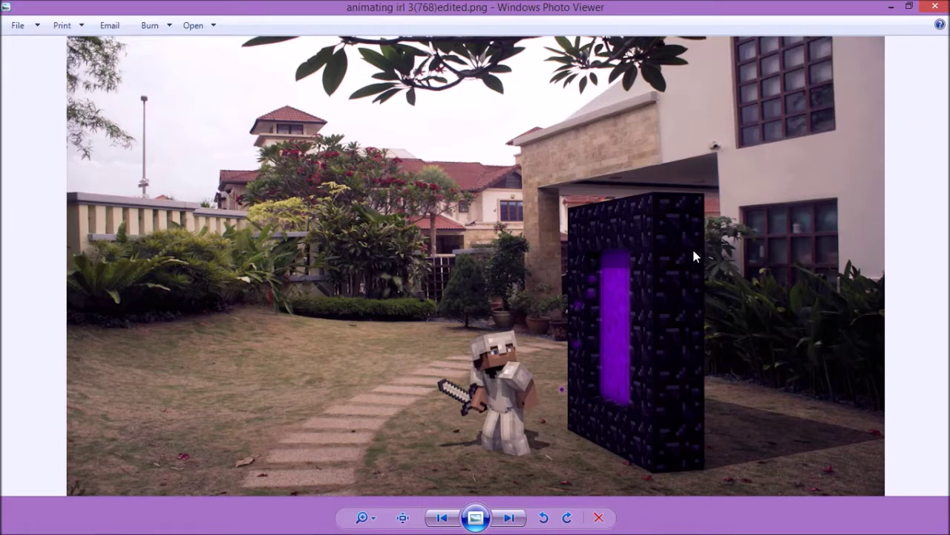
# Step: Close the photo preview, switch to Cinema 4D and add a Background object to the scene
pyautogui.click(935, 6)
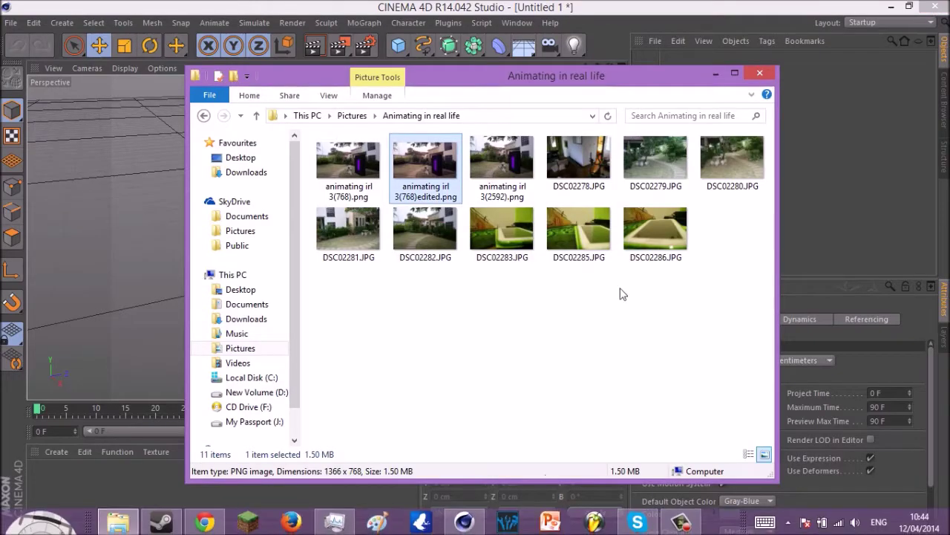
pyautogui.click(714, 74)
pyautogui.keyDown('alt'); pyautogui.moveTo(327, 238); pyautogui.dragTo(326, 237); pyautogui.keyUp('alt')
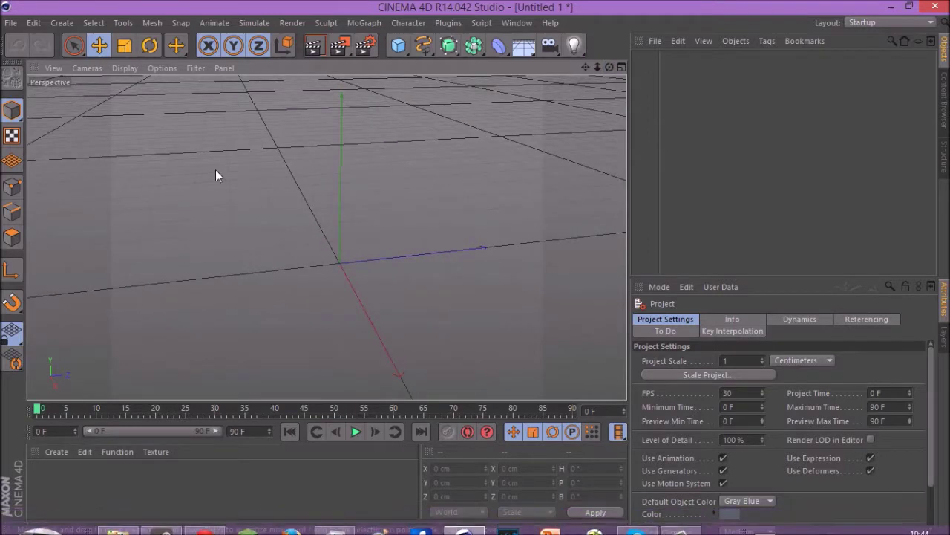
pyautogui.keyDown('alt'); pyautogui.moveTo(326, 236); pyautogui.dragTo(326, 236); pyautogui.keyUp('alt')
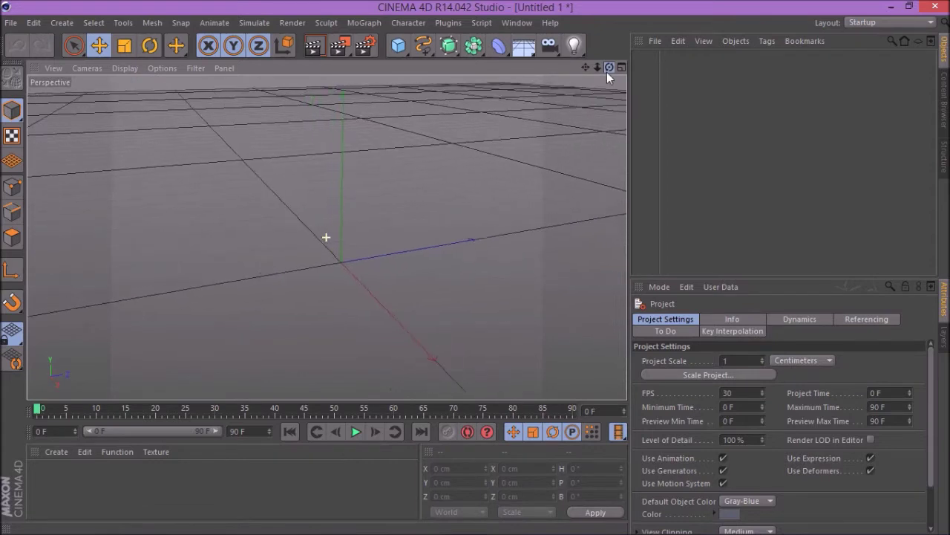
pyautogui.click(523, 45)
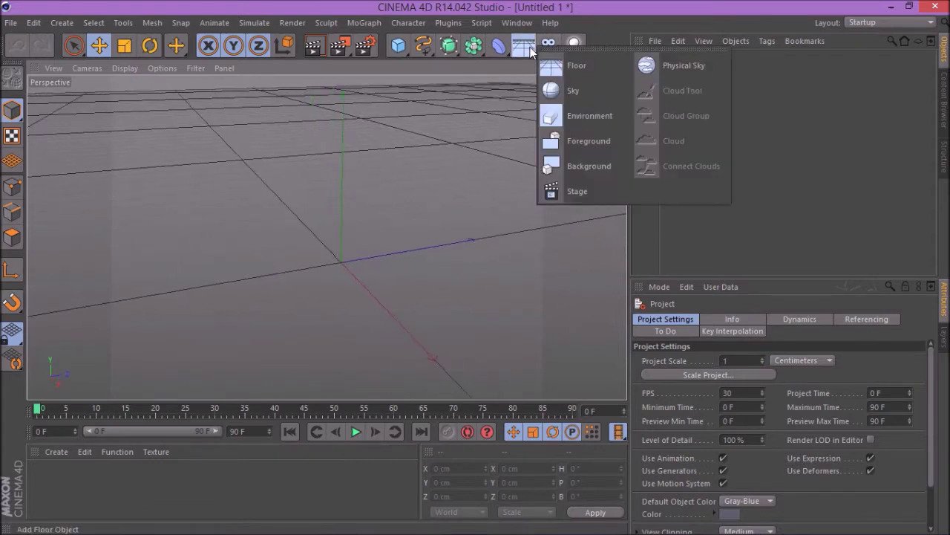
pyautogui.click(586, 168)
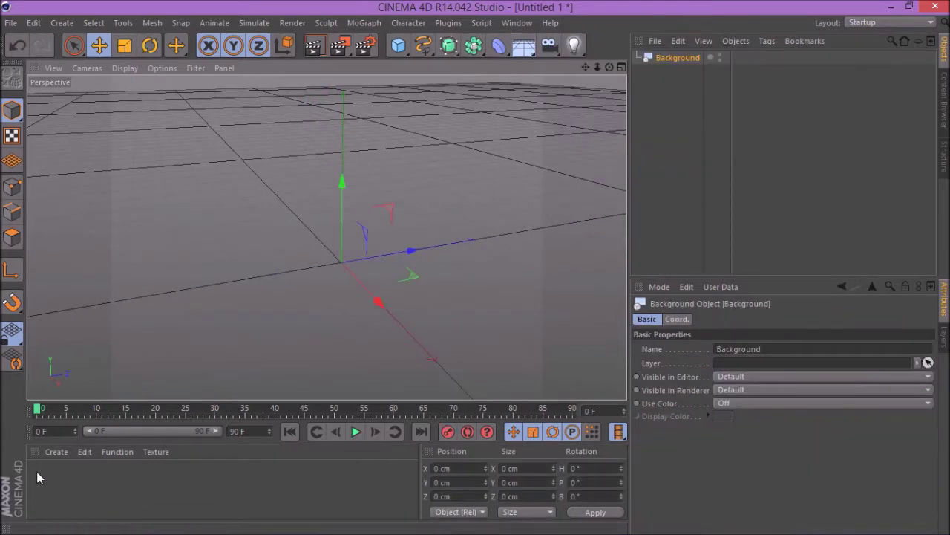
# Step: Create a new material and load DSC02282.JPG from the Animating in real life folder as its color texture
pyautogui.doubleClick(69, 465)
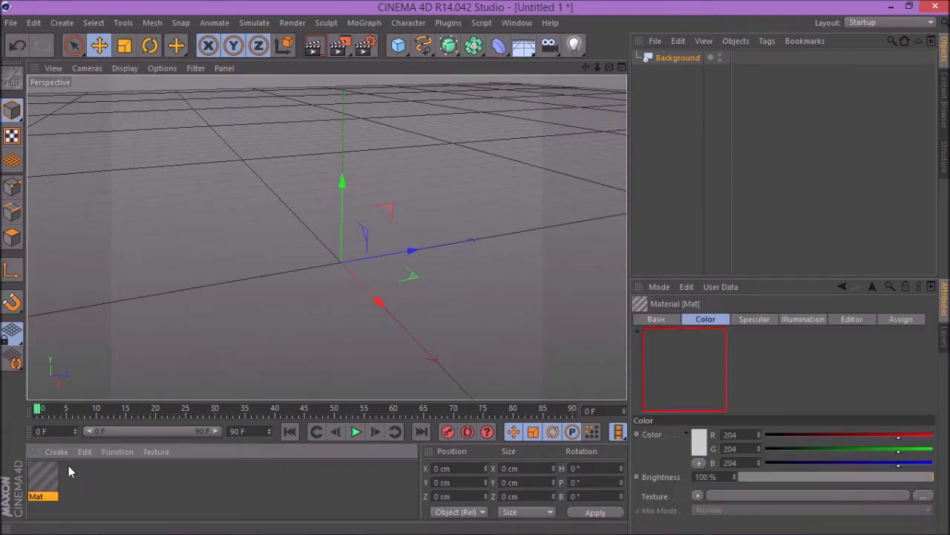
pyautogui.doubleClick(43, 479)
pyautogui.moveTo(371, 123); pyautogui.dragTo(390, 107)
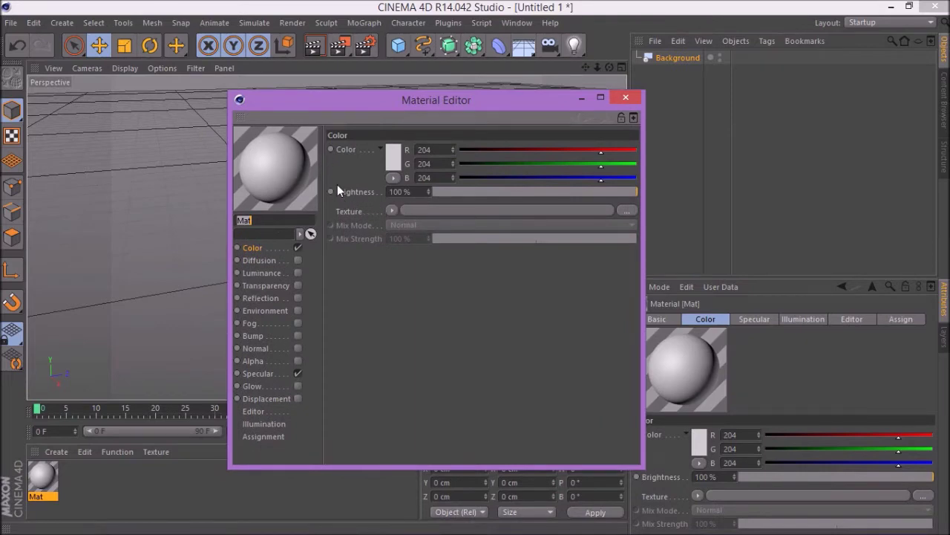
pyautogui.click(251, 249)
pyautogui.click(626, 213)
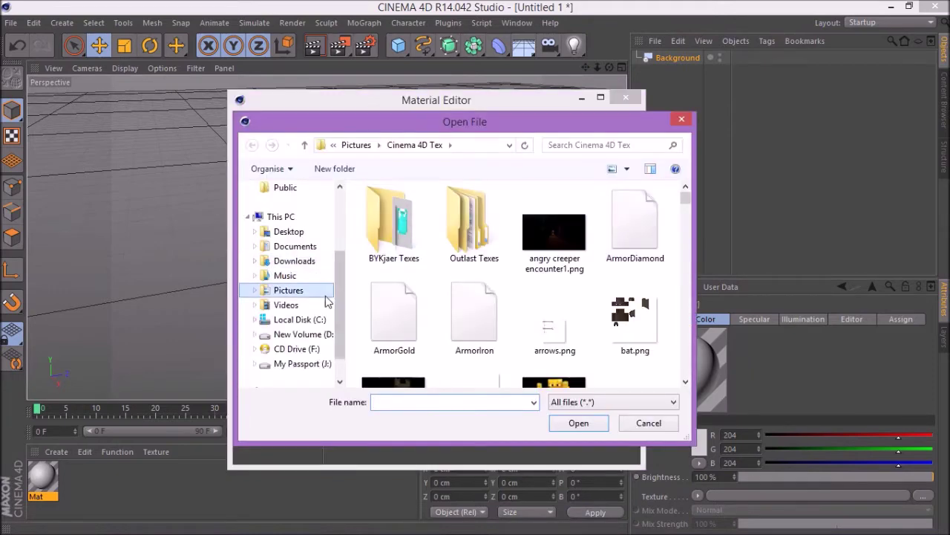
pyautogui.click(331, 295)
pyautogui.doubleClick(636, 219)
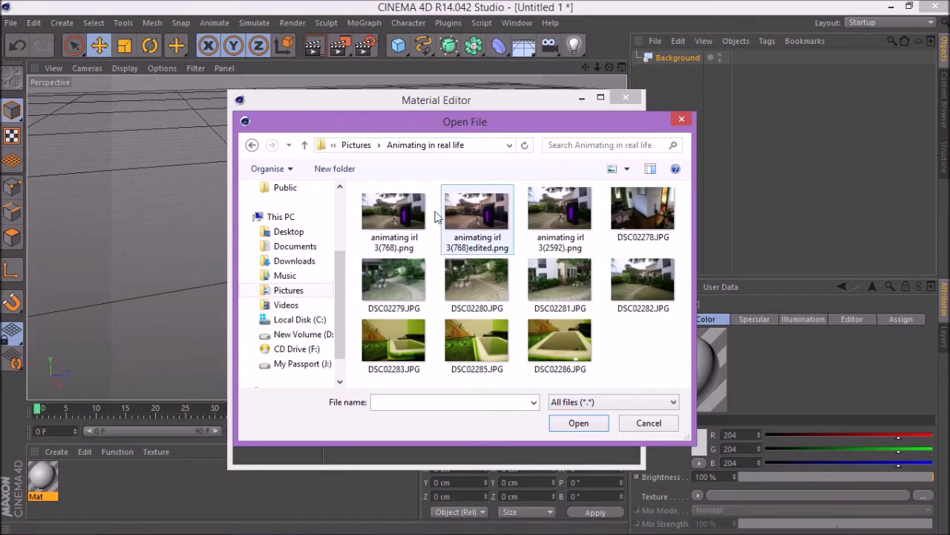
pyautogui.click(643, 290)
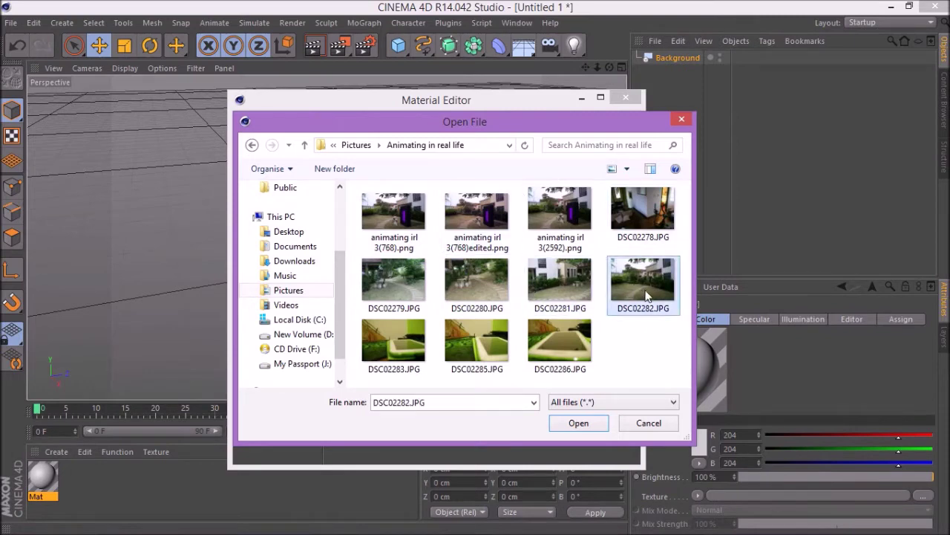
pyautogui.click(598, 424)
pyautogui.click(556, 323)
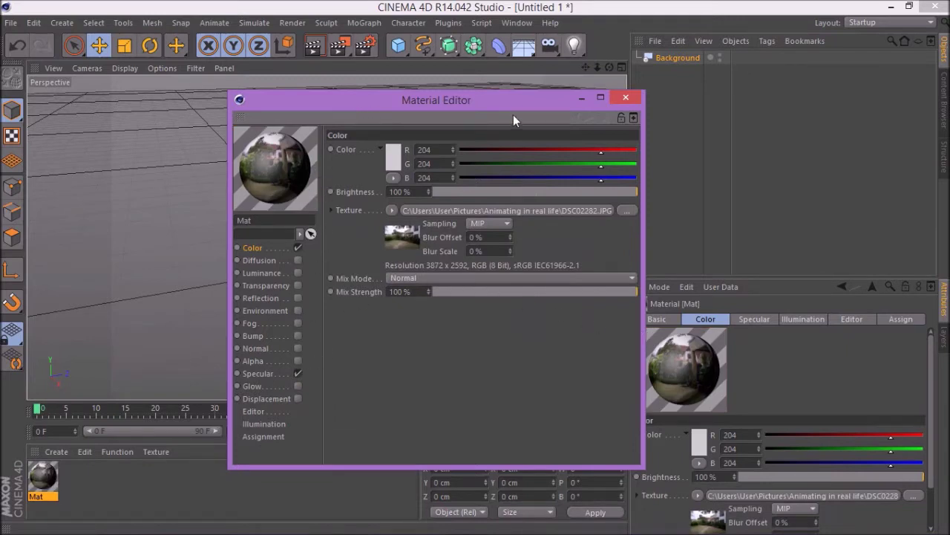
# Step: Disable the material's Specular channel and change its preview shape to a flat plane
pyautogui.click(258, 374)
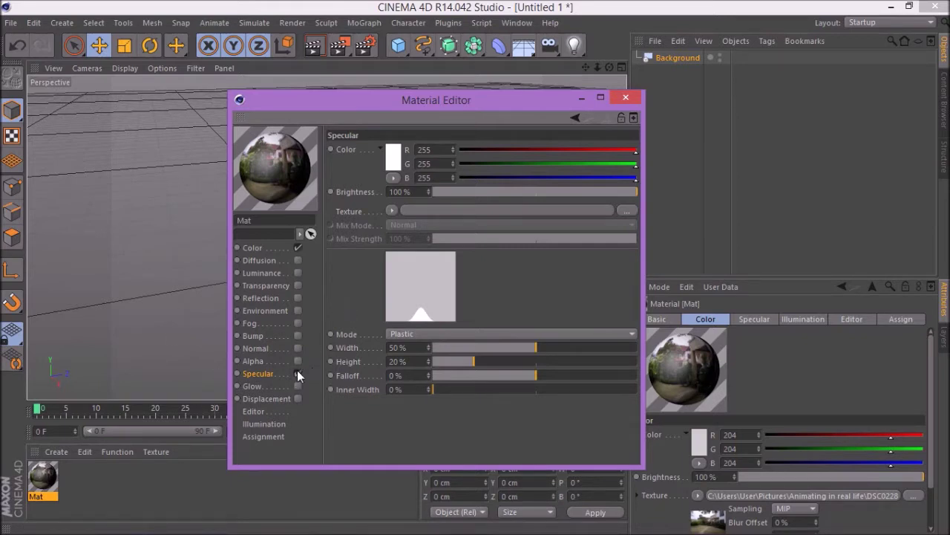
pyautogui.rightClick(280, 182)
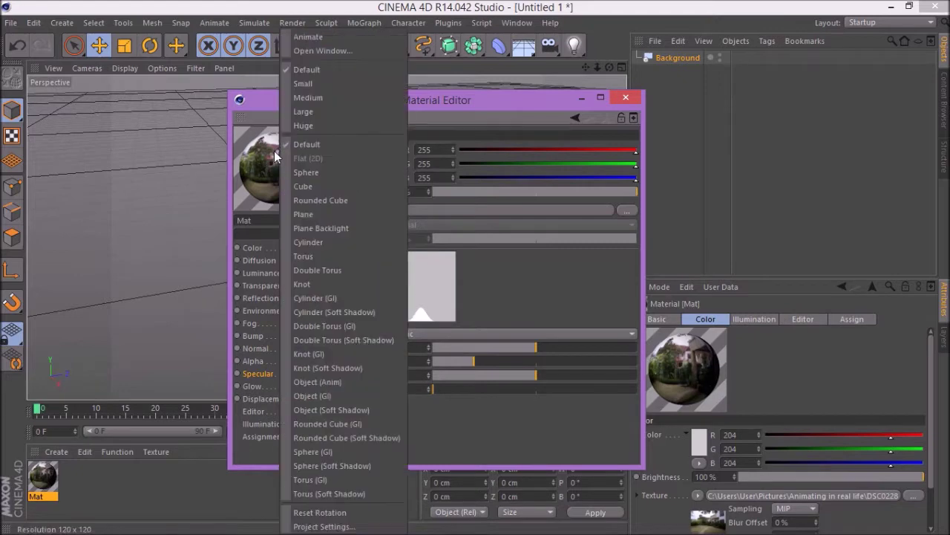
pyautogui.click(265, 204)
pyautogui.rightClick(269, 181)
pyautogui.click(258, 180)
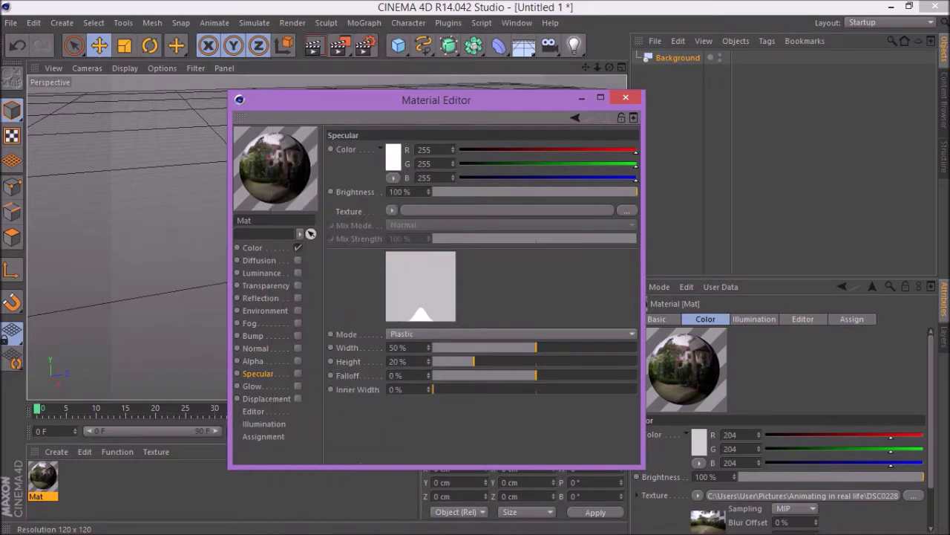
pyautogui.rightClick(257, 180)
pyautogui.click(322, 228)
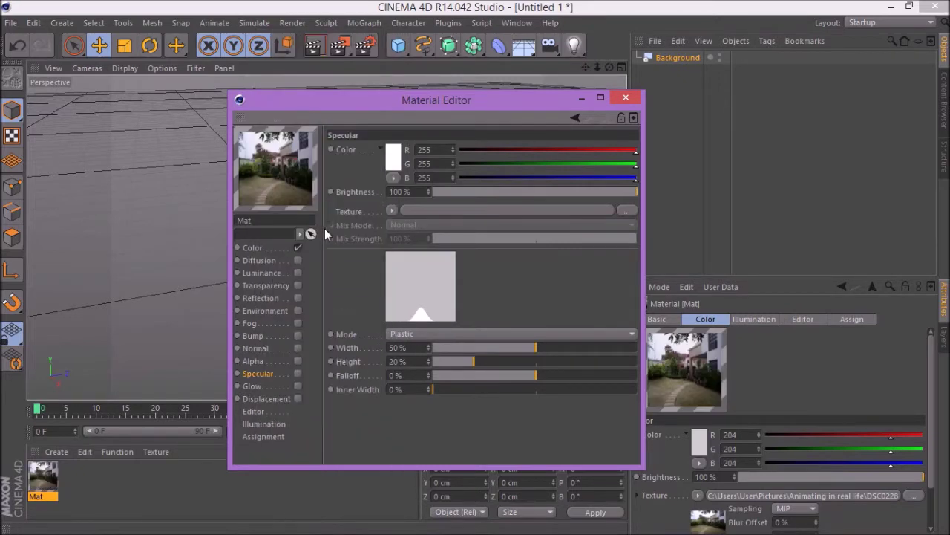
# Step: Close the material editor and apply the photo material to the Background object
pyautogui.click(627, 97)
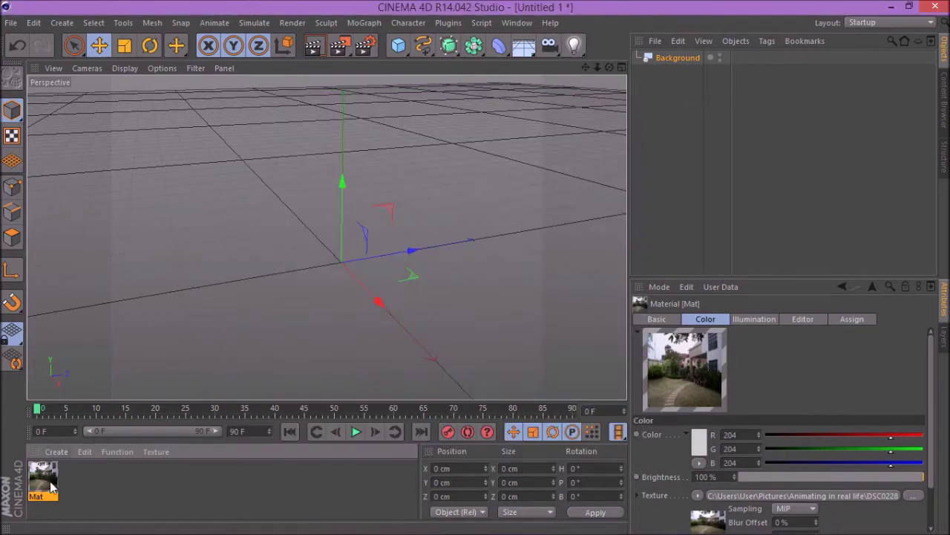
pyautogui.moveTo(694, 59); pyautogui.dragTo(694, 61)
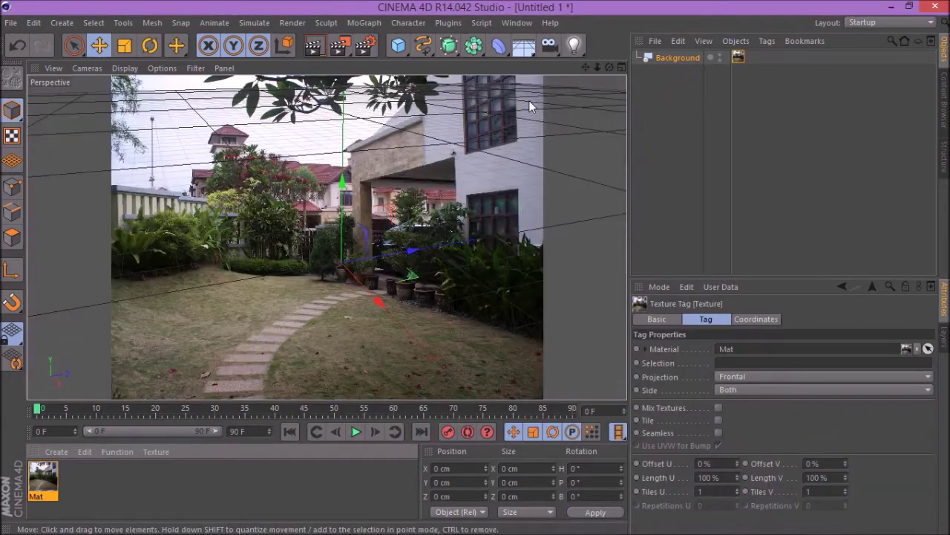
pyautogui.moveTo(609, 67)
pyautogui.mouseDown()
pyautogui.moveTo(627, 71)
pyautogui.moveTo(611, 69)
pyautogui.mouseUp()
# Step: Switch to File Explorer and check the pixel width and height of DSC02282.JPG in its detailed properties
pyautogui.moveTo(118, 525)
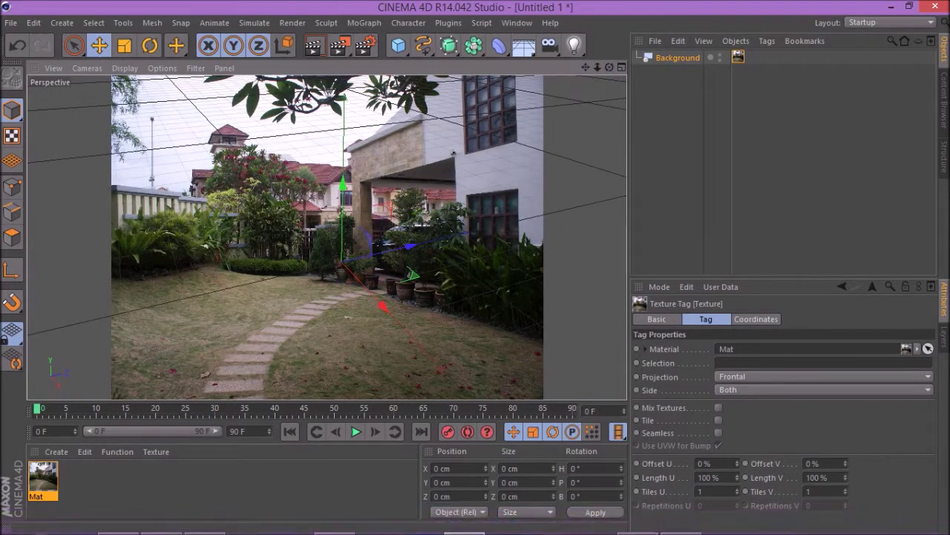
pyautogui.click(119, 526)
pyautogui.moveTo(431, 79); pyautogui.dragTo(457, 71)
pyautogui.click(637, 325)
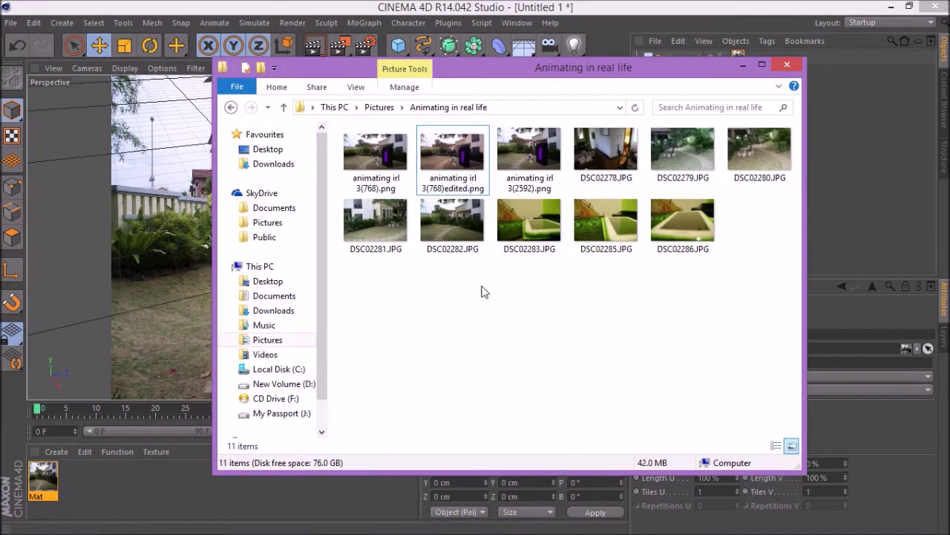
pyautogui.click(458, 223)
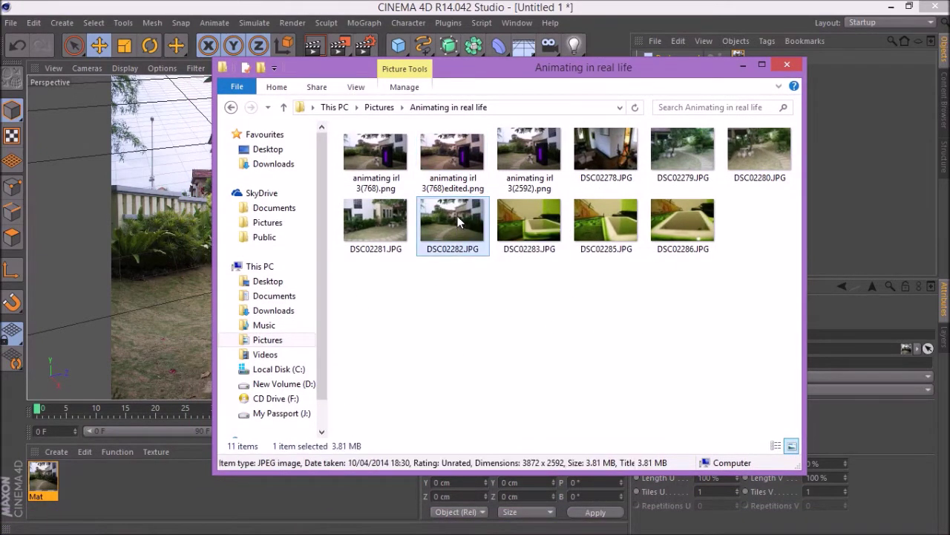
pyautogui.rightClick(457, 236)
pyautogui.click(499, 526)
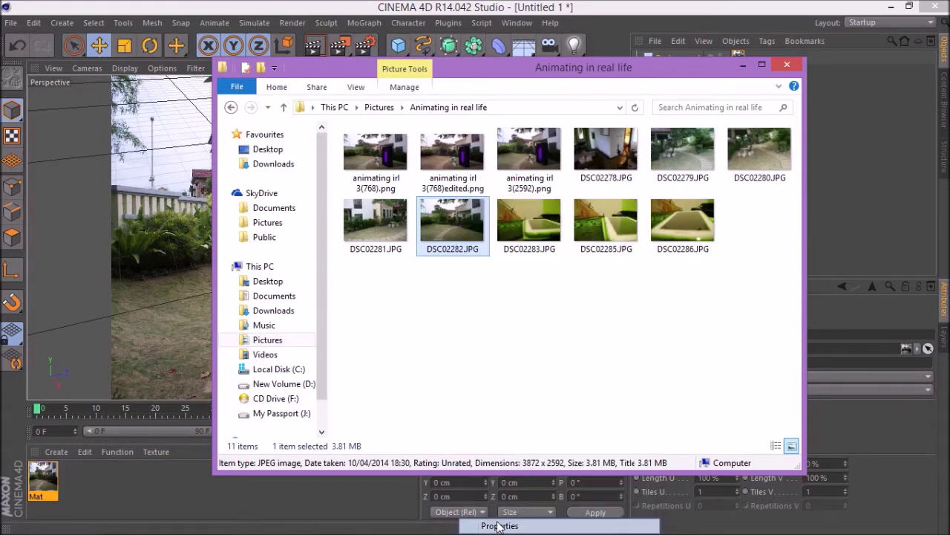
pyautogui.click(552, 207)
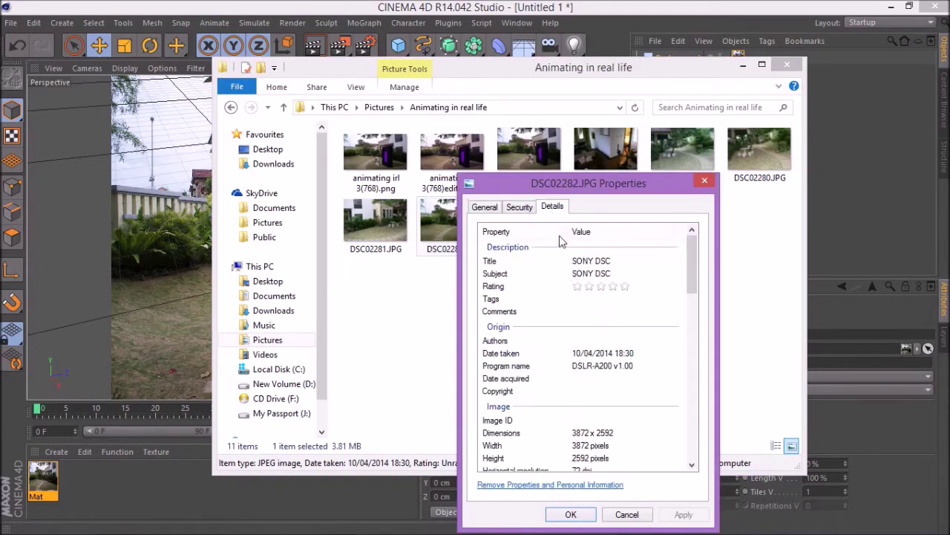
pyautogui.moveTo(693, 283); pyautogui.dragTo(691, 318)
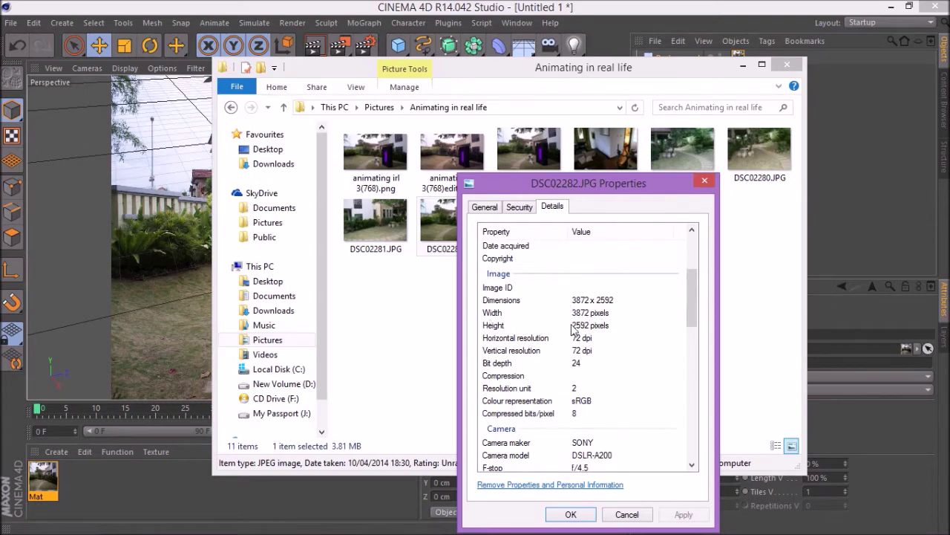
pyautogui.click(570, 514)
pyautogui.click(742, 64)
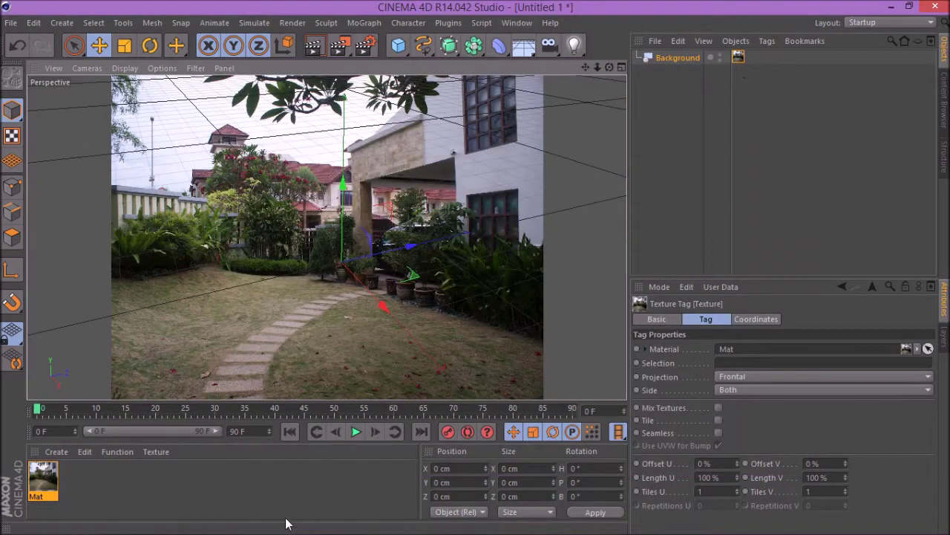
# Step: Set the render output size to 3872 by 2592 pixels in the render settings
pyautogui.click(369, 46)
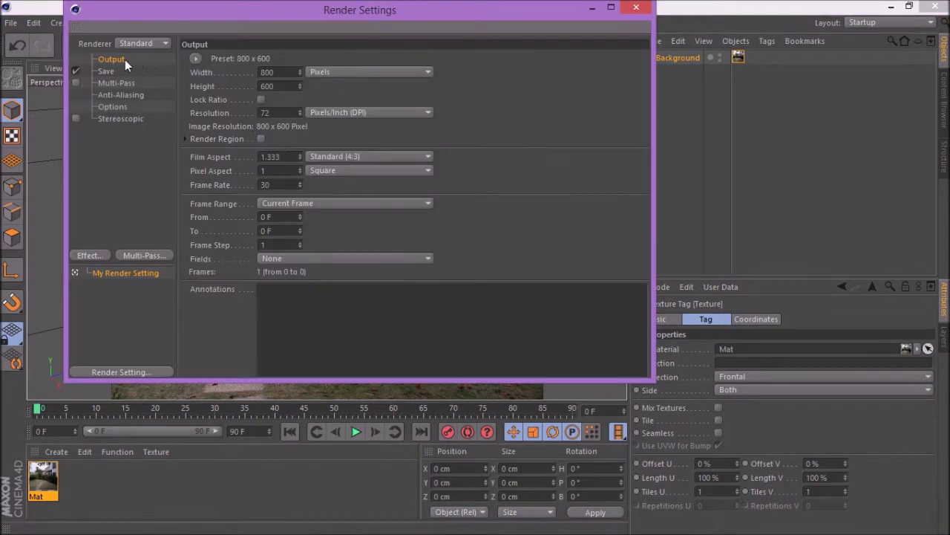
pyautogui.doubleClick(284, 70)
pyautogui.write('3872')
pyautogui.press('Return')
pyautogui.press('Tab')
pyautogui.write('2592')
pyautogui.press('Return')
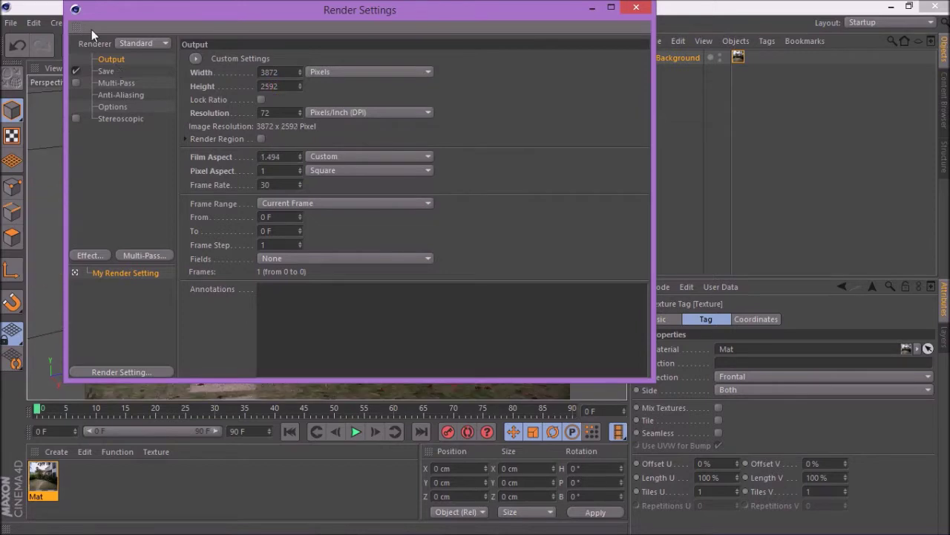
pyautogui.click(637, 8)
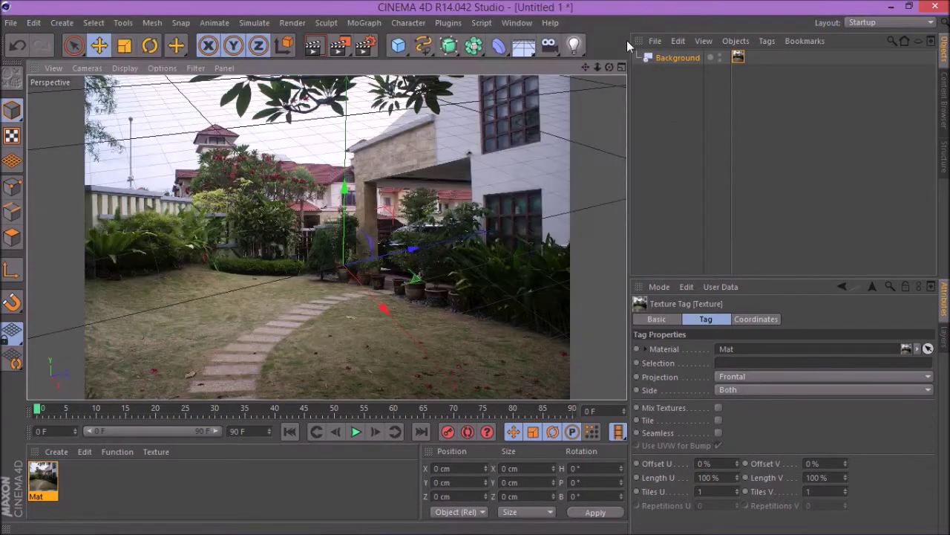
# Step: Delete the Background object to examine the bare perspective grid, and undo the deletion
pyautogui.moveTo(609, 67); pyautogui.dragTo(580, 96)
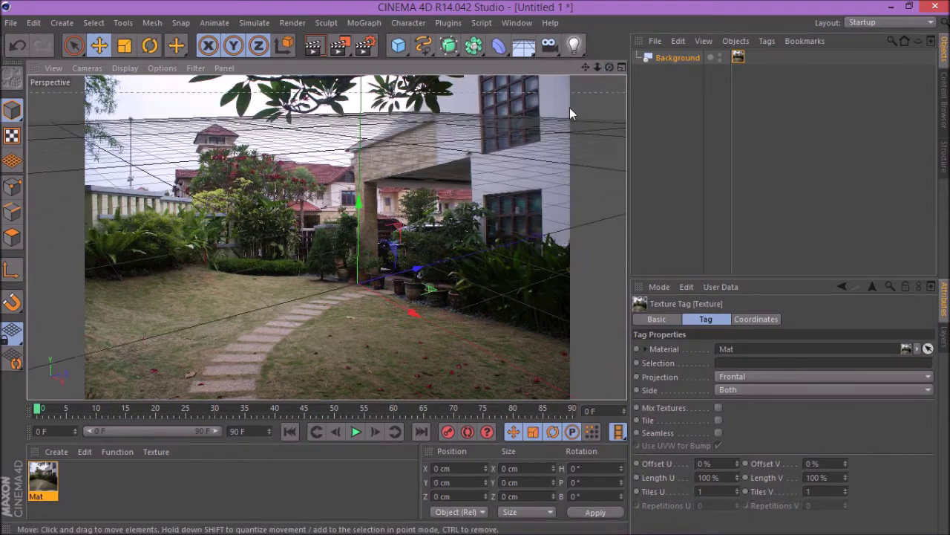
pyautogui.click(682, 59)
pyautogui.press('Delete')
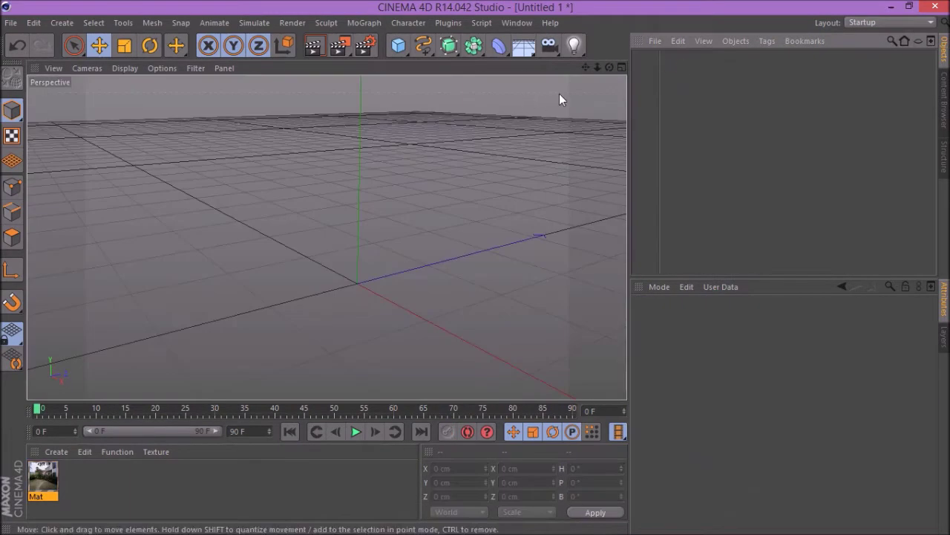
pyautogui.scroll(3, 326, 237)
pyautogui.moveTo(609, 68)
pyautogui.mouseDown()
pyautogui.moveTo(641, 69)
pyautogui.moveTo(600, 67)
pyautogui.mouseUp()
pyautogui.hotkey('ctrl', 'shift', 'z')
pyautogui.hotkey('ctrl', 'shift', 'z')
pyautogui.hotkey('ctrl', 'shift', 'z')
pyautogui.hotkey('ctrl', 'shift', 'z')
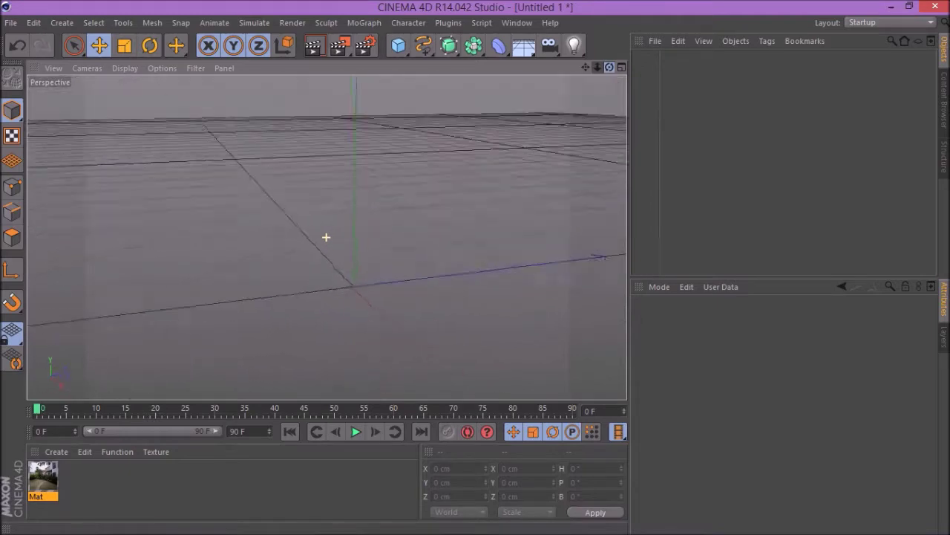
pyautogui.hotkey('ctrl', 'shift', 'z')
pyautogui.hotkey('ctrl', 'shift', 'z')
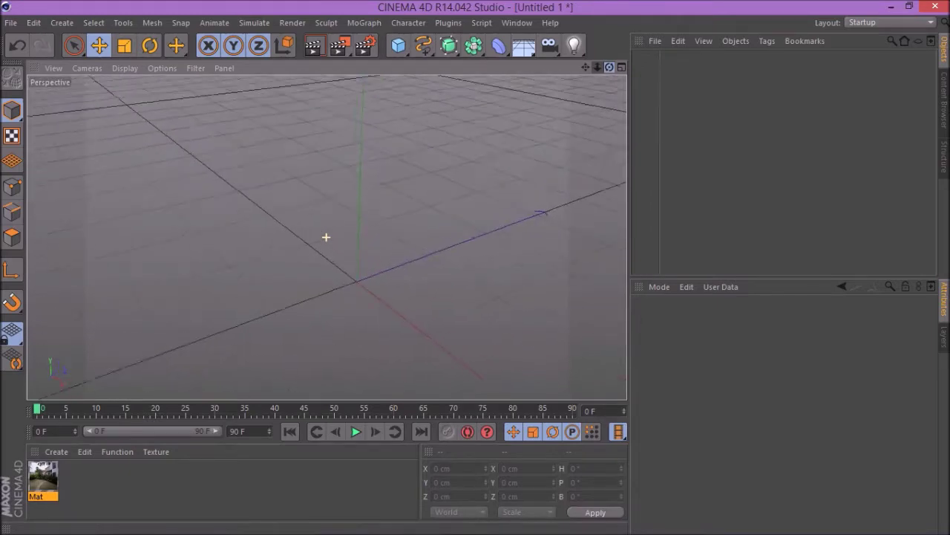
pyautogui.hotkey('ctrl', 'z')
# Step: Align the perspective grid with the ground in the garden photo and add a standard Camera object from that viewpoint
pyautogui.moveTo(609, 67)
pyautogui.mouseDown()
pyautogui.moveTo(609, 42)
pyautogui.moveTo(577, 78)
pyautogui.moveTo(608, 65)
pyautogui.moveTo(608, 49)
pyautogui.moveTo(590, 67)
pyautogui.moveTo(609, 68)
pyautogui.moveTo(609, 87)
pyautogui.moveTo(590, 68)
pyautogui.moveTo(603, 67)
pyautogui.moveTo(587, 66)
pyautogui.moveTo(600, 58)
pyautogui.moveTo(569, 86)
pyautogui.moveTo(609, 69)
pyautogui.moveTo(568, 77)
pyautogui.moveTo(602, 68)
pyautogui.mouseUp()
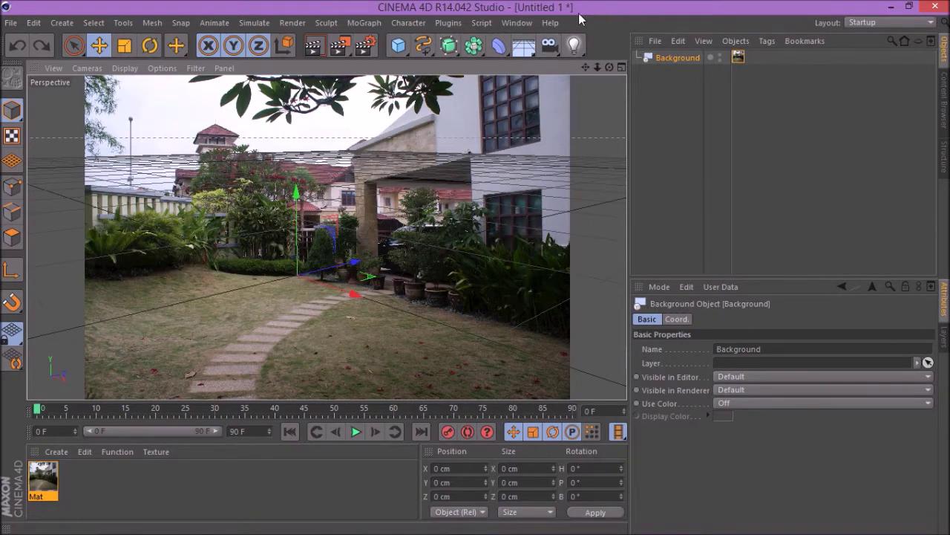
pyautogui.click(549, 46)
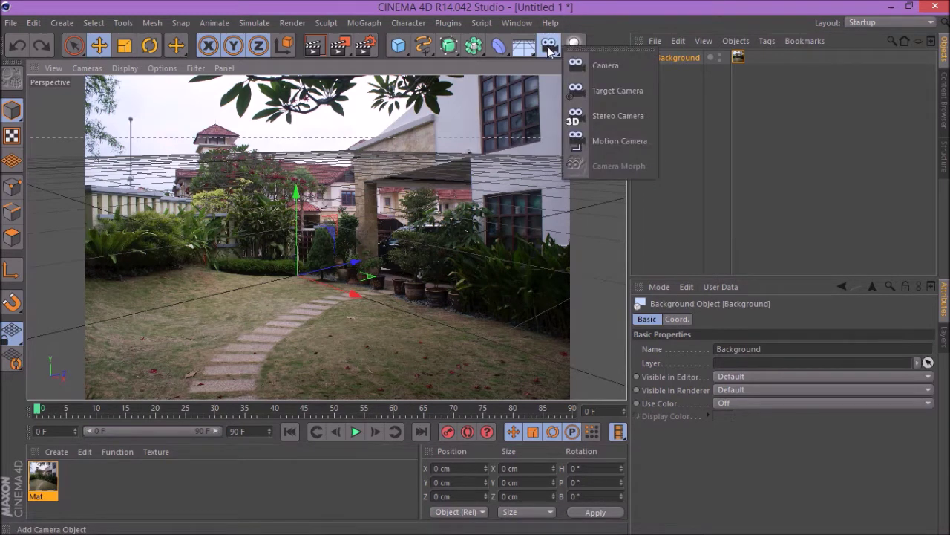
pyautogui.click(610, 68)
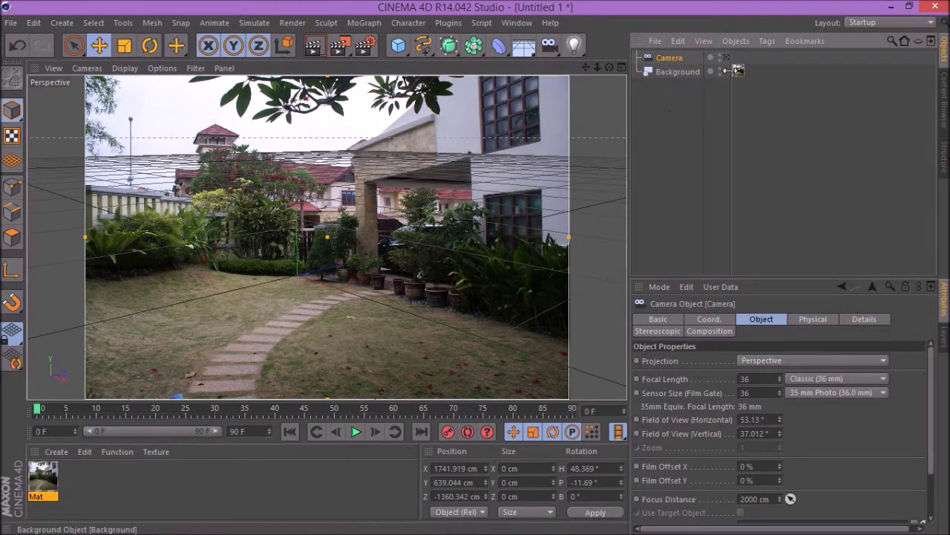
pyautogui.moveTo(598, 68)
pyautogui.mouseDown()
pyautogui.moveTo(574, 70)
pyautogui.moveTo(593, 71)
pyautogui.mouseUp()
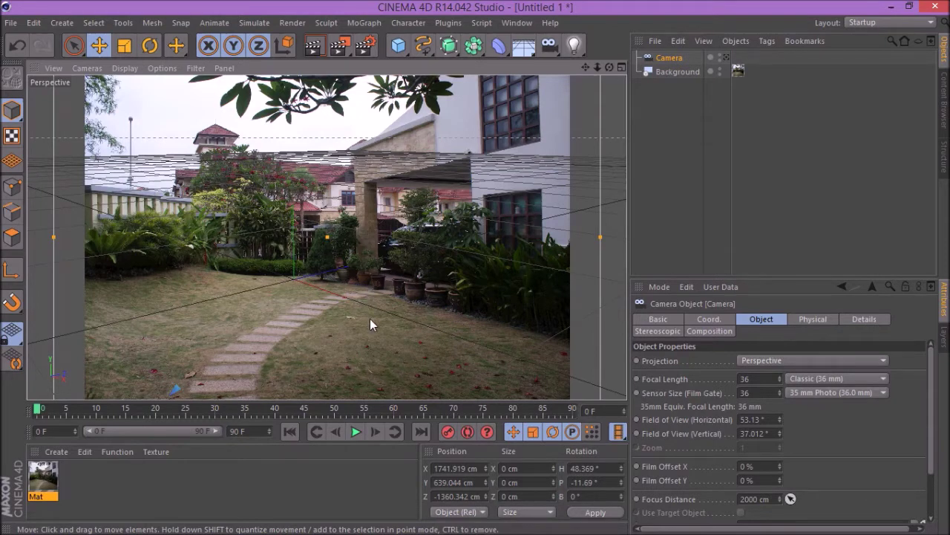
# Step: Look through the Camera object, rotate it to about 44.8° heading and -13.7° pitch, and return to the editor view
pyautogui.click(727, 58)
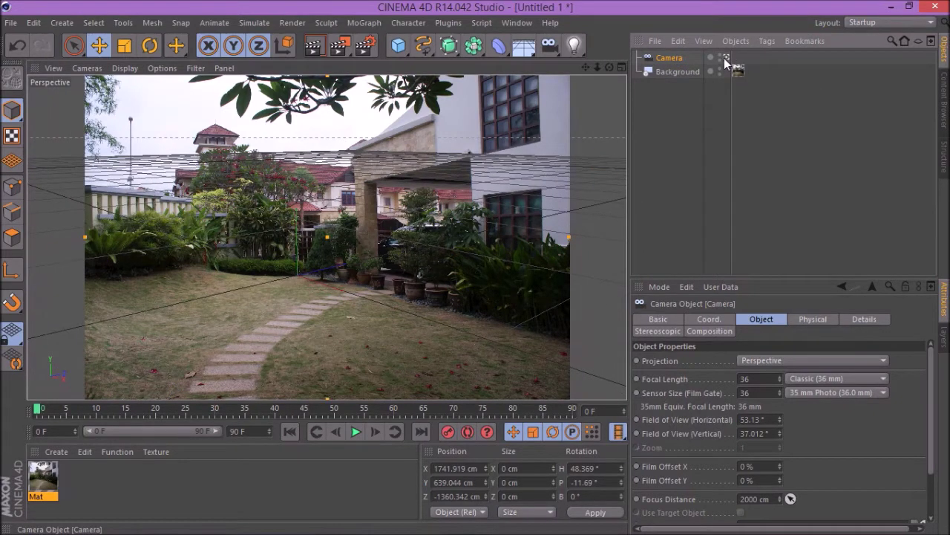
pyautogui.moveTo(609, 68)
pyautogui.mouseDown()
pyautogui.moveTo(610, 137)
pyautogui.moveTo(613, 72)
pyautogui.moveTo(600, 72)
pyautogui.moveTo(610, 67)
pyautogui.mouseUp()
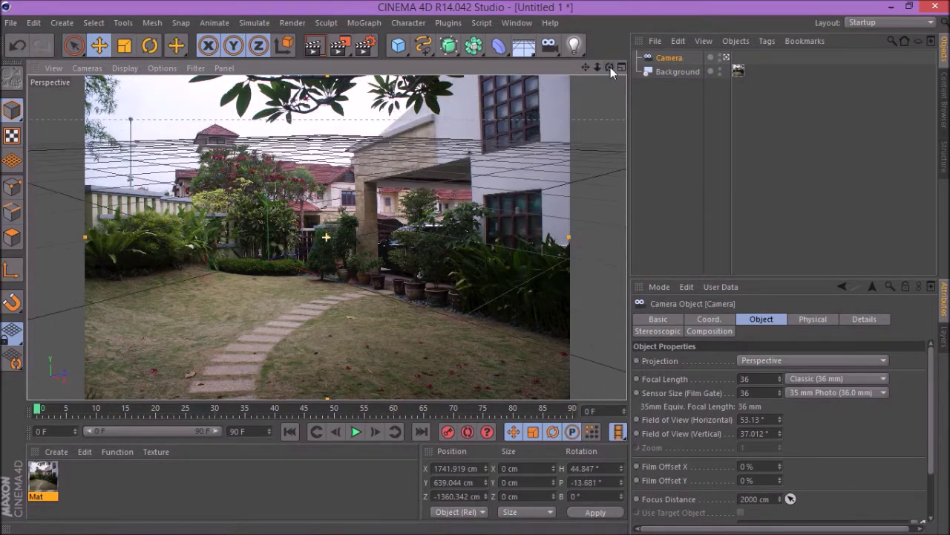
pyautogui.click(727, 58)
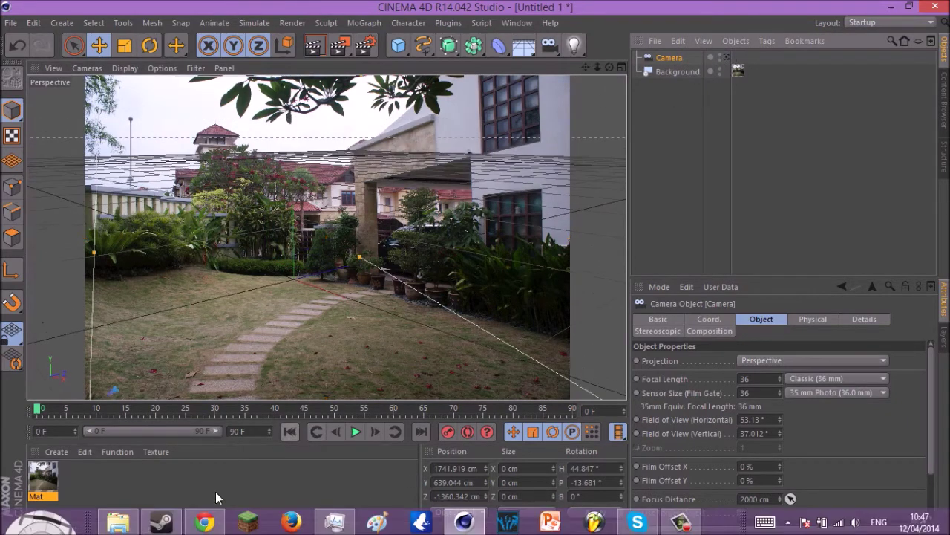
# Step: Switch to File Explorer, open the Downloads folder on New Volume (D:), and sort its files by date modified
pyautogui.click(118, 522)
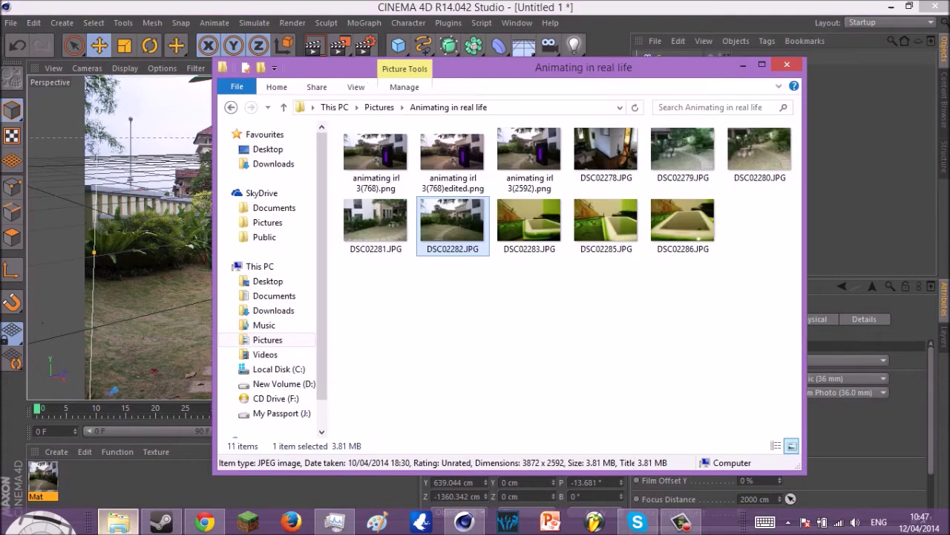
pyautogui.click(284, 384)
pyautogui.moveTo(466, 67); pyautogui.dragTo(594, 63)
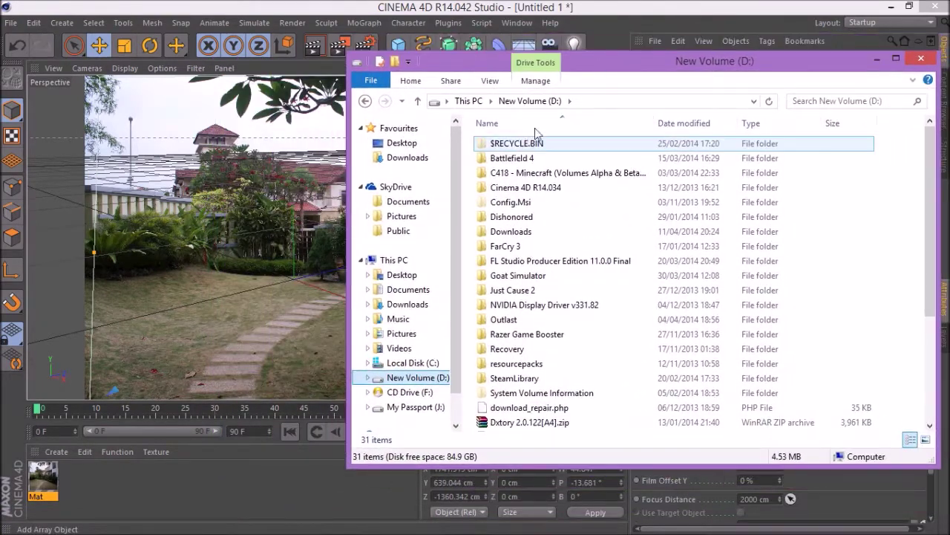
pyautogui.moveTo(664, 71); pyautogui.dragTo(514, 72)
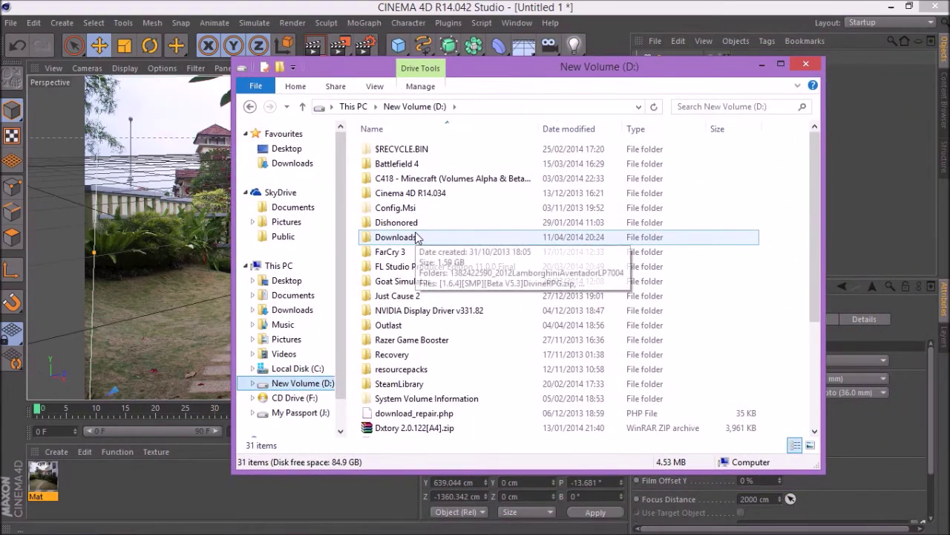
pyautogui.doubleClick(415, 239)
pyautogui.rightClick(351, 250)
pyautogui.moveTo(445, 273)
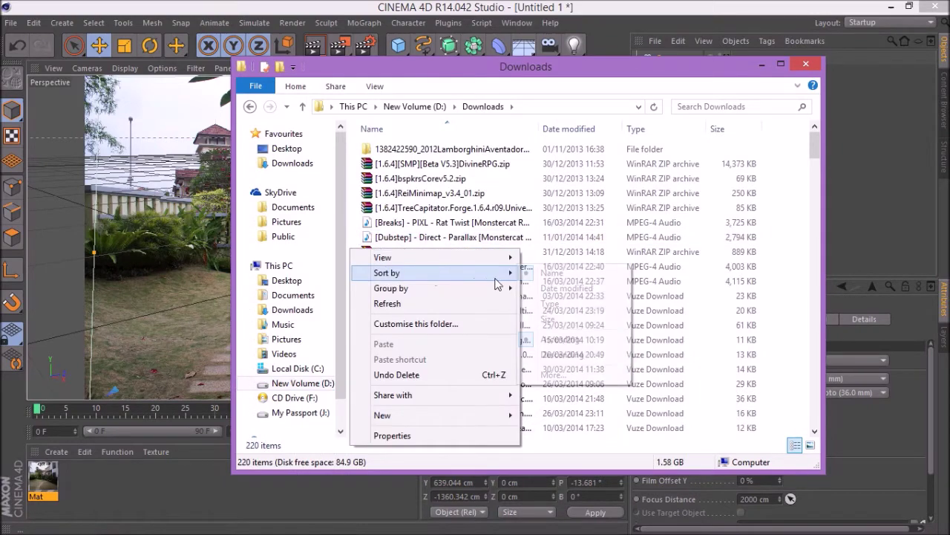
pyautogui.click(549, 292)
# Step: Find and open the Minecraft Model Pack v1.5.306 archive to examine it, and return to Cinema 4D
pyautogui.scroll(-5, 453, 305)
pyautogui.scroll(-7, 465, 324)
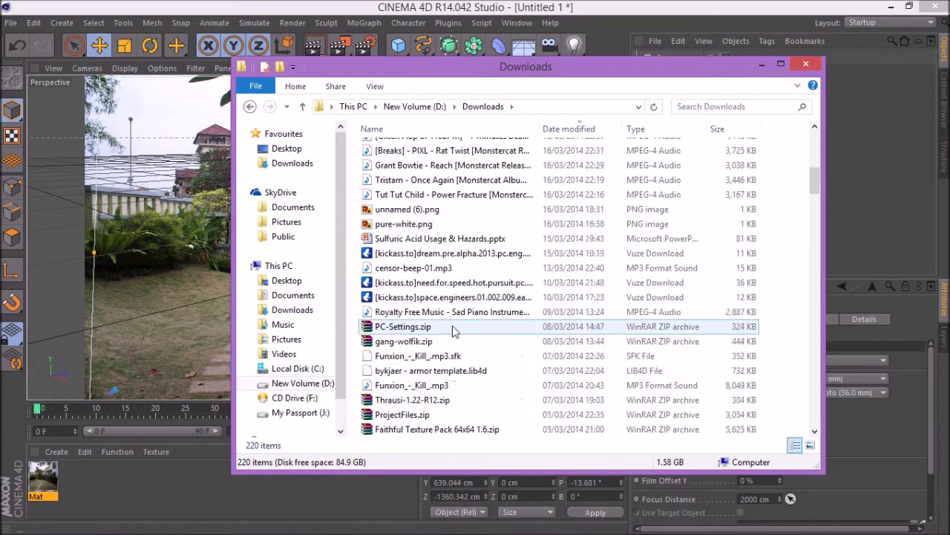
pyautogui.scroll(-1, 394, 304)
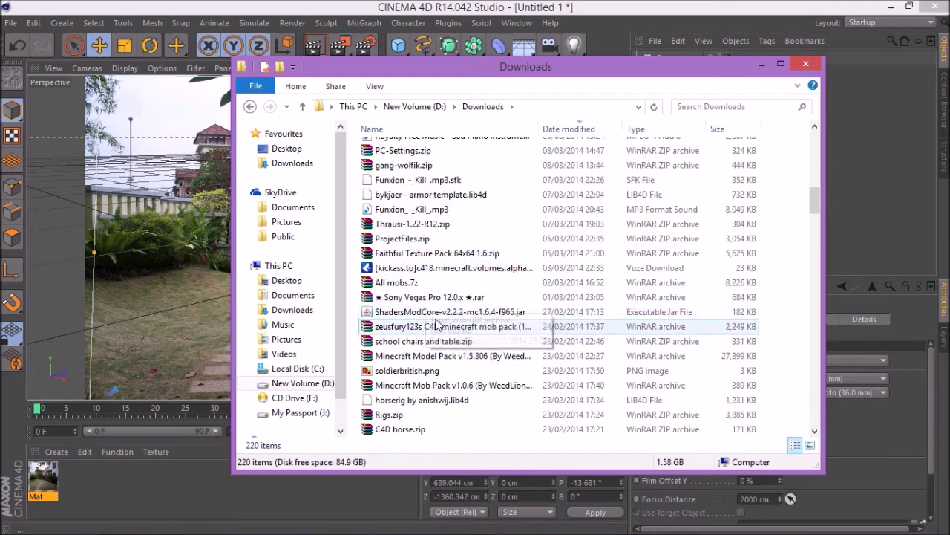
pyautogui.click(468, 358)
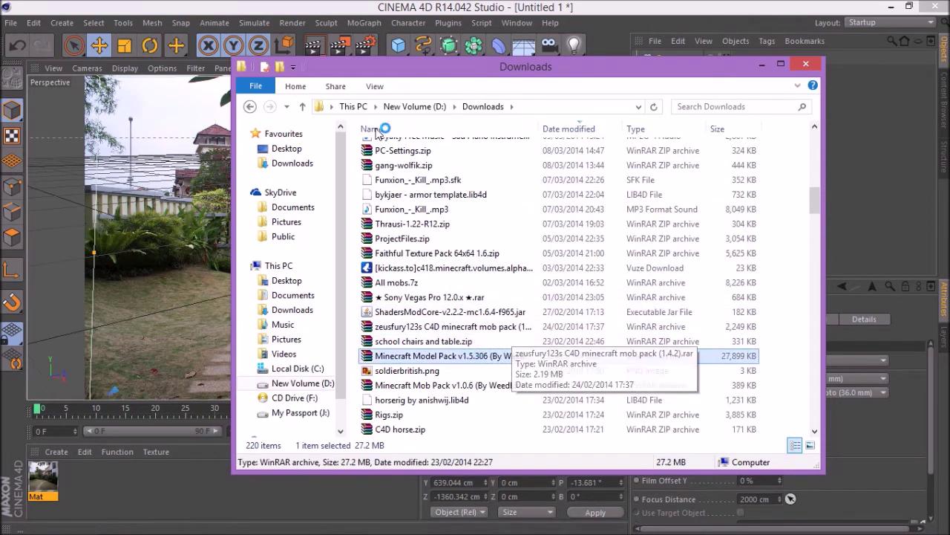
pyautogui.doubleClick(468, 358)
pyautogui.moveTo(310, 99); pyautogui.dragTo(435, 68)
pyautogui.moveTo(325, 178); pyautogui.dragTo(211, 215)
pyautogui.click(528, 65)
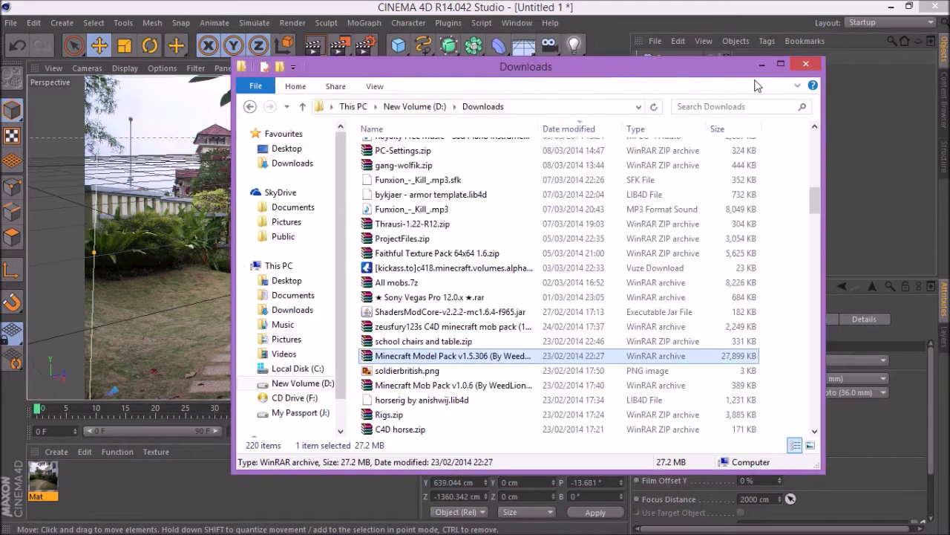
pyautogui.click(762, 64)
# Step: Show the Content Browser and look through the Other category of the Minecraft Model Pack for usable blocks
pyautogui.click(548, 277)
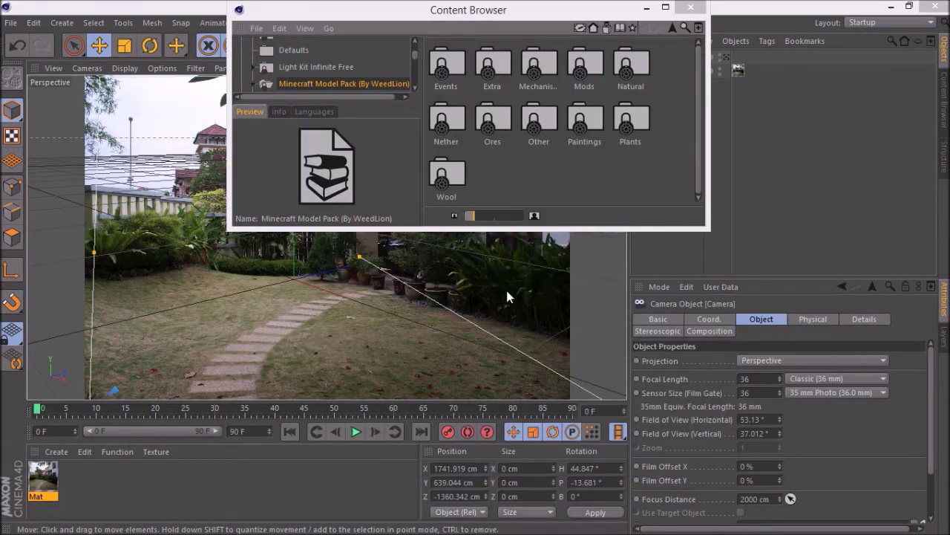
pyautogui.doubleClick(541, 123)
pyautogui.scroll(-3, 562, 111)
pyautogui.scroll(-2, 557, 116)
pyautogui.scroll(2, 557, 117)
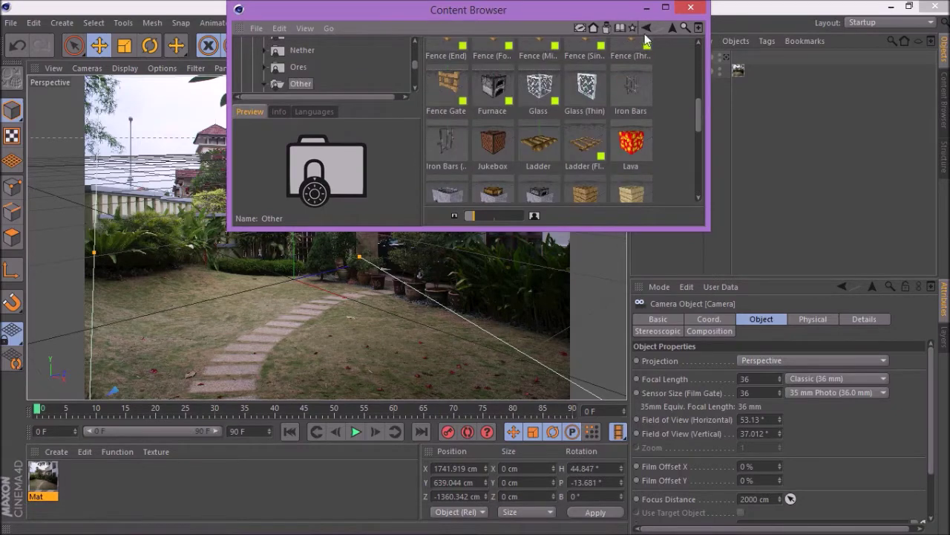
pyautogui.click(646, 27)
pyautogui.doubleClick(535, 124)
pyautogui.scroll(-5, 556, 123)
pyautogui.scroll(4, 587, 123)
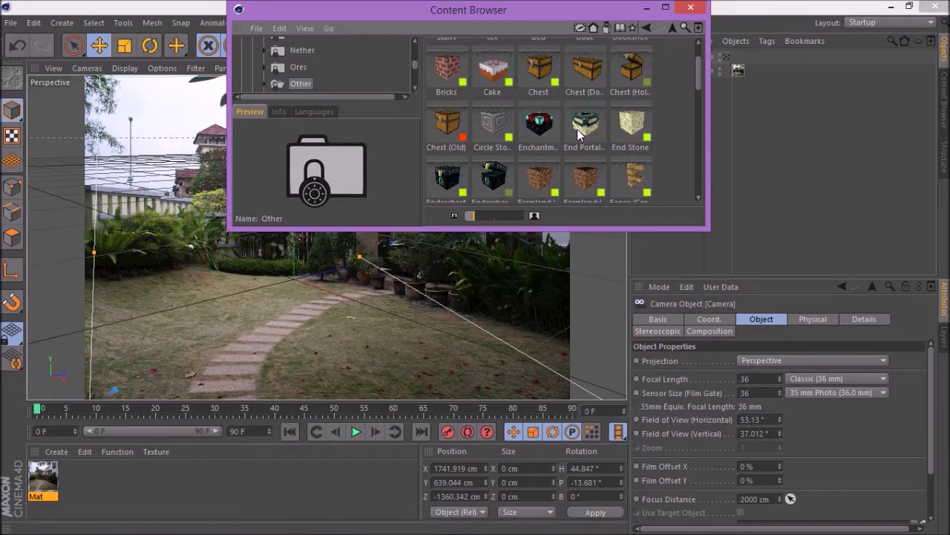
pyautogui.scroll(1, 557, 143)
pyautogui.click(653, 28)
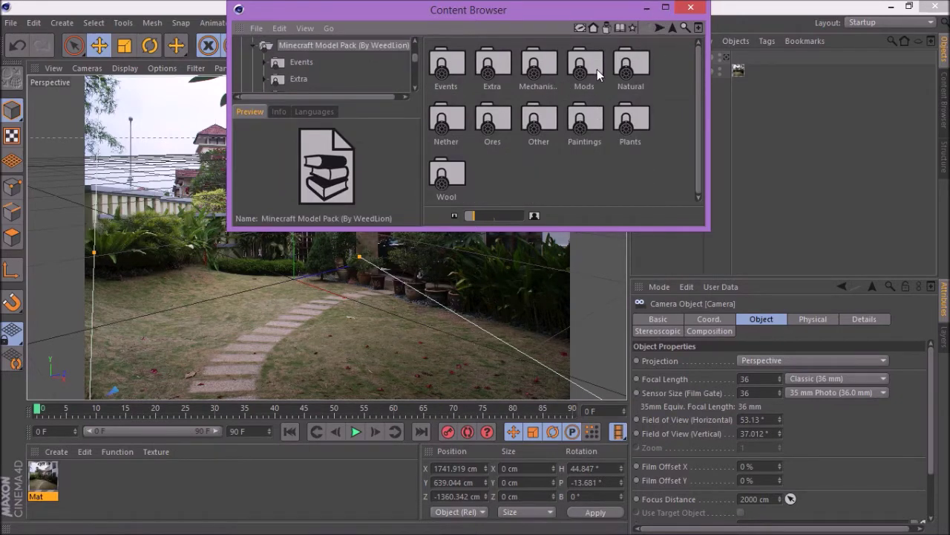
# Step: Add the Nether Portal object from the model pack's Nether category to the scene and return to the pack's category overview
pyautogui.doubleClick(453, 121)
pyautogui.scroll(-1, 612, 152)
pyautogui.scroll(1, 628, 135)
pyautogui.doubleClick(630, 118)
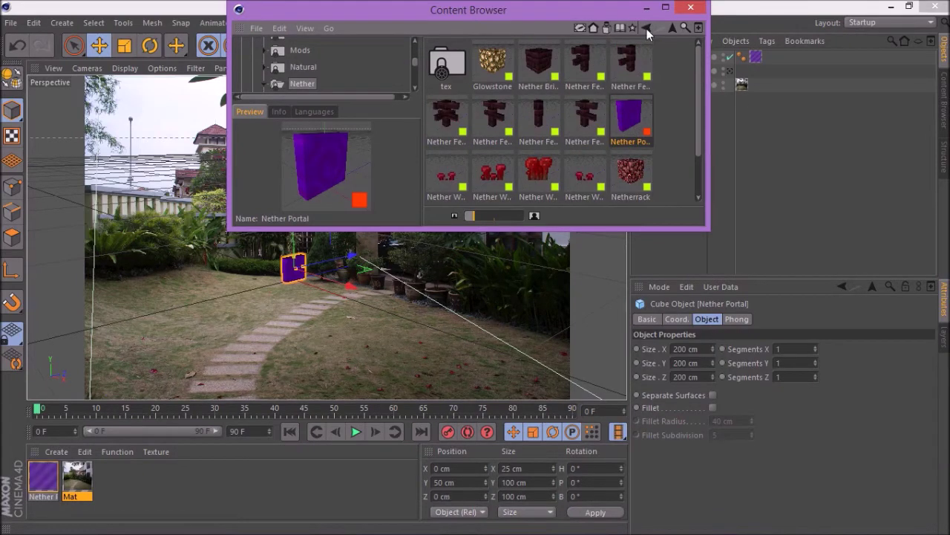
pyautogui.click(646, 27)
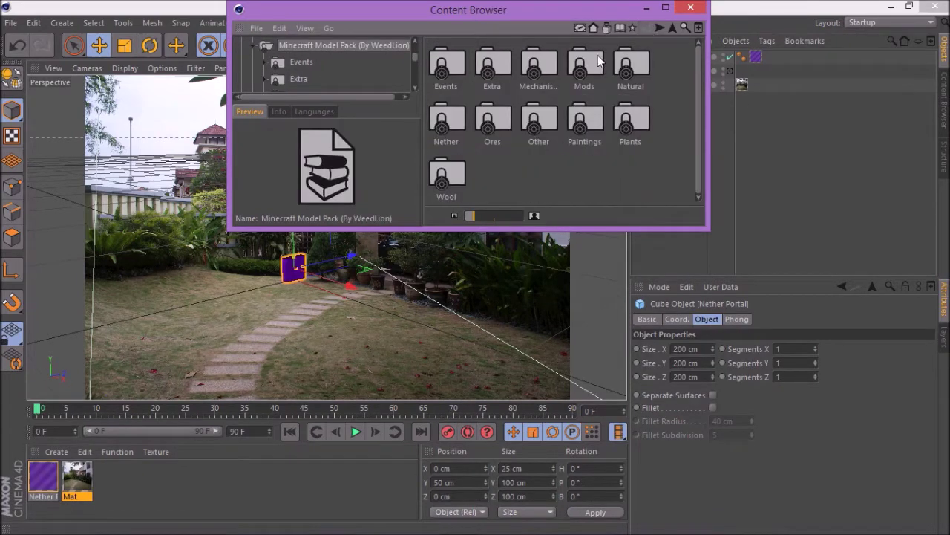
# Step: Add the Obsidian block from the model pack's Natural category to the scene and close the Content Browser
pyautogui.click(665, 7)
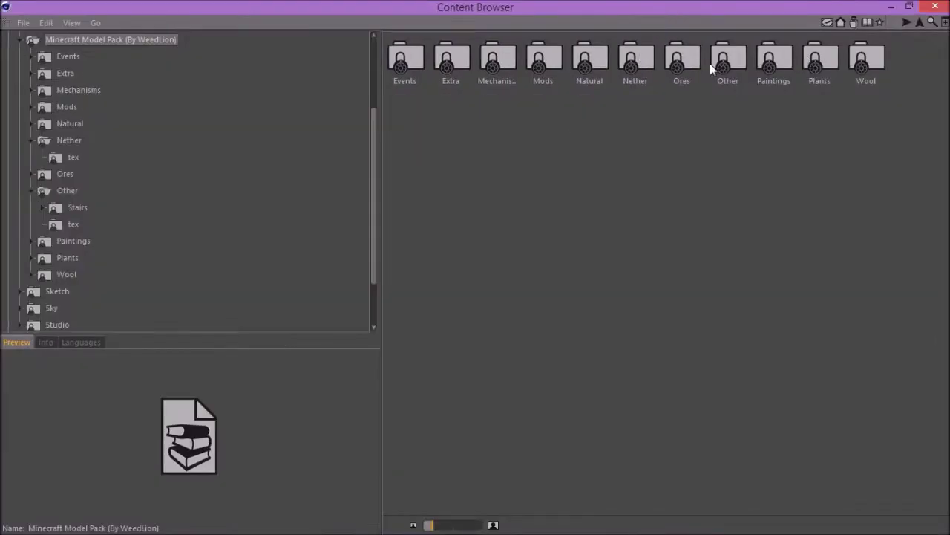
pyautogui.doubleClick(590, 60)
pyautogui.click(538, 116)
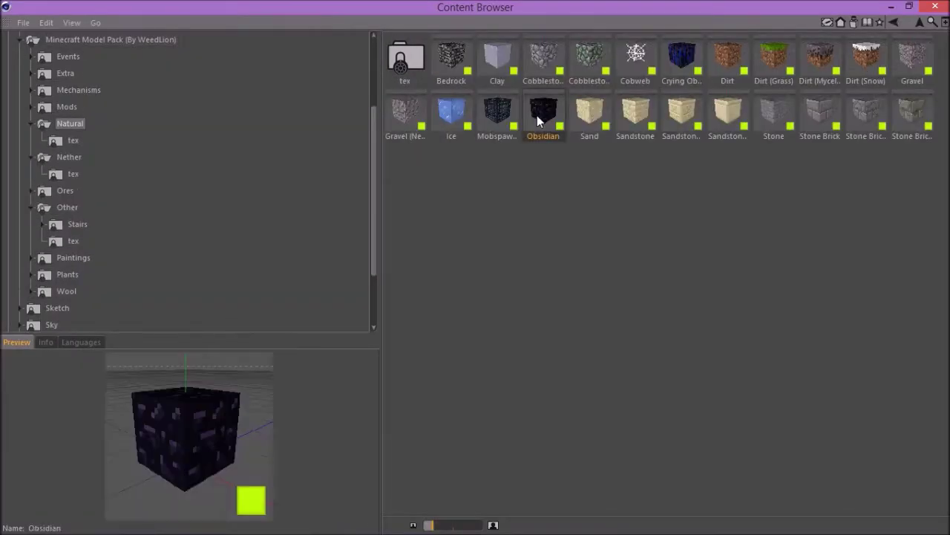
pyautogui.click(935, 7)
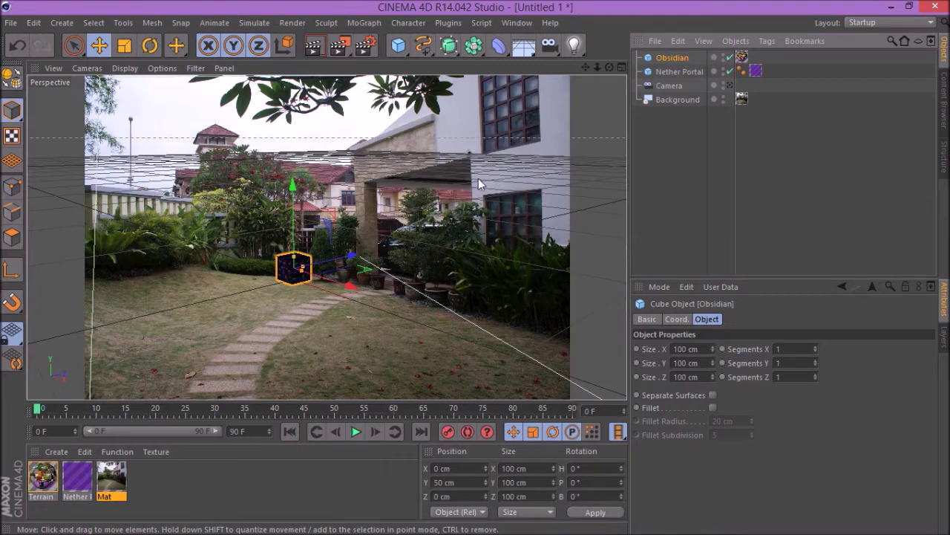
# Step: Move the obsidian cube onto the lawn at about X 538 cm and Z -97 cm, away from the portal
pyautogui.moveTo(369, 295); pyautogui.dragTo(418, 331)
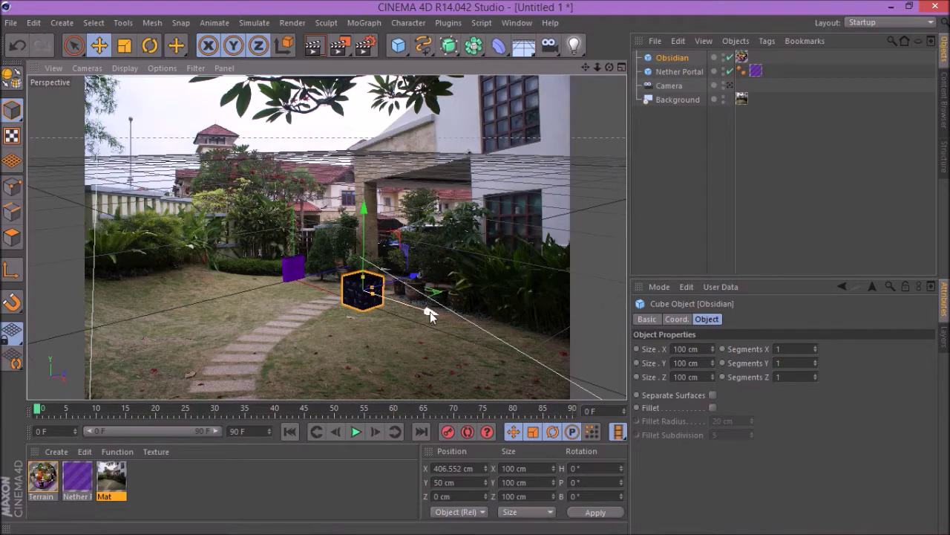
pyautogui.moveTo(430, 312); pyautogui.dragTo(456, 326)
pyautogui.moveTo(439, 284); pyautogui.dragTo(424, 295)
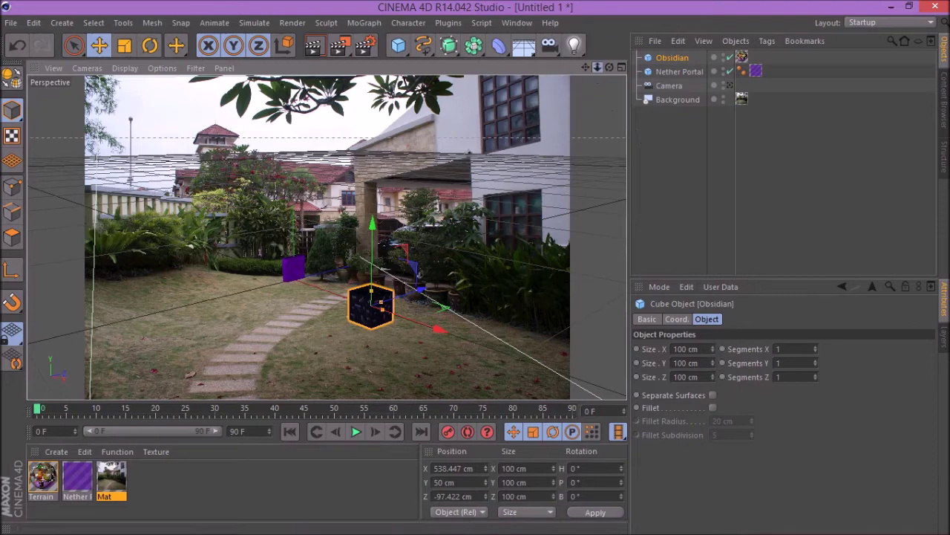
# Step: Try different sizes on the obsidian cube, including 200 cm, and undo the resizing
pyautogui.moveTo(598, 68); pyautogui.dragTo(604, 68)
pyautogui.scroll(2, 327, 238)
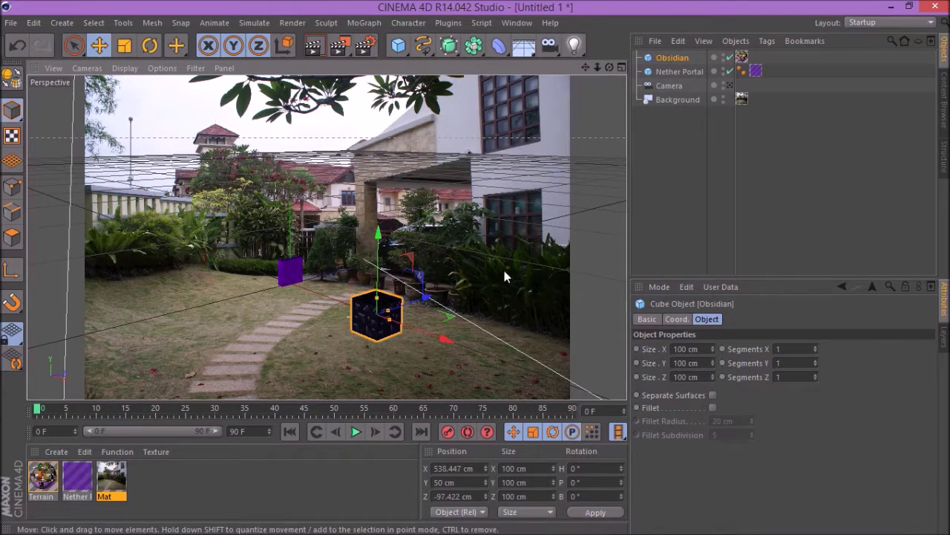
pyautogui.click(513, 469)
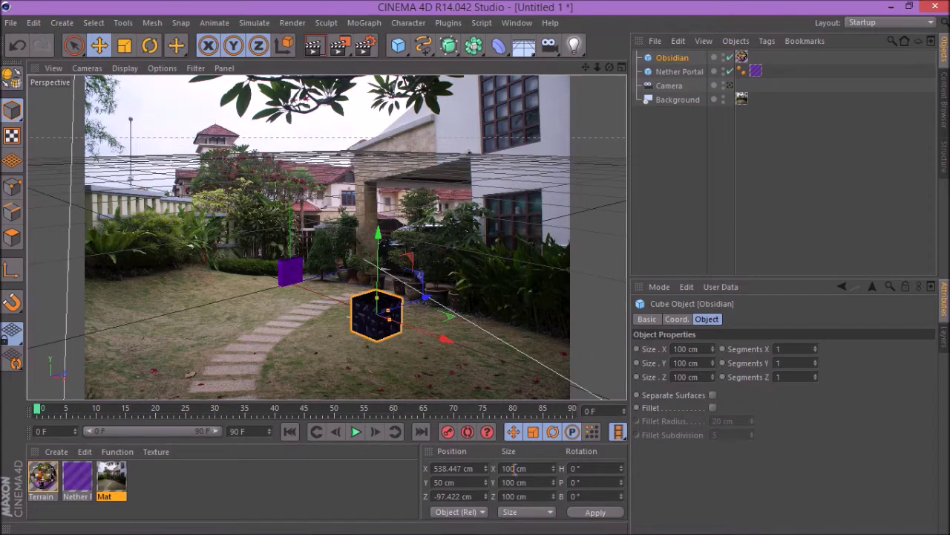
pyautogui.click(642, 483)
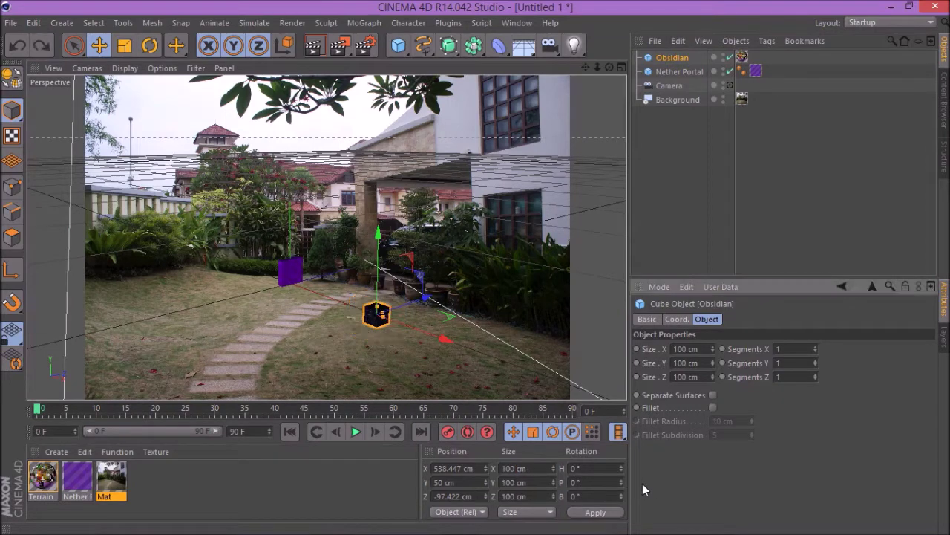
pyautogui.click(519, 468)
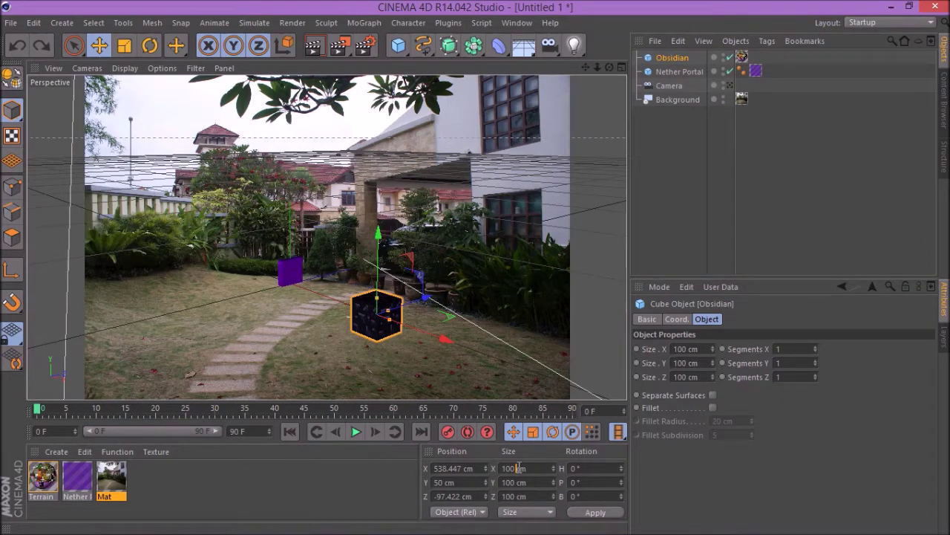
pyautogui.write('200')
pyautogui.press('Return')
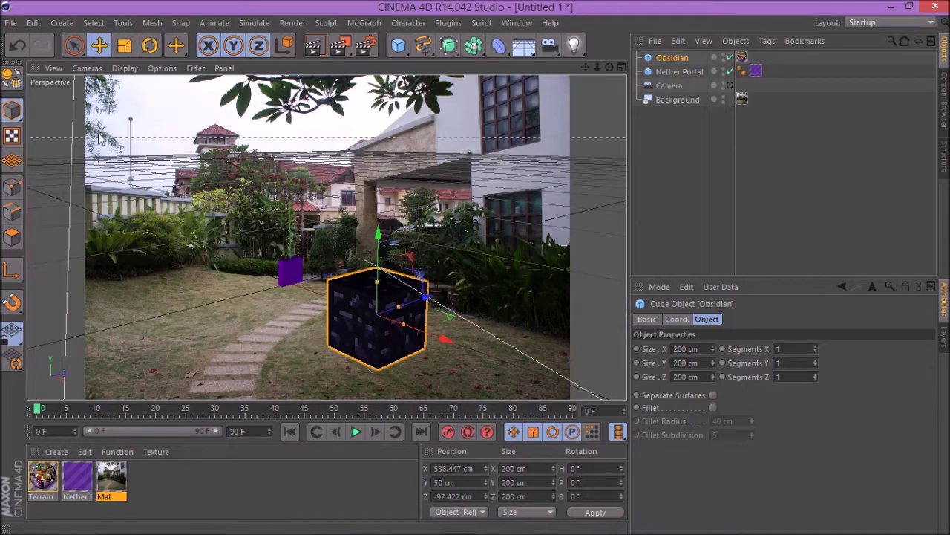
pyautogui.hotkey('ctrl', 'z')
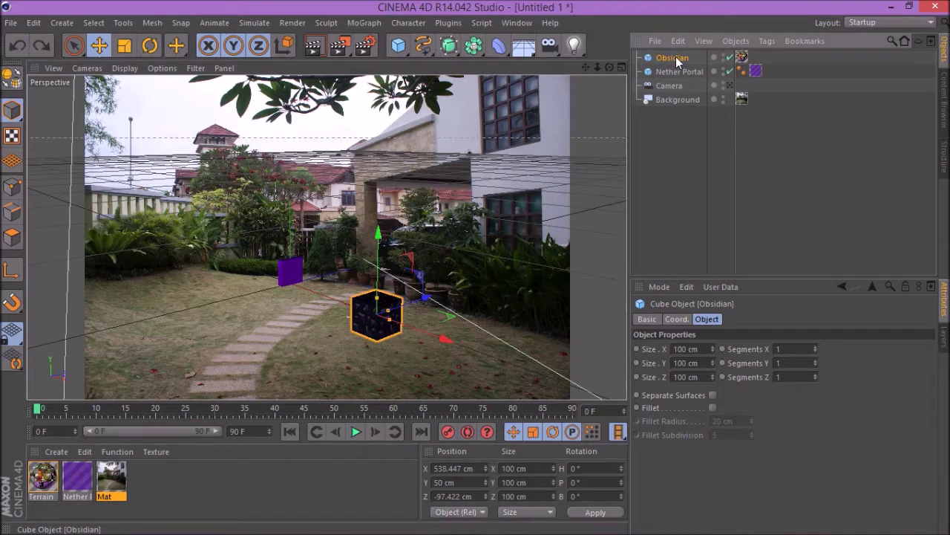
# Step: Make a copy of the obsidian cube in the same place
pyautogui.hotkey('ctrl', 'c')
pyautogui.hotkey('ctrl', 'v')
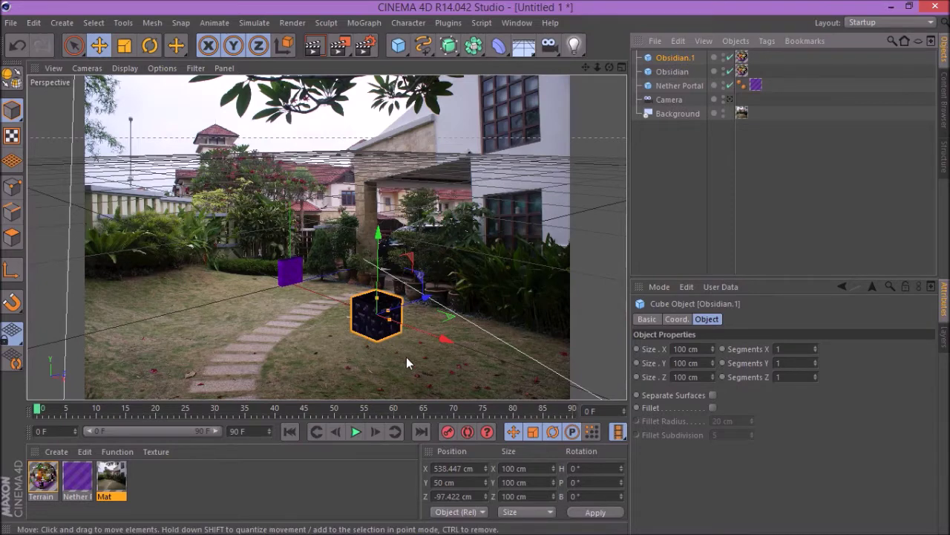
# Step: Try moving the copied obsidian cube freehand along the X axis beside the original, and undo each move
pyautogui.moveTo(446, 339); pyautogui.dragTo(489, 370)
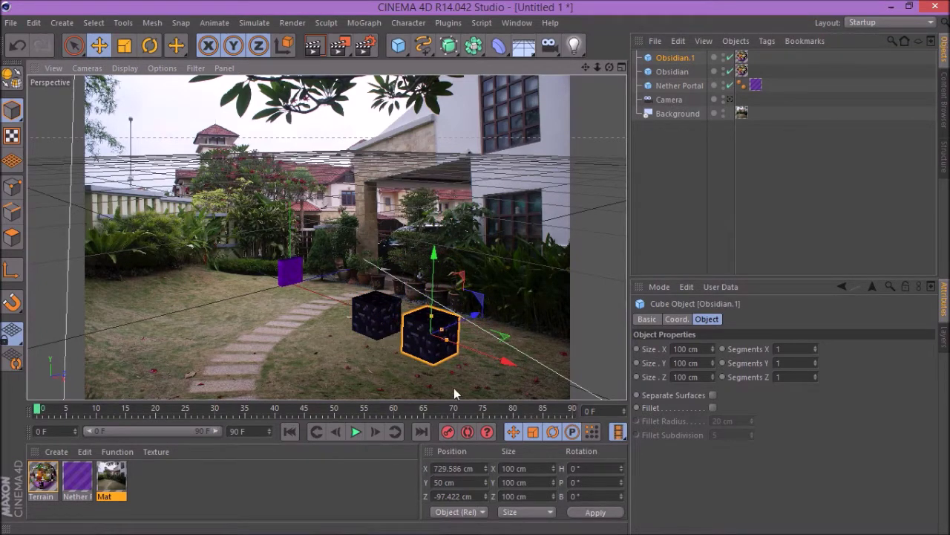
pyautogui.hotkey('ctrl', 'z')
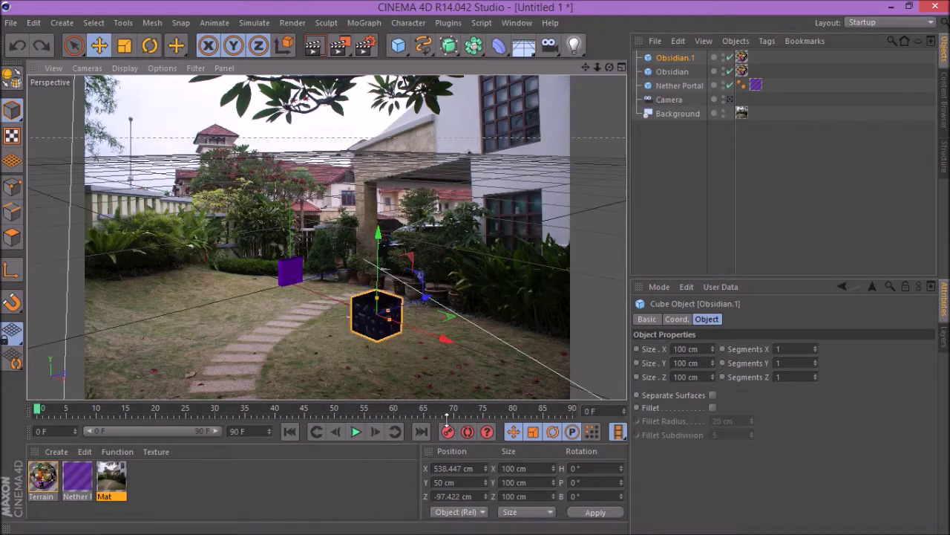
pyautogui.moveTo(444, 341); pyautogui.dragTo(476, 356)
pyautogui.hotkey('ctrl', 'z')
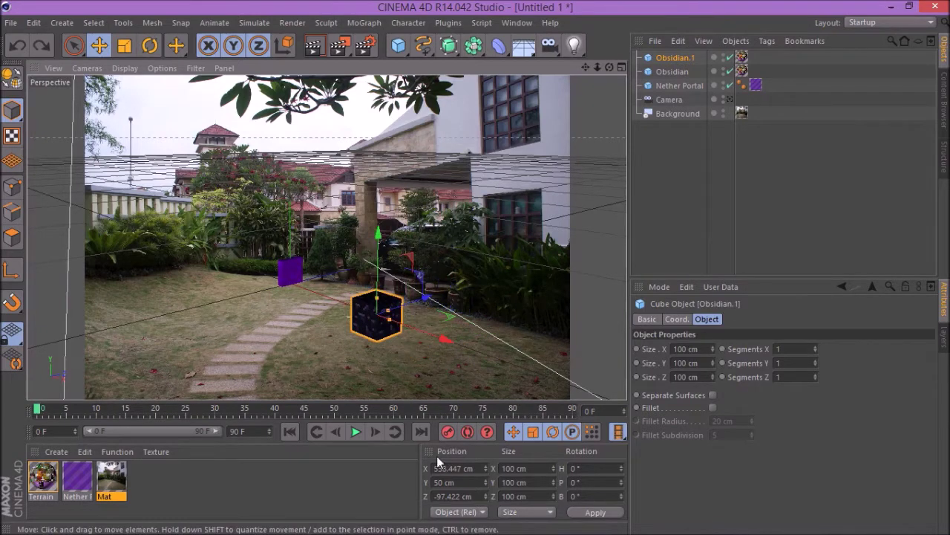
# Step: Offset the copied obsidian cube's X position by +100 cm and toggle the scene camera's view
pyautogui.click(473, 468)
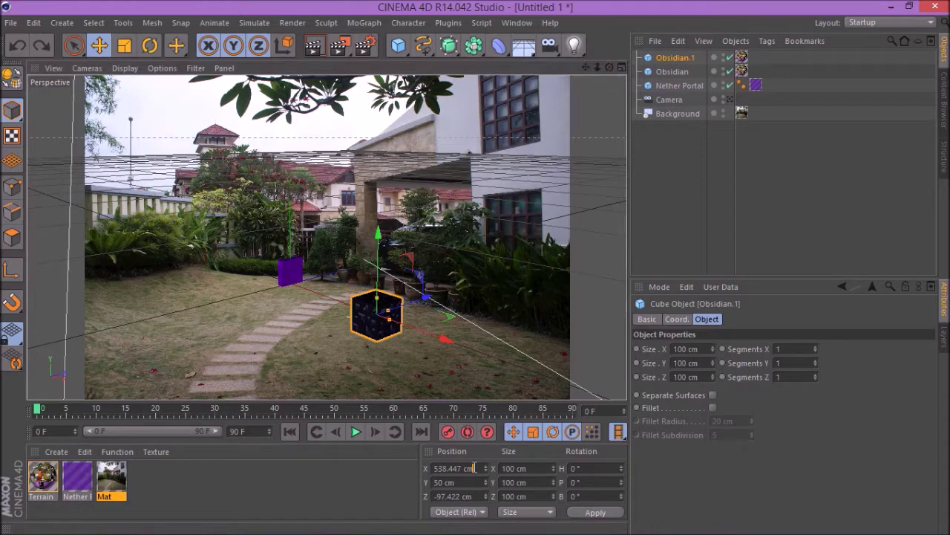
pyautogui.write('+100')
pyautogui.press('Return')
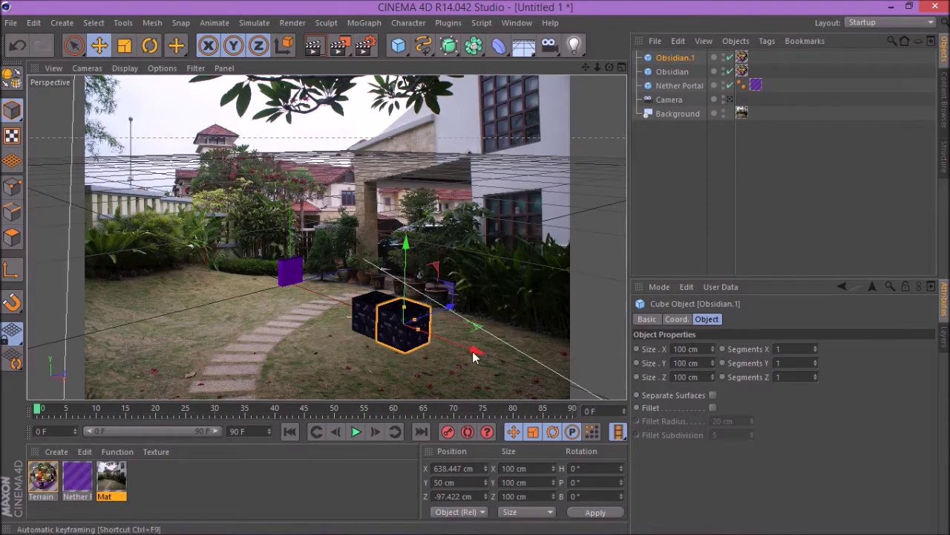
pyautogui.click(730, 101)
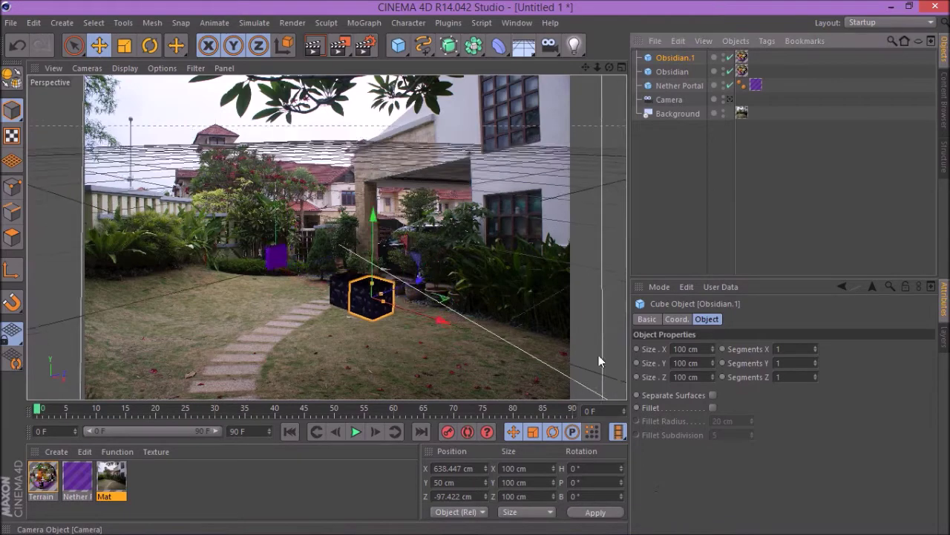
# Step: Duplicate the second obsidian cube and set the copy's X position to 738.447 cm to extend the row
pyautogui.scroll(5, 392, 266)
pyautogui.scroll(2, 352, 296)
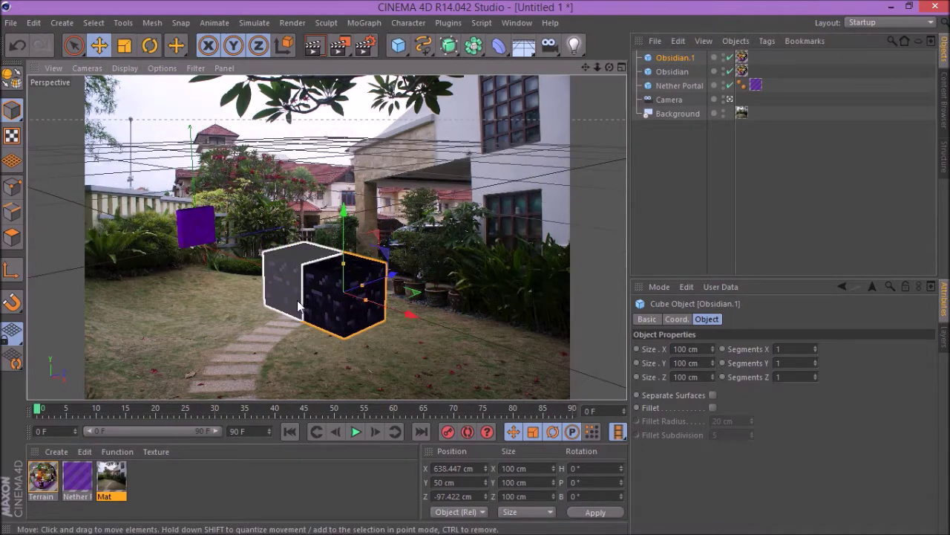
pyautogui.scroll(3, 299, 303)
pyautogui.hotkey('ctrl', 'c')
pyautogui.hotkey('ctrl', 'v')
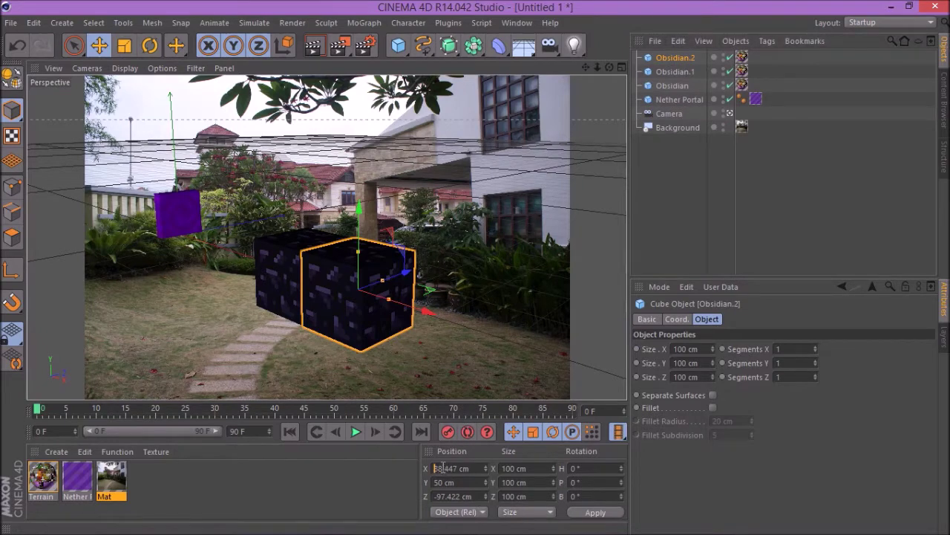
pyautogui.press('Return')
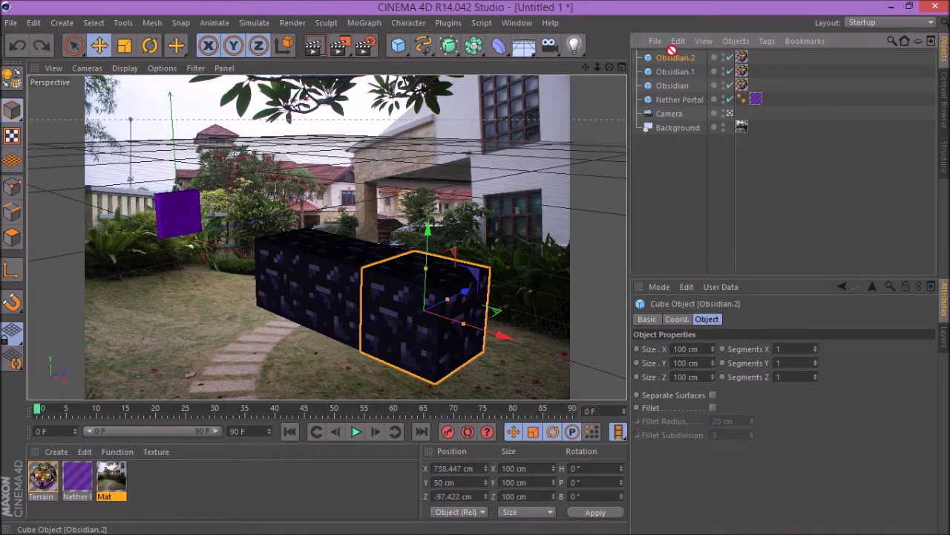
# Step: Duplicate the third obsidian cube and set the copy's X position to 838.447 cm to make a row of four
pyautogui.keyDown('ctrl'); pyautogui.moveTo(672, 50); pyautogui.dragTo(673, 54); pyautogui.keyUp('ctrl')
pyautogui.click(441, 465)
pyautogui.press('BackSpace')
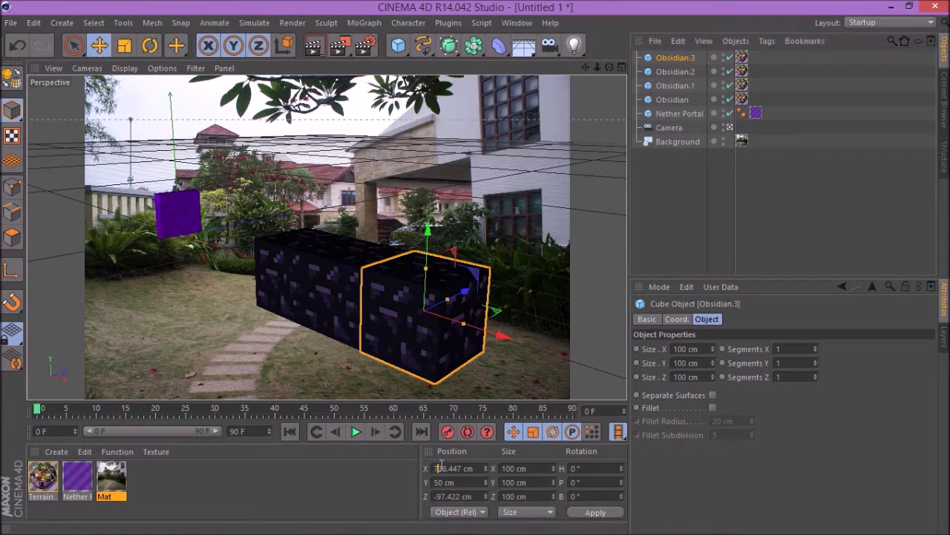
pyautogui.press('Return')
# Step: Duplicate the obsidian cube at the end of the row and stack the copy on it with a Y position of 150 cm
pyautogui.moveTo(586, 68); pyautogui.dragTo(326, 238)
pyautogui.moveTo(610, 67); pyautogui.dragTo(161, 257)
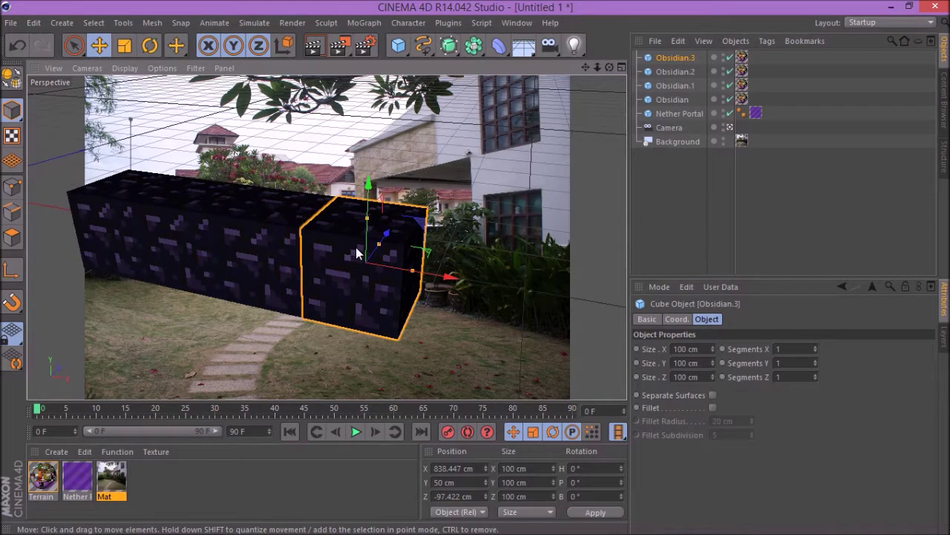
pyautogui.moveTo(609, 67); pyautogui.dragTo(603, 101)
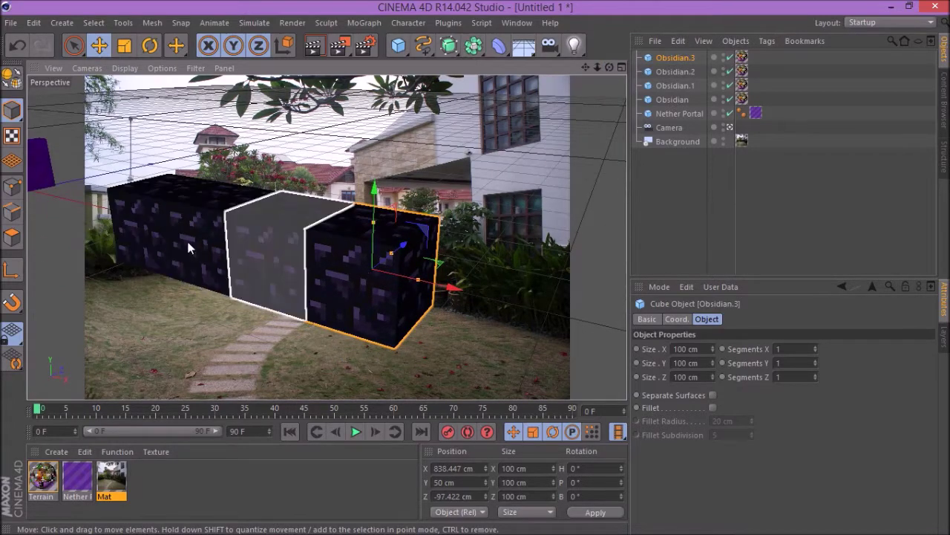
pyautogui.moveTo(608, 67)
pyautogui.mouseDown()
pyautogui.moveTo(594, 70)
pyautogui.moveTo(609, 66)
pyautogui.mouseUp()
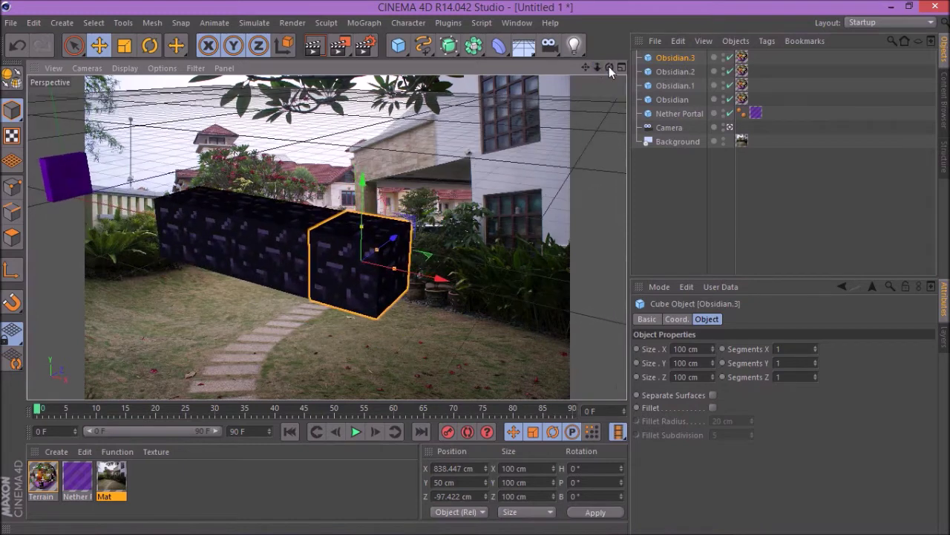
pyautogui.hotkey('ctrl', 'c')
pyautogui.hotkey('ctrl', 'v')
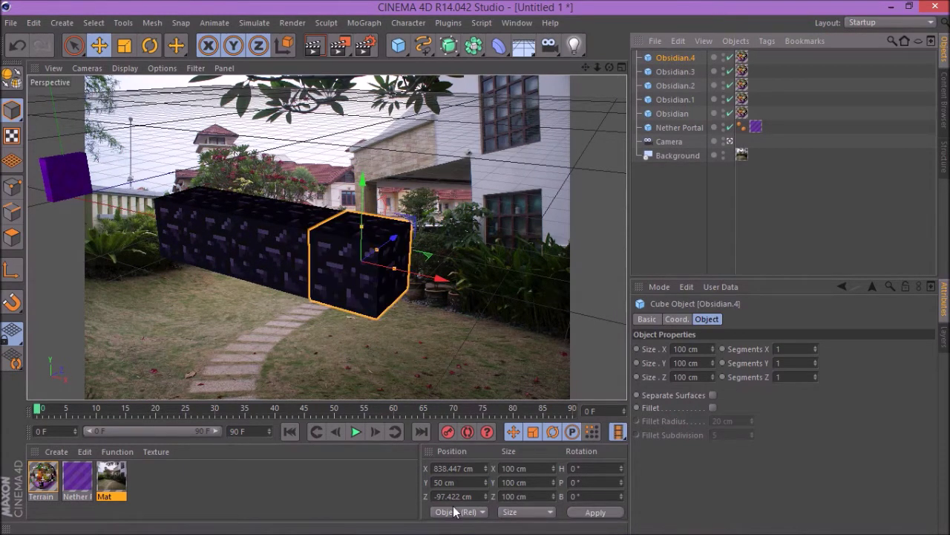
pyautogui.moveTo(364, 191); pyautogui.dragTo(368, 212)
pyautogui.hotkey('ctrl', 'z')
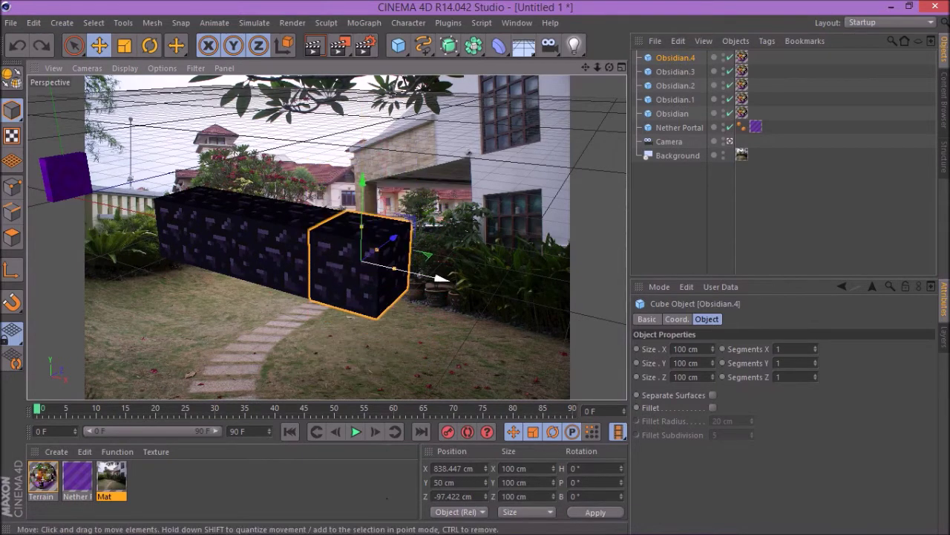
pyautogui.click(435, 483)
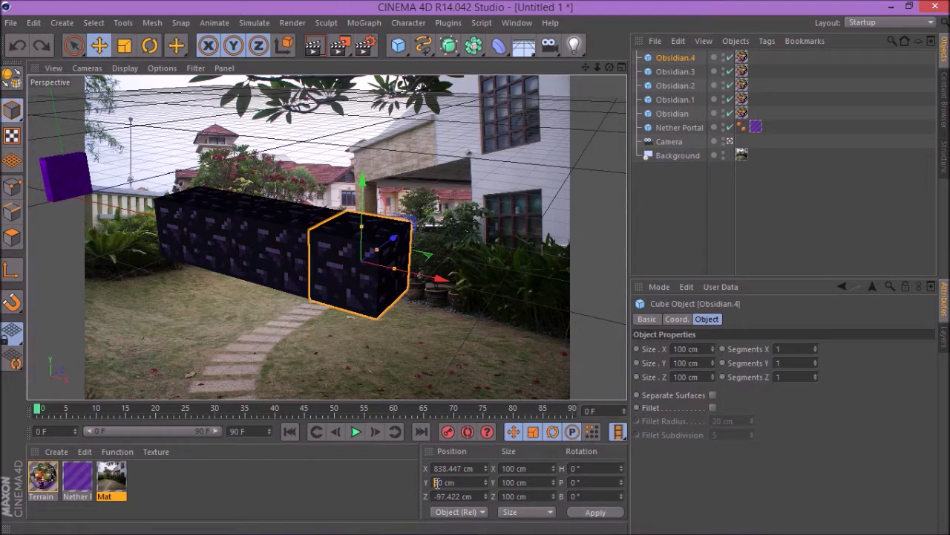
pyautogui.press('Return')
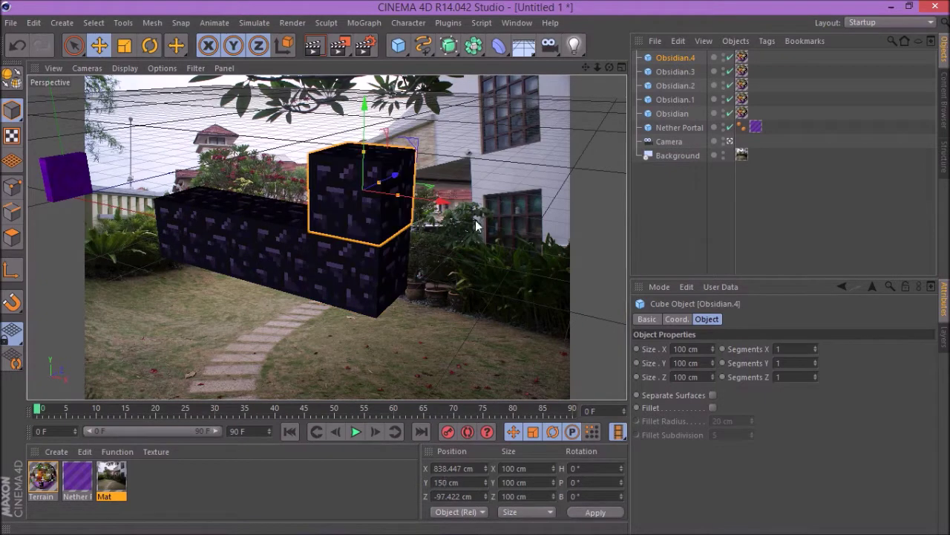
# Step: Duplicate the stacked obsidian cube and set the copy's Y position to 250 cm
pyautogui.keyDown('ctrl'); pyautogui.click(672, 60); pyautogui.keyUp('ctrl')
pyautogui.click(677, 61)
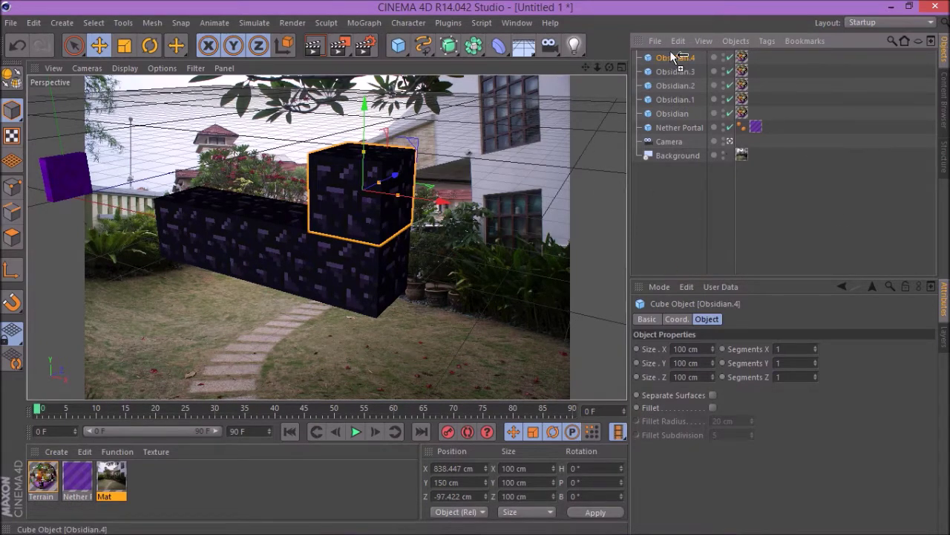
pyautogui.hotkey('ctrl', 'c')
pyautogui.hotkey('ctrl', 'v')
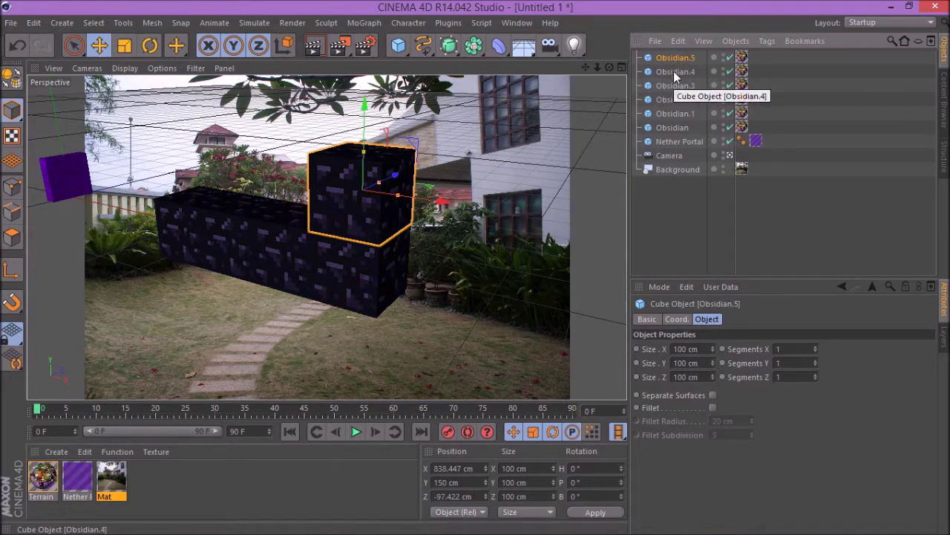
pyautogui.hotkey('ctrl', 'z')
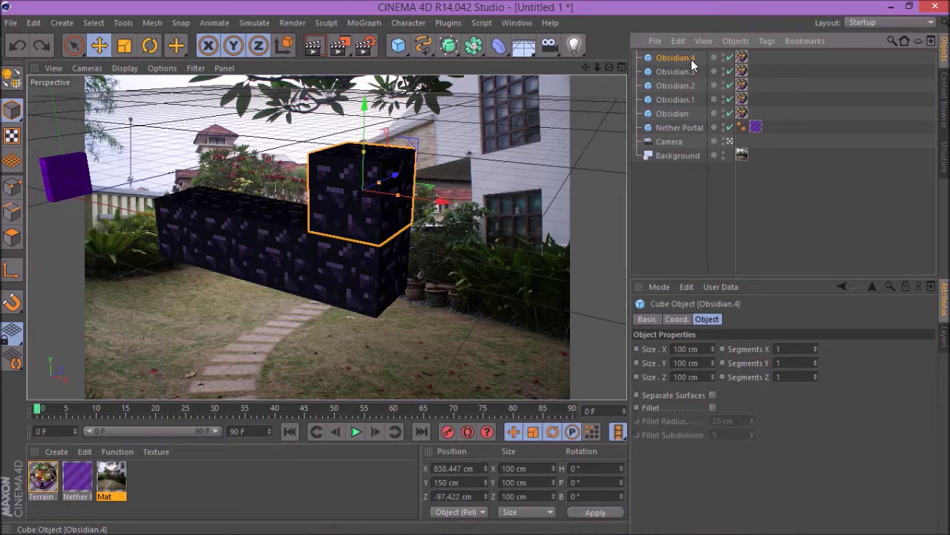
pyautogui.hotkey('ctrl', 'v')
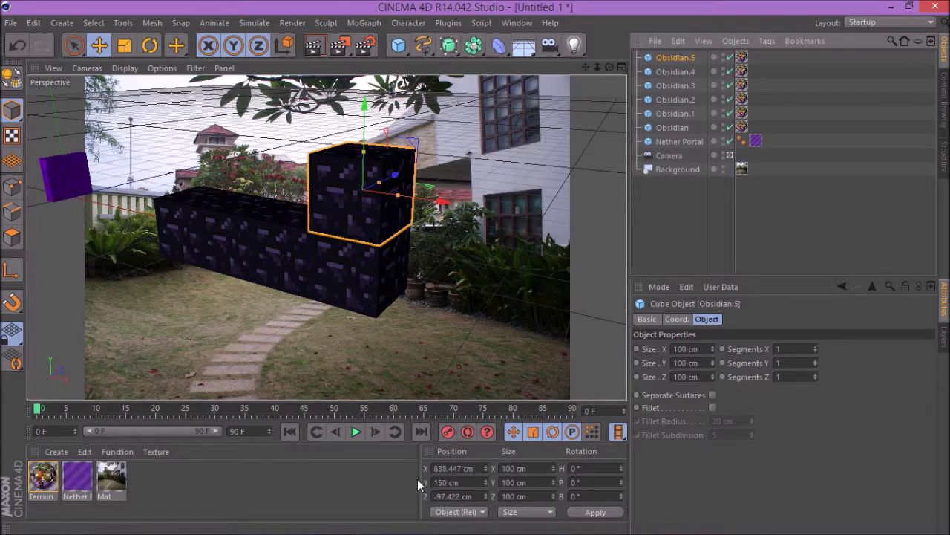
pyautogui.click(436, 481)
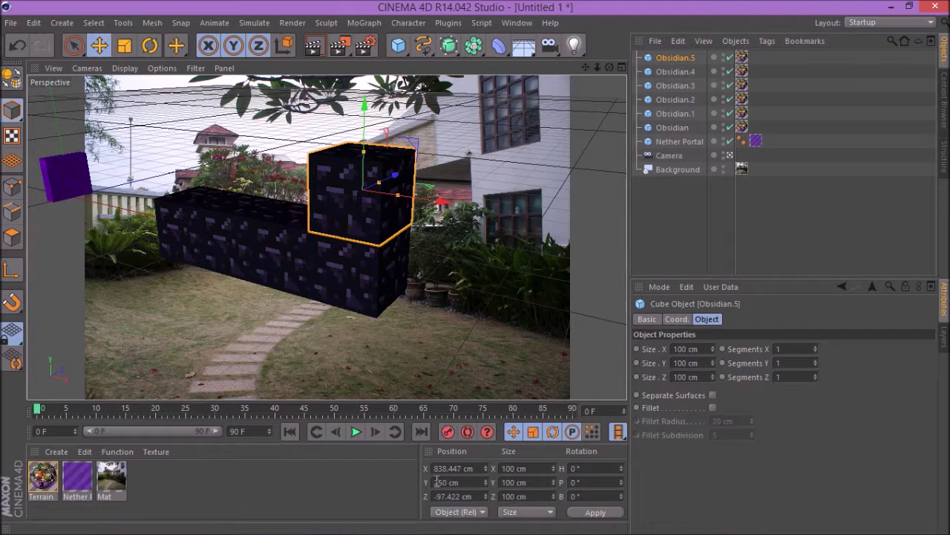
pyautogui.press('Return')
# Step: Duplicate the top obsidian cube of the column and set the copy's Y position to 350 cm
pyautogui.moveTo(598, 68); pyautogui.dragTo(520, 68)
pyautogui.click(667, 56)
pyautogui.hotkey('ctrl', 'c')
pyautogui.hotkey('ctrl', 'v')
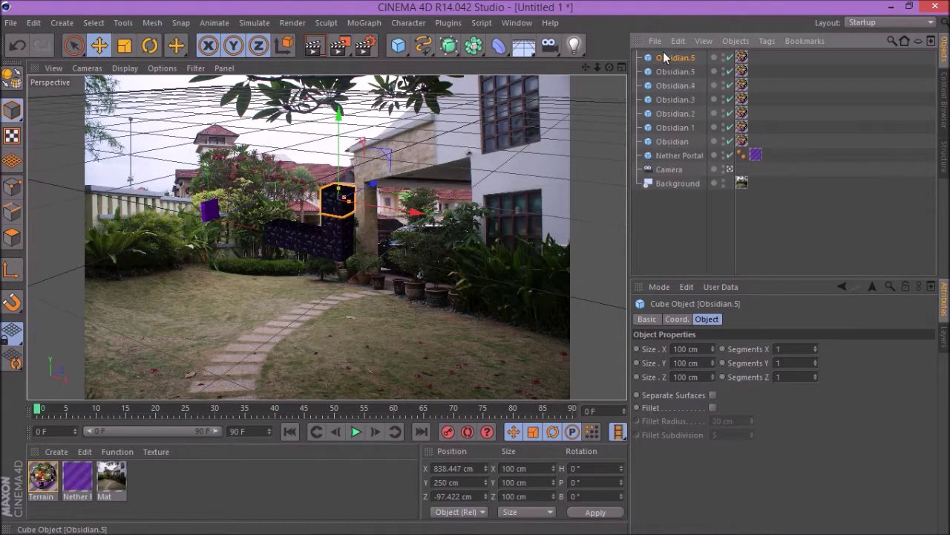
pyautogui.doubleClick(442, 483)
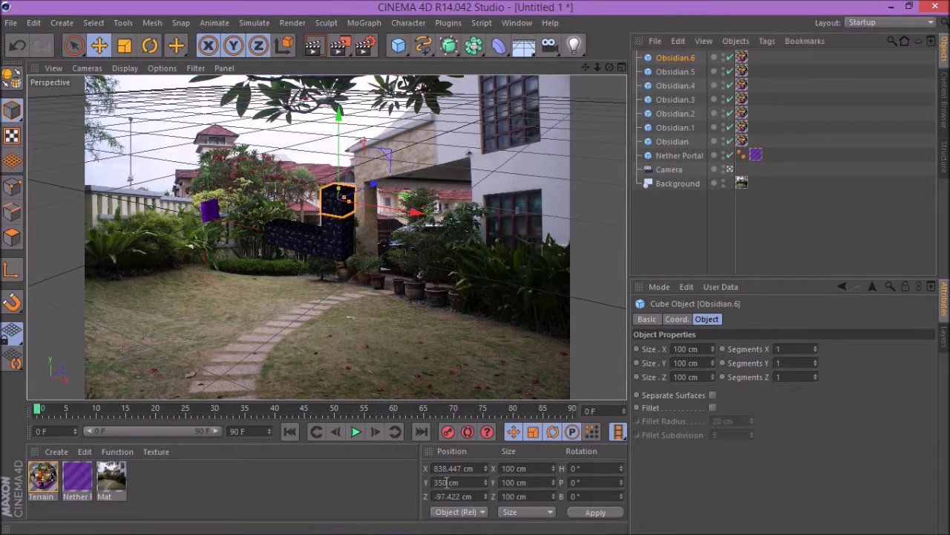
pyautogui.write('350')
pyautogui.press('Return')
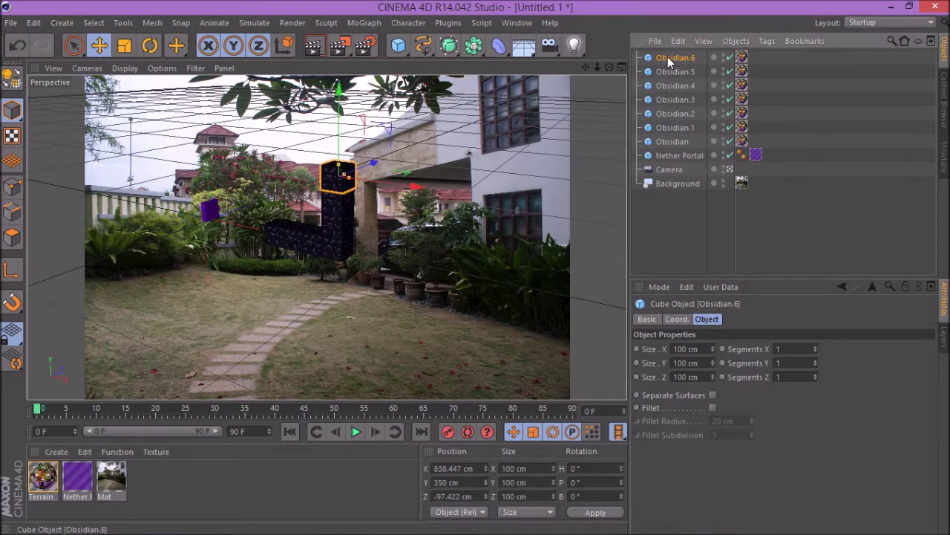
# Step: Add another obsidian cube on top of the column with a Y position of 450 cm
pyautogui.hotkey('ctrl', 'v')
pyautogui.moveTo(439, 483); pyautogui.dragTo(433, 482)
pyautogui.write('4')
pyautogui.press('Return')
# Step: Select only the two middle obsidian cubes of the bottom row and duplicate them
pyautogui.scroll(5, 356, 219)
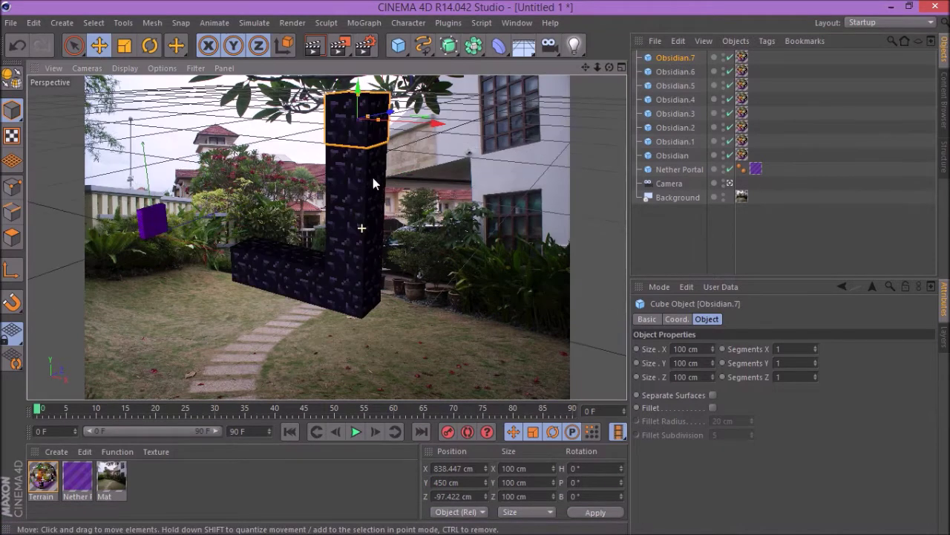
pyautogui.moveTo(610, 68); pyautogui.dragTo(709, 54)
pyautogui.moveTo(581, 70); pyautogui.dragTo(617, 83)
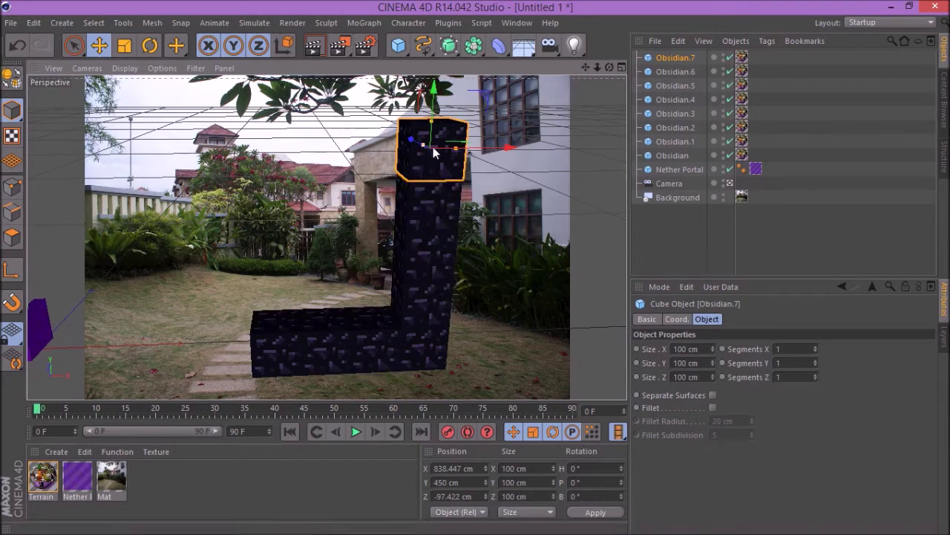
pyautogui.keyDown('shift'); pyautogui.click(317, 337); pyautogui.keyUp('shift')
pyautogui.keyDown('shift'); pyautogui.click(369, 351); pyautogui.keyUp('shift')
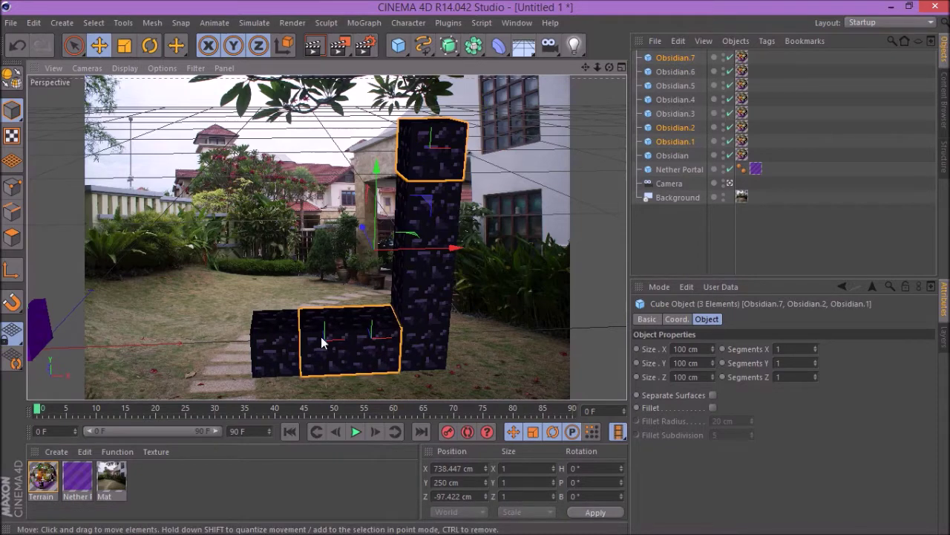
pyautogui.click(323, 342)
pyautogui.keyDown('shift'); pyautogui.click(370, 354); pyautogui.keyUp('shift')
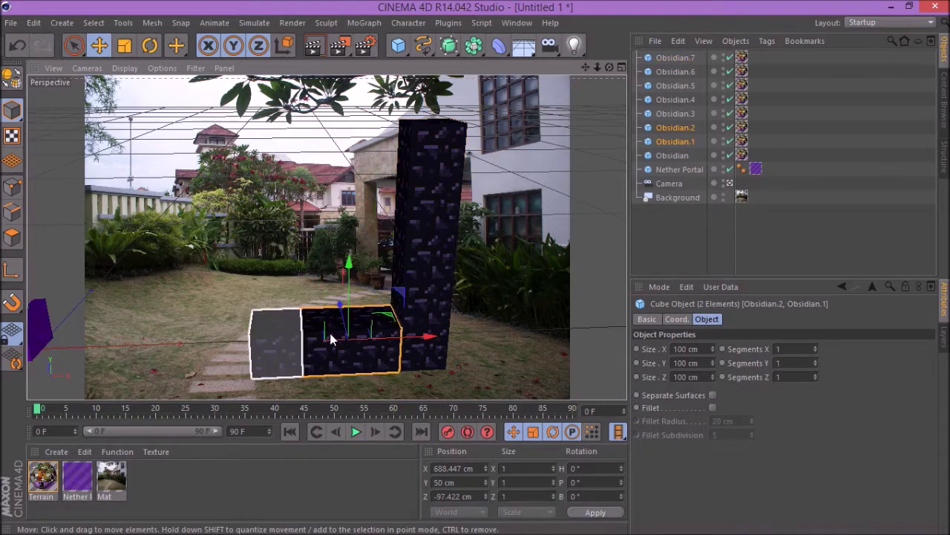
pyautogui.moveTo(608, 66)
pyautogui.mouseDown()
pyautogui.moveTo(616, 69)
pyautogui.moveTo(612, 56)
pyautogui.mouseUp()
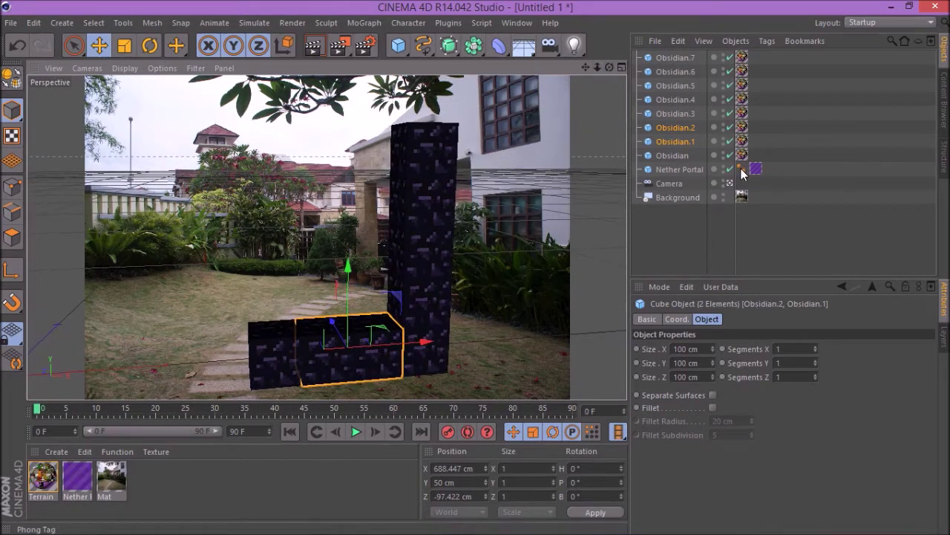
pyautogui.moveTo(686, 127); pyautogui.dragTo(687, 116)
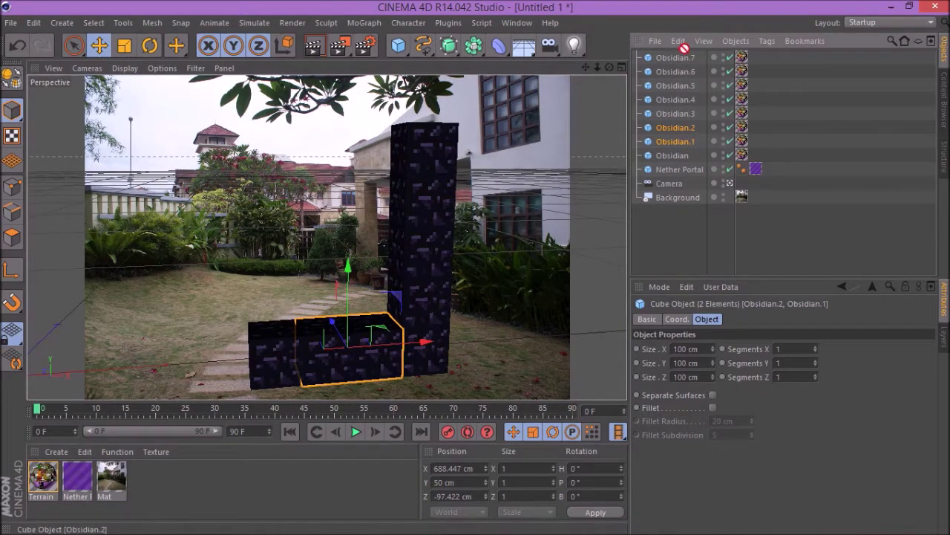
pyautogui.keyDown('ctrl'); pyautogui.moveTo(686, 58); pyautogui.dragTo(687, 58); pyautogui.keyUp('ctrl')
# Step: Raise the two copied cubes to a Y position of 450 cm as the portal's top edge
pyautogui.moveTo(348, 261); pyautogui.dragTo(349, 87)
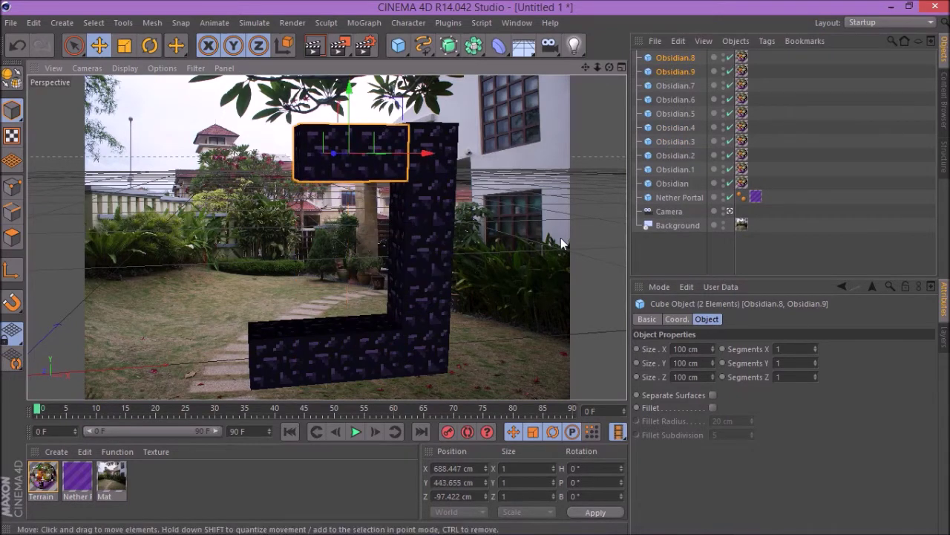
pyautogui.hotkey('ctrl', 'z')
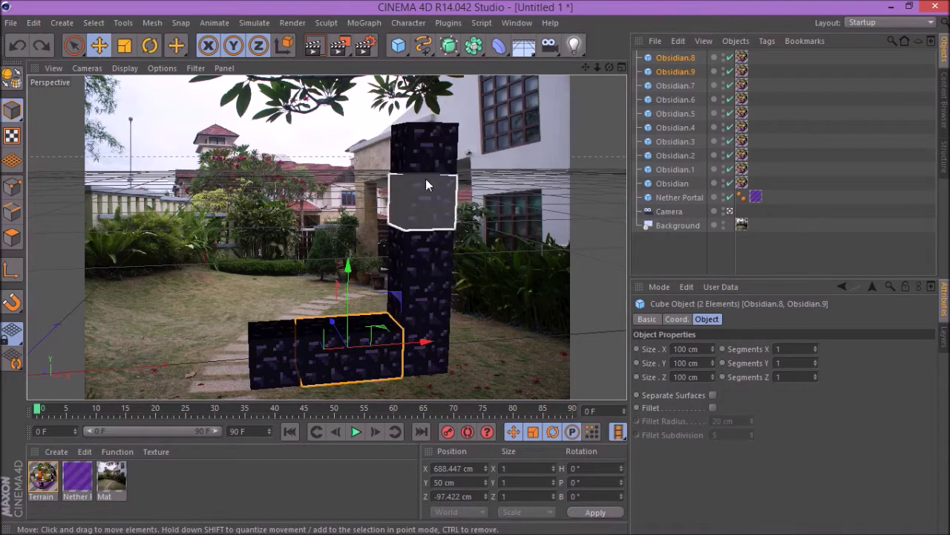
pyautogui.press('Return')
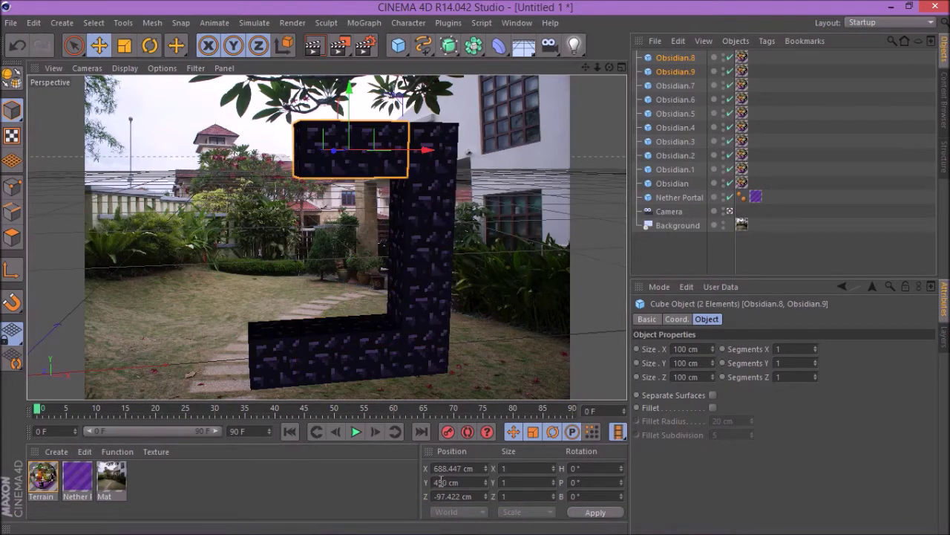
# Step: Select the four obsidian cubes stacked above the bottom row and duplicate the whole column
pyautogui.moveTo(610, 68); pyautogui.dragTo(514, 117)
pyautogui.click(446, 135)
pyautogui.keyDown('shift'); pyautogui.click(425, 314); pyautogui.keyUp('shift')
pyautogui.keyDown('shift'); pyautogui.click(438, 276); pyautogui.keyUp('shift')
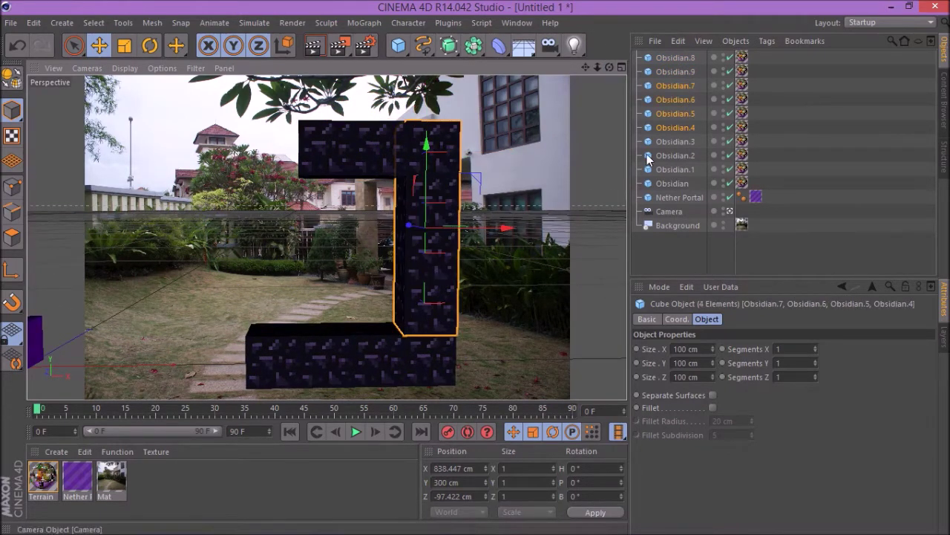
pyautogui.hotkey('ctrl', 'c')
pyautogui.hotkey('ctrl', 'v')
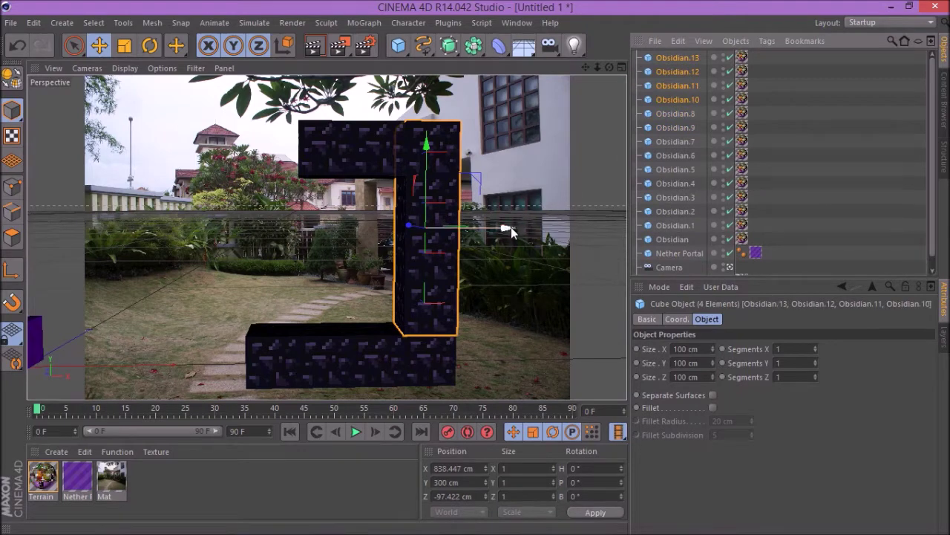
# Step: Try moving the copied column freehand along the X axis to the portal's open side, and undo the moves
pyautogui.moveTo(508, 227); pyautogui.dragTo(493, 228)
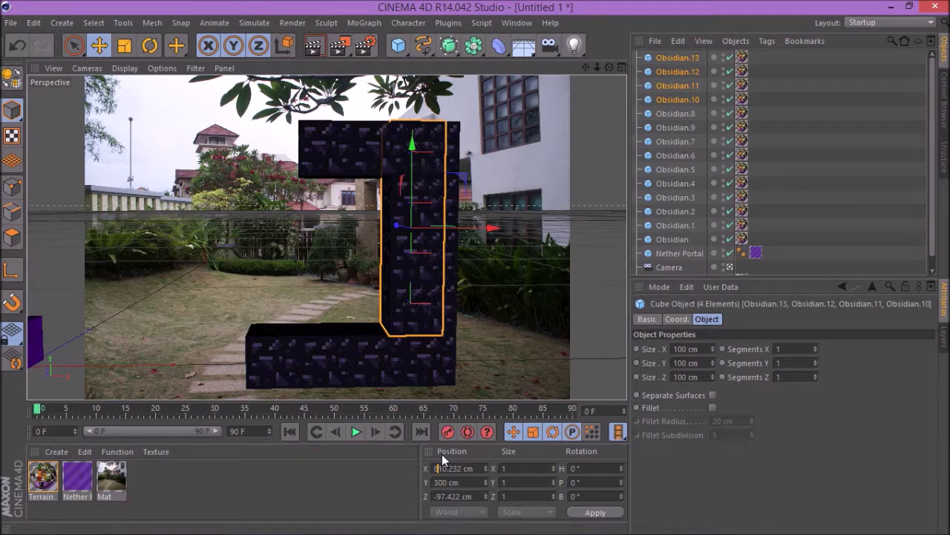
pyautogui.moveTo(473, 231); pyautogui.dragTo(332, 247)
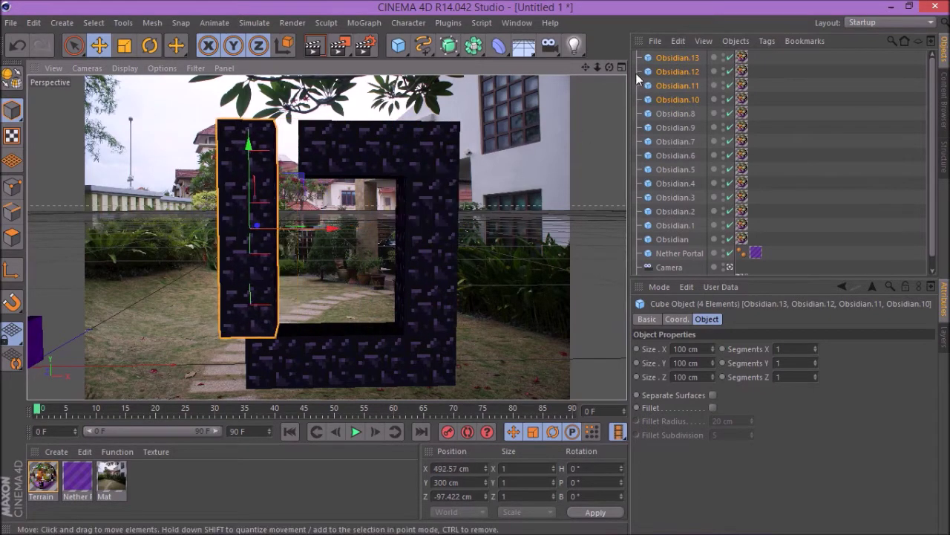
pyautogui.moveTo(610, 67); pyautogui.dragTo(602, 78)
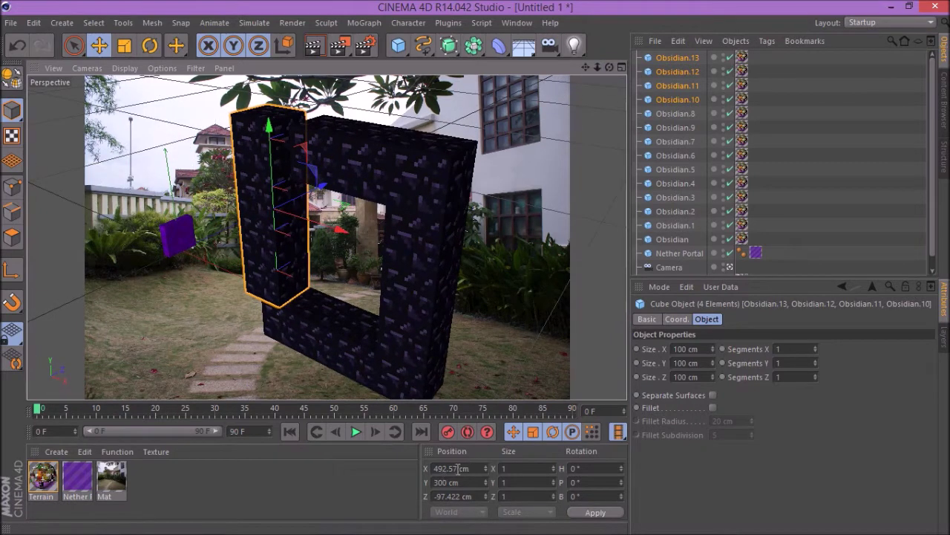
pyautogui.hotkey('ctrl', 'z')
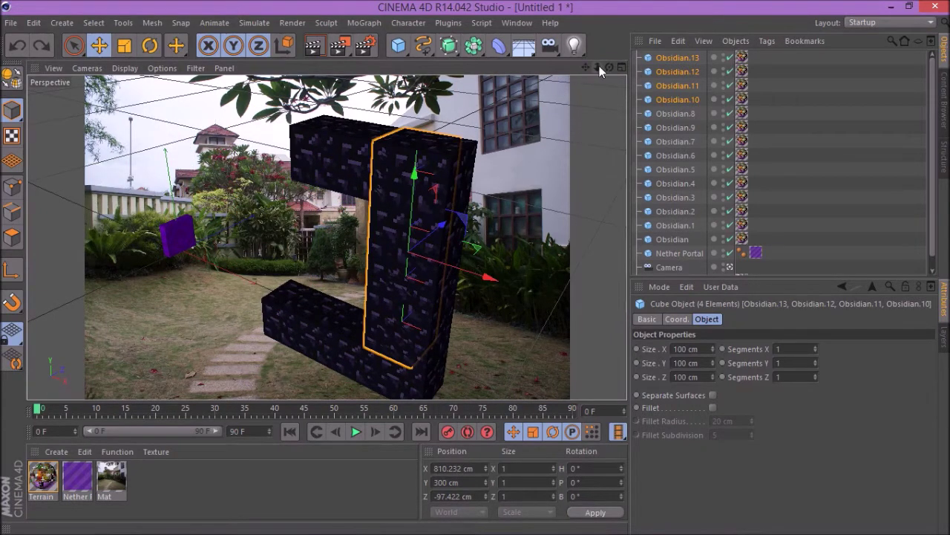
pyautogui.moveTo(610, 67); pyautogui.dragTo(619, 58)
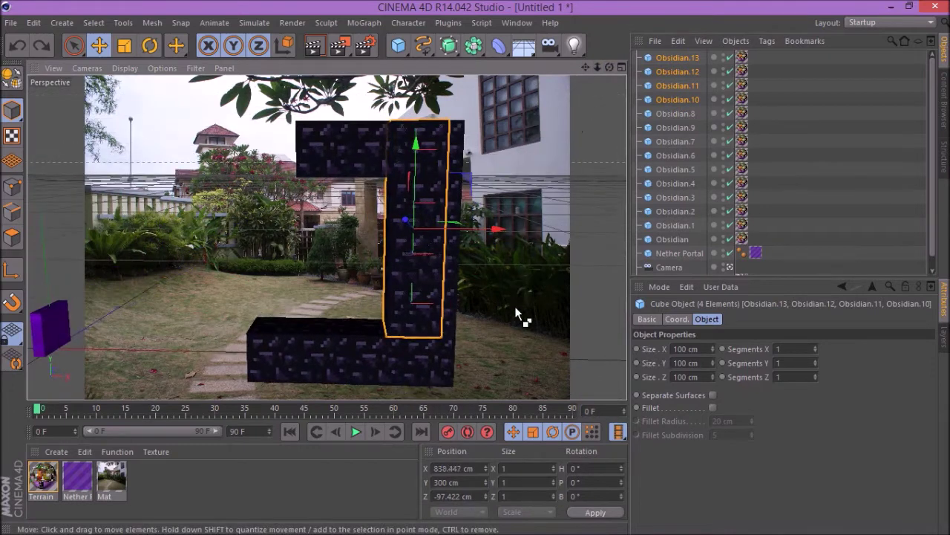
# Step: Try offsetting the copied column's X position by 500 cm and moving it freehand along X, and undo each move
pyautogui.hotkey('ctrl', 'z')
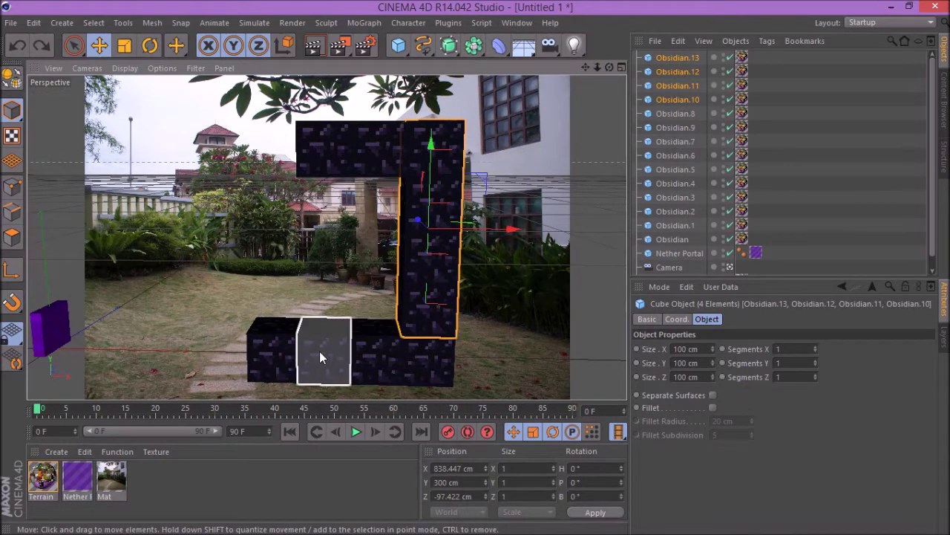
pyautogui.click(464, 467)
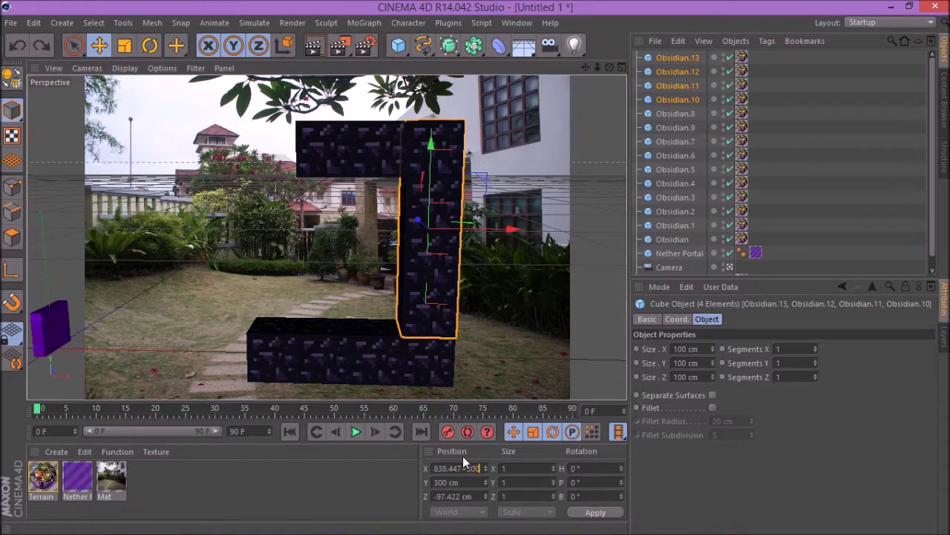
pyautogui.write('+500')
pyautogui.press('Return')
pyautogui.hotkey('ctrl', 'z')
pyautogui.moveTo(513, 230); pyautogui.dragTo(371, 250)
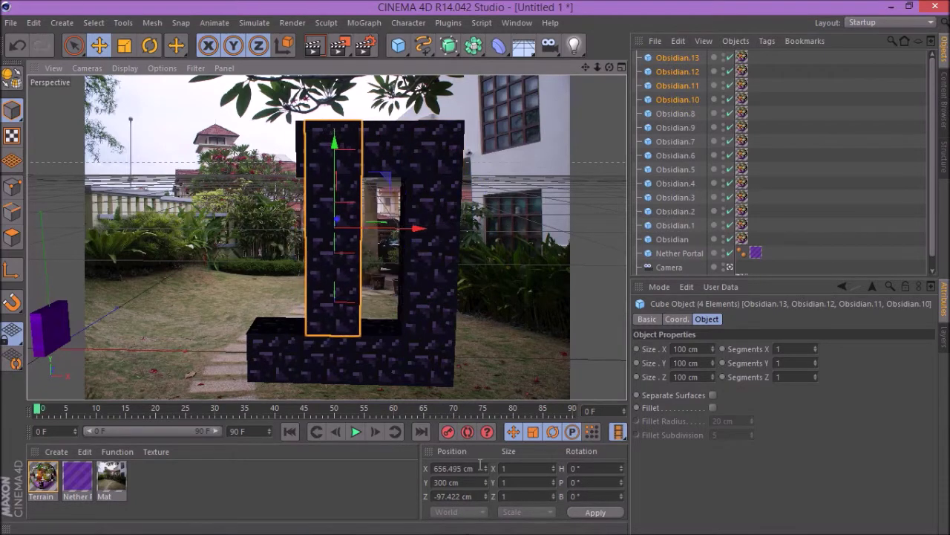
pyautogui.hotkey('ctrl', 'z')
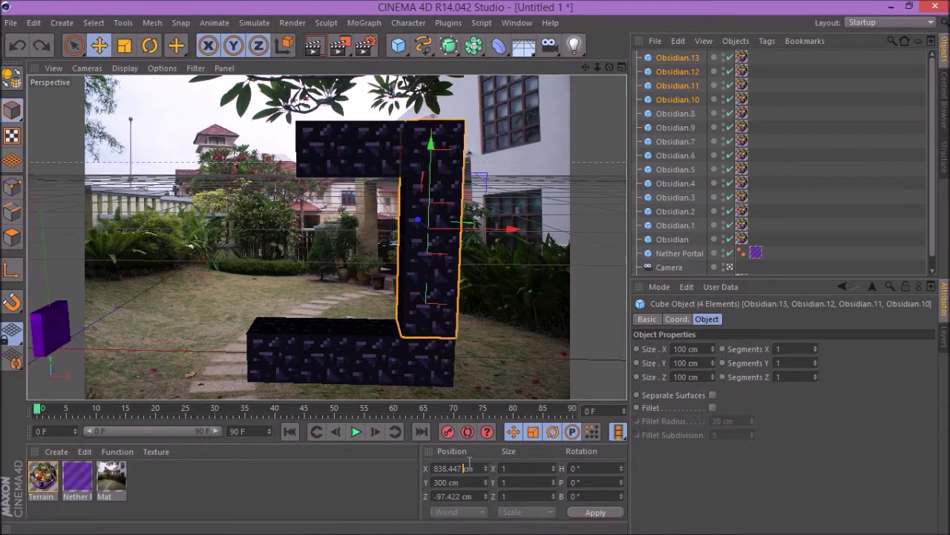
# Step: Set the copied column's X position to 538.447 cm to close the open side of the portal frame
pyautogui.press('Return')
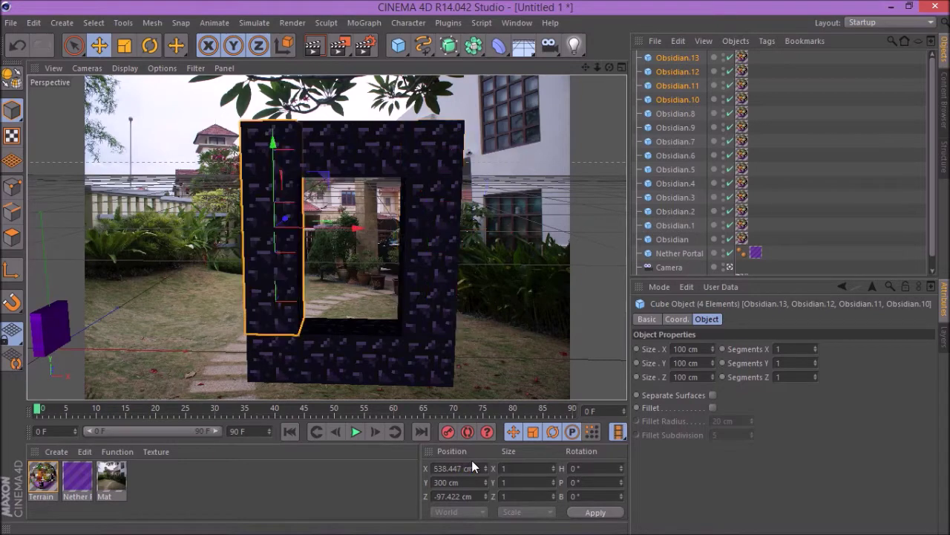
pyautogui.moveTo(609, 67); pyautogui.dragTo(523, 48)
pyautogui.moveTo(326, 237); pyautogui.dragTo(106, 294)
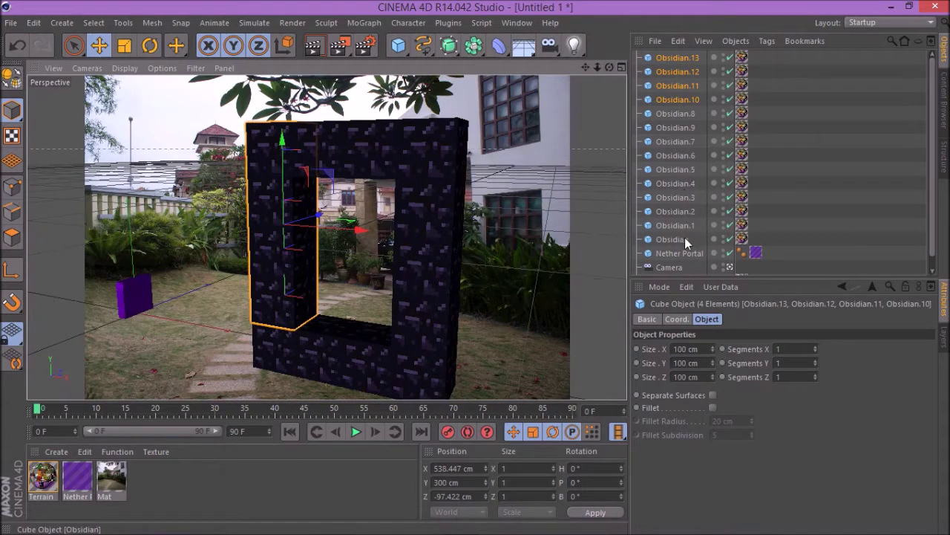
# Step: Select all fourteen obsidian cubes of the portal frame and group them under one null object
pyautogui.click(673, 59)
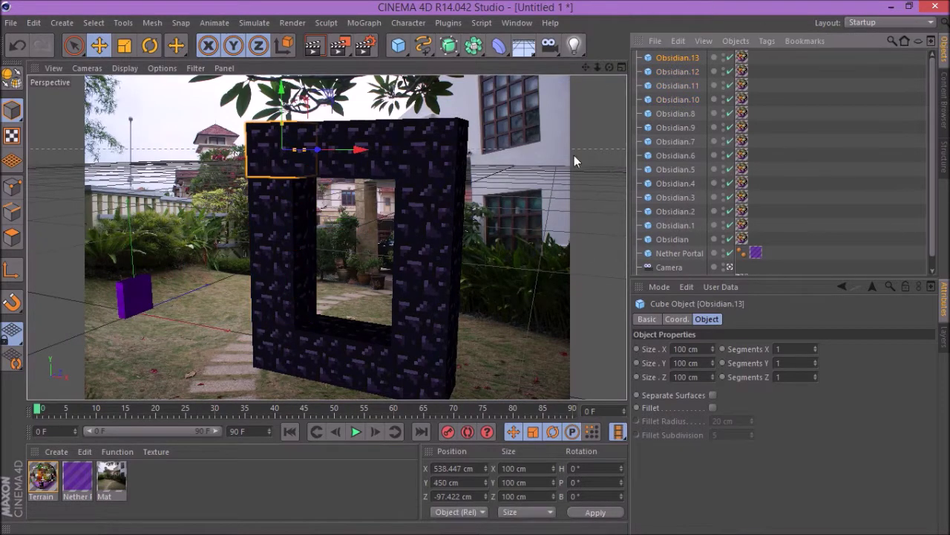
pyautogui.click(676, 53)
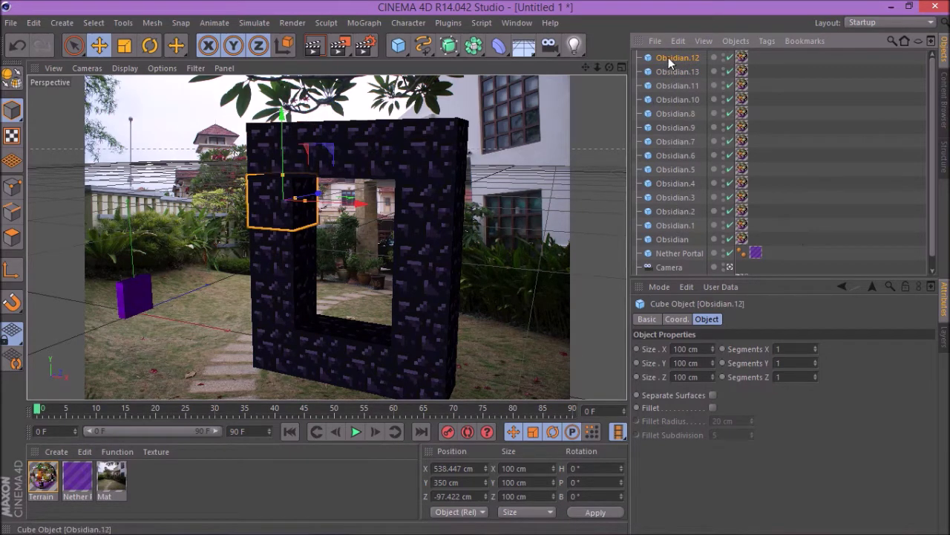
pyautogui.keyDown('shift'); pyautogui.click(682, 238); pyautogui.keyUp('shift')
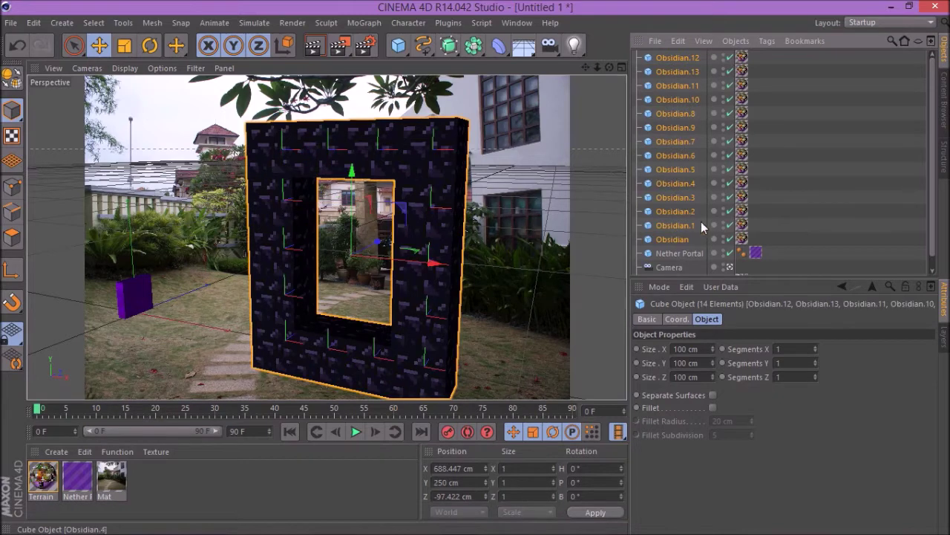
pyautogui.rightClick(666, 204)
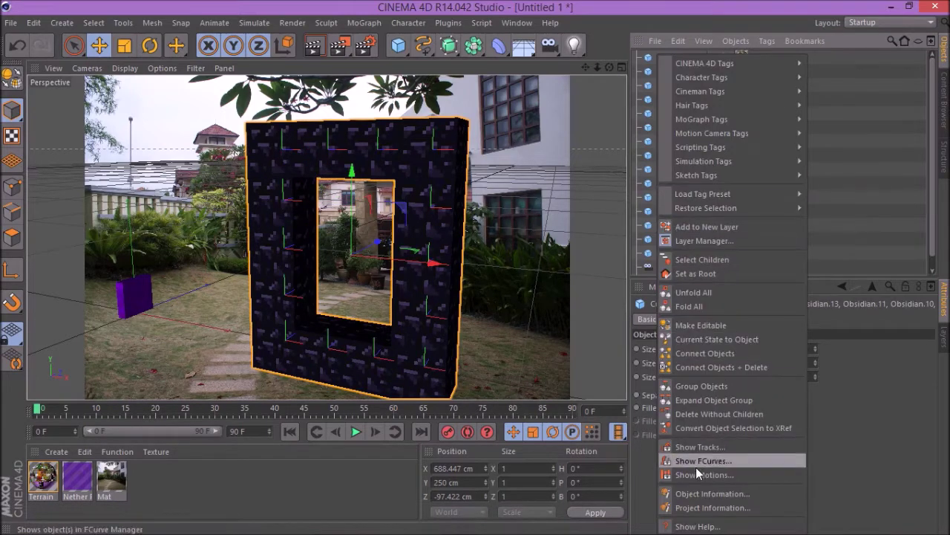
pyautogui.click(675, 385)
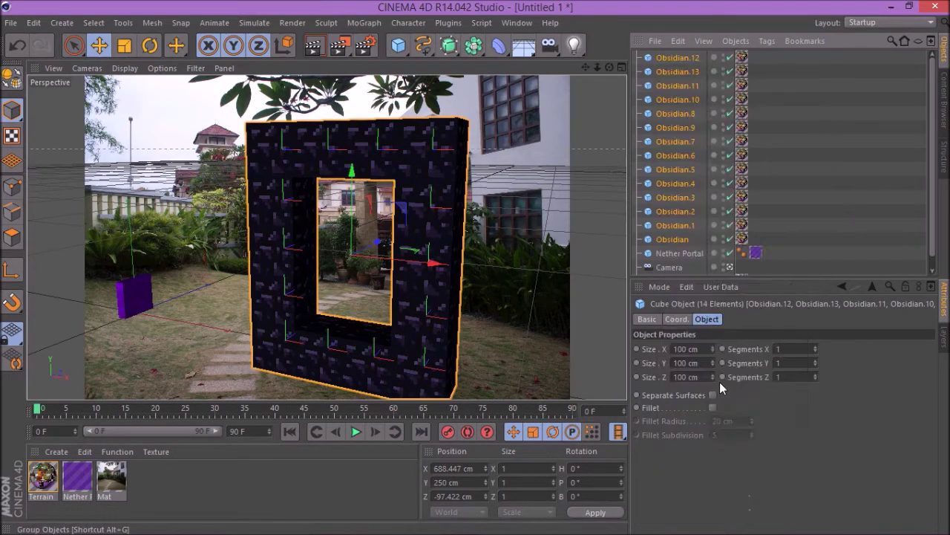
# Step: Rename the new group of obsidian cubes as "Nother porta;"
pyautogui.doubleClick(664, 58)
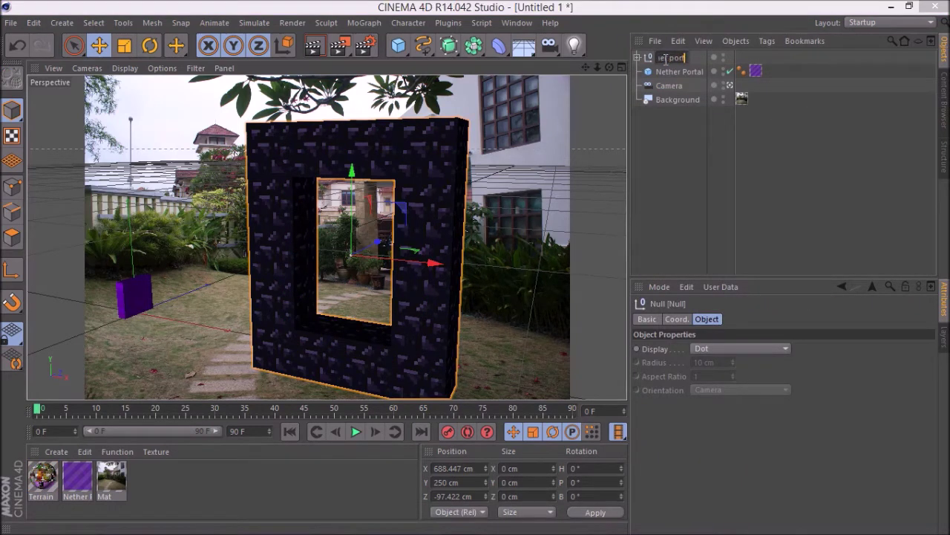
pyautogui.press('Return')
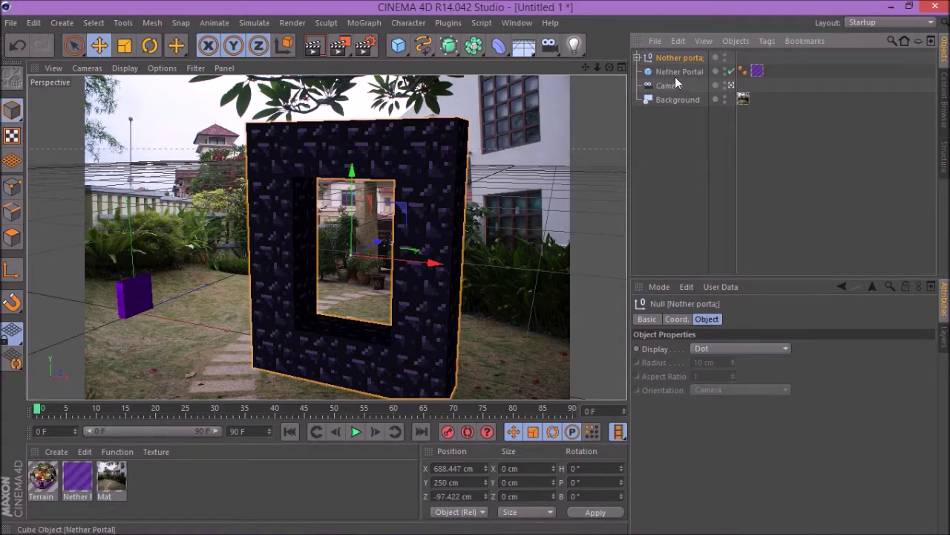
pyautogui.doubleClick(680, 58)
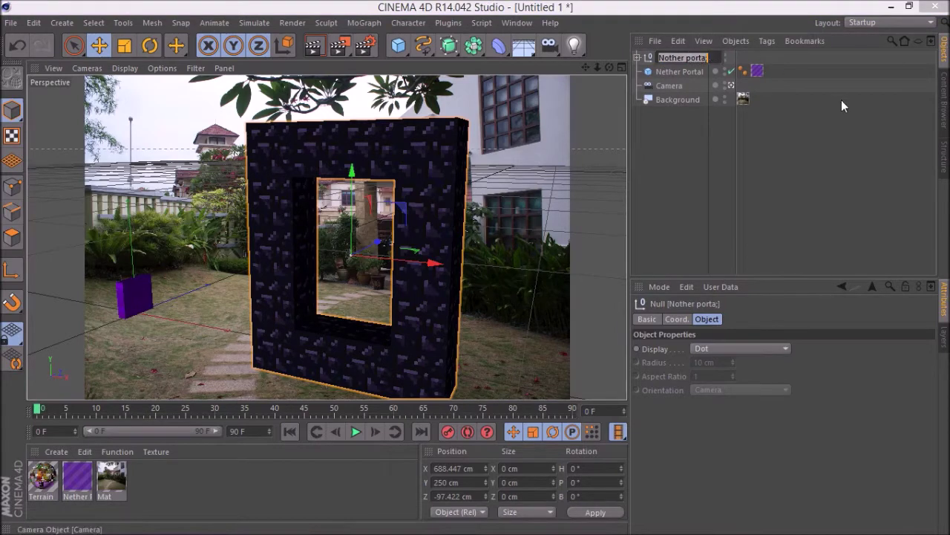
pyautogui.press('Return')
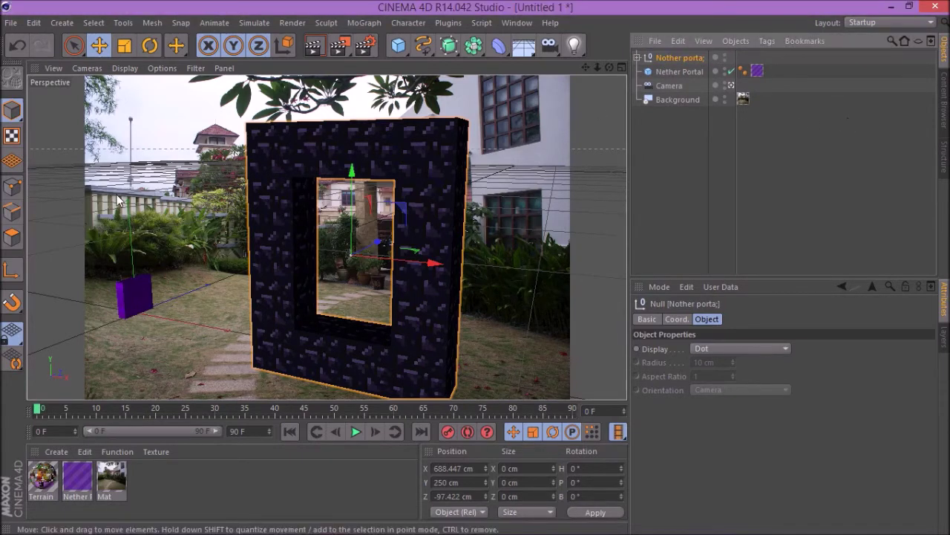
# Step: Move the purple Nether Portal cube into the frame's opening, at about X 637, Y 146 and Z -91 cm
pyautogui.click(141, 291)
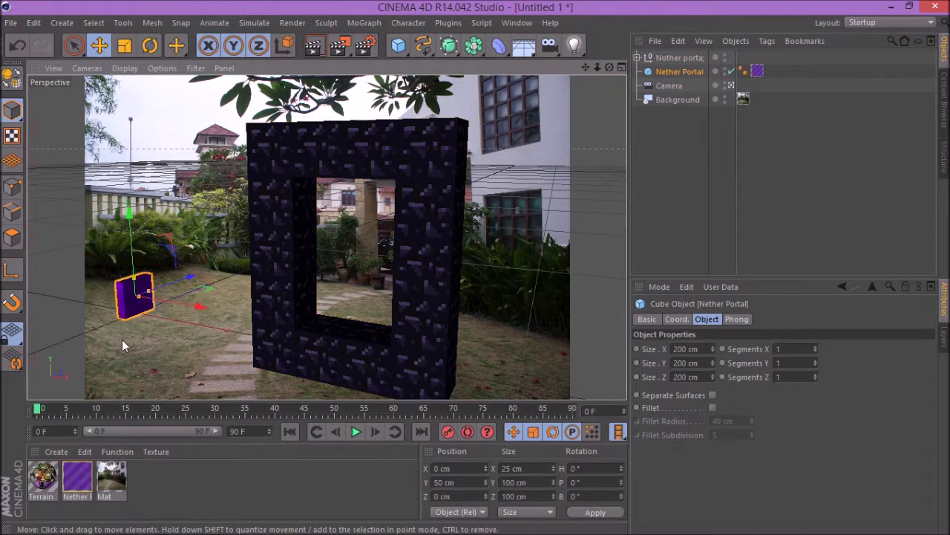
pyautogui.moveTo(300, 336); pyautogui.dragTo(353, 305)
pyautogui.moveTo(345, 268); pyautogui.dragTo(359, 284)
pyautogui.moveTo(610, 70); pyautogui.dragTo(611, 72)
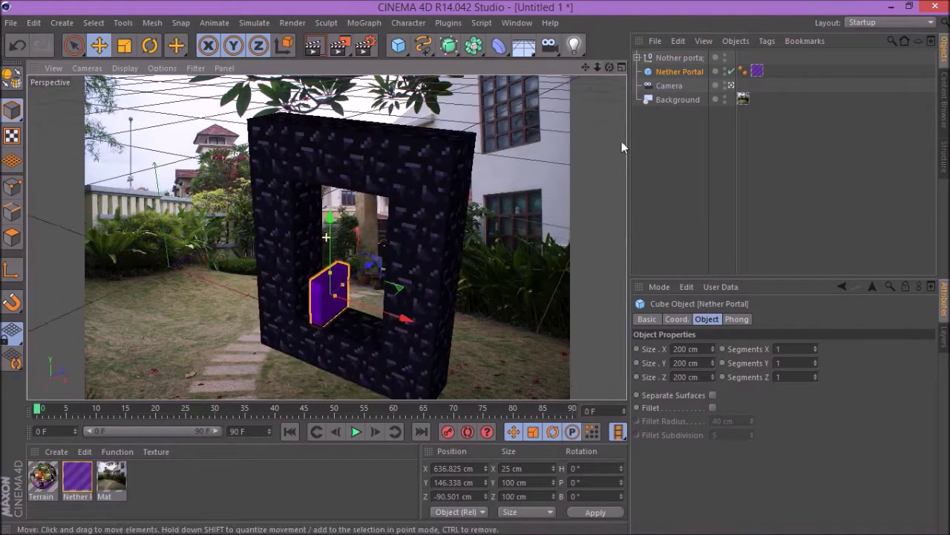
# Step: Rotate the purple Nether Portal cube to a heading of 90° so it lies parallel to the frame
pyautogui.click(150, 44)
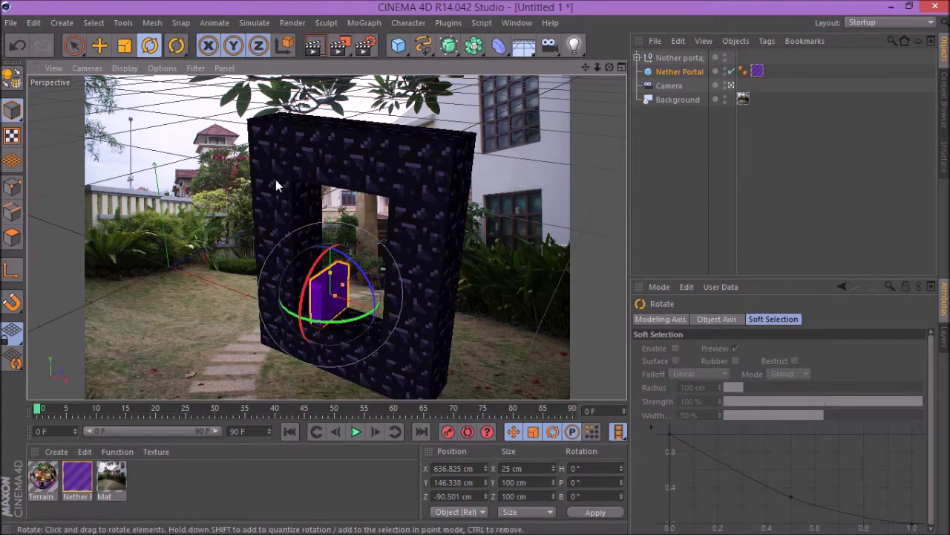
pyautogui.click(589, 468)
pyautogui.write('90')
pyautogui.press('Return')
pyautogui.moveTo(611, 68)
pyautogui.mouseDown()
pyautogui.moveTo(545, 59)
pyautogui.moveTo(616, 58)
pyautogui.mouseUp()
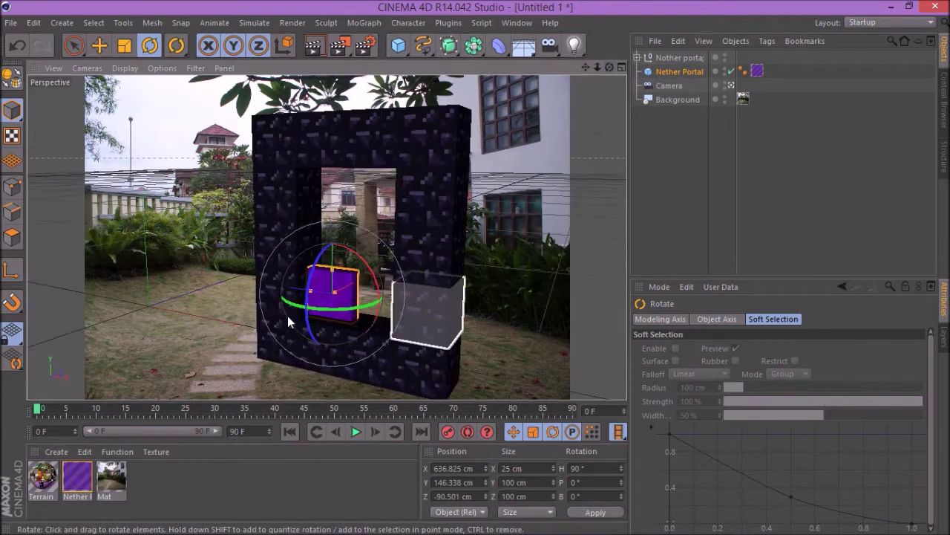
pyautogui.click(602, 469)
pyautogui.press('Return')
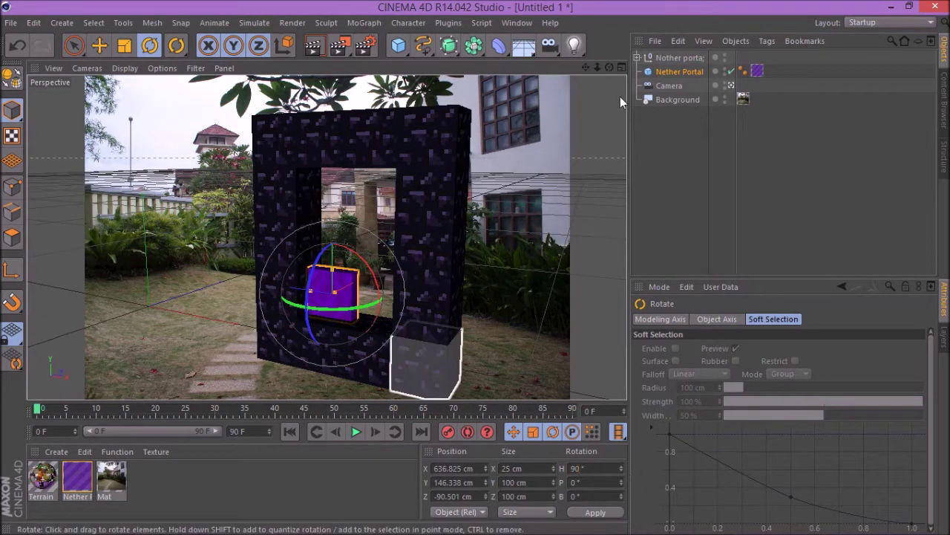
# Step: Move the purple cube slightly along X to about 639 cm, beside the frame's inner column
pyautogui.moveTo(612, 67); pyautogui.dragTo(631, 76)
pyautogui.scroll(7, 285, 263)
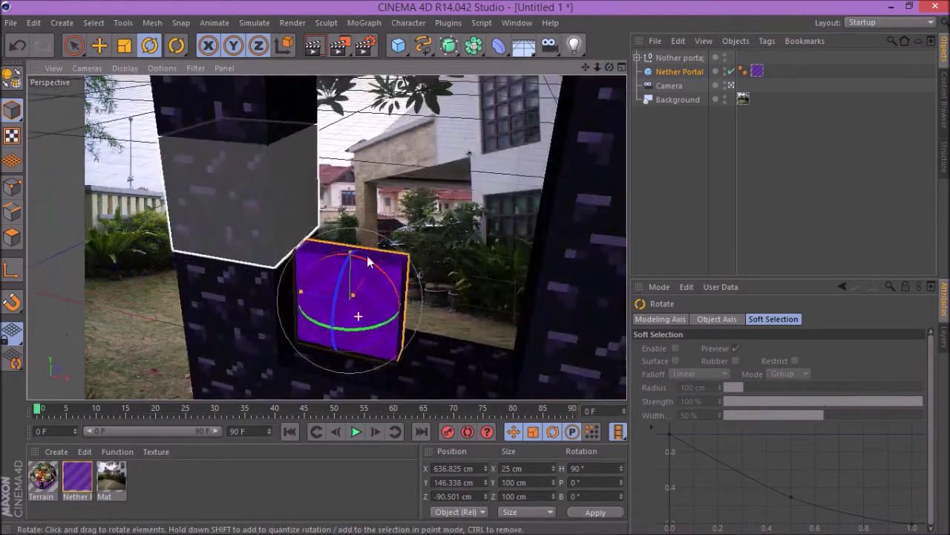
pyautogui.click(100, 46)
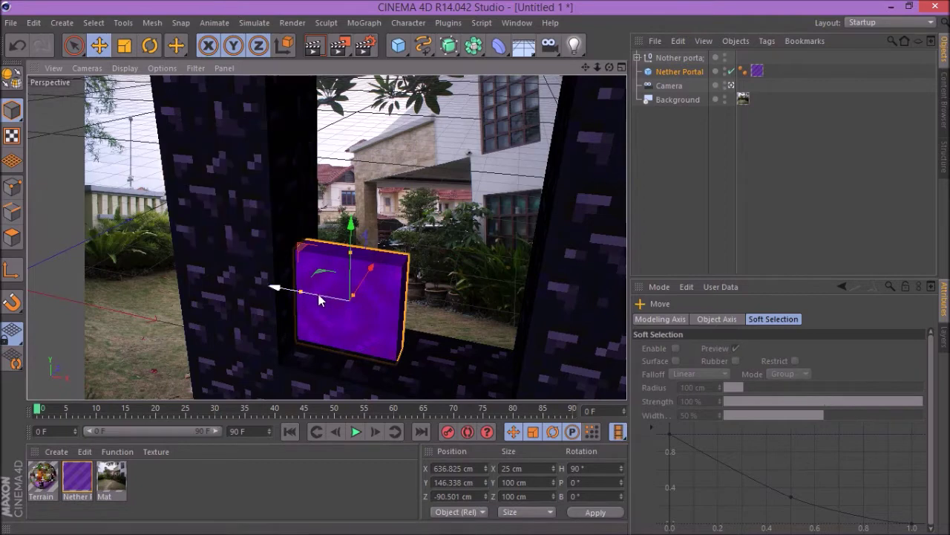
pyautogui.moveTo(321, 294)
pyautogui.mouseDown()
pyautogui.moveTo(333, 299)
pyautogui.moveTo(320, 292)
pyautogui.mouseUp()
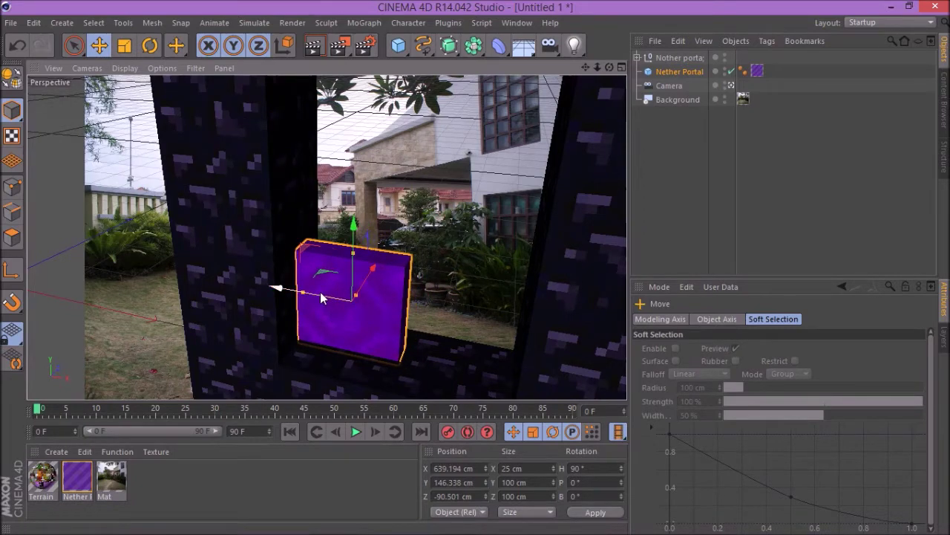
# Step: Try giving the purple cube the X position of the obsidian cube beneath it, -50 cm, and undo the change
pyautogui.click(328, 375)
pyautogui.moveTo(610, 67); pyautogui.dragTo(603, 46)
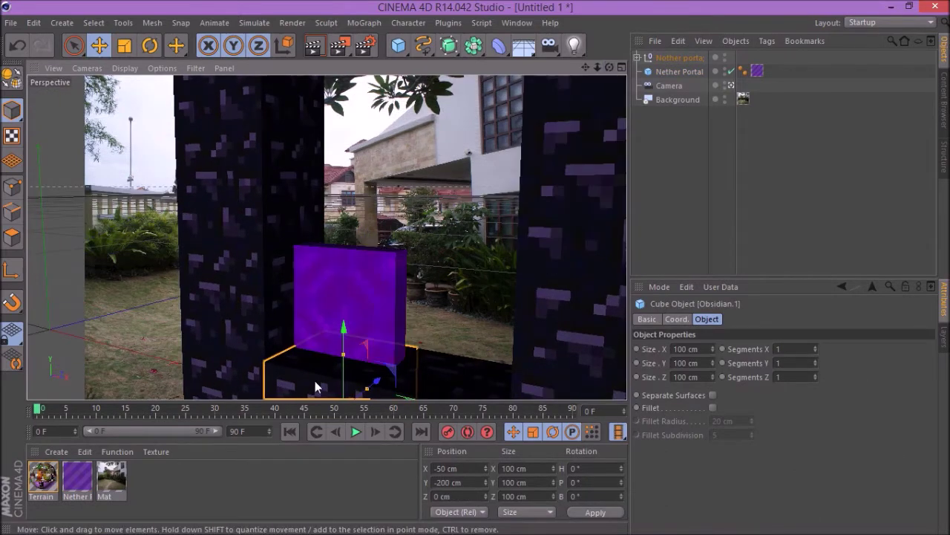
pyautogui.moveTo(610, 67); pyautogui.dragTo(595, 101)
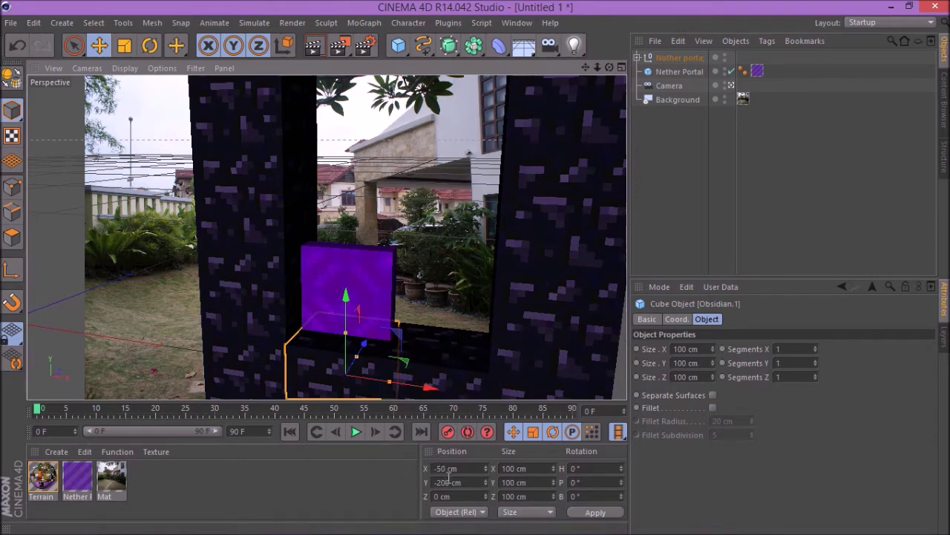
pyautogui.click(679, 58)
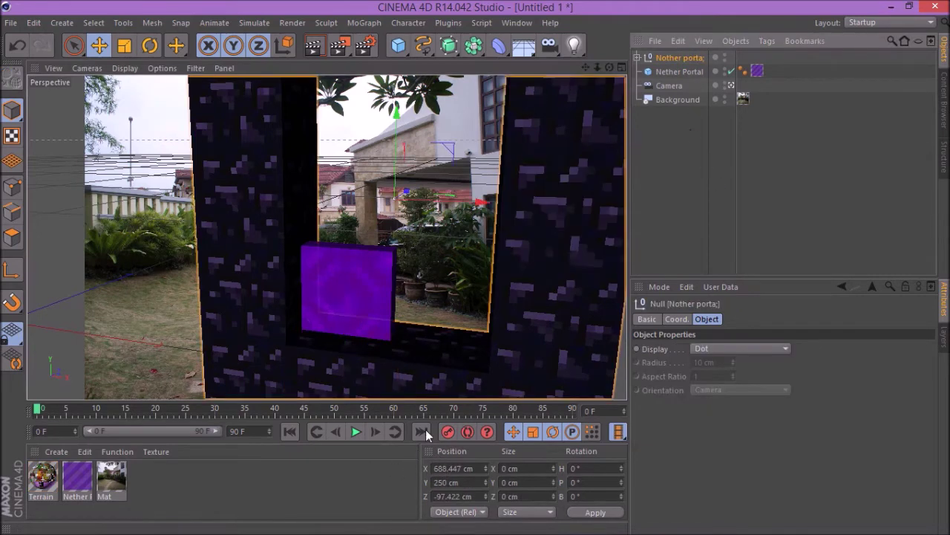
pyautogui.click(687, 72)
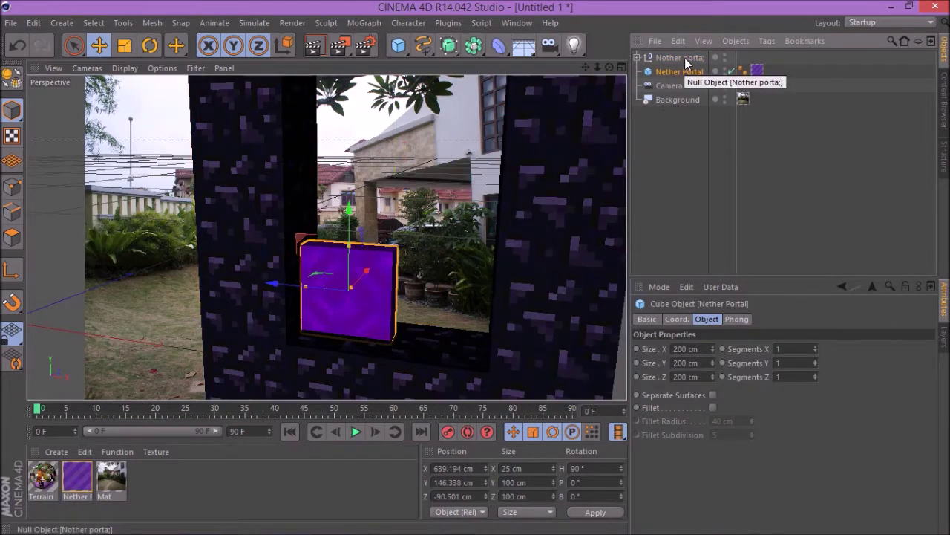
pyautogui.click(681, 57)
pyautogui.click(352, 364)
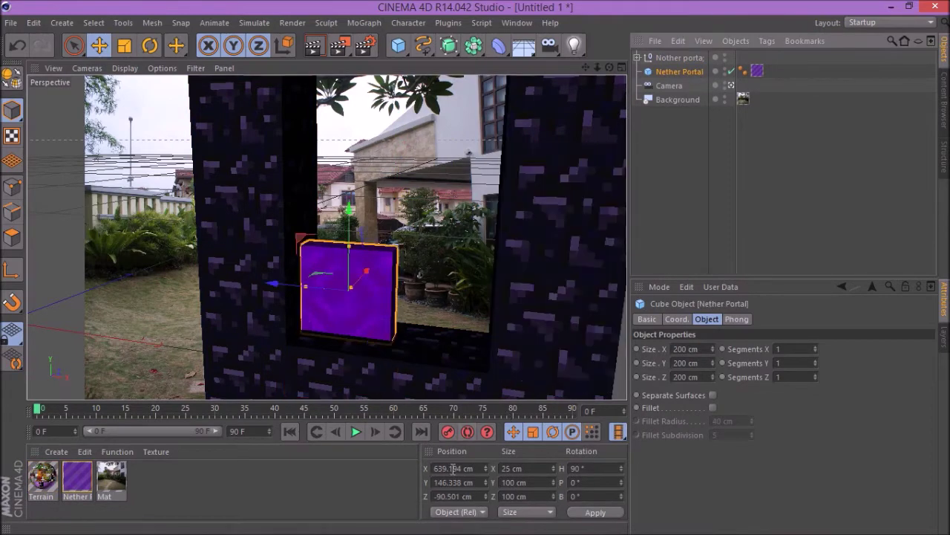
pyautogui.doubleClick(463, 467)
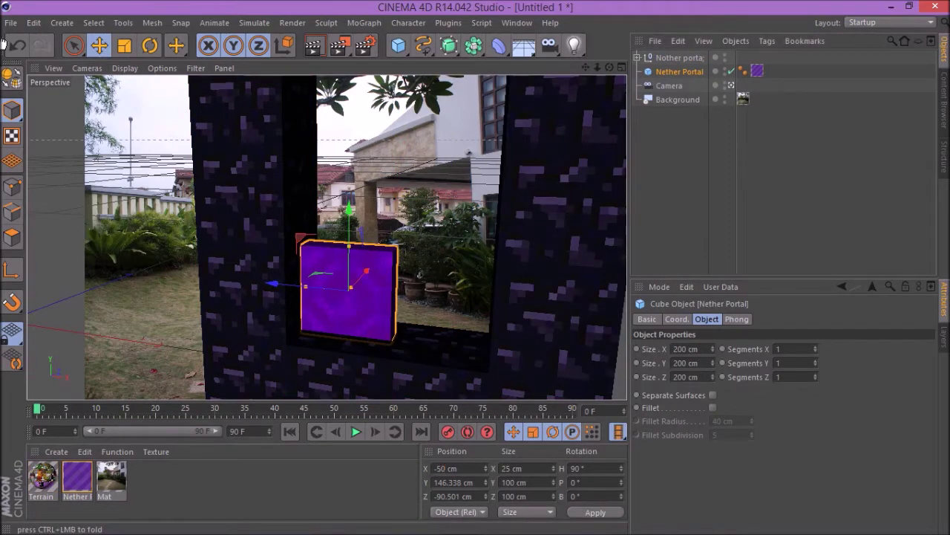
pyautogui.hotkey('ctrl', 'z')
# Step: Nudge the purple cube along X to about 638 cm and raise it slightly to fit the opening's lower corner
pyautogui.moveTo(610, 69); pyautogui.dragTo(587, 87)
pyautogui.moveTo(304, 260); pyautogui.dragTo(291, 283)
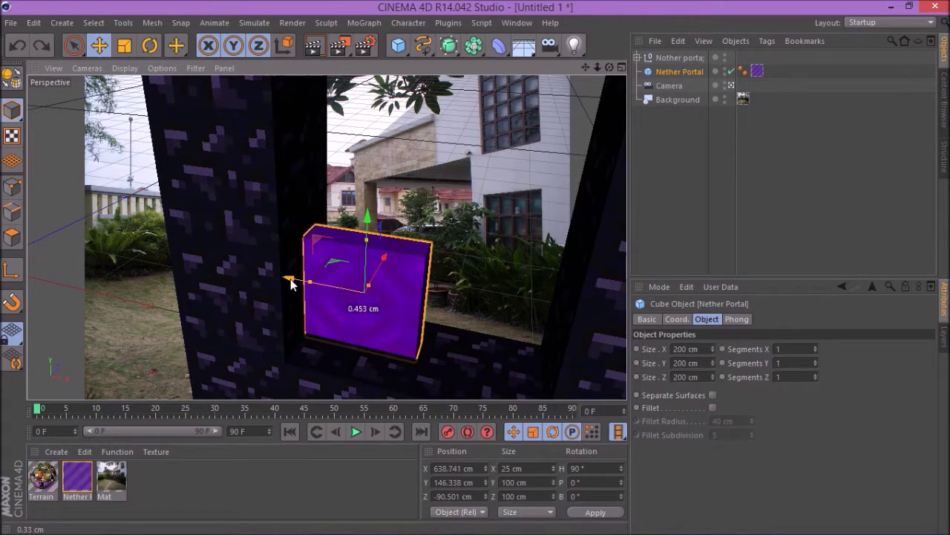
pyautogui.moveTo(290, 279); pyautogui.dragTo(289, 279)
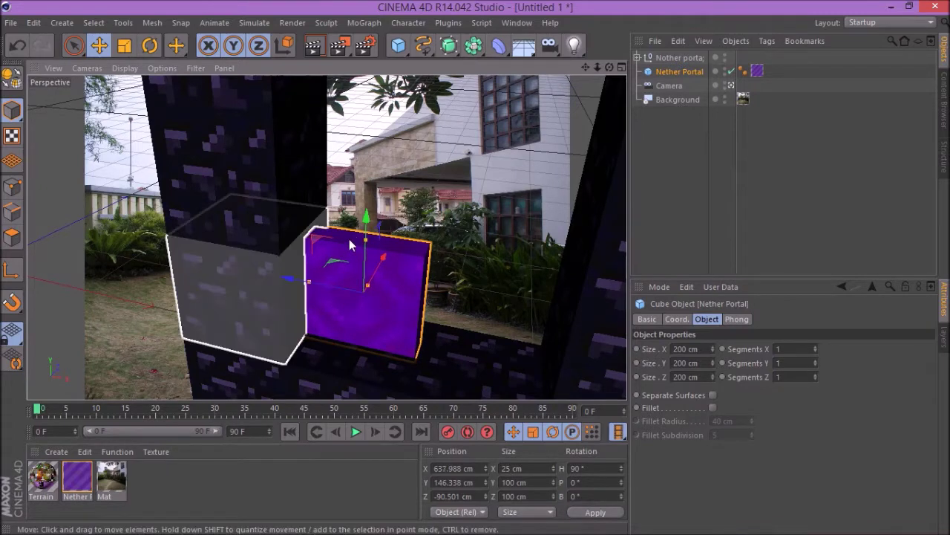
pyautogui.moveTo(610, 67); pyautogui.dragTo(365, 213)
# Step: Stack two copies of the purple Nether Portal cube above the original, at Y positions of 250.128 cm and 350.128 cm
pyautogui.keyDown('ctrl'); pyautogui.moveTo(682, 72); pyautogui.dragTo(676, 66); pyautogui.keyUp('ctrl')
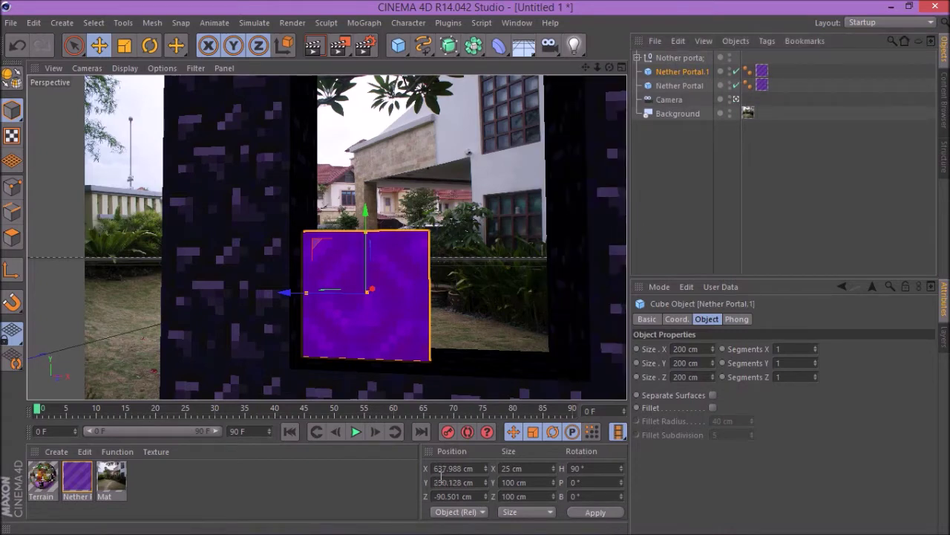
pyautogui.press('Return')
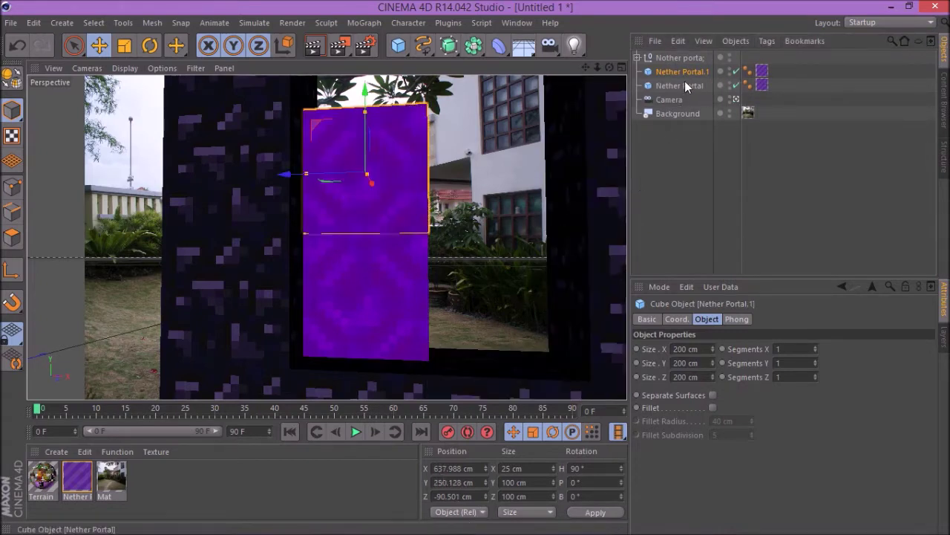
pyautogui.keyDown('ctrl'); pyautogui.moveTo(689, 74); pyautogui.dragTo(687, 71); pyautogui.keyUp('ctrl')
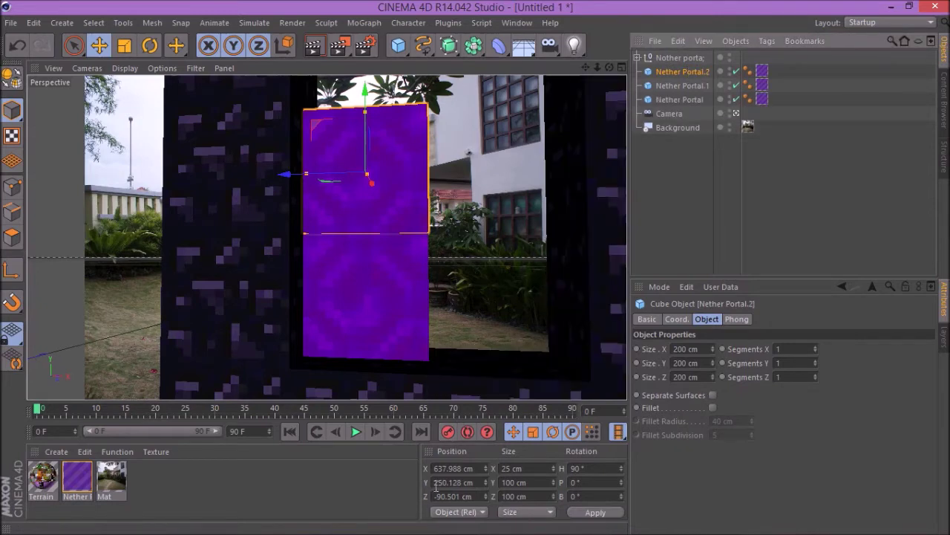
pyautogui.write('3')
pyautogui.press('Return')
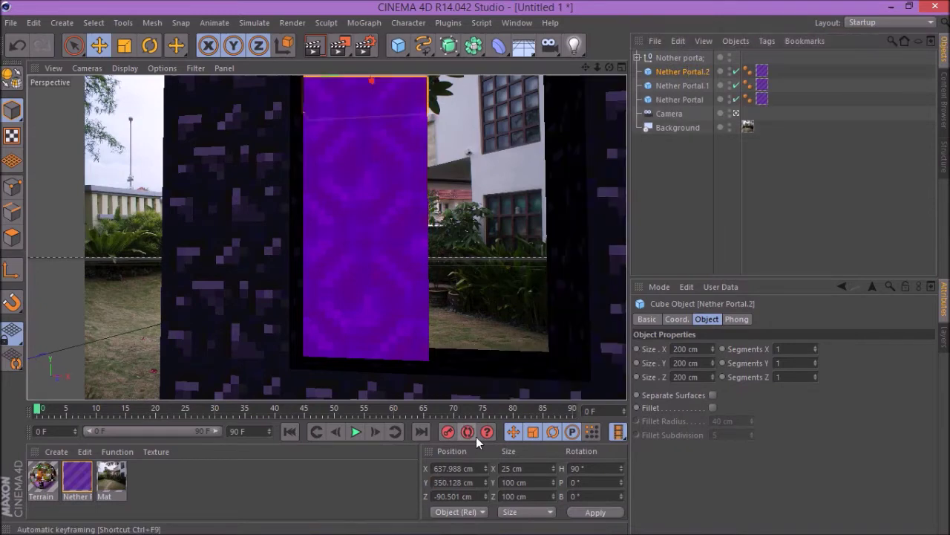
# Step: Select the three stacked purple Nether Portal cubes and duplicate them in place for a second column
pyautogui.moveTo(597, 68)
pyautogui.mouseDown()
pyautogui.moveTo(467, 68)
pyautogui.moveTo(604, 71)
pyautogui.mouseUp()
pyautogui.scroll(7, 315, 214)
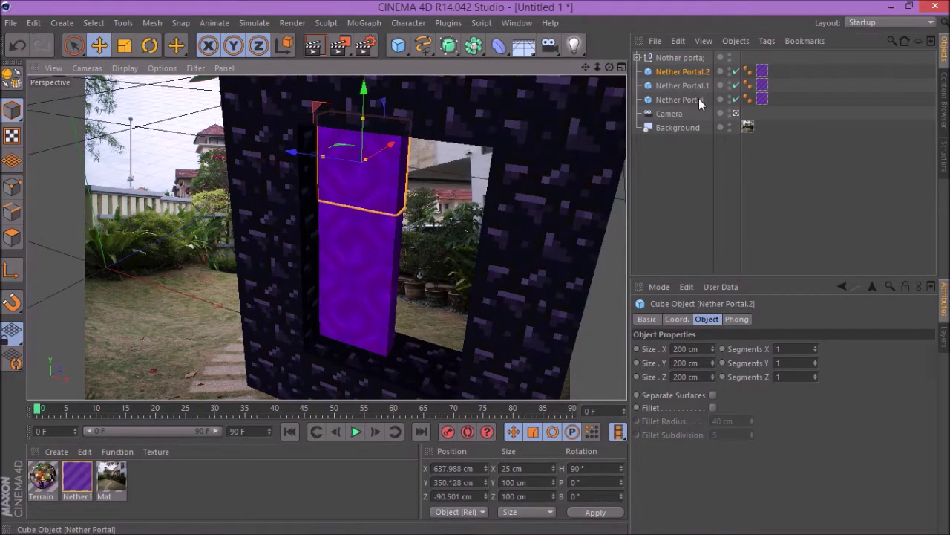
pyautogui.keyDown('shift'); pyautogui.click(699, 99); pyautogui.keyUp('shift')
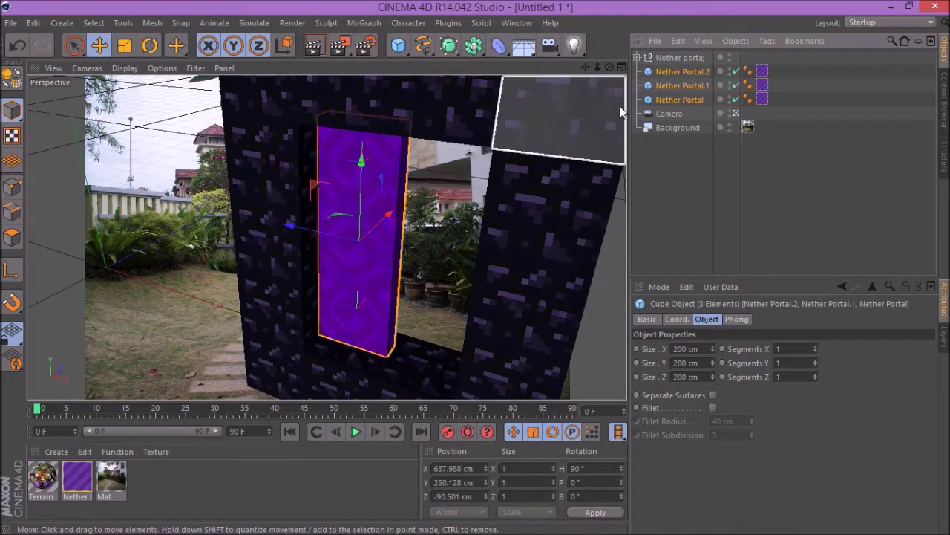
pyautogui.moveTo(609, 68); pyautogui.dragTo(615, 87)
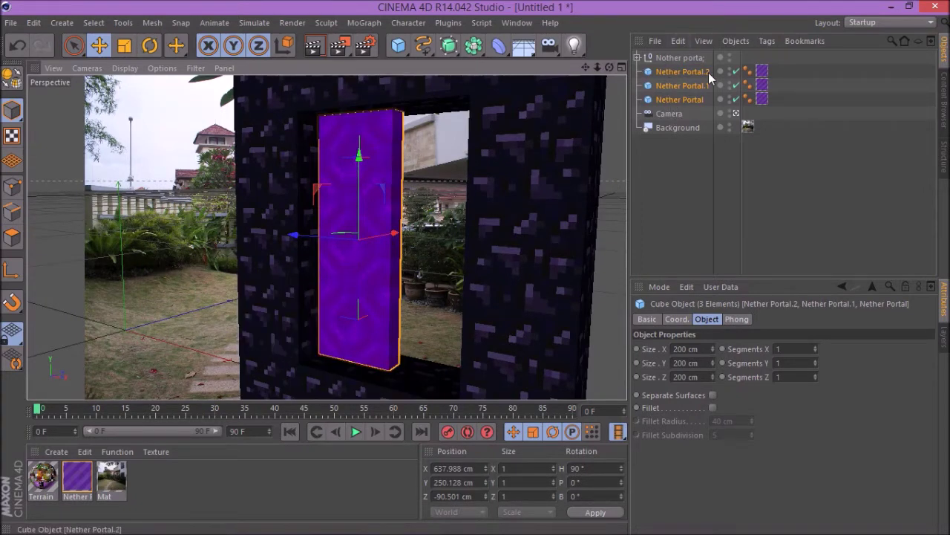
pyautogui.hotkey('ctrl', 'c')
pyautogui.hotkey('ctrl', 'v')
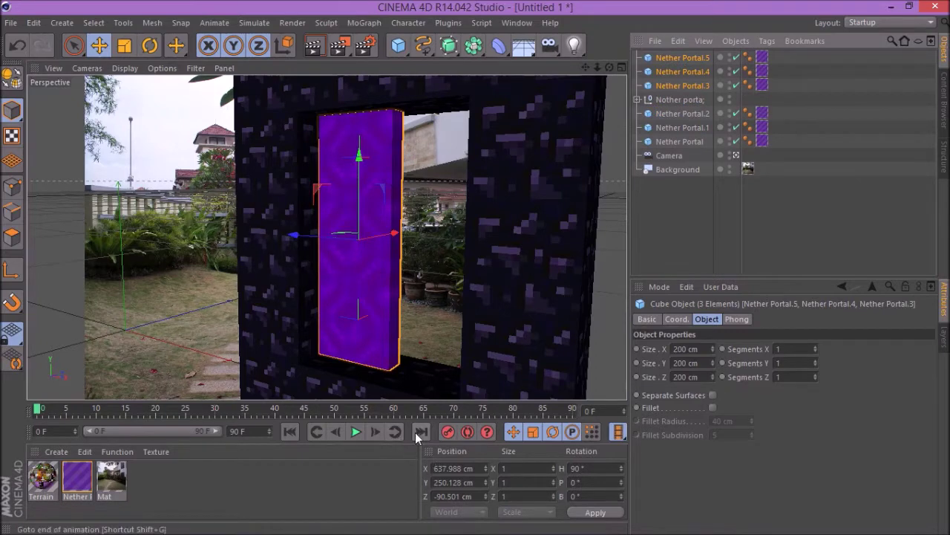
# Step: Try setting the X position of the three copied cubes to 737.988 cm and undo the change
pyautogui.write('7')
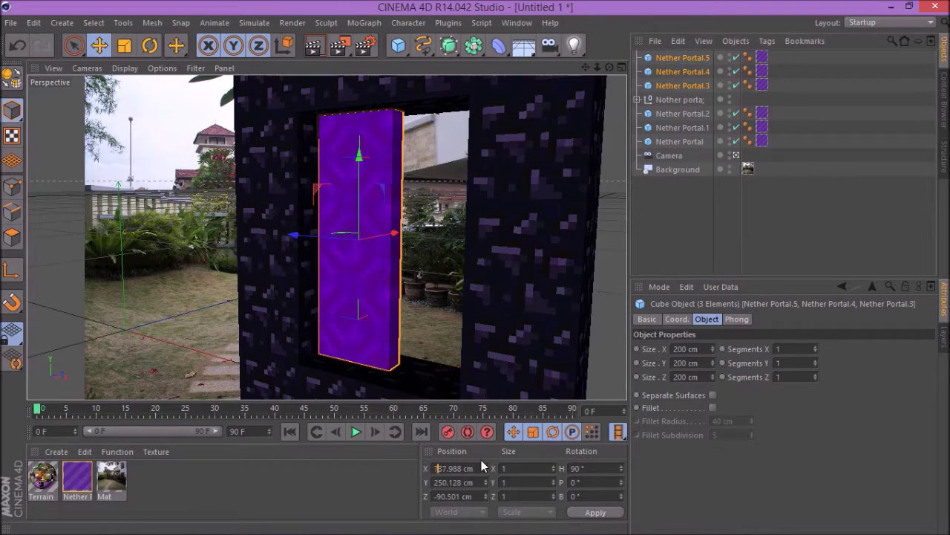
pyautogui.press('Return')
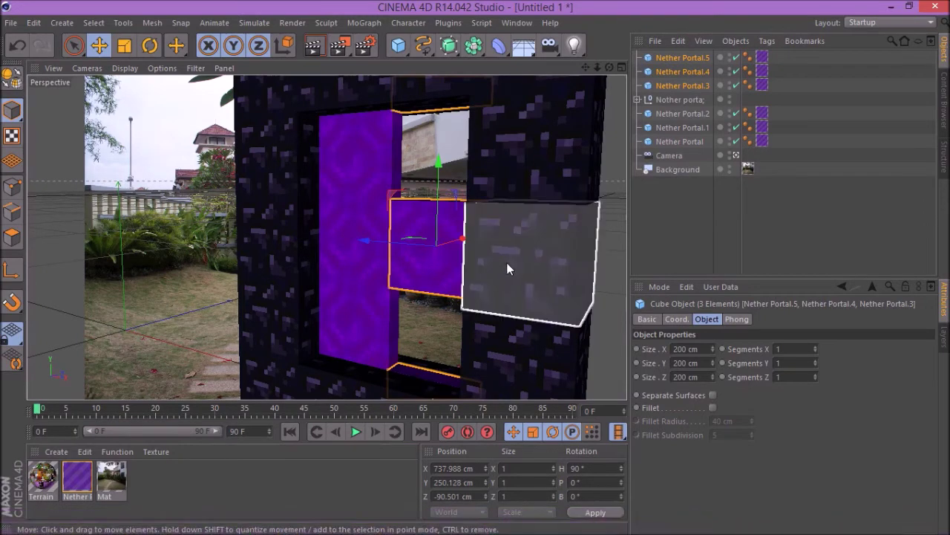
pyautogui.hotkey('ctrl', 'z')
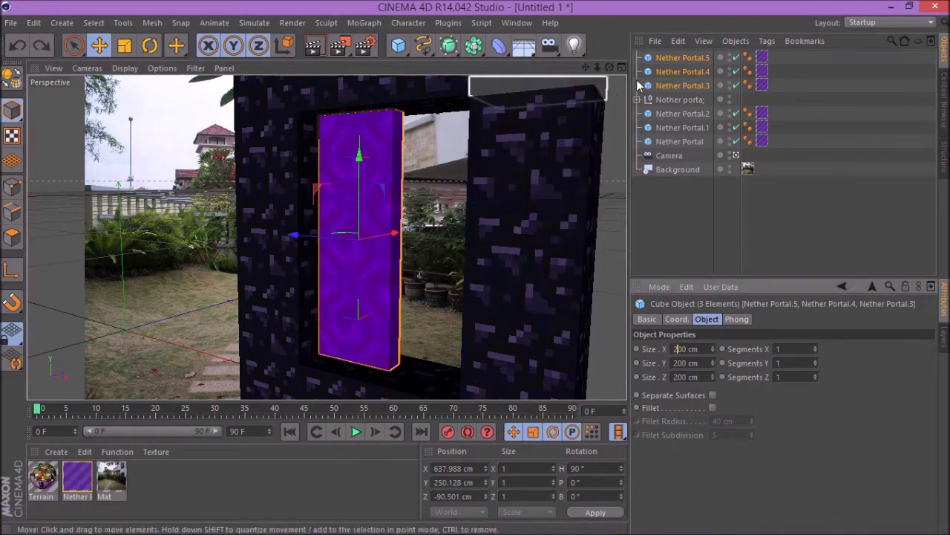
# Step: Try moving the three copied cubes along the frame opening to X about 740 cm and undo the move
pyautogui.moveTo(295, 237); pyautogui.dragTo(376, 247)
pyautogui.moveTo(609, 67); pyautogui.dragTo(648, 66)
pyautogui.moveTo(355, 246); pyautogui.dragTo(365, 240)
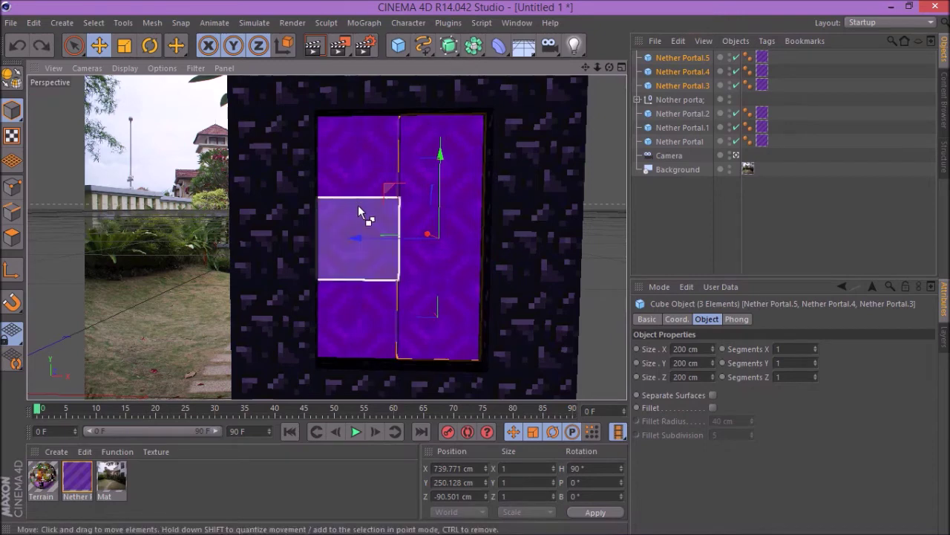
pyautogui.hotkey('ctrl', 'z')
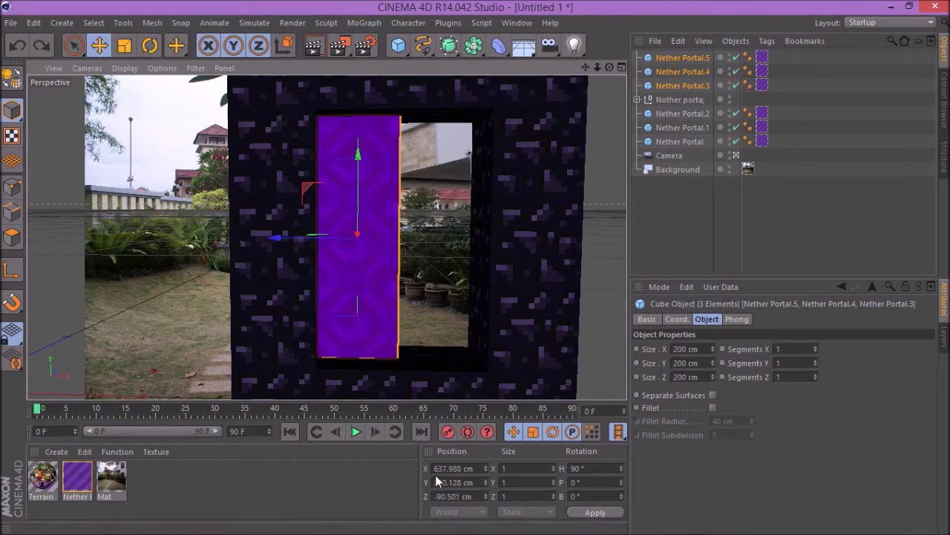
# Step: Move the copied column to X about 744 cm, try an exact X position of 737.989 cm, and undo that entry
pyautogui.moveTo(296, 239); pyautogui.dragTo(360, 267)
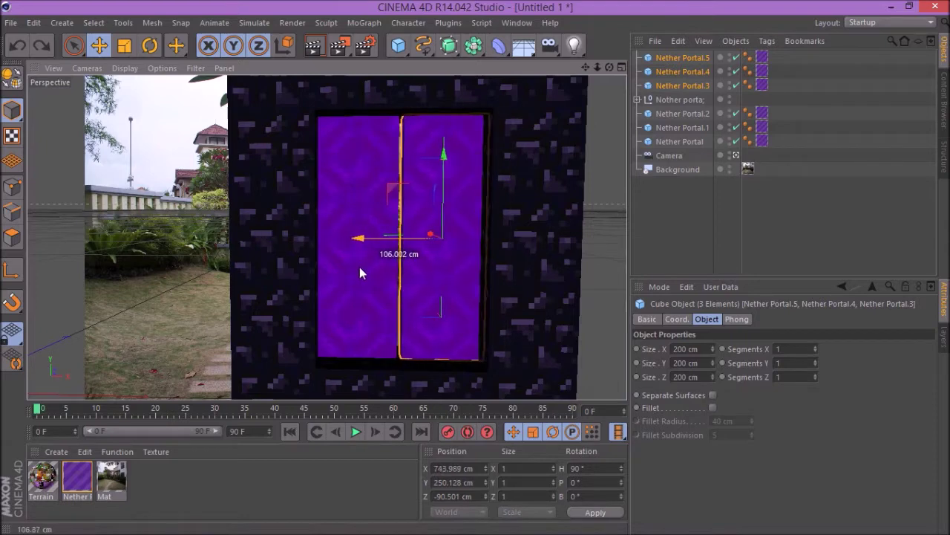
pyautogui.click(445, 465)
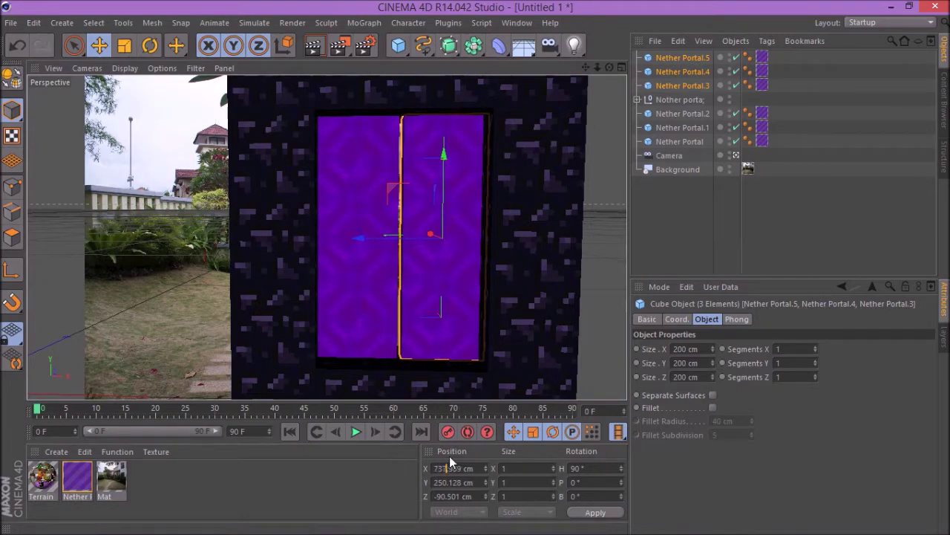
pyautogui.press('Return')
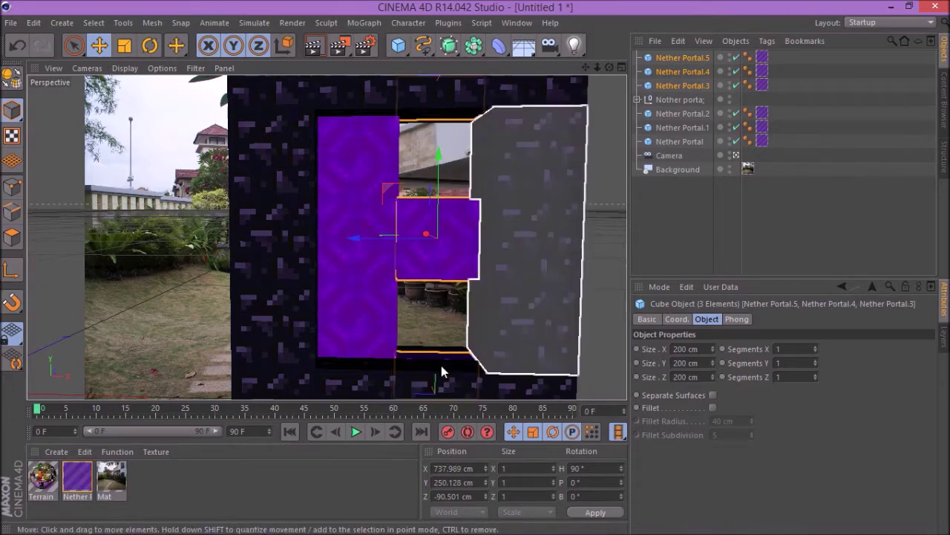
pyautogui.hotkey('ctrl', 'z')
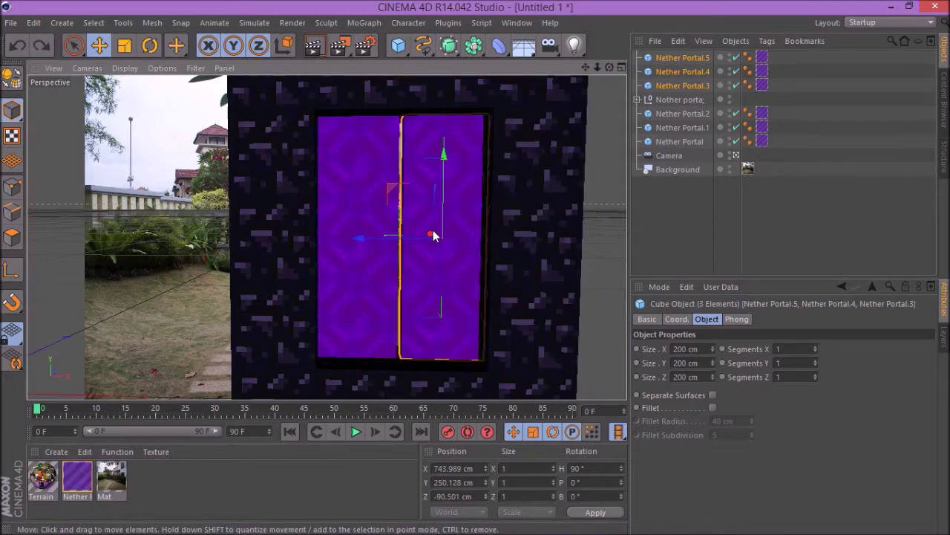
# Step: Move the copied purple column to X about 739 cm so it closes up against the first column
pyautogui.scroll(5, 434, 236)
pyautogui.moveTo(373, 243); pyautogui.dragTo(370, 248)
pyautogui.moveTo(609, 68); pyautogui.dragTo(648, 70)
pyautogui.scroll(2, 385, 177)
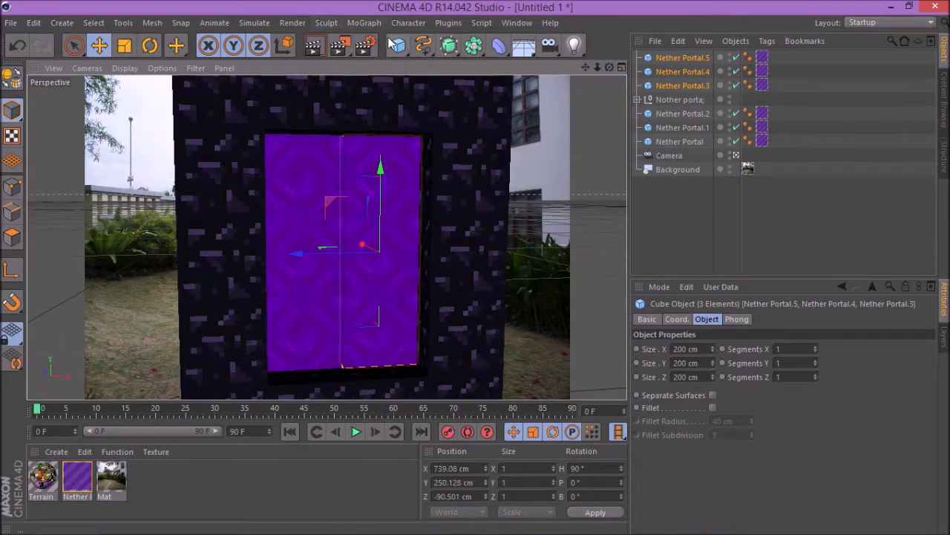
# Step: Render a preview of the portal, then nudge the copied column closer to the first, to X about 738.6 cm
pyautogui.click(315, 48)
pyautogui.scroll(5, 349, 237)
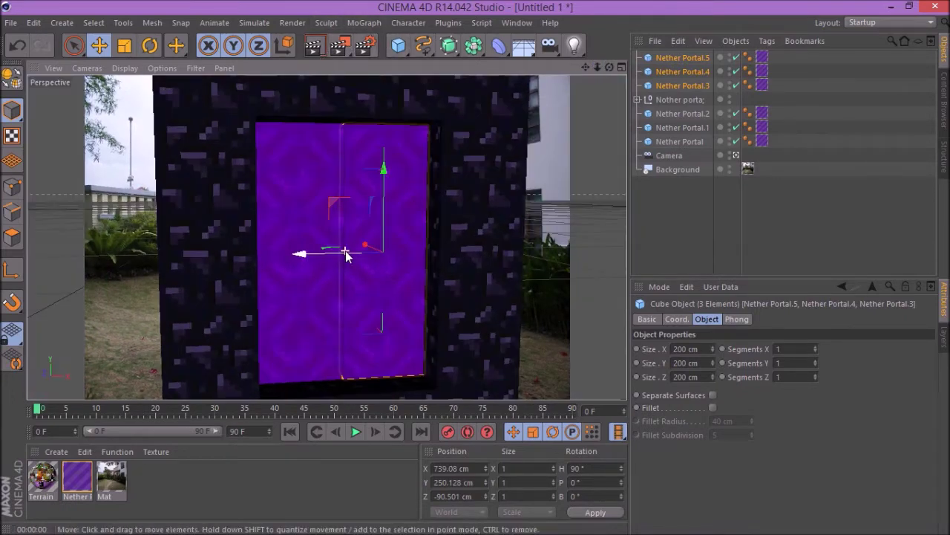
pyautogui.moveTo(610, 67); pyautogui.dragTo(591, 78)
pyautogui.moveTo(323, 255); pyautogui.dragTo(324, 259)
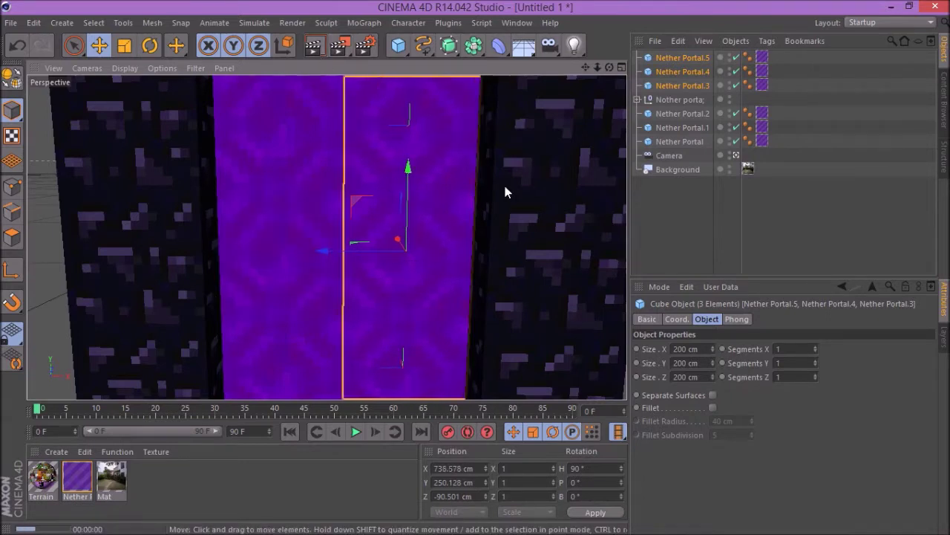
# Step: Reselect the three copied cubes and nudge them together to X about 738.06 cm to close the seam
pyautogui.click(422, 241)
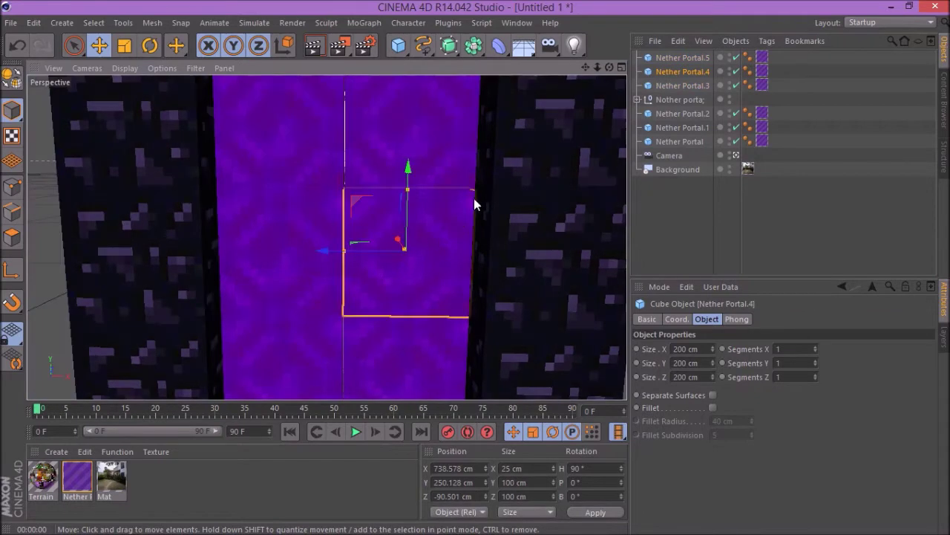
pyautogui.click(671, 84)
pyautogui.keyDown('shift'); pyautogui.click(674, 57); pyautogui.keyUp('shift')
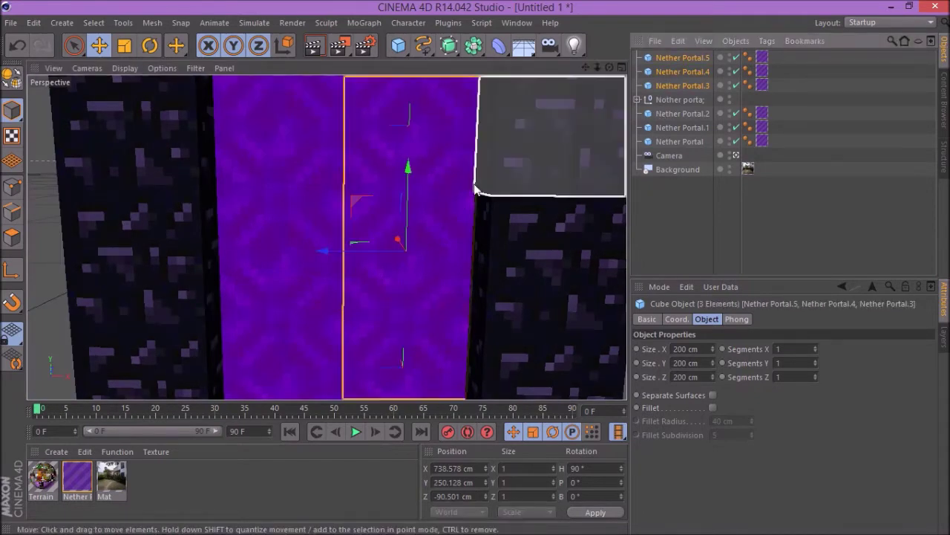
pyautogui.moveTo(329, 251); pyautogui.dragTo(332, 256)
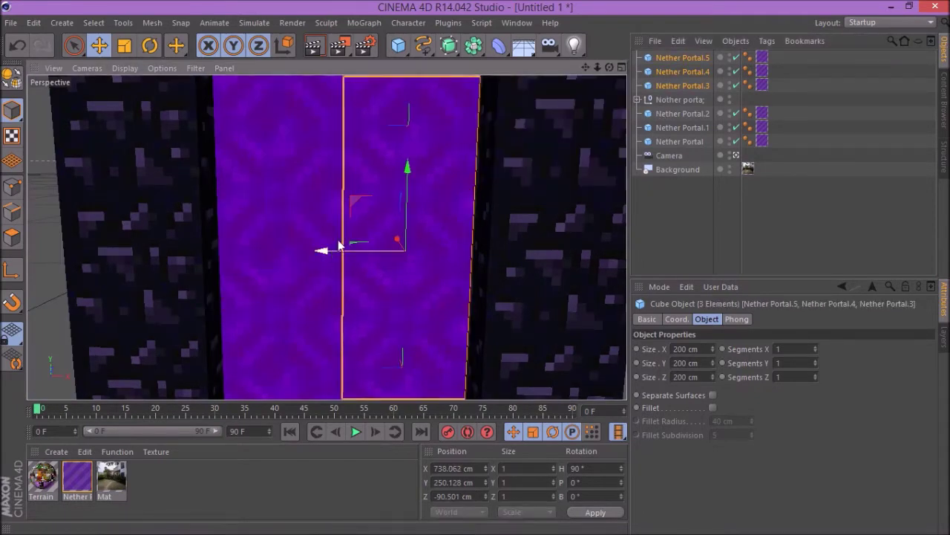
# Step: Render previews of the seam between the purple columns and of the whole portal
pyautogui.click(318, 49)
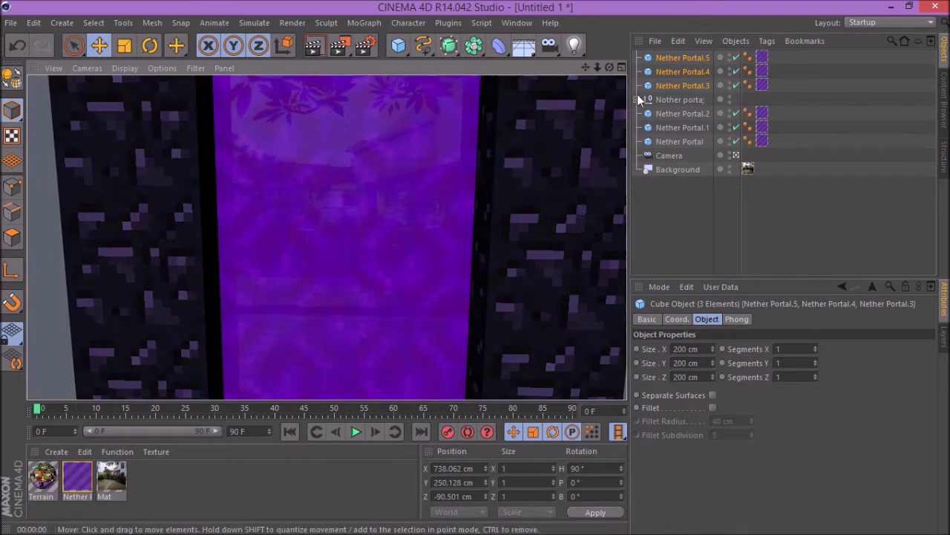
pyautogui.moveTo(610, 68); pyautogui.dragTo(446, 69)
pyautogui.click(312, 46)
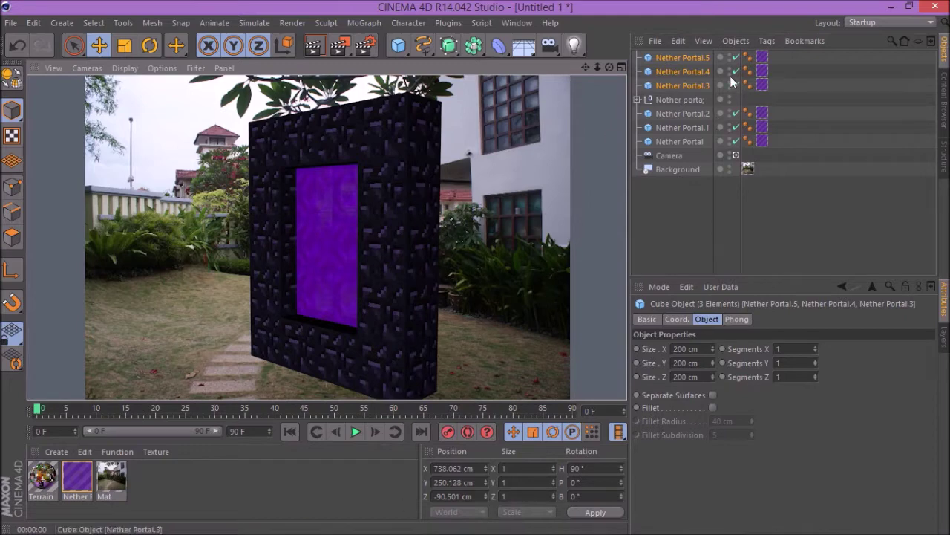
# Step: Enable Glow on the purple Nether Portal material with an inner strength of 200% and render a preview
pyautogui.click(692, 57)
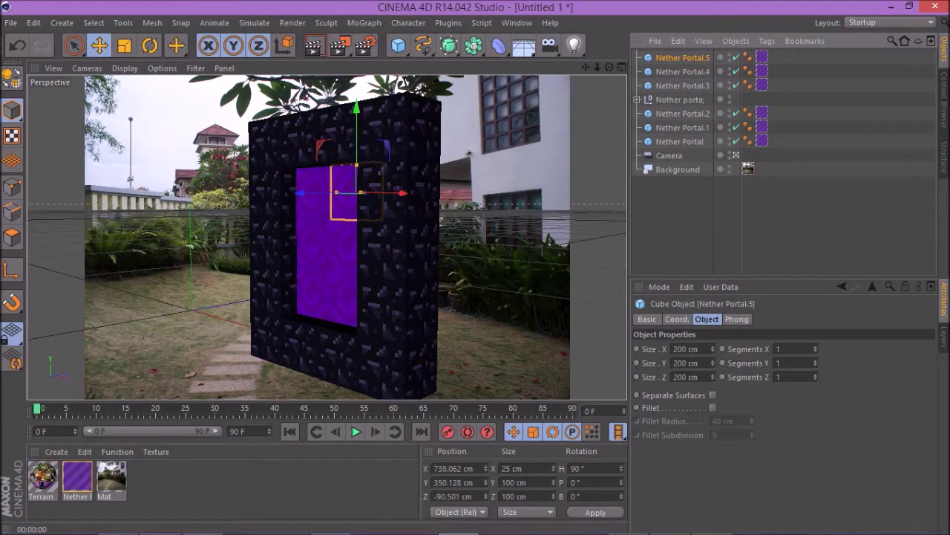
pyautogui.click(91, 468)
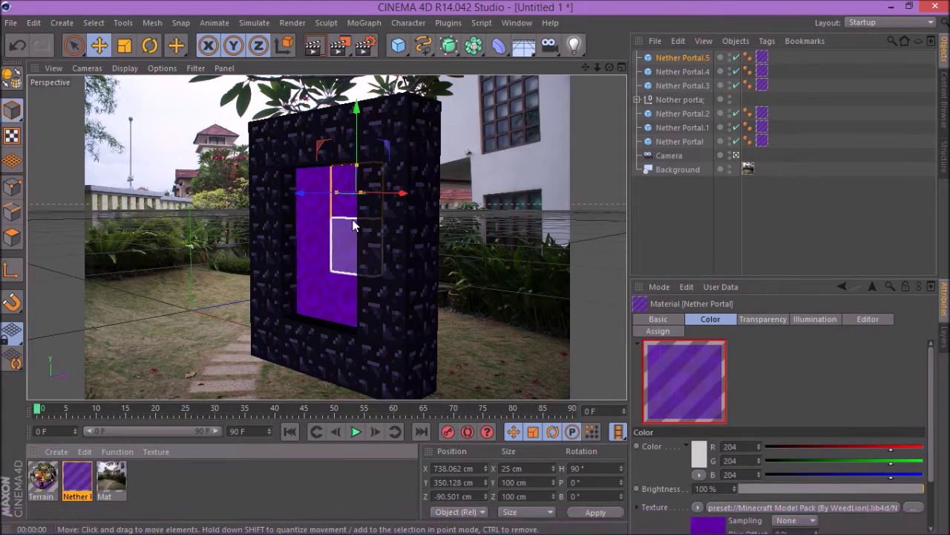
pyautogui.moveTo(609, 67); pyautogui.dragTo(574, 90)
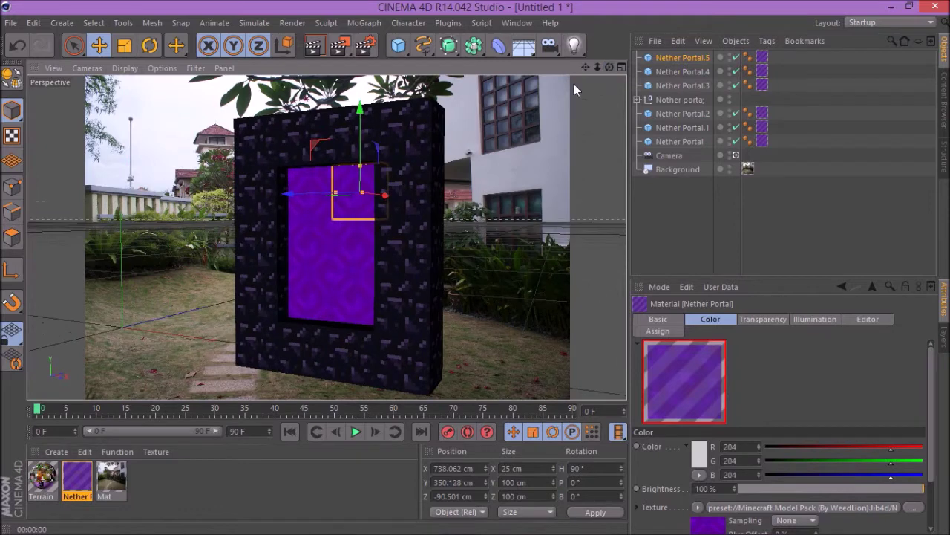
pyautogui.doubleClick(78, 479)
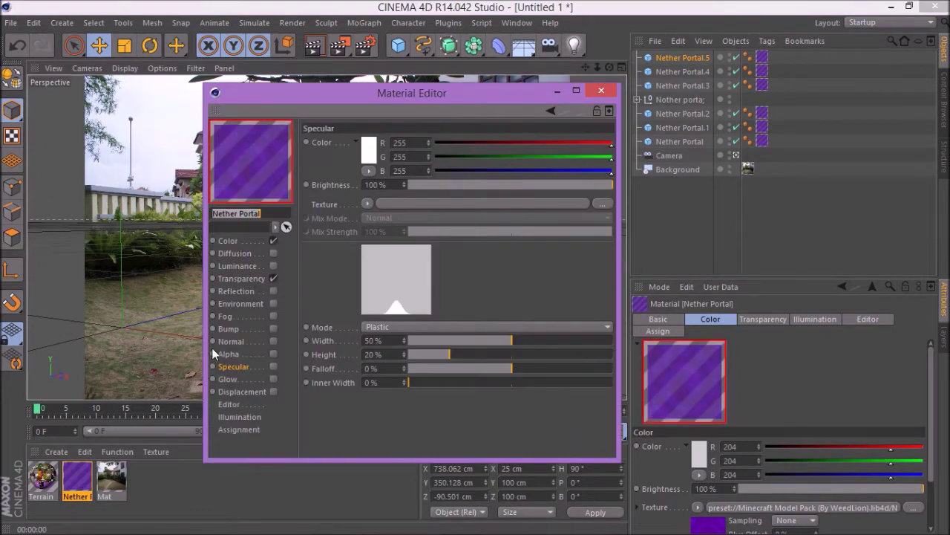
pyautogui.click(273, 379)
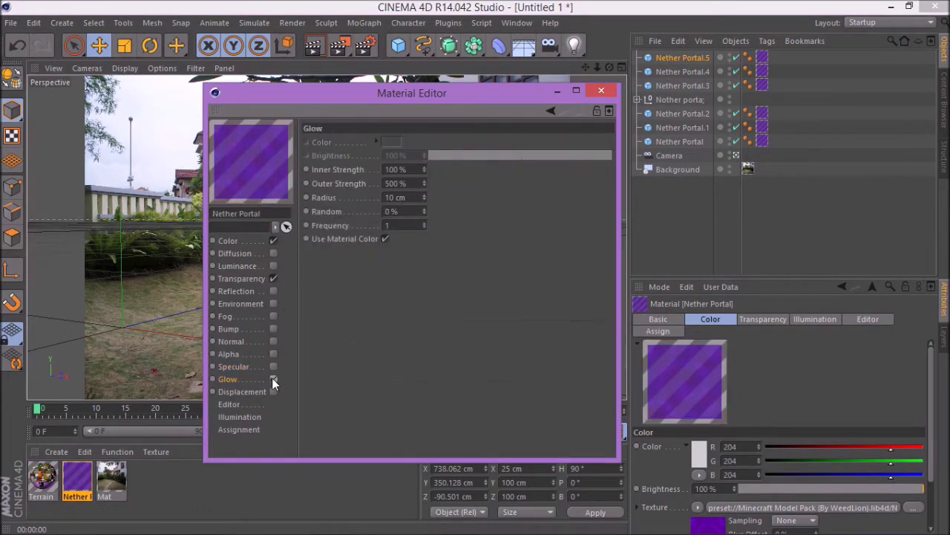
pyautogui.write('200')
pyautogui.press('Return')
pyautogui.click(601, 90)
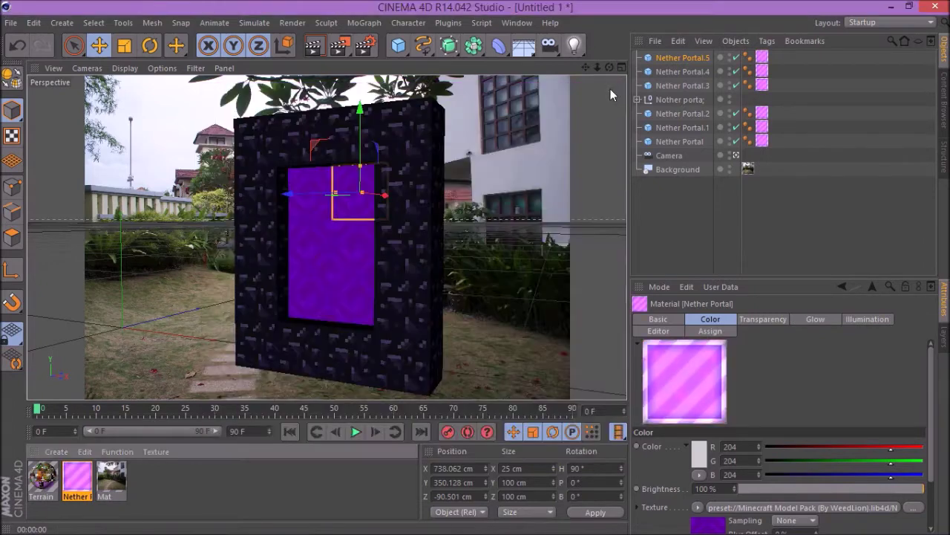
pyautogui.click(323, 45)
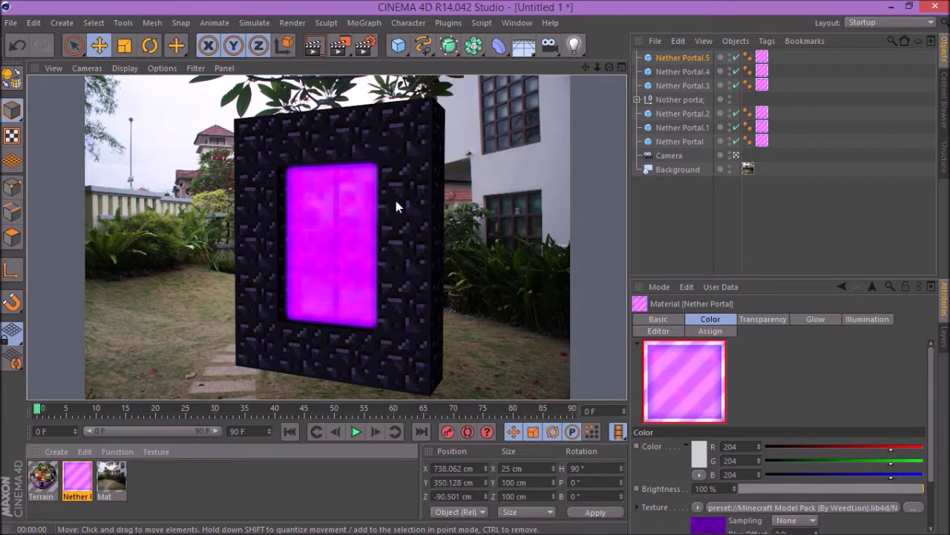
# Step: Reduce the glow strength of the Nether Portal material and render the portal again
pyautogui.moveTo(612, 66); pyautogui.dragTo(590, 82)
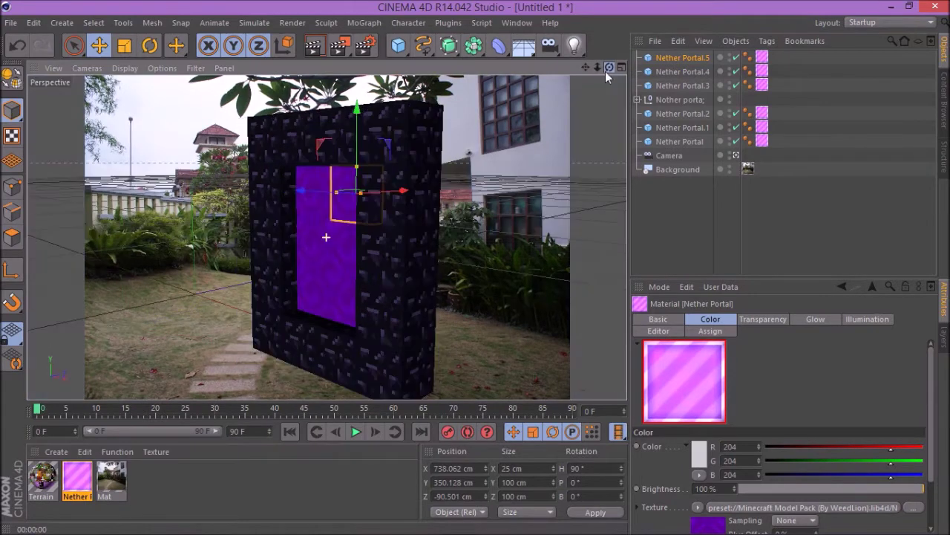
pyautogui.doubleClick(86, 477)
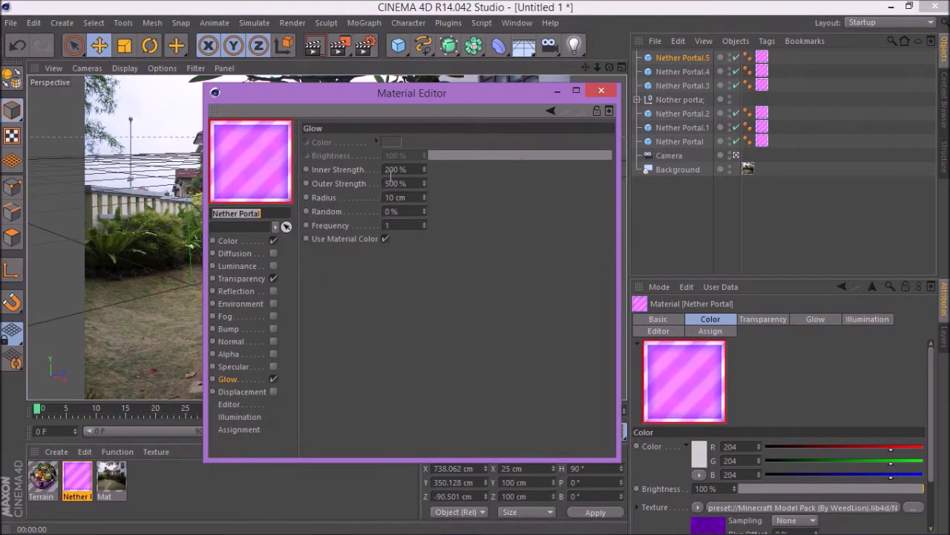
pyautogui.click(602, 90)
pyautogui.click(320, 54)
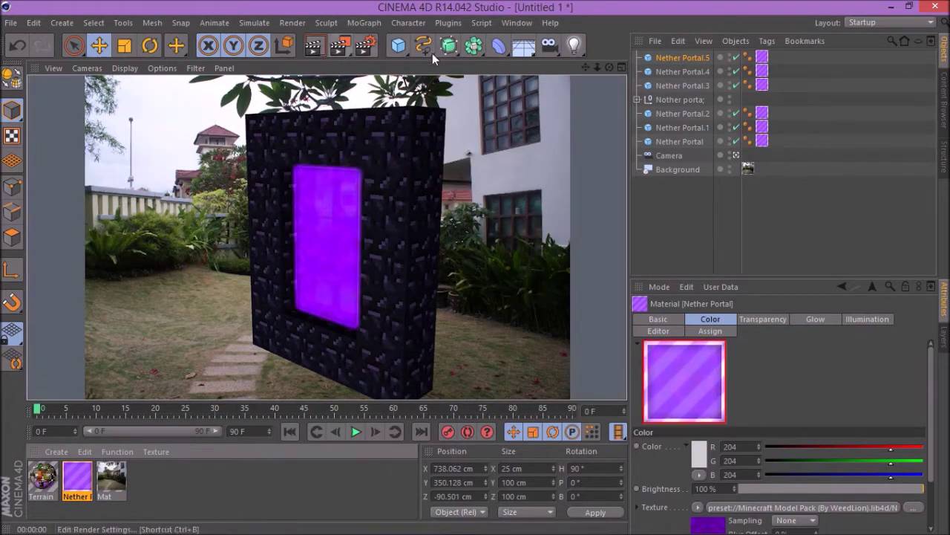
# Step: Add the Ambient Occlusion effect to the render settings with its default values
pyautogui.moveTo(606, 68); pyautogui.dragTo(564, 73)
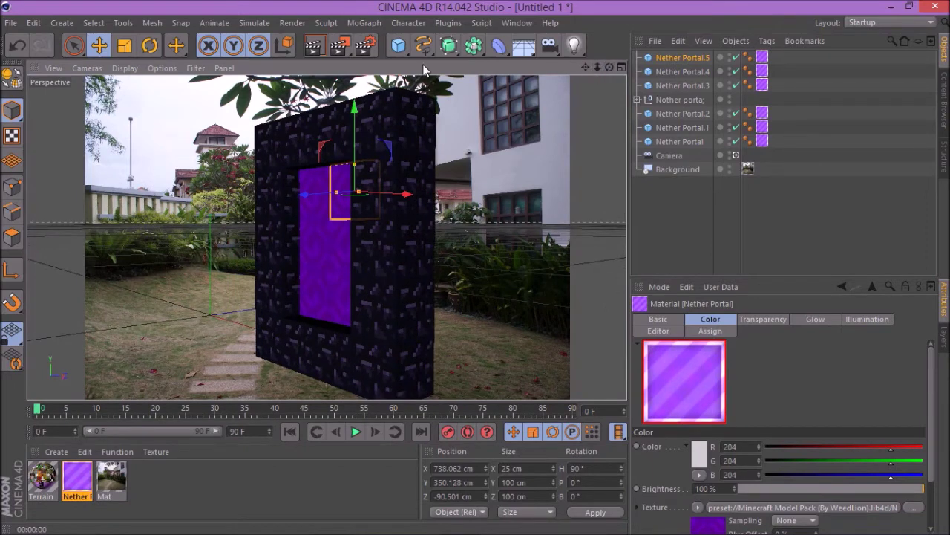
pyautogui.click(368, 47)
pyautogui.click(88, 256)
pyautogui.click(174, 244)
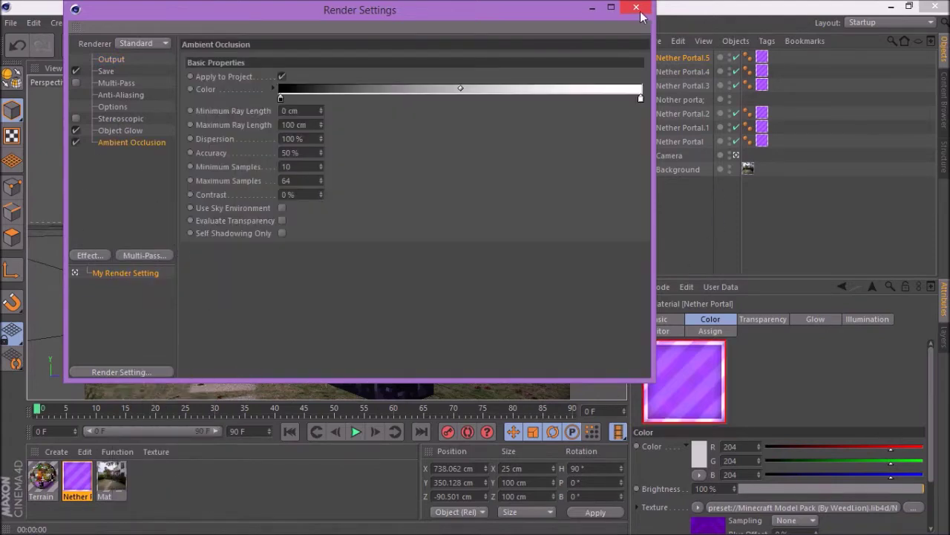
pyautogui.click(638, 11)
# Step: Switch the viewport out of the scene camera to the free editor view
pyautogui.moveTo(609, 68); pyautogui.dragTo(585, 75)
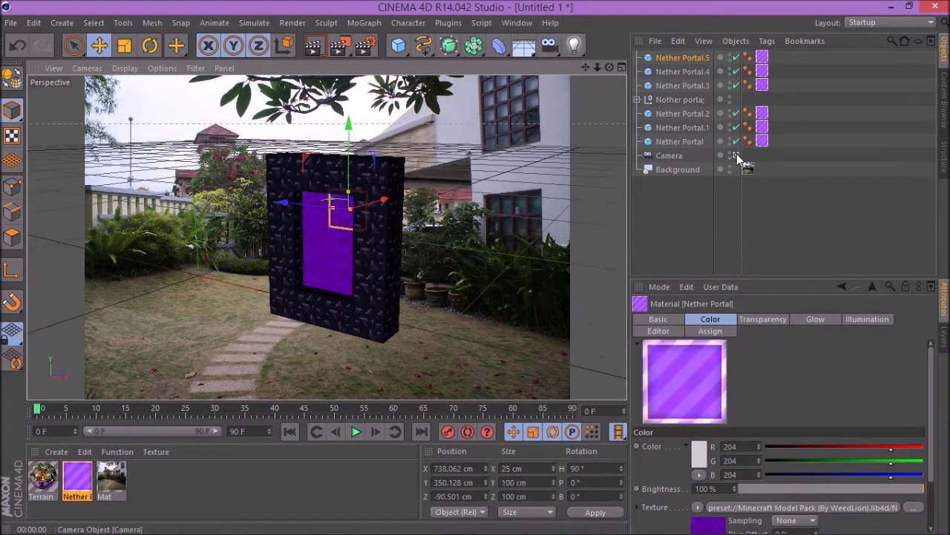
pyautogui.click(736, 155)
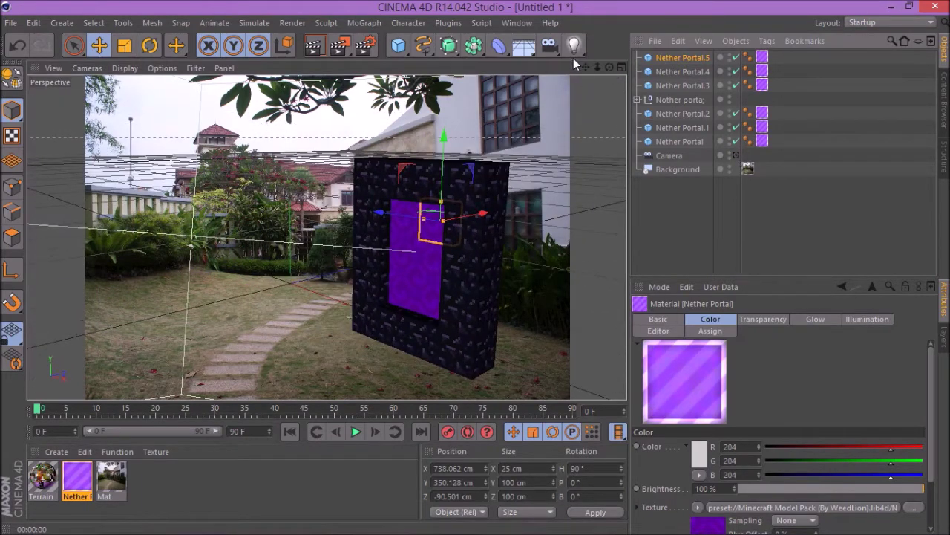
# Step: Rotate the view so the nether portal's perspective fits the lawn in the garden photo
pyautogui.moveTo(609, 68)
pyautogui.mouseDown()
pyautogui.moveTo(627, 68)
pyautogui.moveTo(588, 67)
pyautogui.moveTo(628, 72)
pyautogui.moveTo(570, 68)
pyautogui.moveTo(598, 81)
pyautogui.mouseUp()
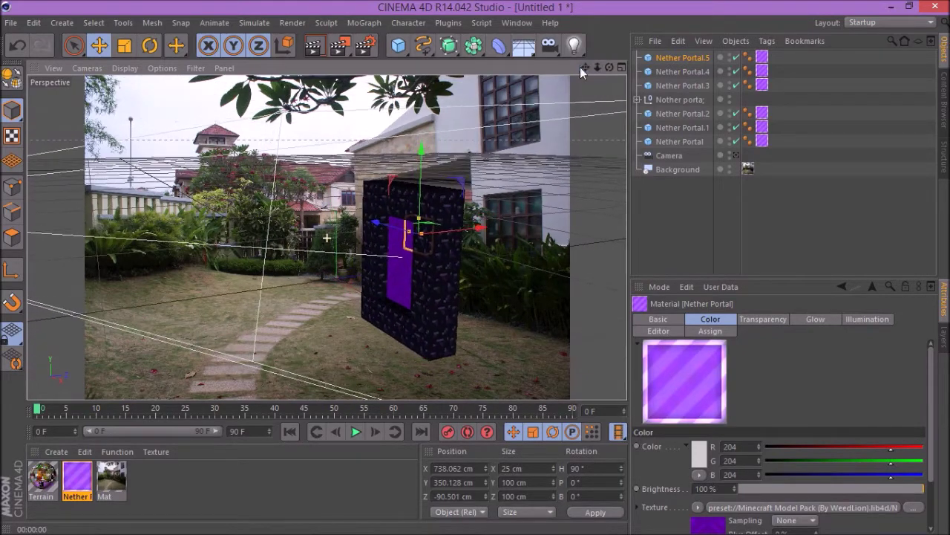
pyautogui.moveTo(609, 68)
pyautogui.mouseDown()
pyautogui.moveTo(598, 68)
pyautogui.moveTo(611, 64)
pyautogui.mouseUp()
# Step: Open the reference picture "animating irl 3(768)edited.png" from the "Animating in real life" pictures folder
pyautogui.moveTo(456, 531)
pyautogui.rightClick(713, 522)
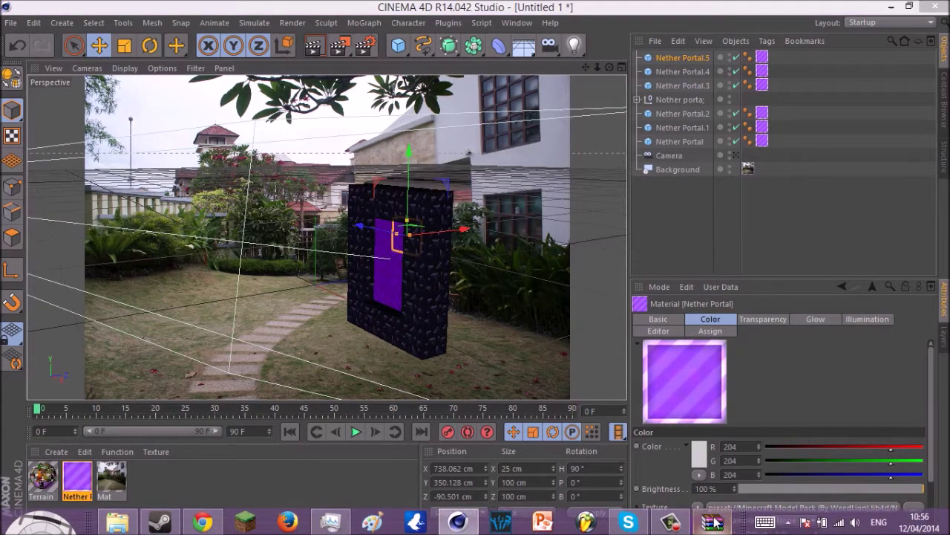
pyautogui.click(731, 482)
pyautogui.click(118, 522)
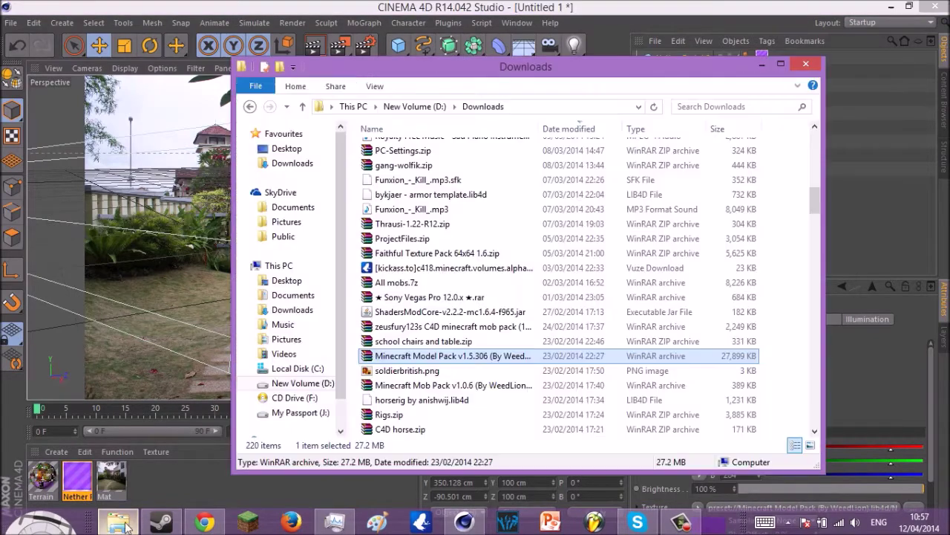
pyautogui.click(286, 339)
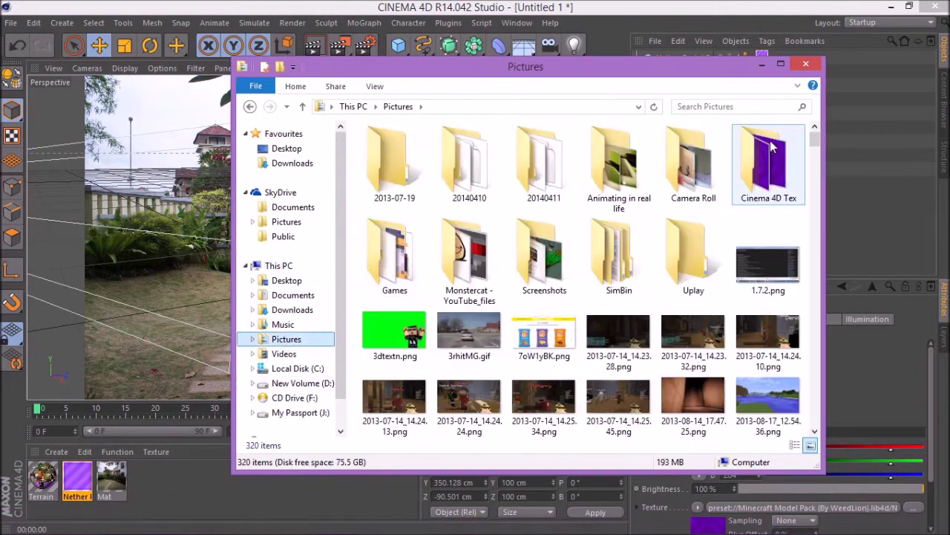
pyautogui.doubleClick(625, 154)
pyautogui.doubleClick(471, 152)
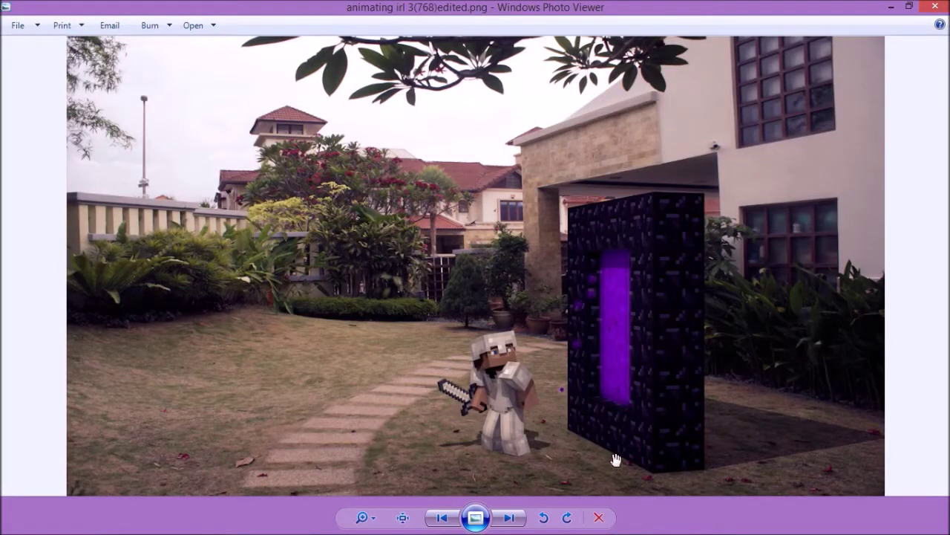
# Step: Examine the character, the base of the portal and the shadow on the grass in the reference picture
pyautogui.scroll(6, 616, 458)
pyautogui.scroll(-5, 604, 437)
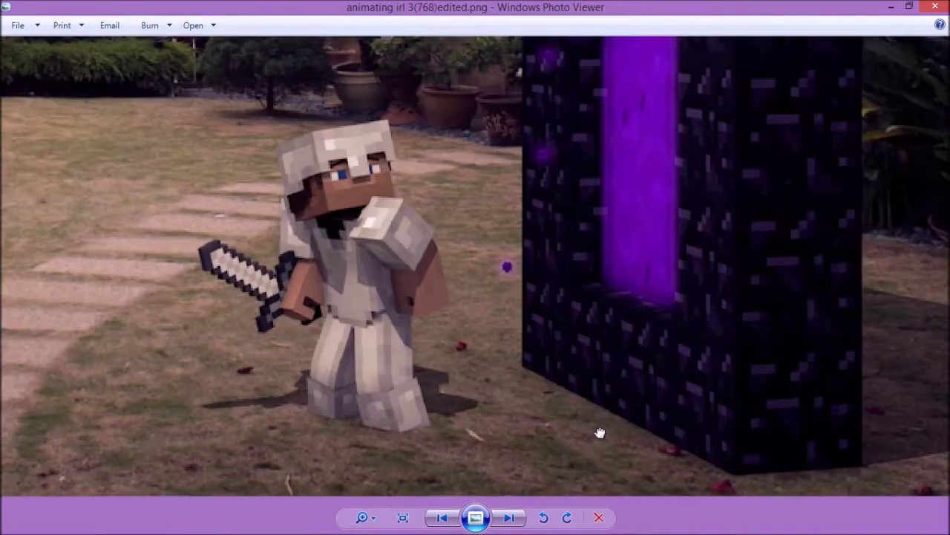
pyautogui.scroll(3, 601, 431)
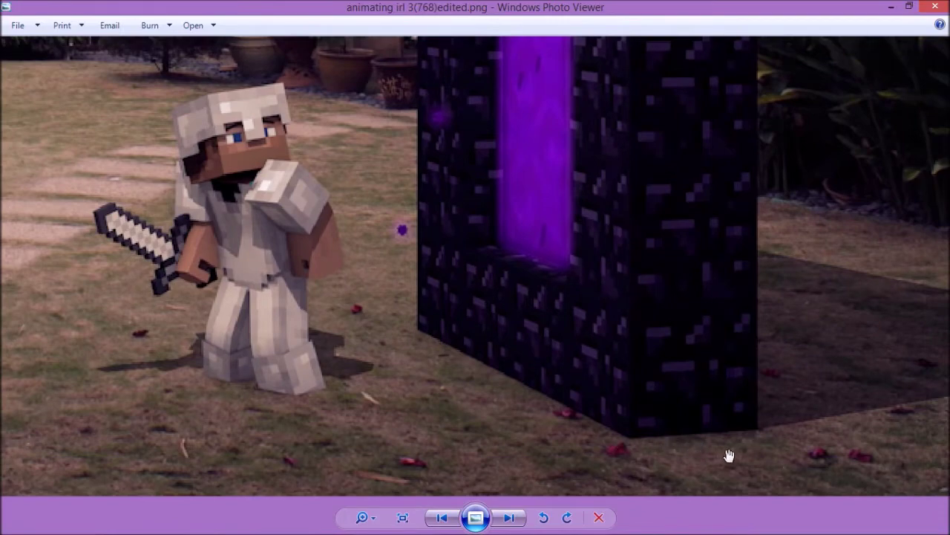
pyautogui.moveTo(544, 391); pyautogui.dragTo(234, 331)
pyautogui.scroll(-2, 375, 371)
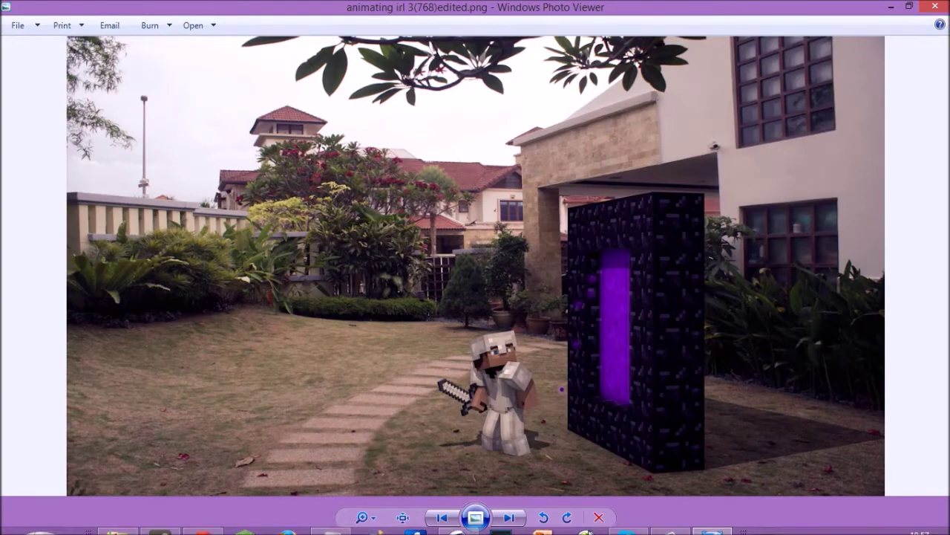
# Step: Switch back to Cinema 4D and rotate the view until the portal's angle resembles the reference picture
pyautogui.click(457, 521)
pyautogui.moveTo(610, 67)
pyautogui.mouseDown()
pyautogui.moveTo(597, 58)
pyautogui.moveTo(612, 69)
pyautogui.mouseUp()
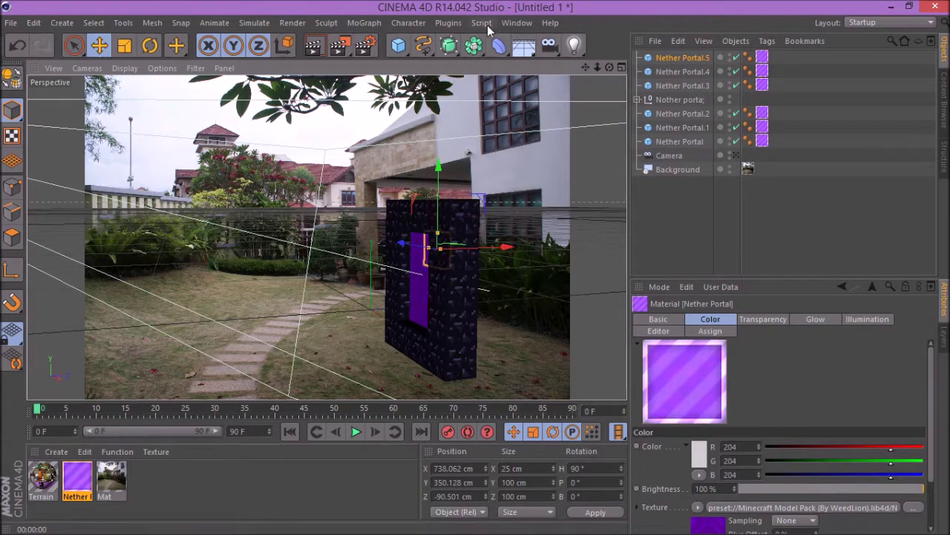
# Step: Add a floor plane of about 1184 by 811 cm beneath the portal, at about X 552 cm
pyautogui.moveTo(524, 44)
pyautogui.mouseDown()
pyautogui.moveTo(548, 73)
pyautogui.moveTo(591, 83)
pyautogui.moveTo(510, 39)
pyautogui.mouseUp()
pyautogui.moveTo(399, 46); pyautogui.dragTo(402, 49)
pyautogui.moveTo(504, 45); pyautogui.dragTo(533, 92)
pyautogui.moveTo(401, 329); pyautogui.dragTo(528, 338)
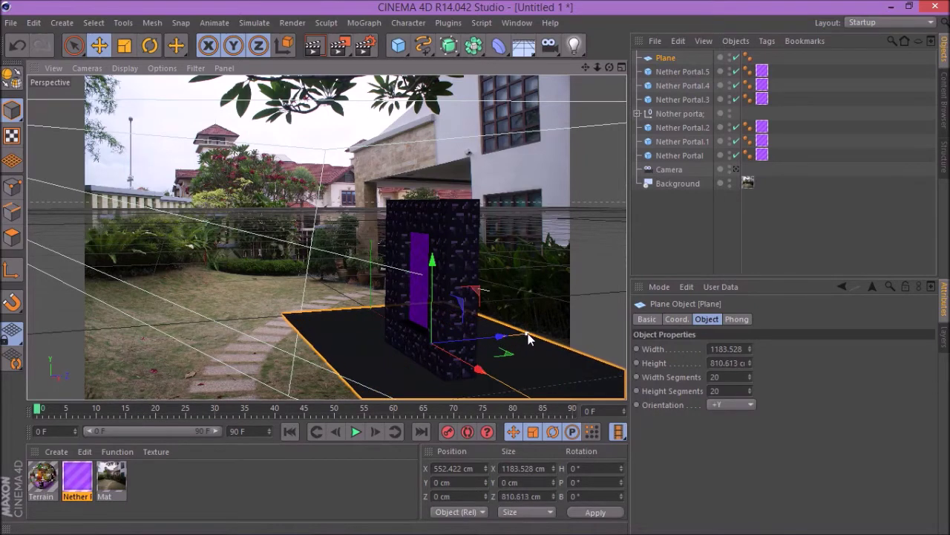
# Step: Rotate the floor plane to a heading of about 6.6° and stretch and shift it across the lawn to about 1653 cm along Z
pyautogui.click(149, 45)
pyautogui.moveTo(414, 366); pyautogui.dragTo(430, 356)
pyautogui.moveTo(532, 329); pyautogui.dragTo(594, 320)
pyautogui.click(99, 46)
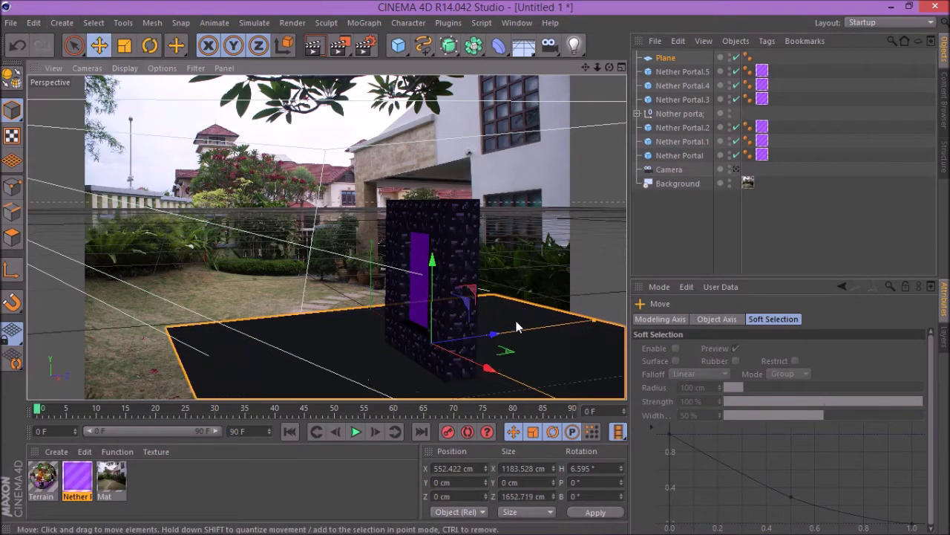
pyautogui.moveTo(492, 335); pyautogui.dragTo(401, 368)
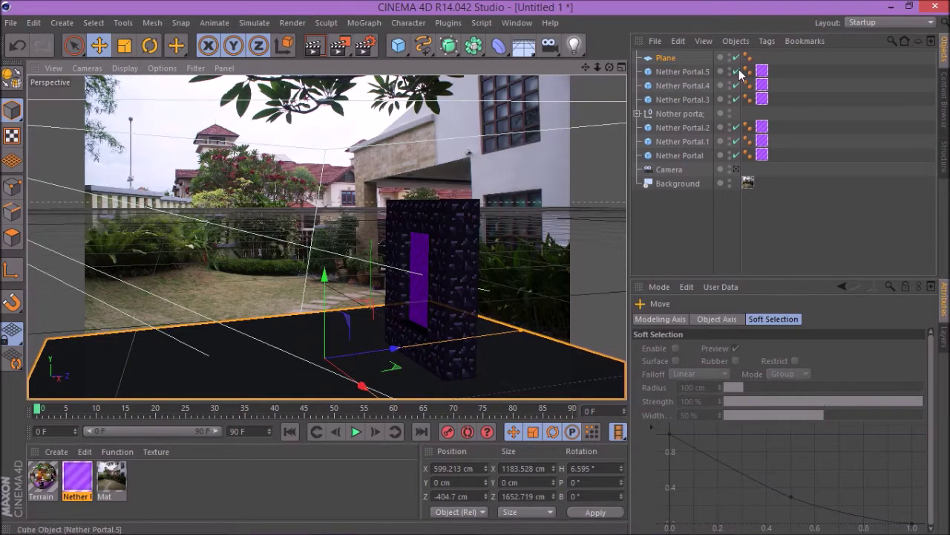
# Step: Widen the floor plane to about 2901 cm from the free view and render a preview through the scene camera
pyautogui.click(736, 170)
pyautogui.moveTo(597, 68); pyautogui.dragTo(520, 68)
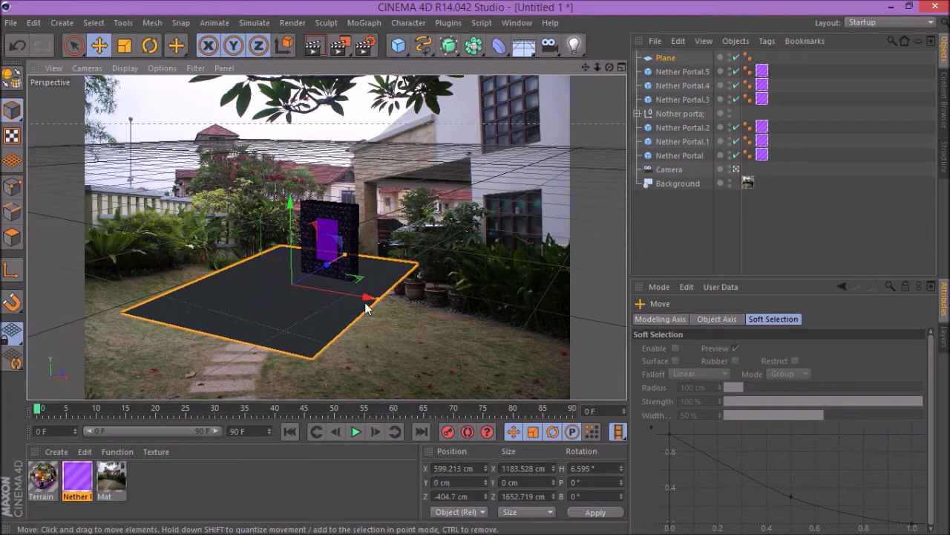
pyautogui.moveTo(379, 298); pyautogui.dragTo(531, 367)
pyautogui.click(736, 169)
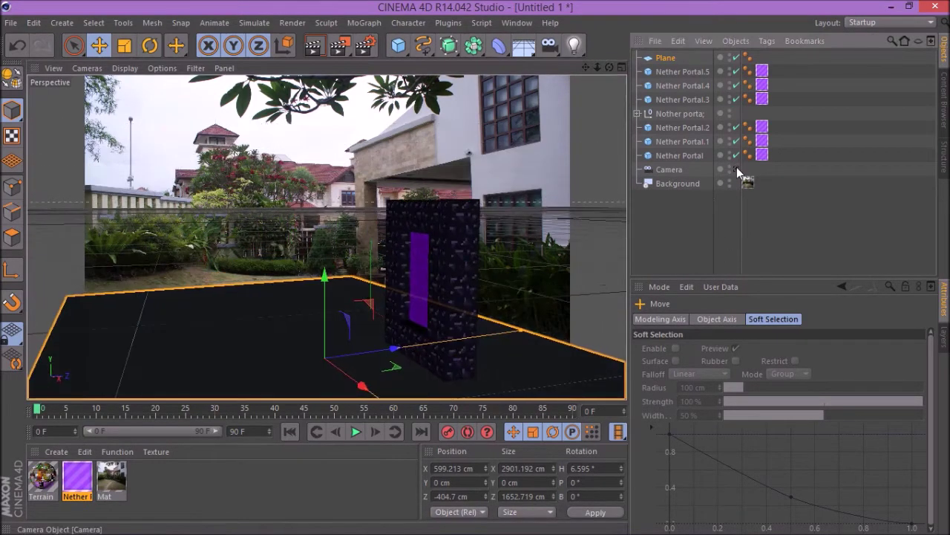
pyautogui.click(313, 46)
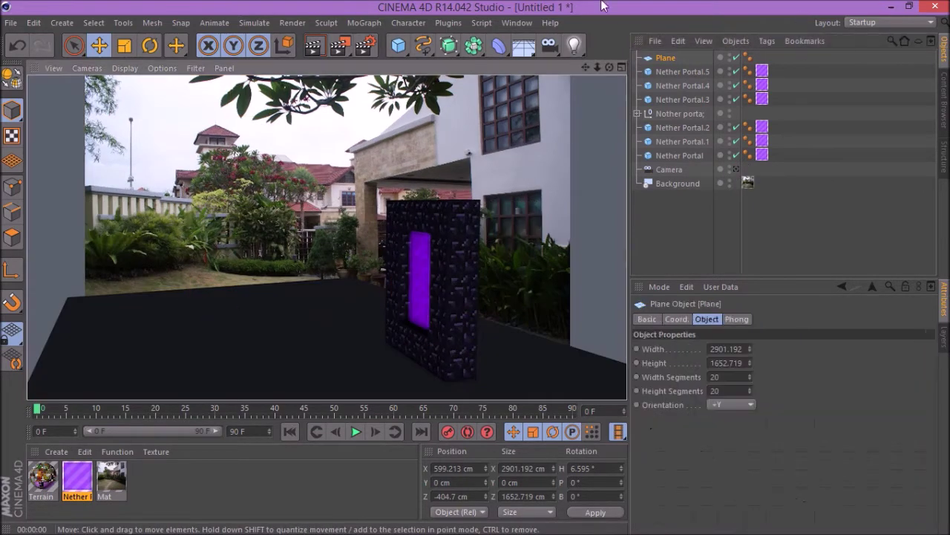
pyautogui.click(603, 6)
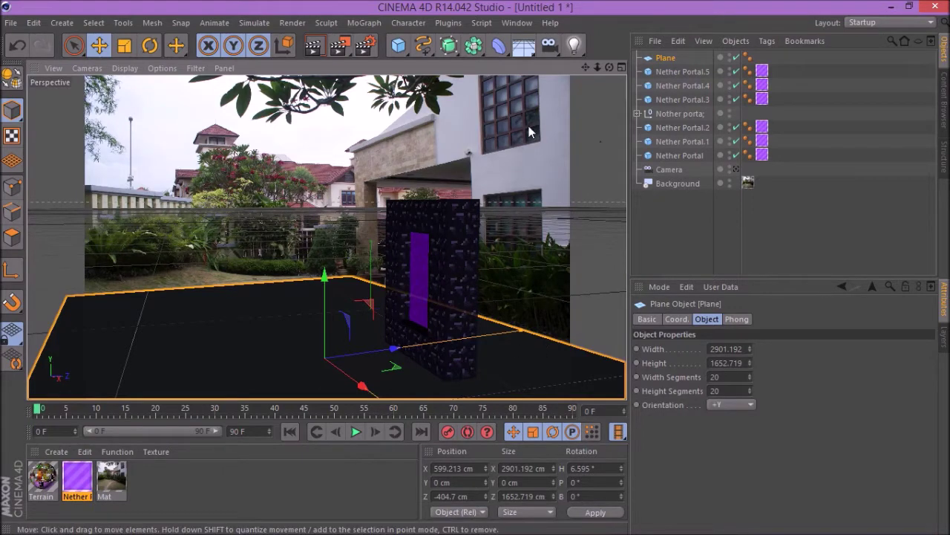
# Step: Apply the garden photo material Mat to the floor plane with Frontal projection and render a preview
pyautogui.click(111, 479)
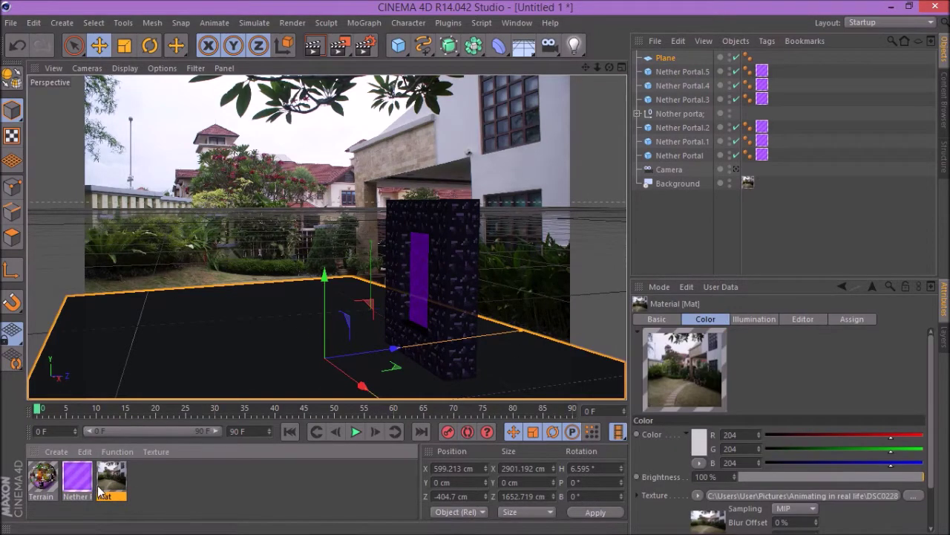
pyautogui.moveTo(110, 488); pyautogui.dragTo(200, 342)
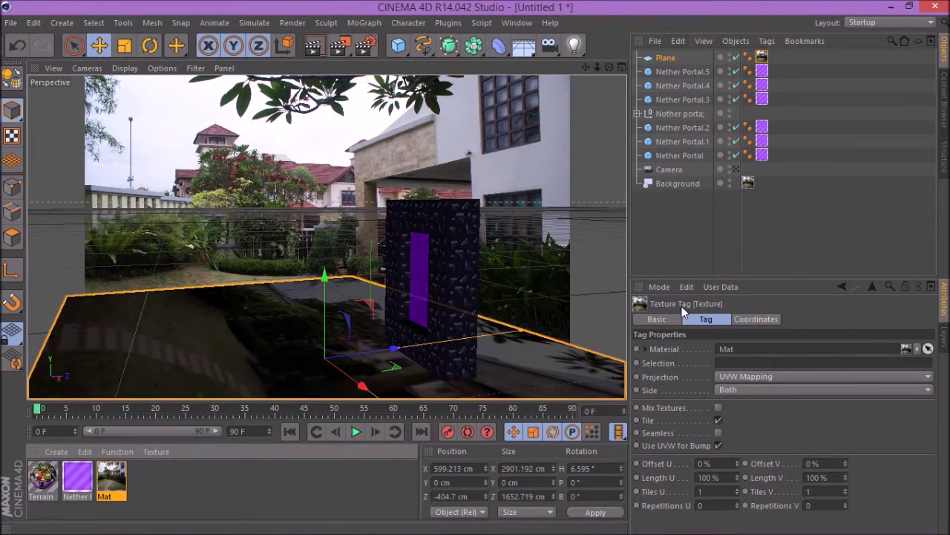
pyautogui.click(745, 378)
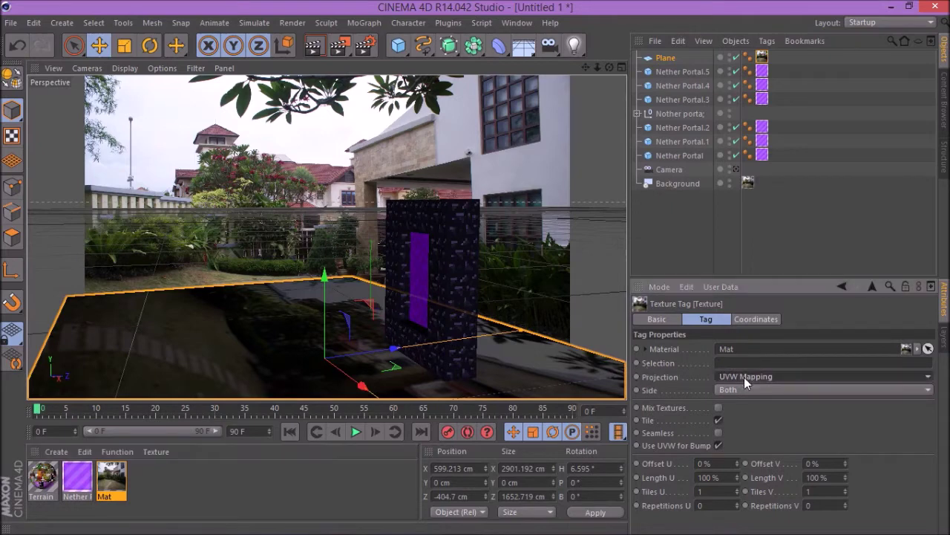
pyautogui.click(748, 450)
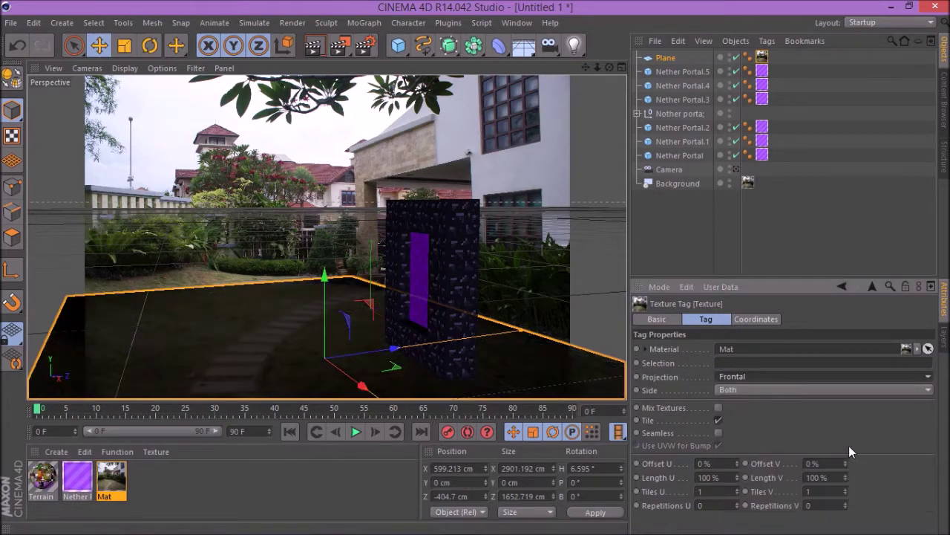
pyautogui.click(313, 45)
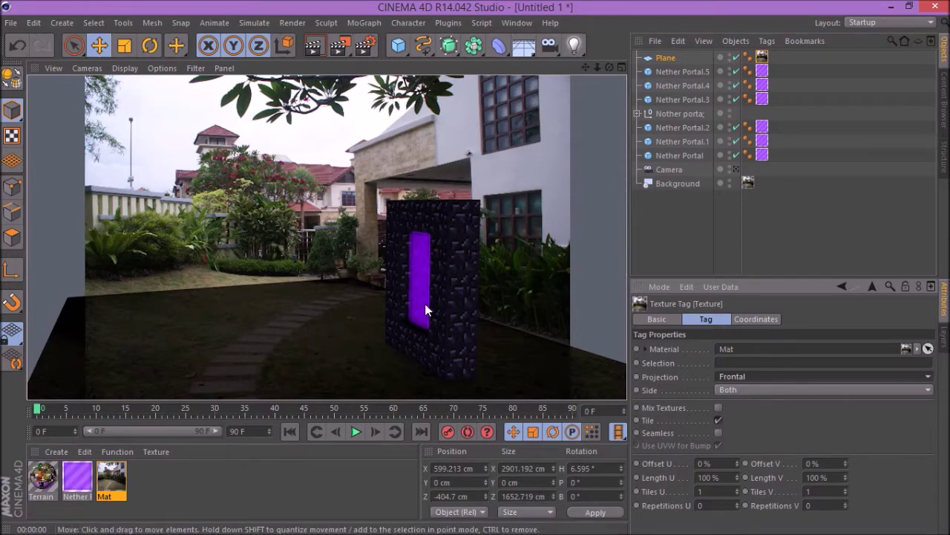
pyautogui.click(272, 306)
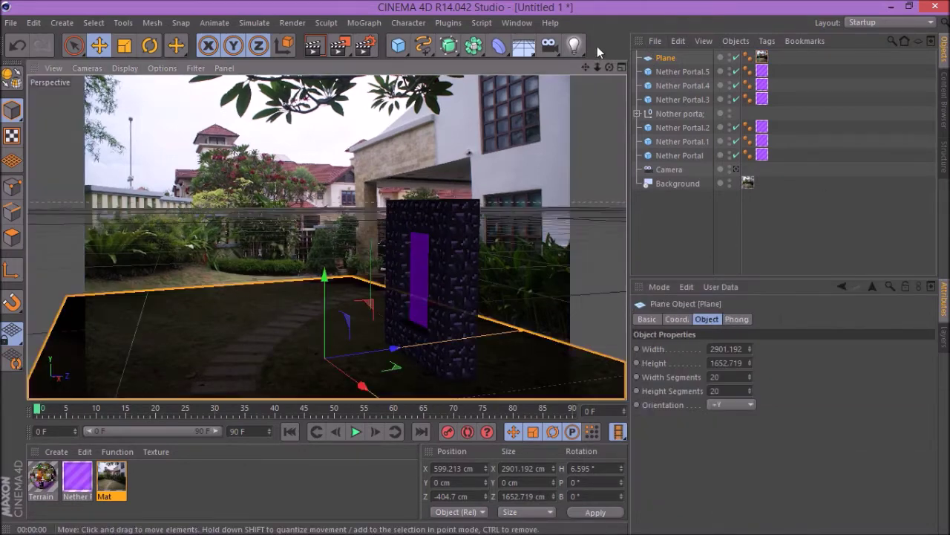
# Step: Add a Compositing tag to the floor plane with Compositing Background on and Self Shadowing off, and render a preview
pyautogui.rightClick(665, 57)
pyautogui.moveTo(696, 62)
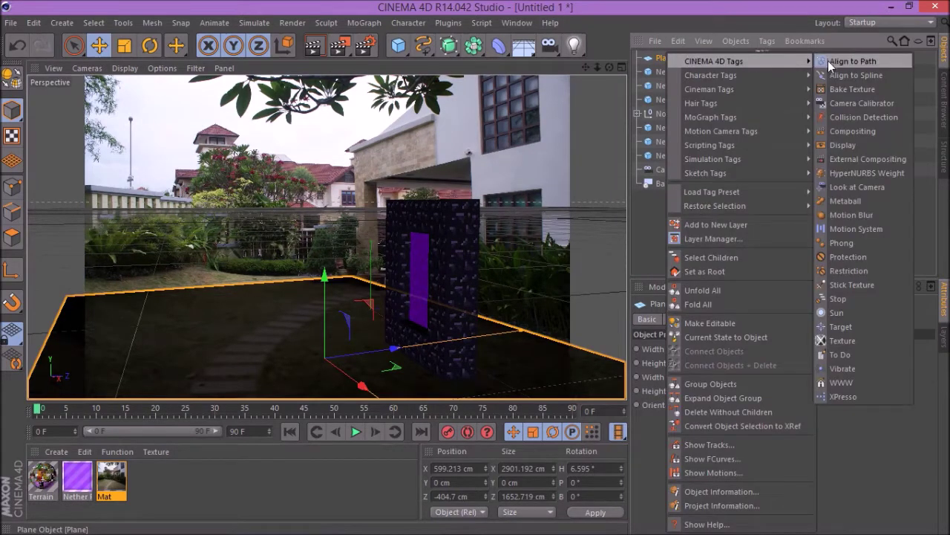
pyautogui.click(854, 131)
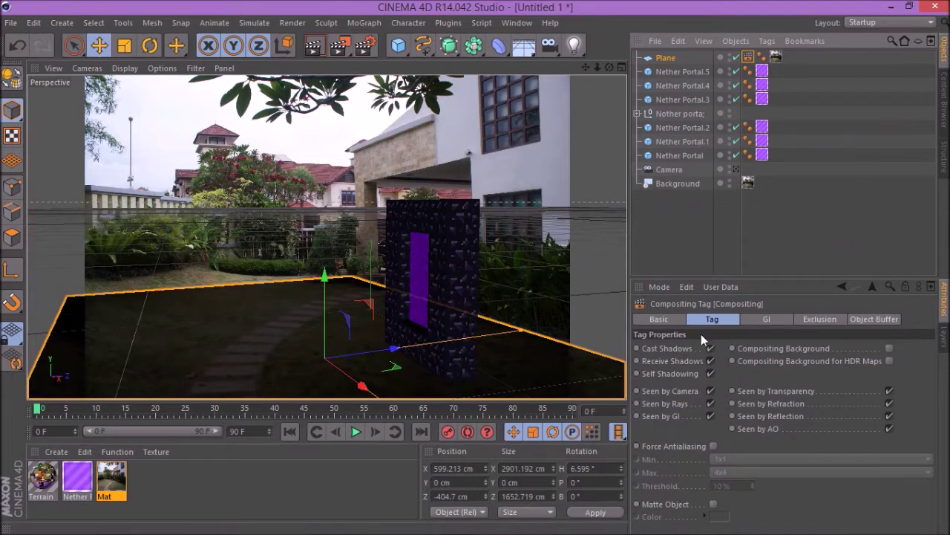
pyautogui.click(889, 349)
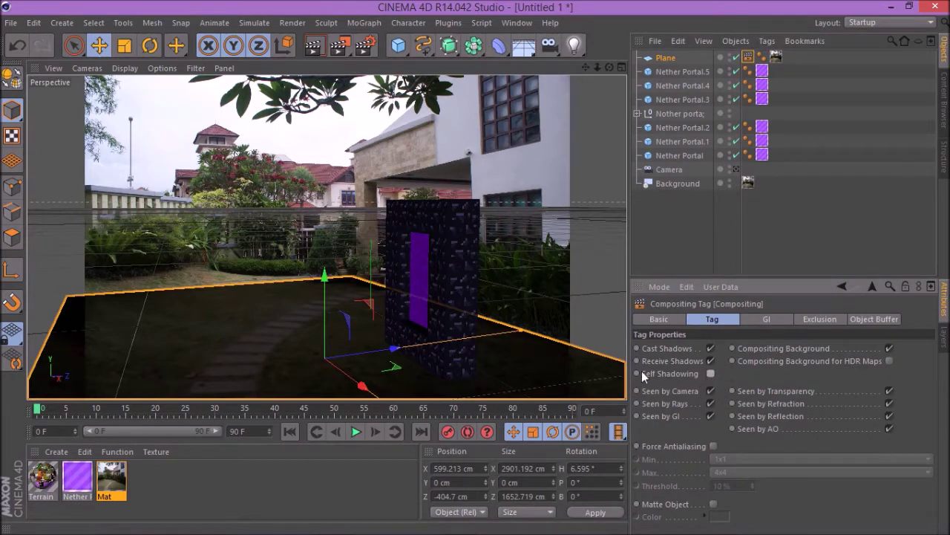
pyautogui.click(312, 45)
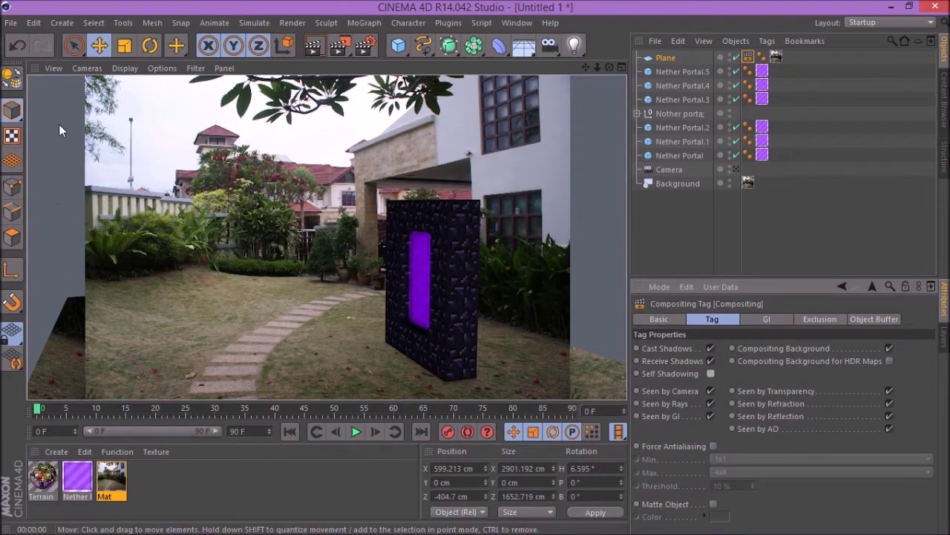
# Step: Start a full-resolution render in the Picture Viewer, inspect it, and close the viewer without stopping the render
pyautogui.click(343, 48)
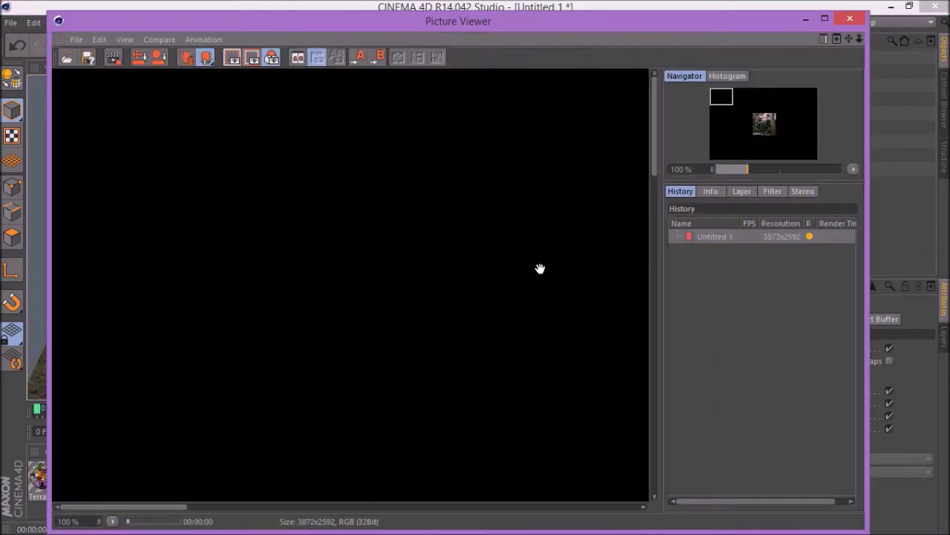
pyautogui.scroll(-4, 399, 253)
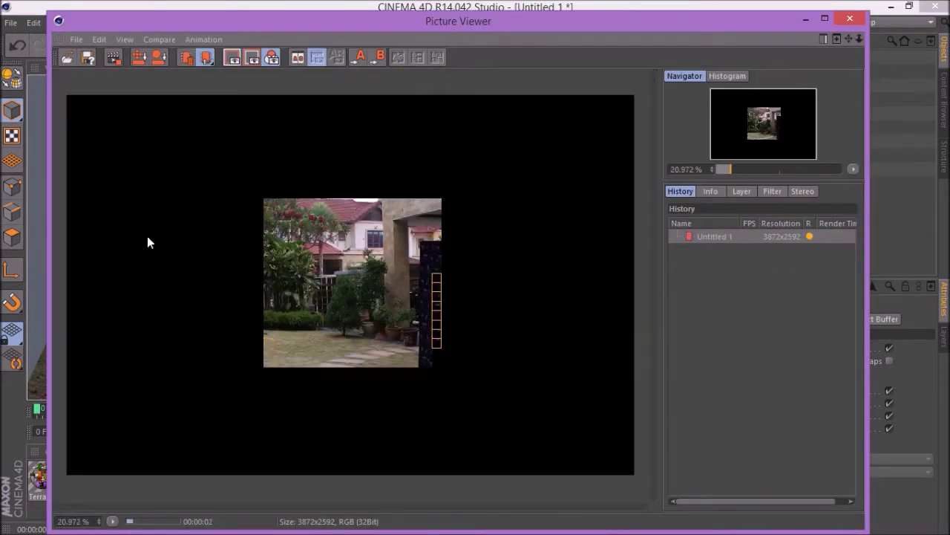
pyautogui.click(843, 23)
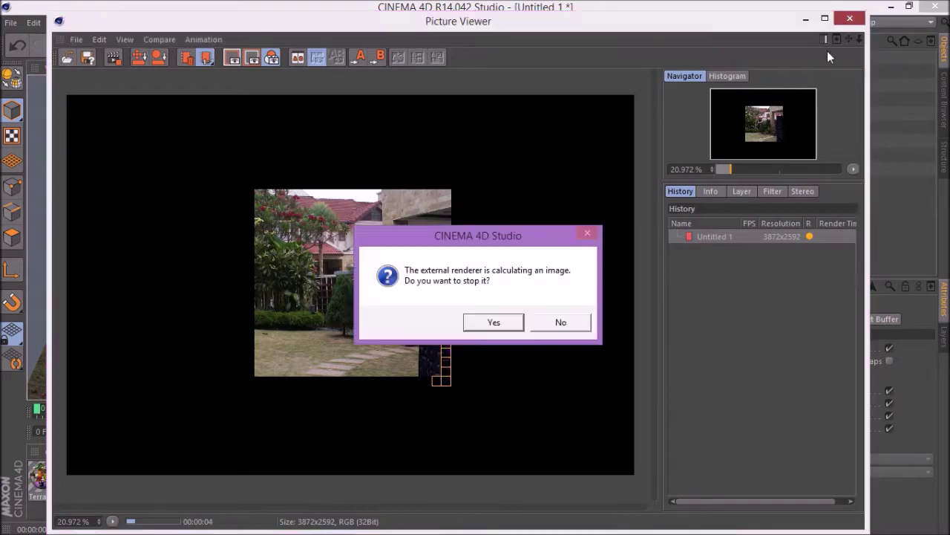
pyautogui.click(561, 324)
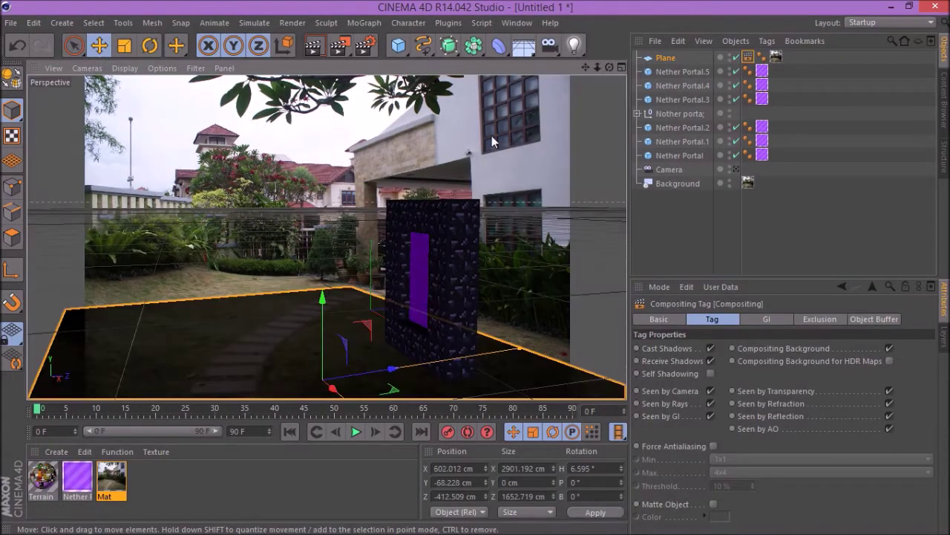
# Step: Render a preview and set the Ambient Occlusion minimum samples to 250 in the render settings
pyautogui.click(312, 47)
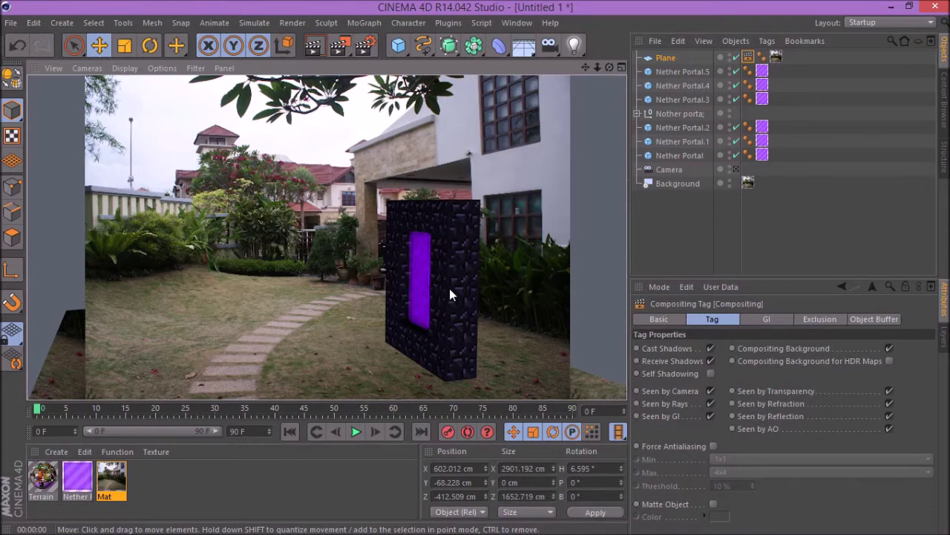
pyautogui.click(365, 44)
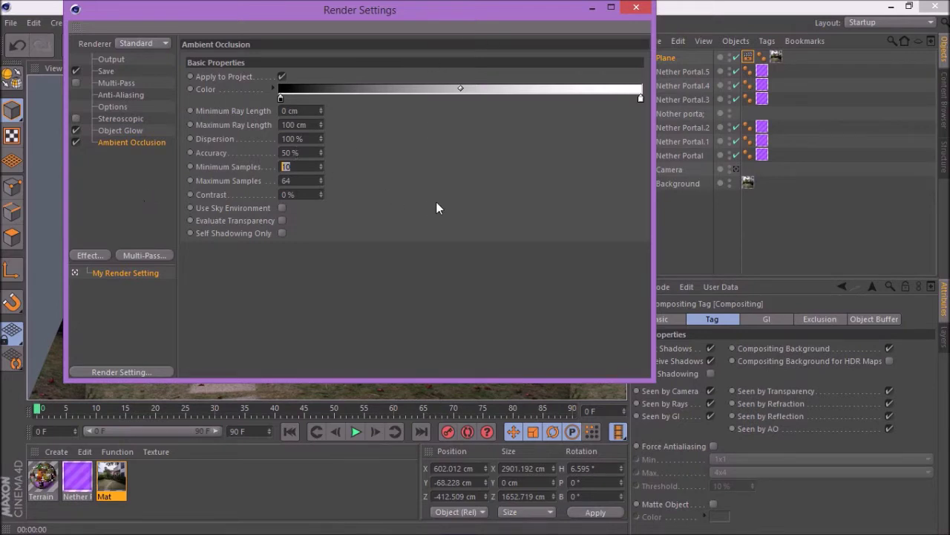
pyautogui.write('250')
pyautogui.press('Return')
pyautogui.click(636, 7)
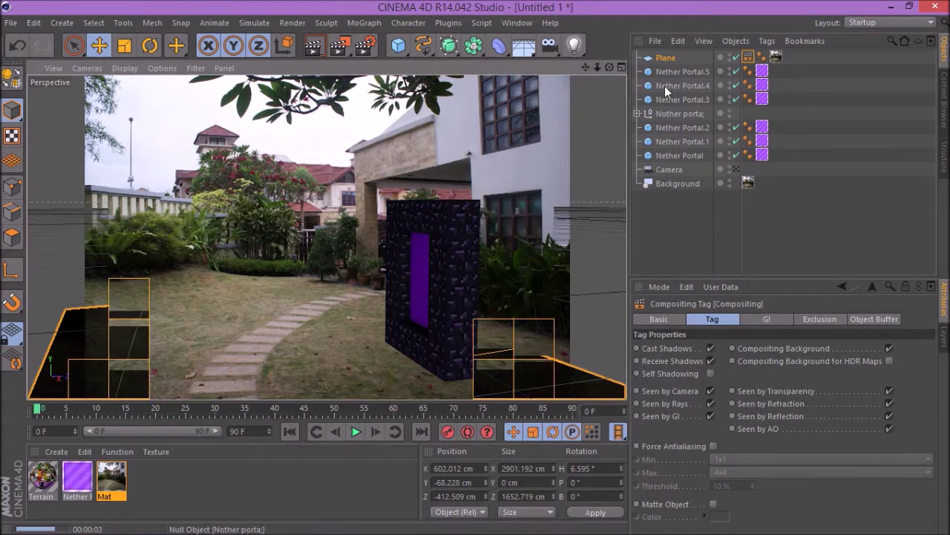
# Step: Raise the floor plane to about Y -10.5 cm, near the base of the portal
pyautogui.click(398, 280)
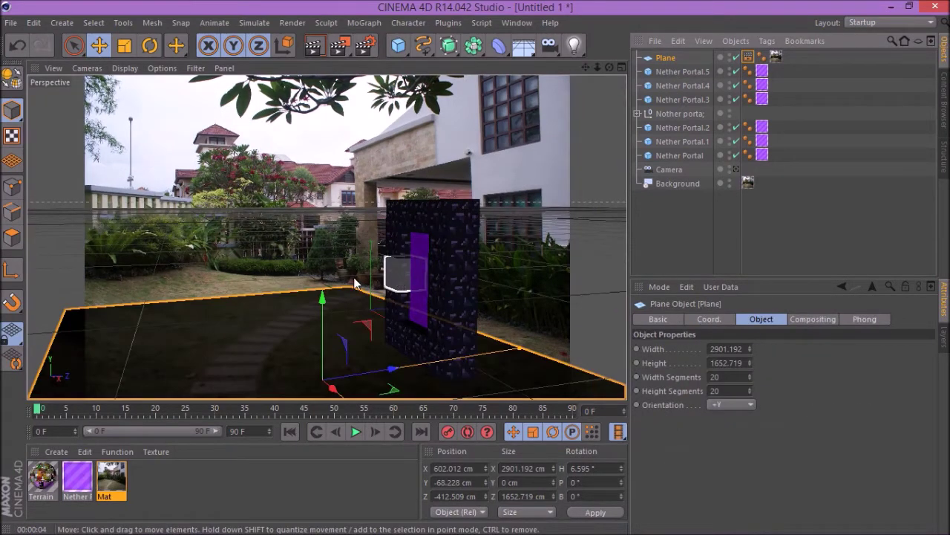
pyautogui.moveTo(324, 297)
pyautogui.mouseDown()
pyautogui.moveTo(319, 273)
pyautogui.moveTo(326, 288)
pyautogui.mouseUp()
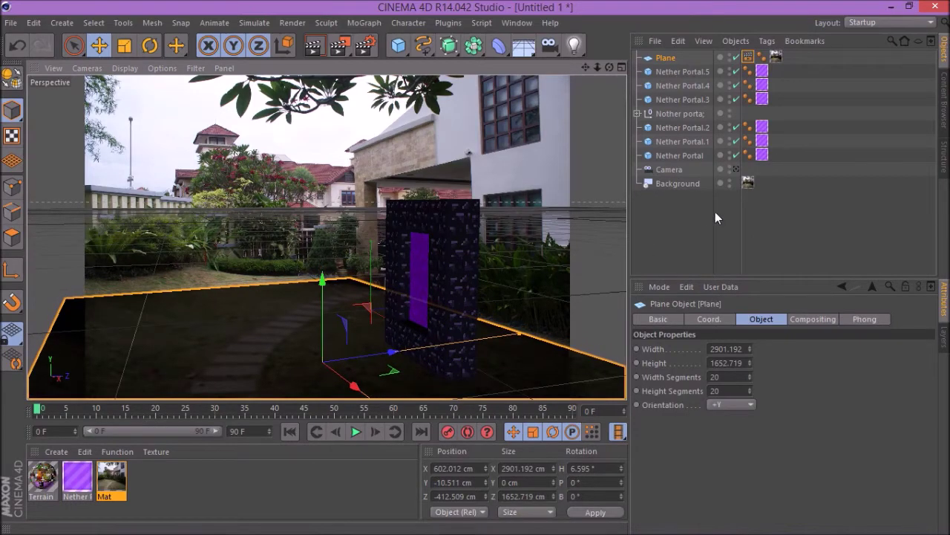
# Step: Raise the floor plane to about Y 0.96 cm, up to the base of the portal, and return to the scene camera's view
pyautogui.click(736, 170)
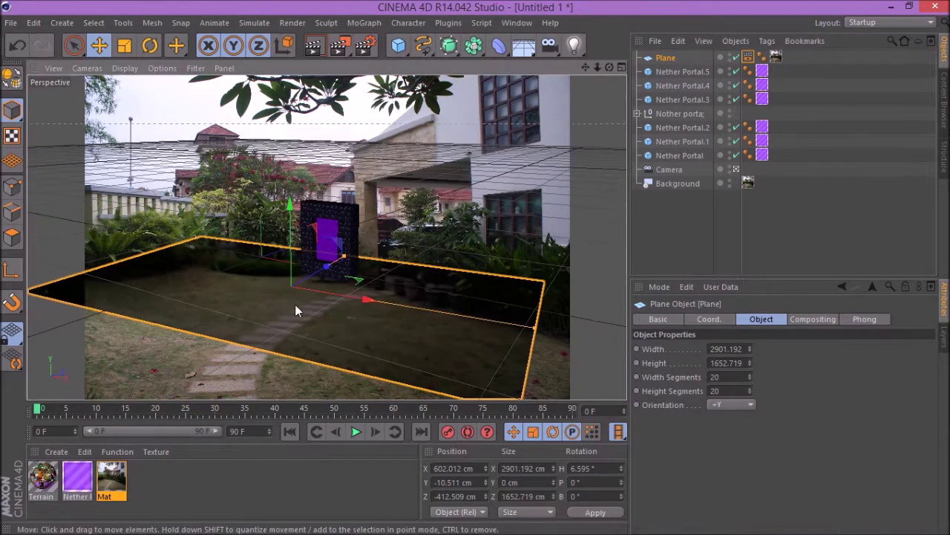
pyautogui.keyDown('alt'); pyautogui.moveTo(285, 309); pyautogui.dragTo(324, 280, button='right'); pyautogui.keyUp('alt')
pyautogui.scroll(9, 325, 279)
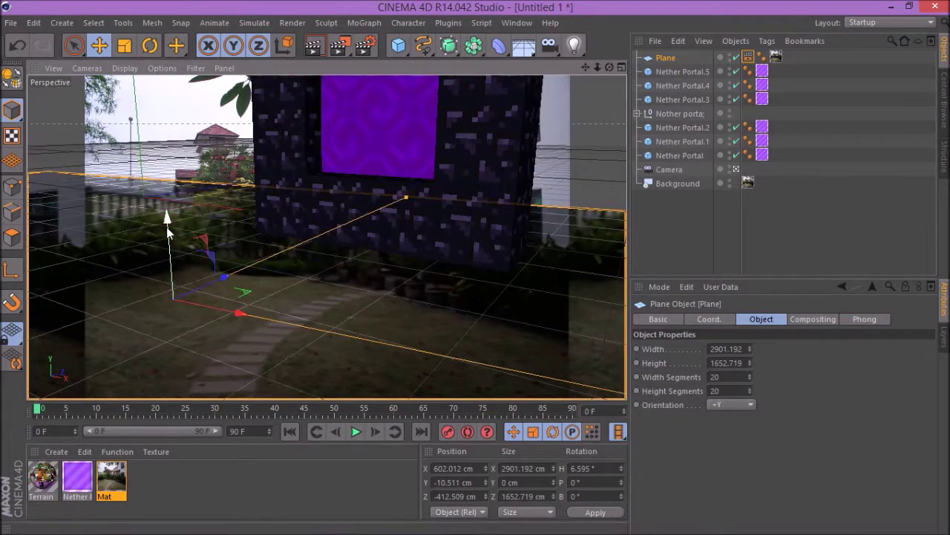
pyautogui.moveTo(167, 218)
pyautogui.mouseDown()
pyautogui.moveTo(171, 207)
pyautogui.moveTo(169, 223)
pyautogui.moveTo(155, 217)
pyautogui.moveTo(159, 208)
pyautogui.mouseUp()
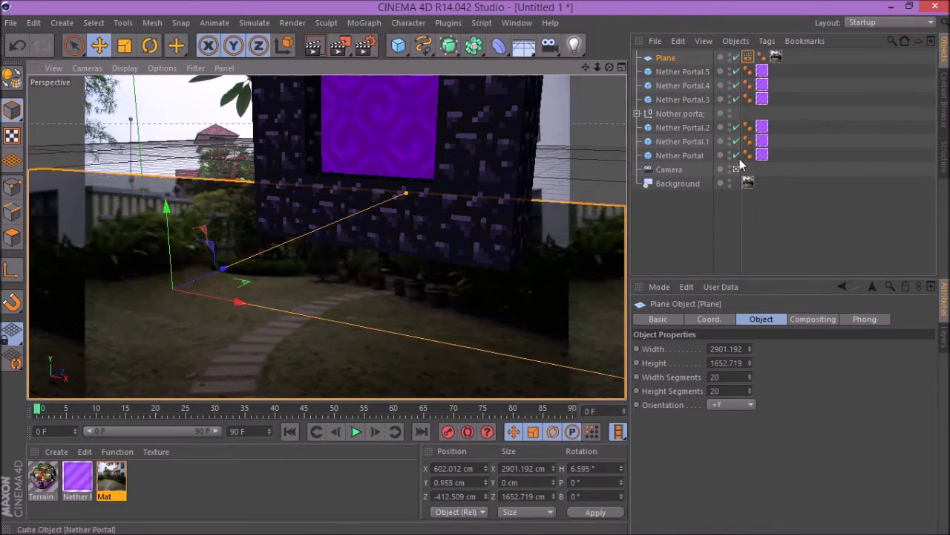
pyautogui.click(736, 169)
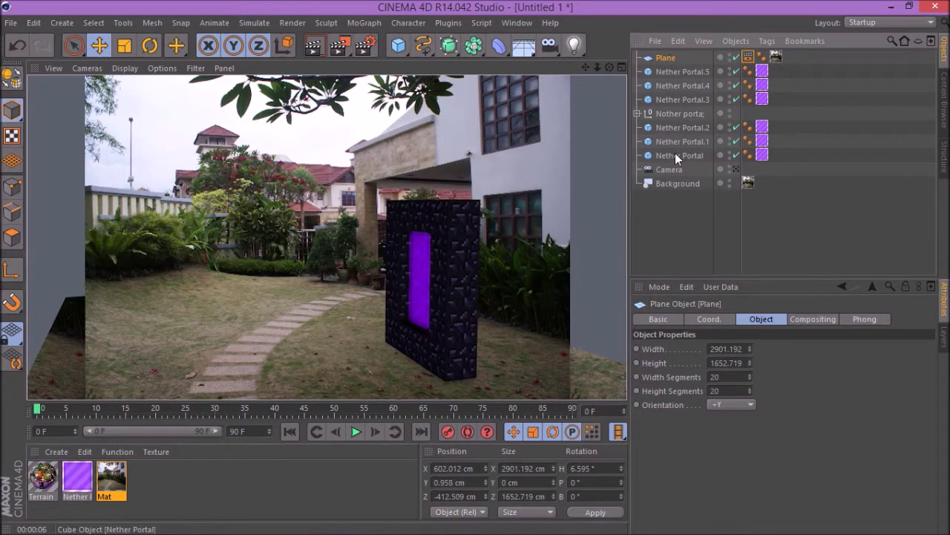
# Step: Group the six purple Nether Portal cubes into one null and name it "Purple thingy"
pyautogui.click(688, 74)
pyautogui.keyDown('shift'); pyautogui.click(689, 99); pyautogui.keyUp('shift')
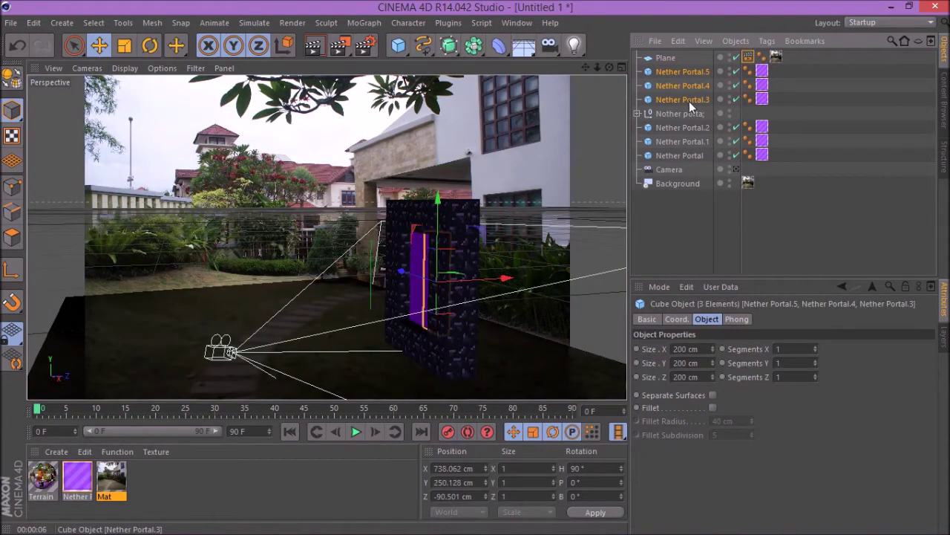
pyautogui.keyDown('ctrl'); pyautogui.click(692, 142); pyautogui.keyUp('ctrl')
pyautogui.keyDown('ctrl'); pyautogui.click(693, 154); pyautogui.keyUp('ctrl')
pyautogui.rightClick(692, 142)
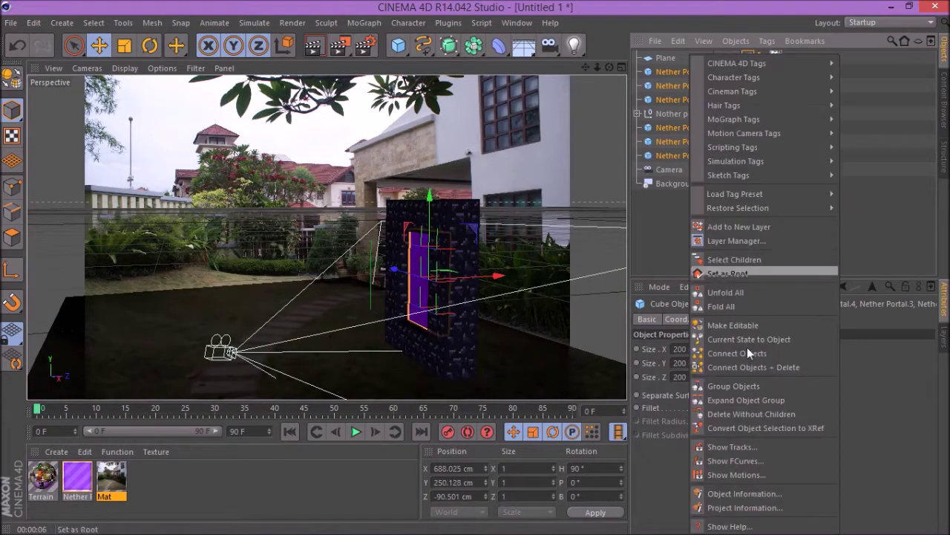
pyautogui.click(732, 387)
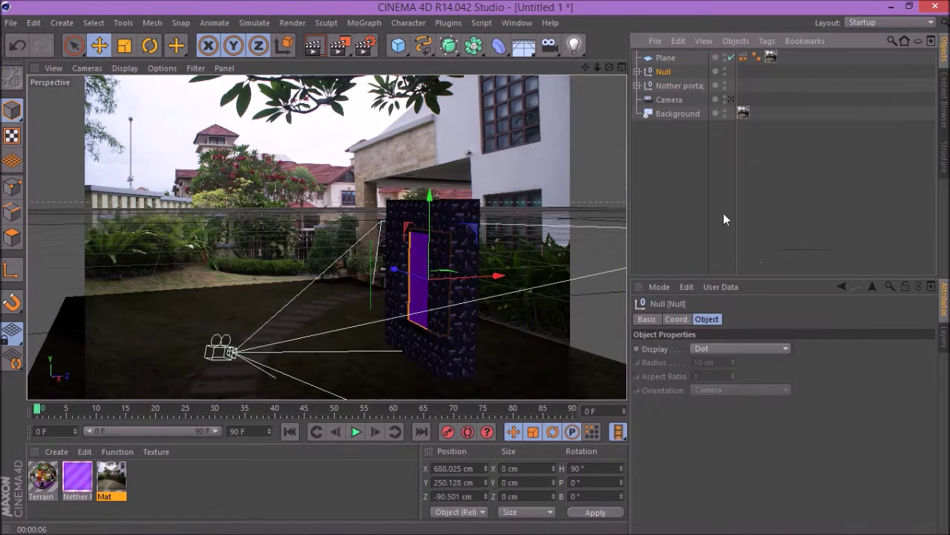
pyautogui.doubleClick(664, 72)
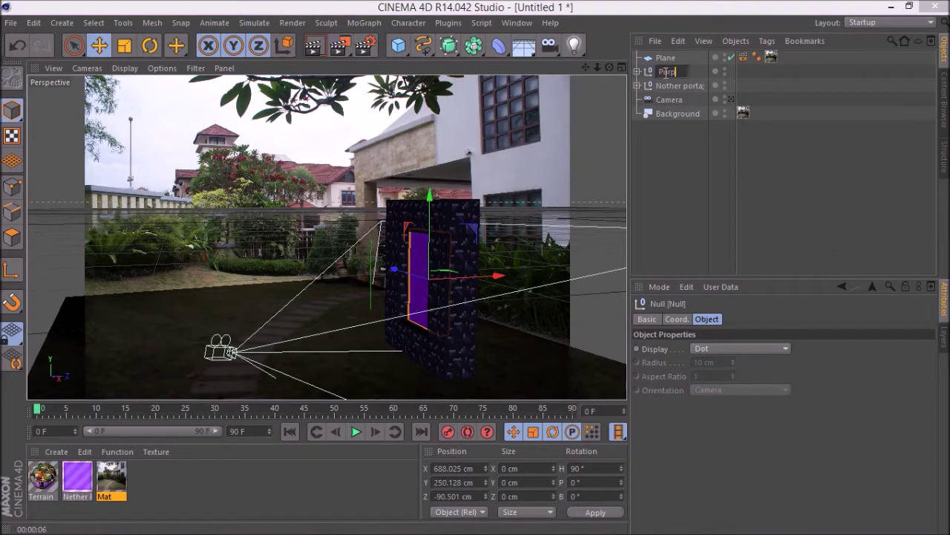
pyautogui.write('Purple thingy')
pyautogui.press('Return')
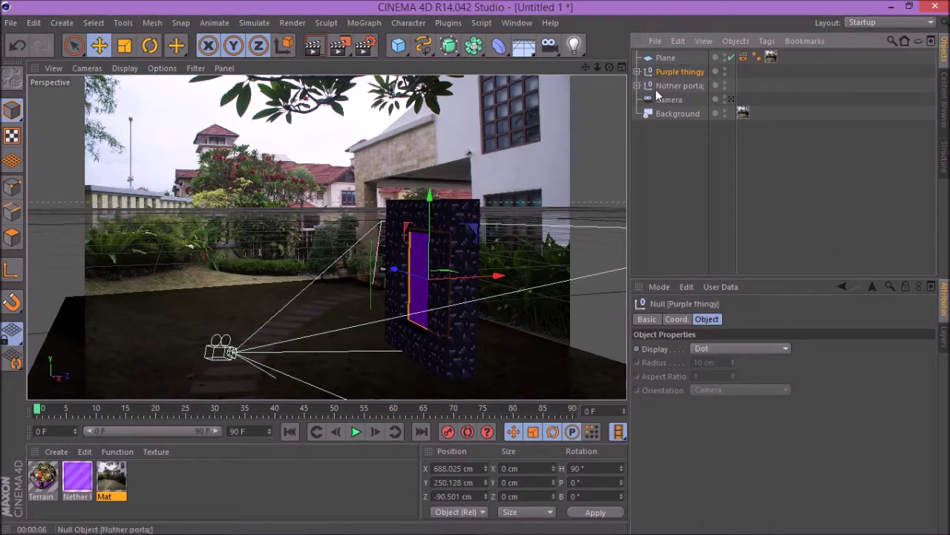
# Step: Group the Purple thingy null with the portal frame null and name the new group "Nether portal"
pyautogui.keyDown('ctrl'); pyautogui.click(661, 86); pyautogui.keyUp('ctrl')
pyautogui.rightClick(661, 86)
pyautogui.click(722, 382)
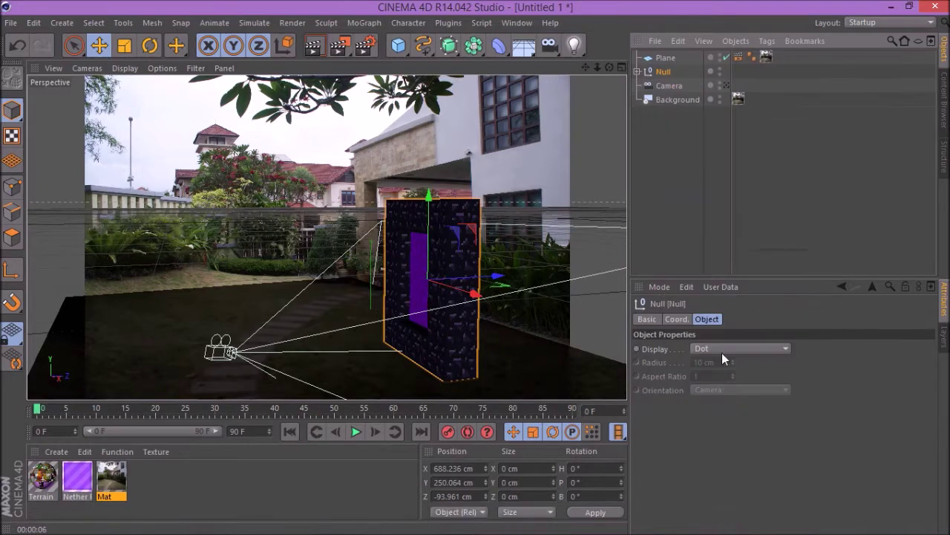
pyautogui.doubleClick(663, 71)
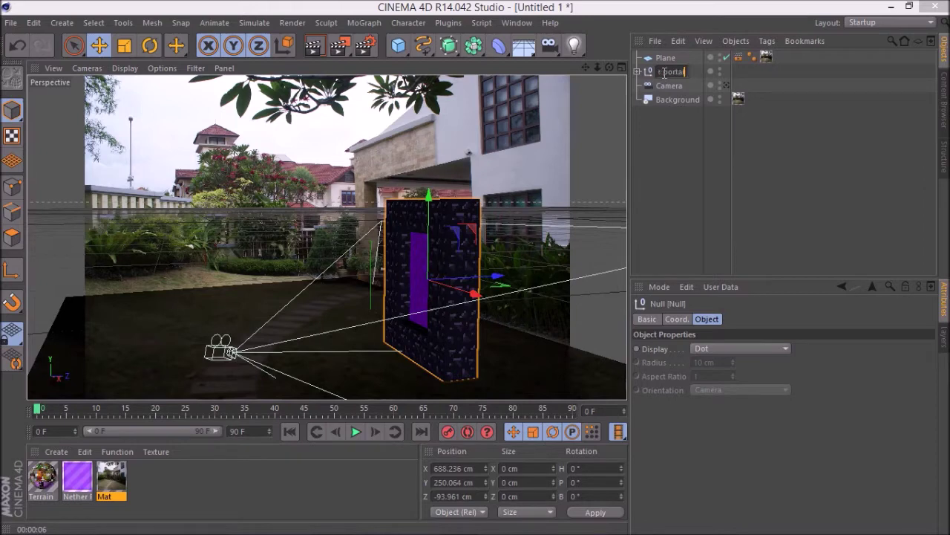
pyautogui.write('Nether portal')
pyautogui.press('Return')
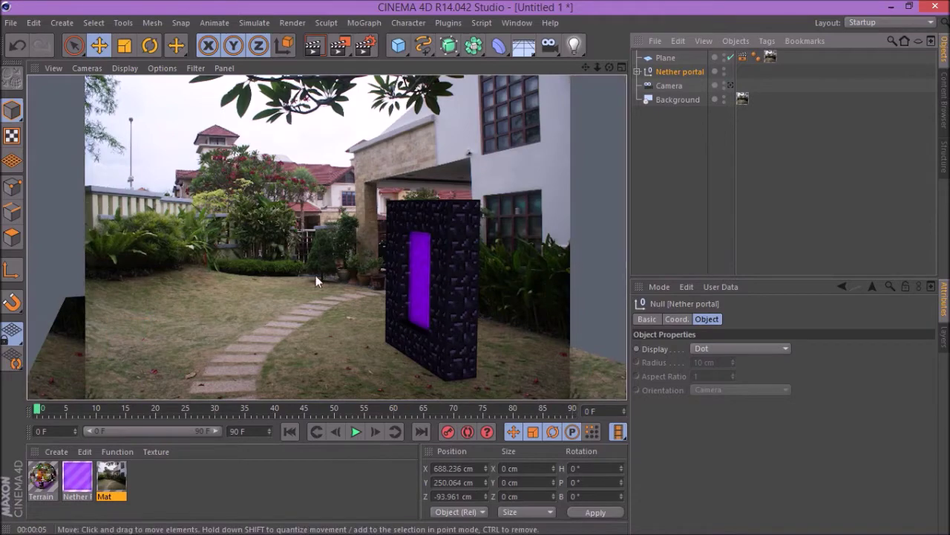
# Step: Switch to Windows Photo Viewer and examine the finished reference image animating irl 3(768)edited.png
pyautogui.click(244, 291)
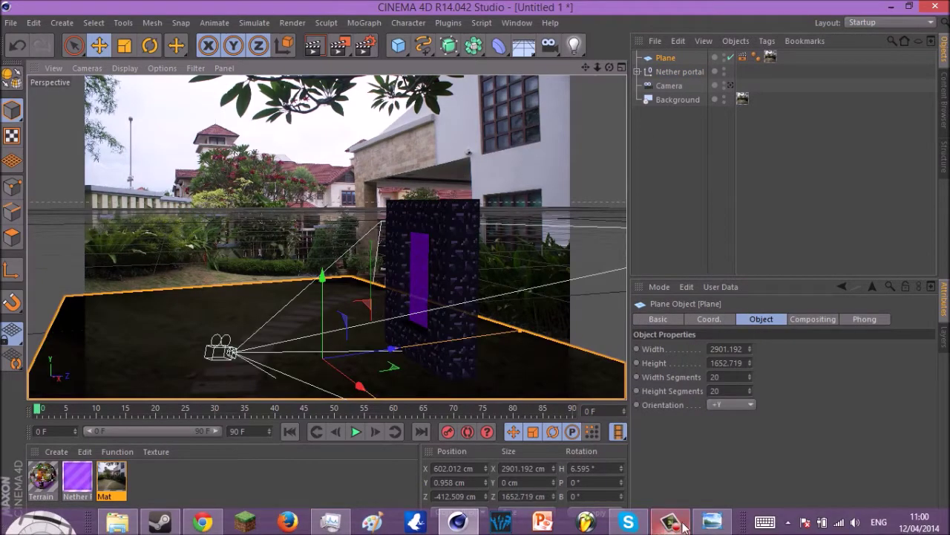
pyautogui.click(710, 525)
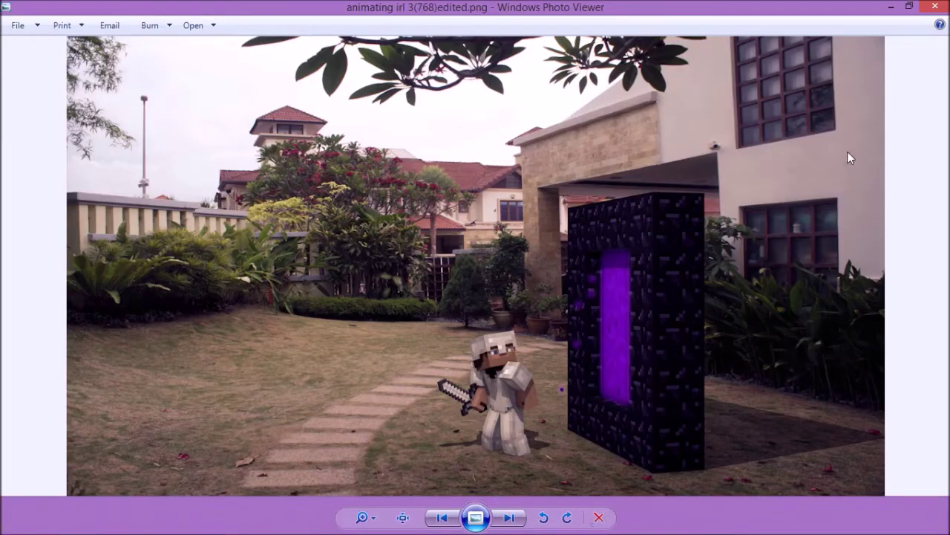
pyautogui.click(898, 7)
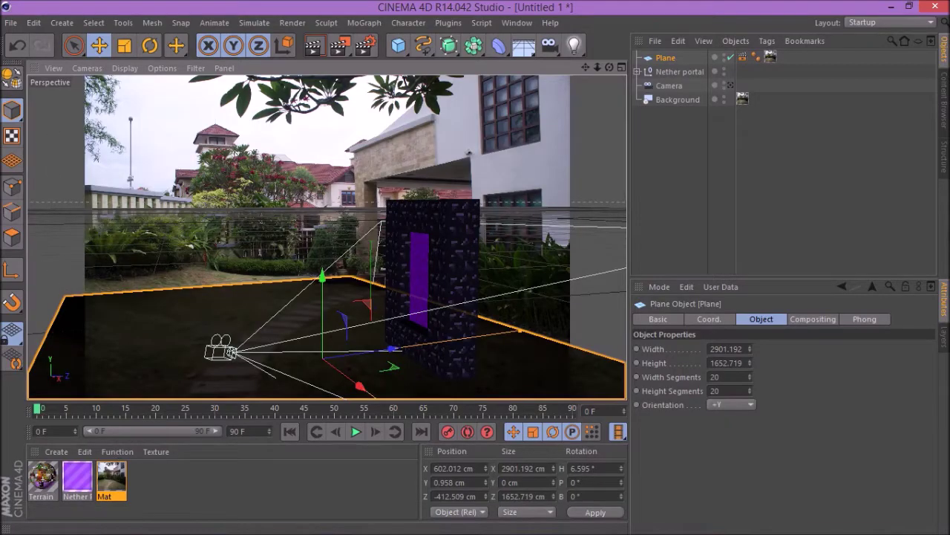
# Step: Open the Downloads folder on drive D: in File Explorer, sort it by date modified, and look for the Steve rig file
pyautogui.click(117, 522)
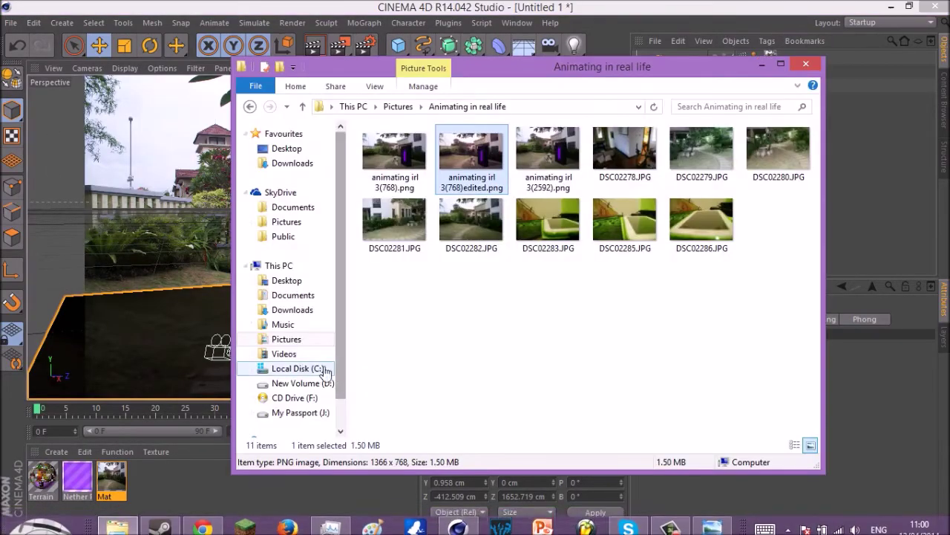
pyautogui.click(303, 383)
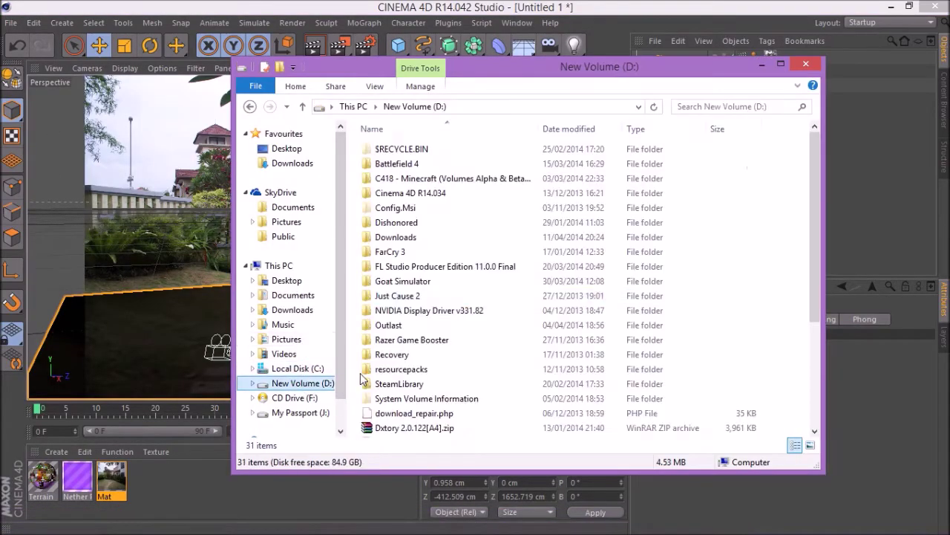
pyautogui.doubleClick(416, 238)
pyautogui.rightClick(349, 256)
pyautogui.moveTo(496, 281)
pyautogui.click(546, 301)
pyautogui.moveTo(827, 148); pyautogui.dragTo(817, 227)
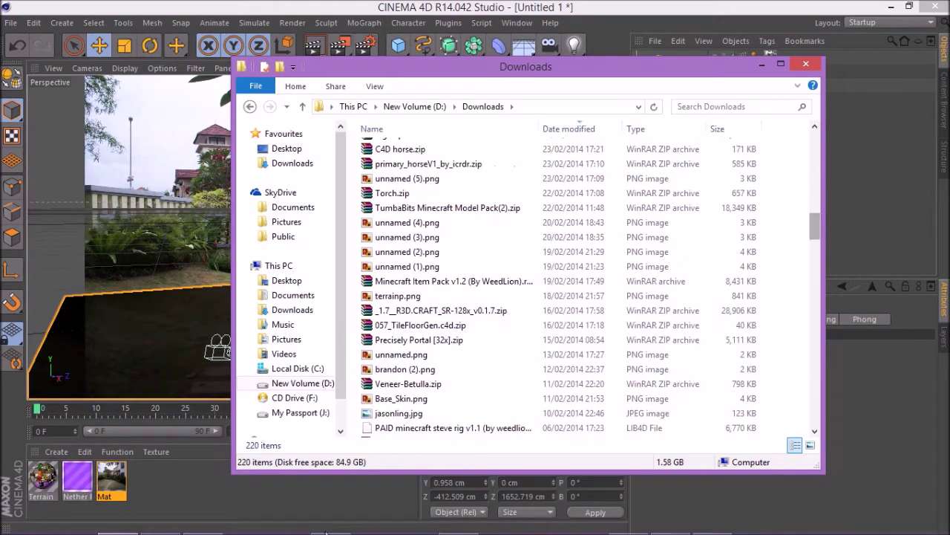
# Step: Search Google in Chrome for "weedlion steve rig" and examine the download links in the Minecraft Forum model pack topic
pyautogui.click(205, 523)
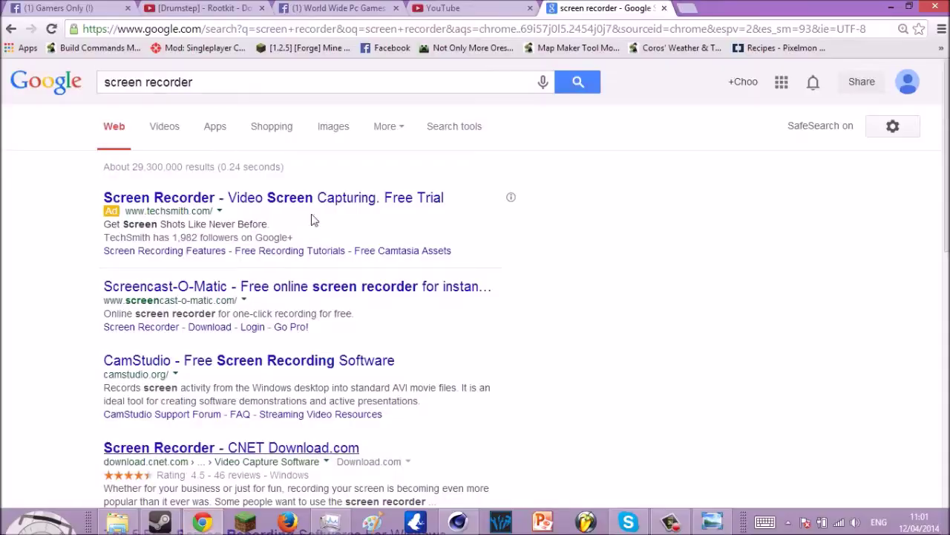
pyautogui.click(688, 10)
pyautogui.write('weedl')
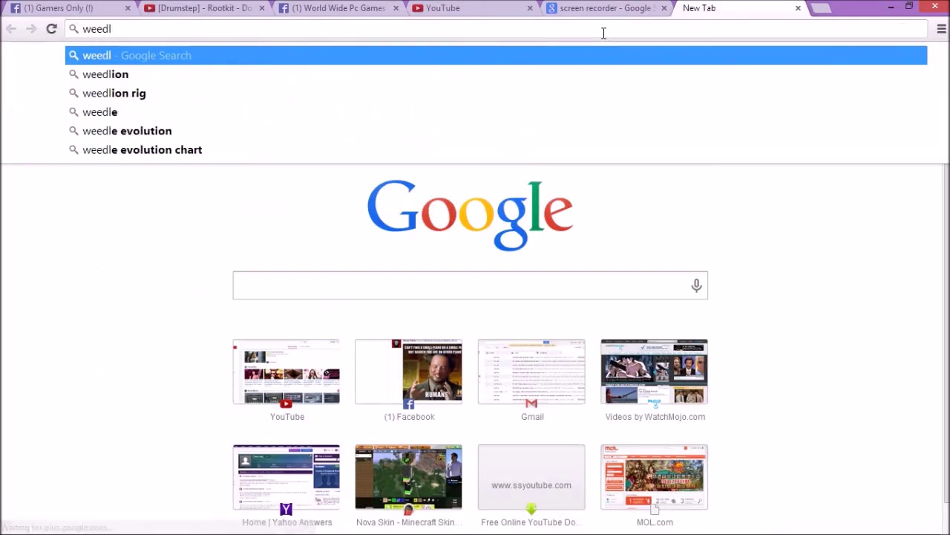
pyautogui.write('ion ')
pyautogui.write('steve rig')
pyautogui.press('Return')
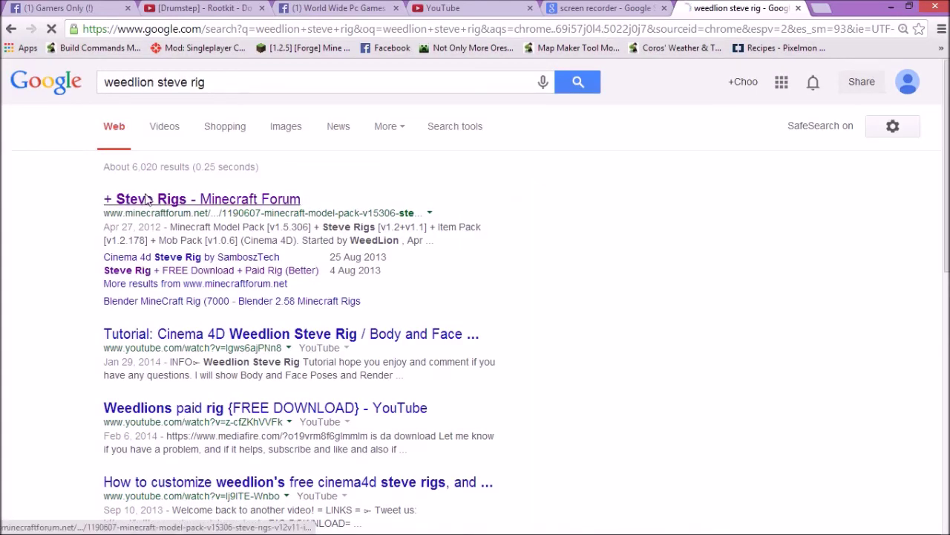
pyautogui.click(146, 198)
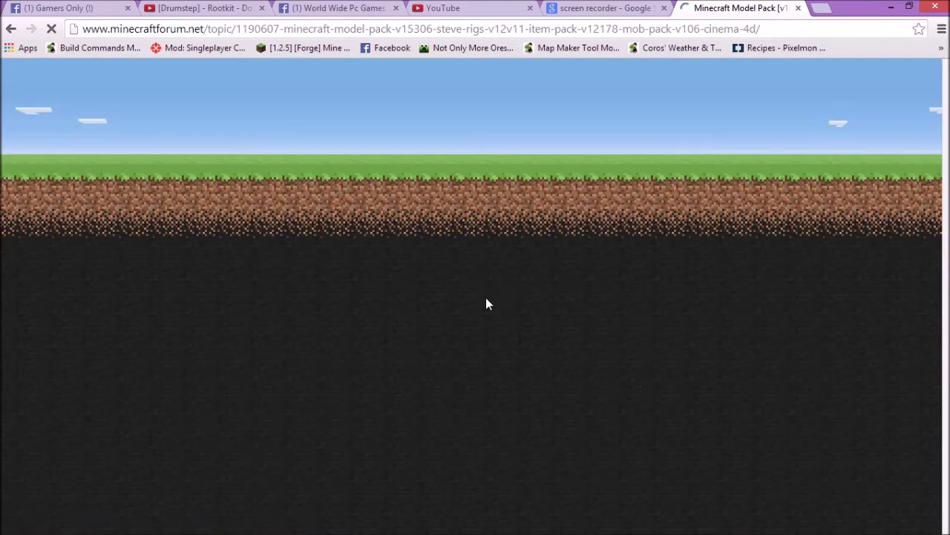
pyautogui.scroll(-2, 484, 301)
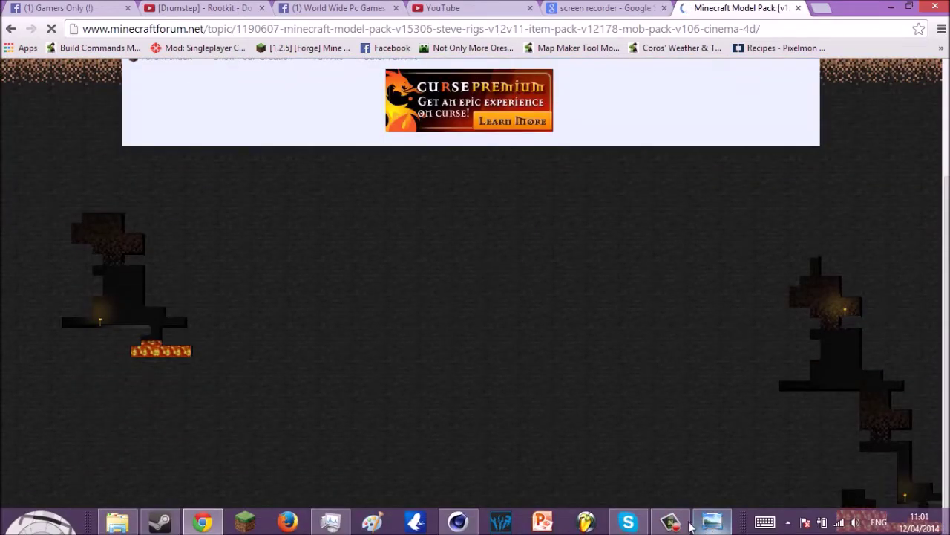
pyautogui.click(676, 526)
pyautogui.click(676, 526)
pyautogui.scroll(-5, 539, 386)
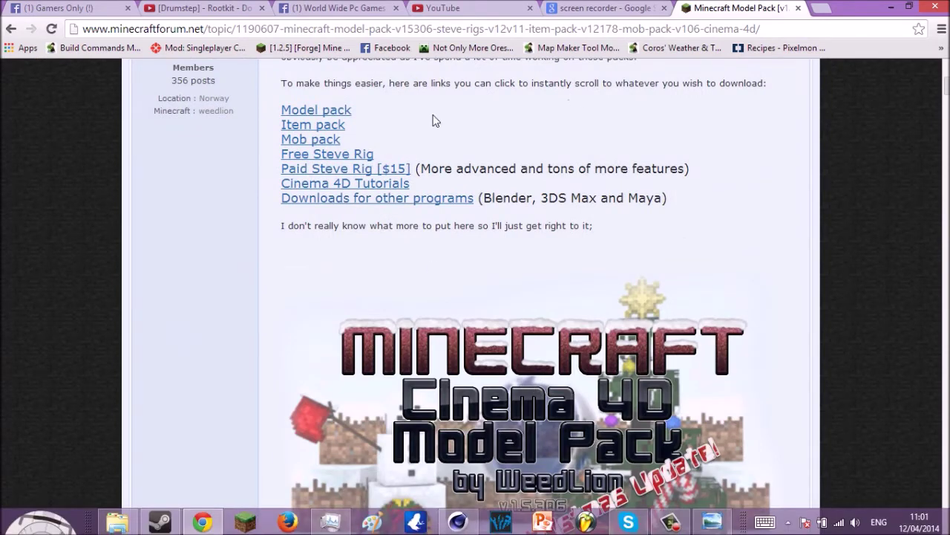
pyautogui.moveTo(698, 530)
pyautogui.click(509, 449)
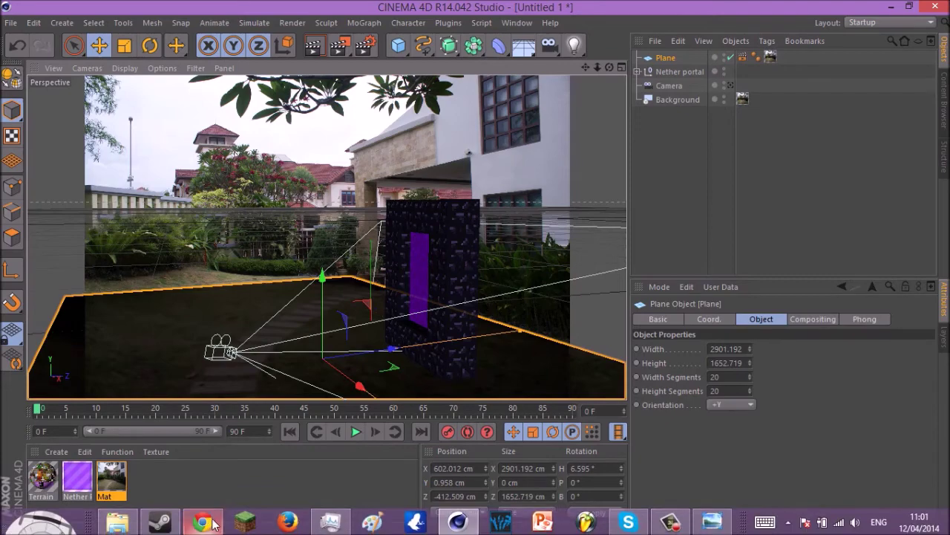
# Step: Return to the Downloads folder and point out the PAID minecraft steve rig v1.1 (by weedlion).lib4d file
pyautogui.click(116, 523)
pyautogui.scroll(-1, 432, 395)
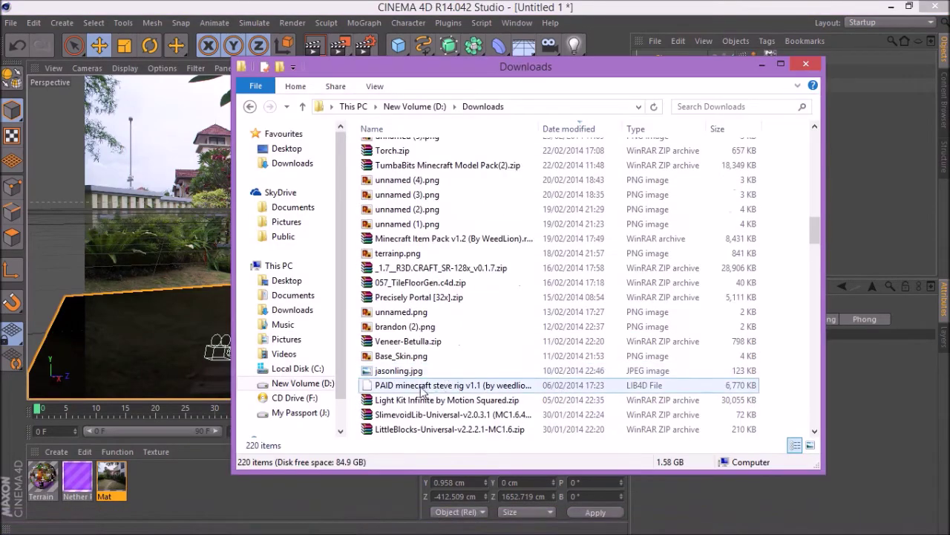
pyautogui.click(378, 386)
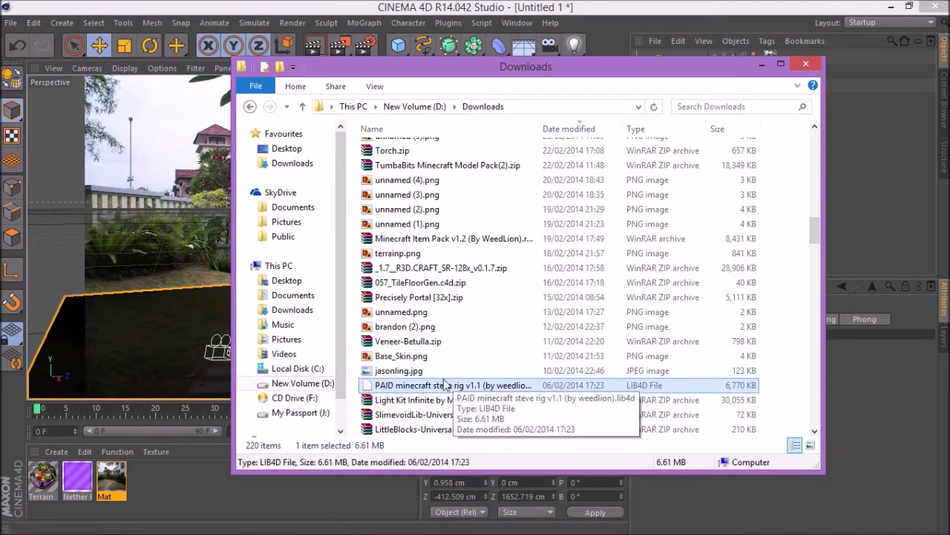
pyautogui.moveTo(438, 386); pyautogui.dragTo(136, 330)
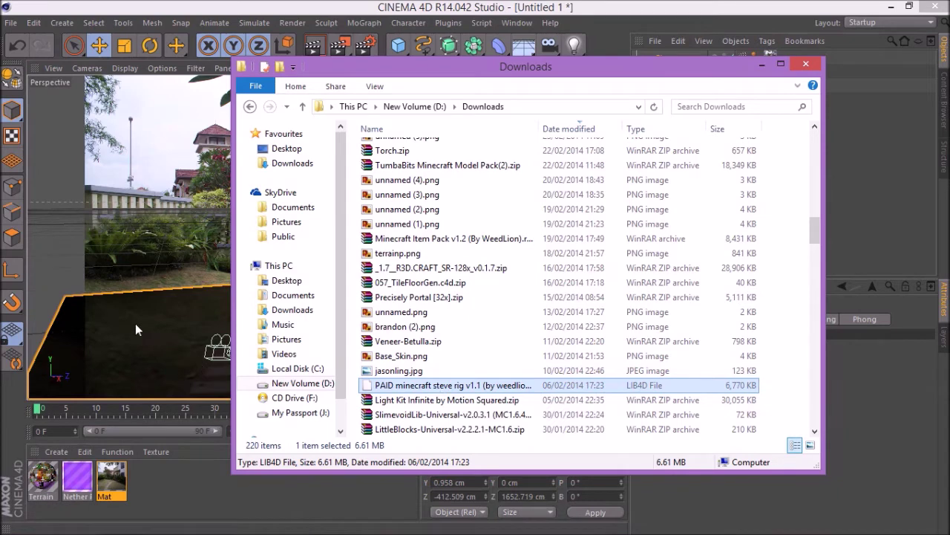
pyautogui.click(762, 65)
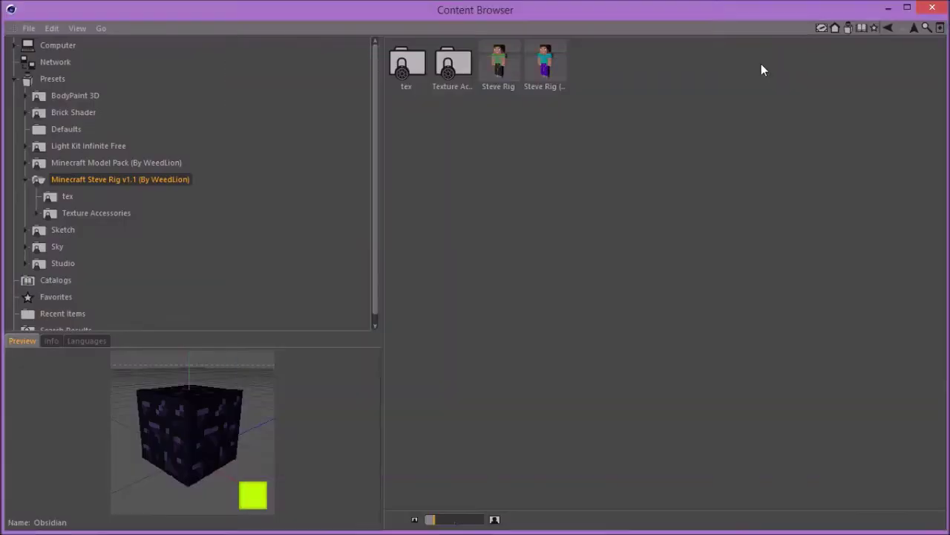
# Step: Add the Steve Rig (Custom Skin) preset to the scene and move it in front of the portal, about X 701 cm, Z -501 cm
pyautogui.click(554, 67)
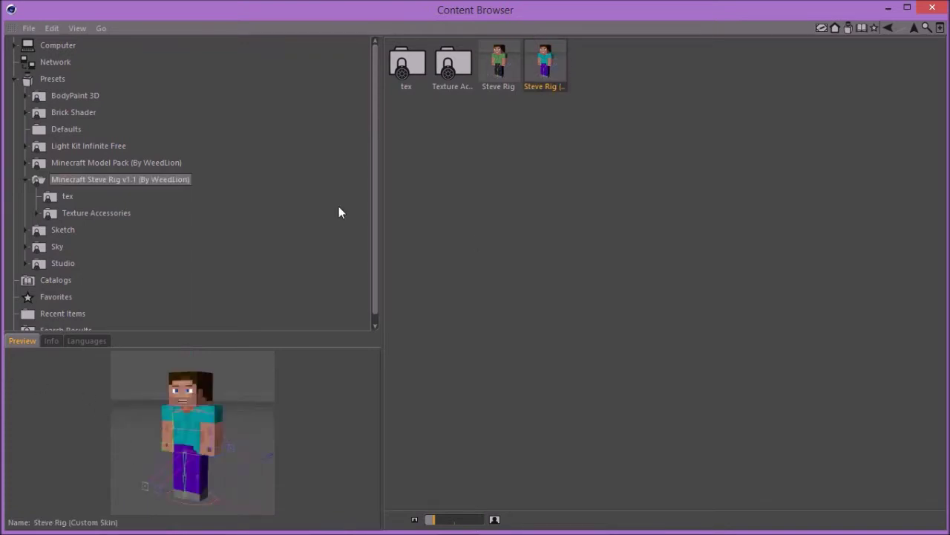
pyautogui.click(888, 8)
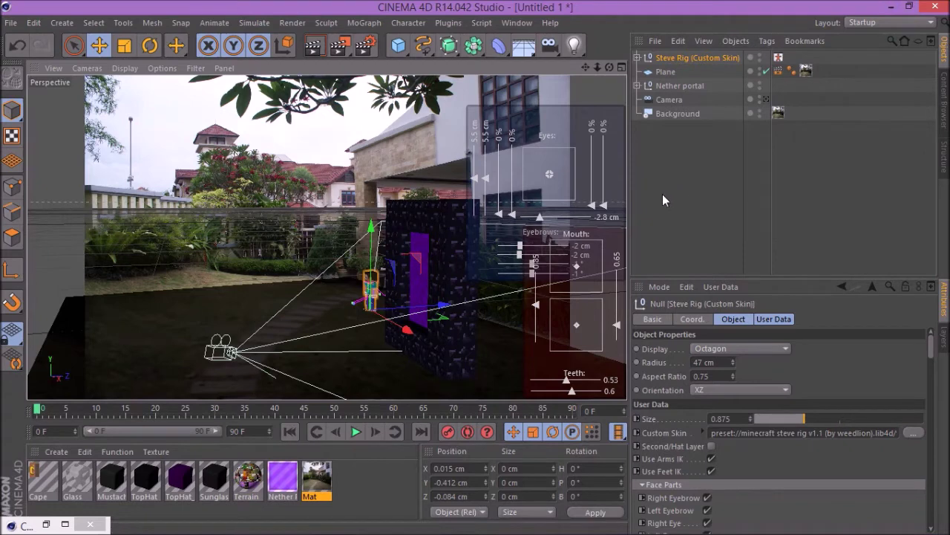
pyautogui.moveTo(443, 305); pyautogui.dragTo(332, 311)
pyautogui.moveTo(280, 339); pyautogui.dragTo(312, 386)
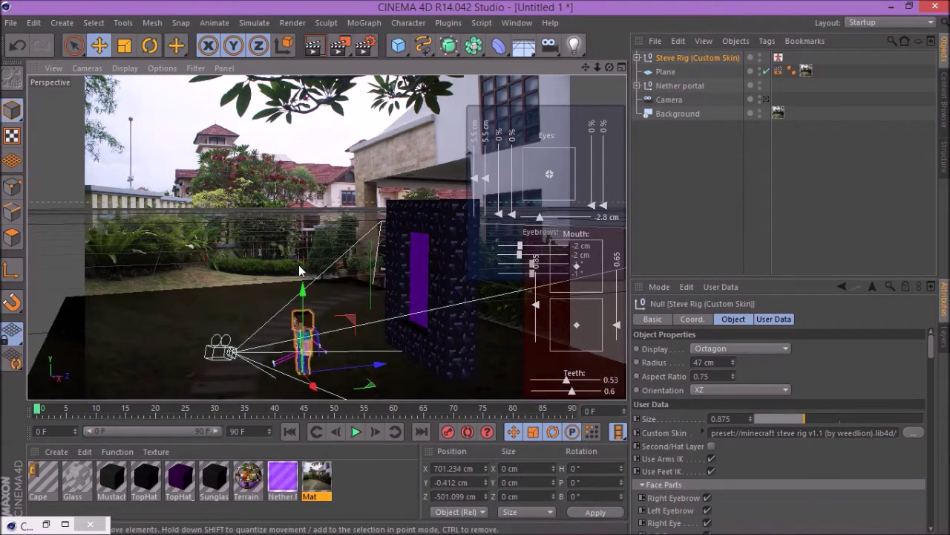
# Step: Raise the Steve rig to about Y 0.36 cm, at floor plane level, checking it in a close-up outside the scene camera
pyautogui.moveTo(301, 288); pyautogui.dragTo(301, 274)
pyautogui.hotkey('ctrl', 'z')
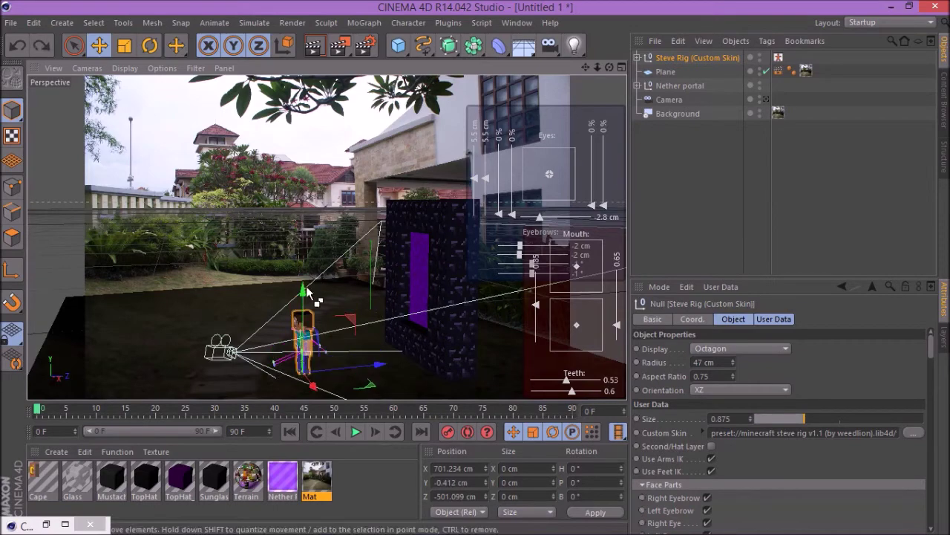
pyautogui.click(767, 99)
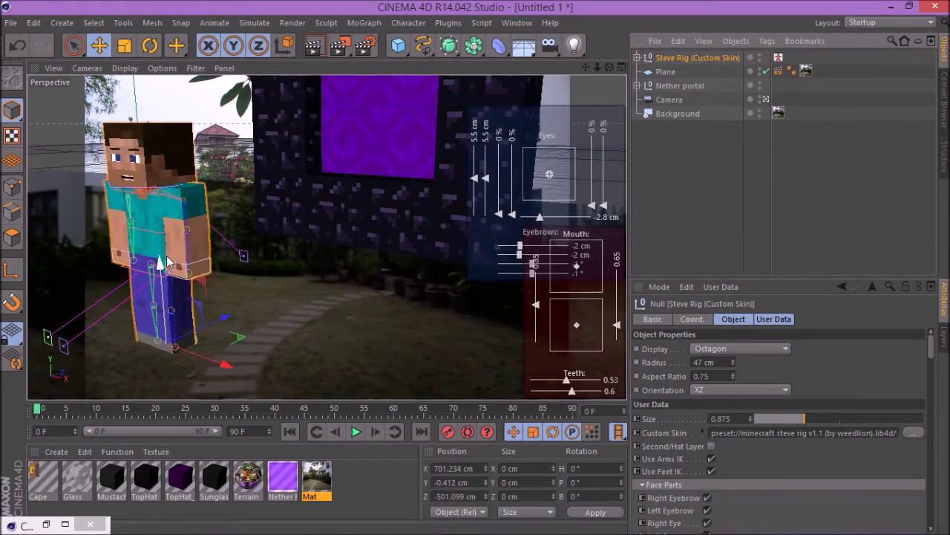
pyautogui.moveTo(162, 266); pyautogui.dragTo(163, 267)
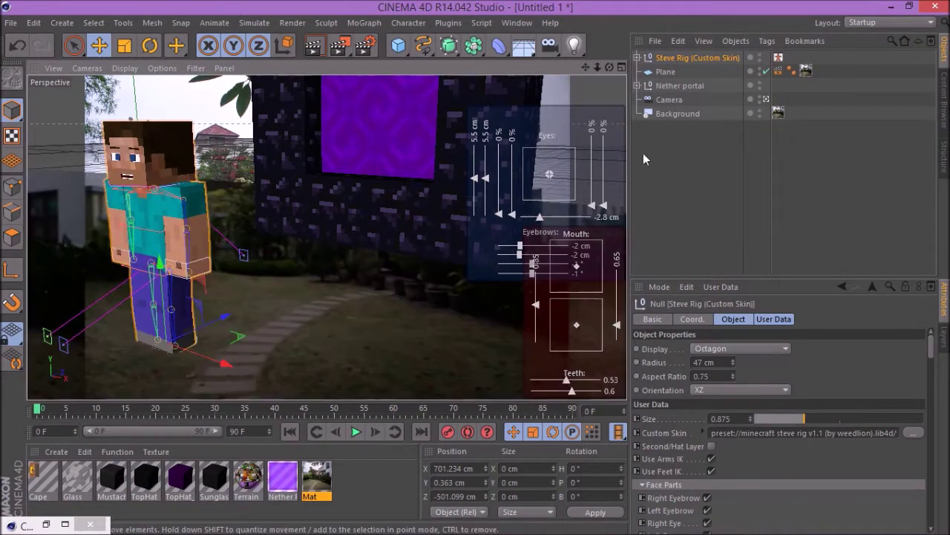
# Step: Move the Steve rig closer to the portal, to about Z -277 cm, and compare its placement with the edited reference picture
pyautogui.click(766, 99)
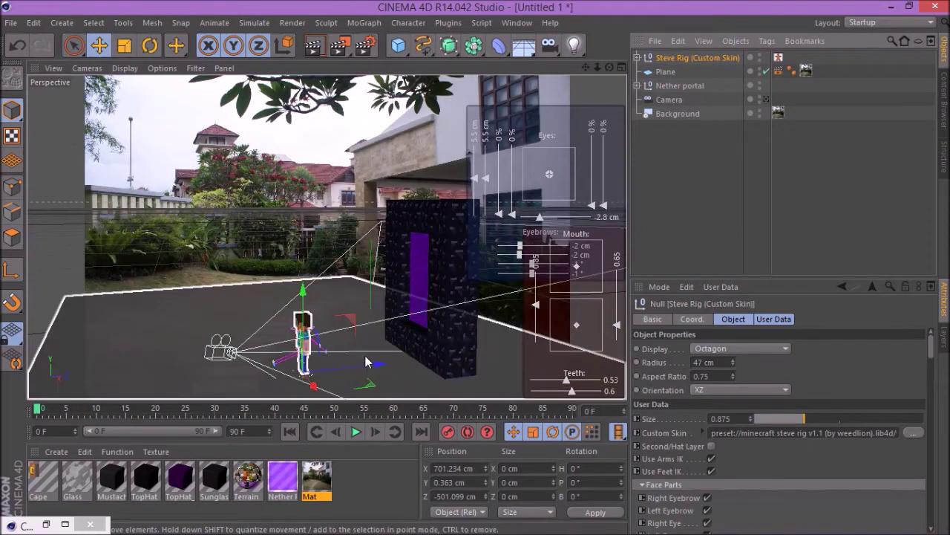
pyautogui.moveTo(379, 367); pyautogui.dragTo(441, 367)
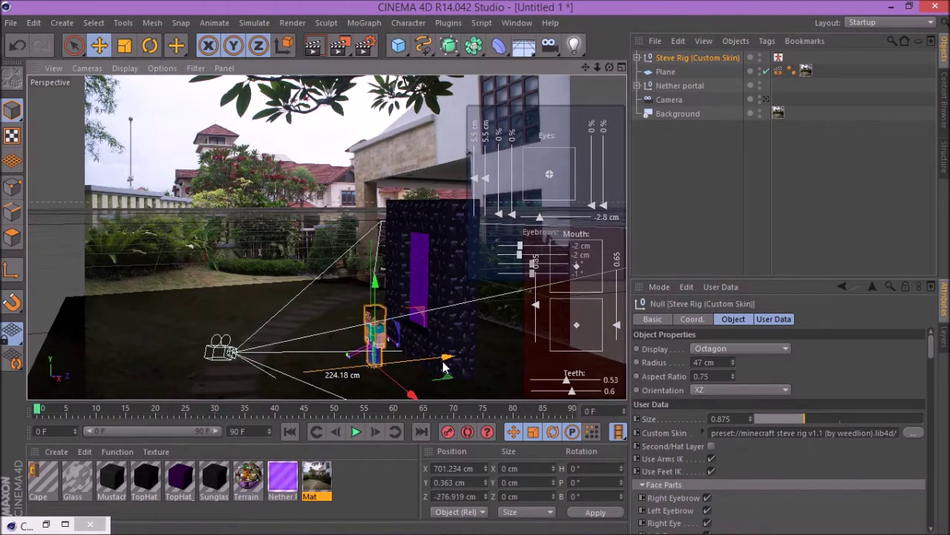
pyautogui.moveTo(672, 524)
pyautogui.click(711, 522)
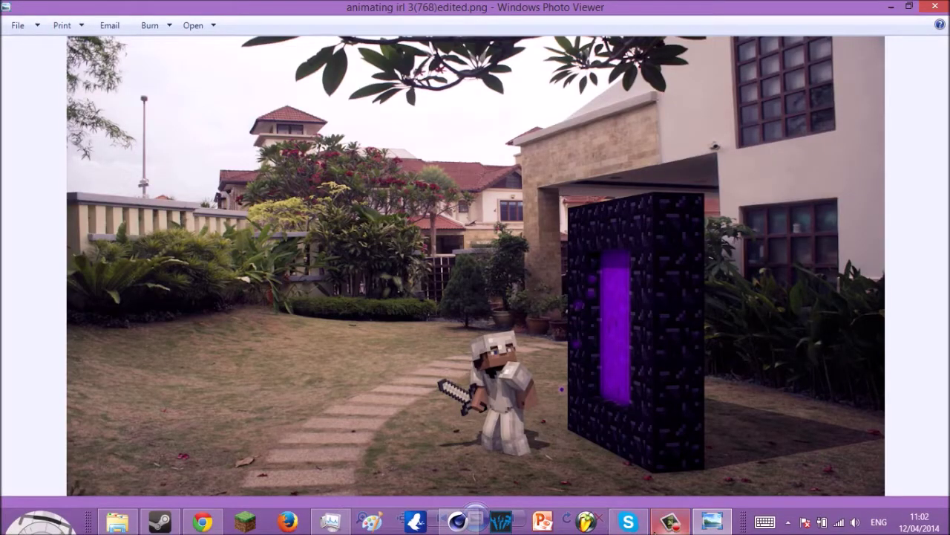
pyautogui.click(457, 522)
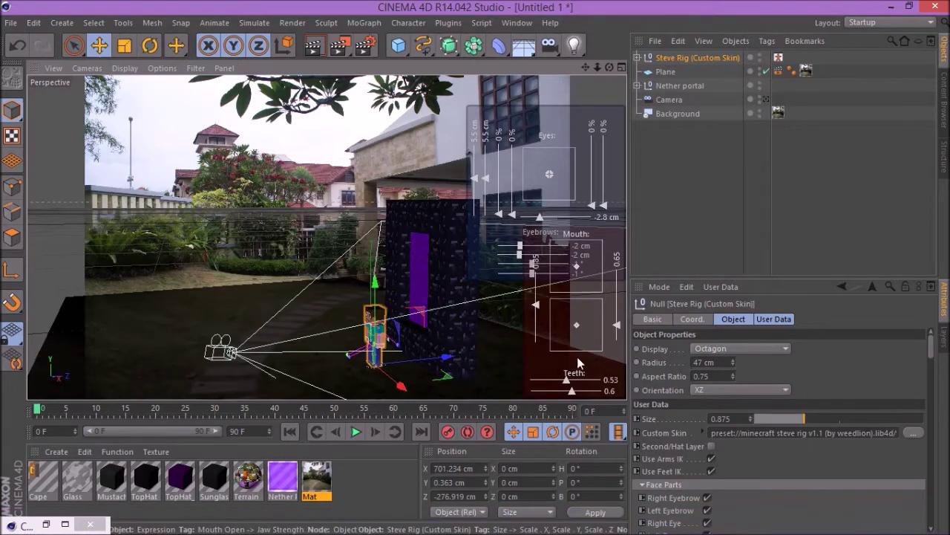
# Step: Enlarge the Steve rig to size 1.16 and move it away from the portal to about Z -353 cm
pyautogui.click(707, 56)
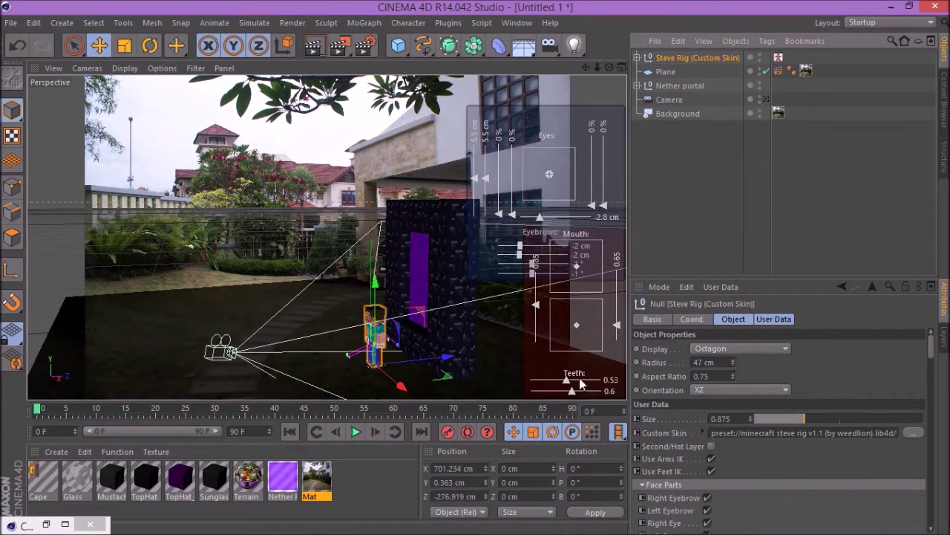
pyautogui.moveTo(808, 420); pyautogui.dragTo(819, 424)
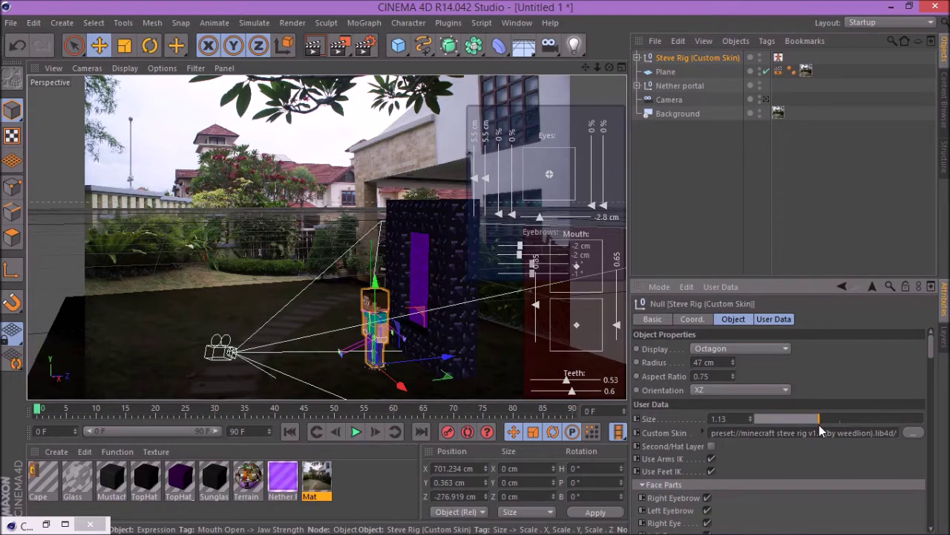
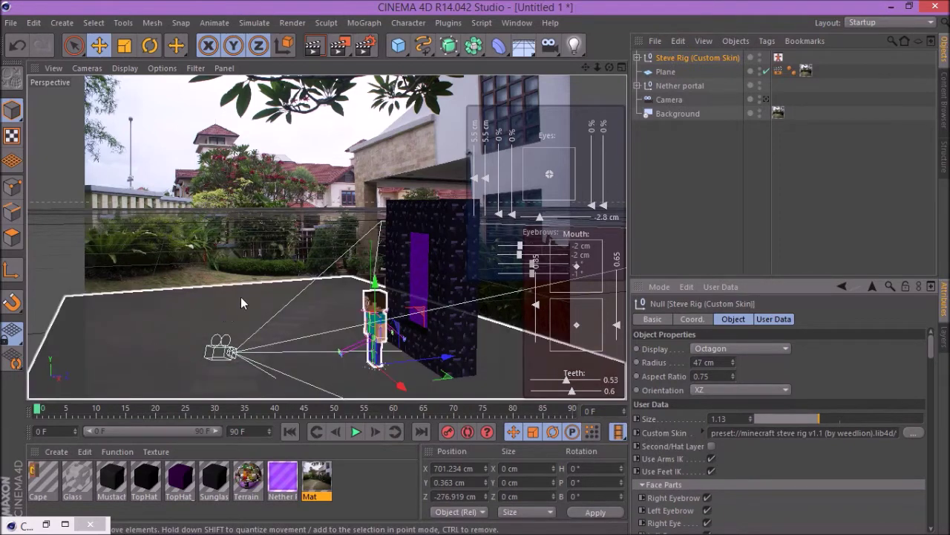
pyautogui.moveTo(816, 423); pyautogui.dragTo(822, 419)
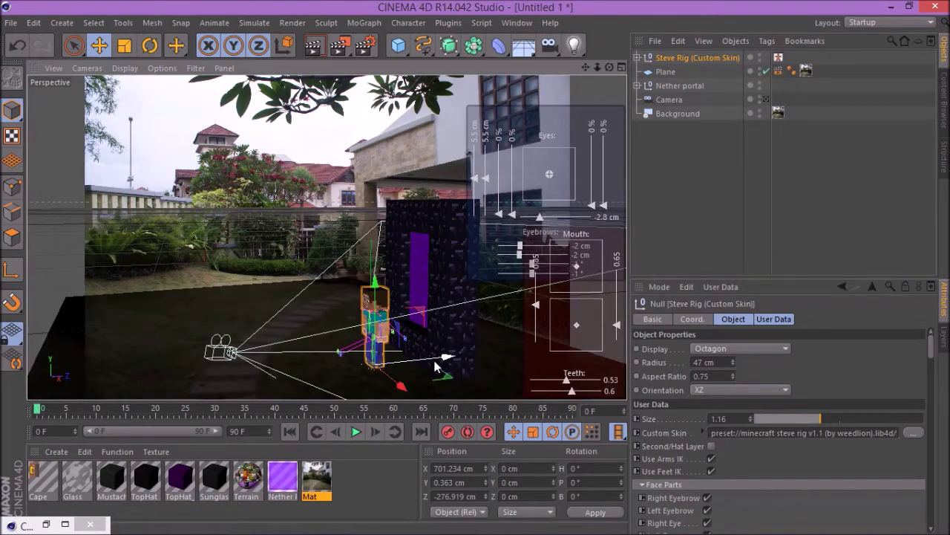
pyautogui.moveTo(443, 360); pyautogui.dragTo(422, 361)
# Step: Enable the Steve rig's helmet, chestplate, leggings and boots armor
pyautogui.moveTo(932, 349); pyautogui.dragTo(930, 456)
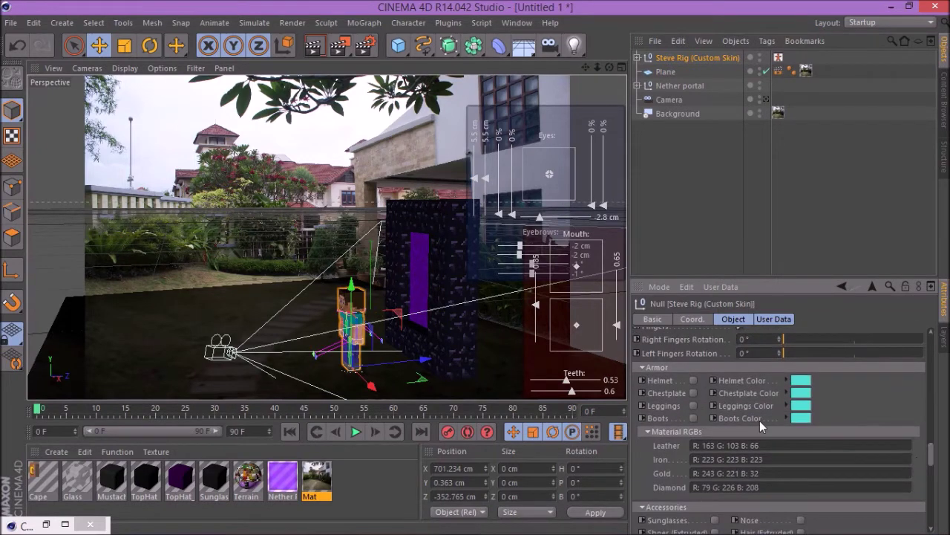
pyautogui.click(693, 393)
pyautogui.click(693, 405)
pyautogui.click(693, 418)
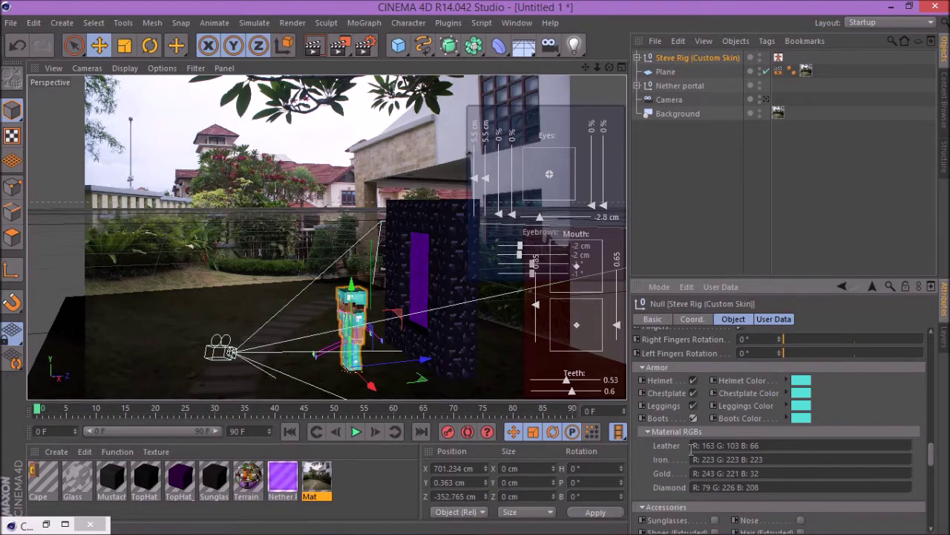
# Step: Set the helmet color to the iron RGB value 223, 223, 223
pyautogui.click(804, 382)
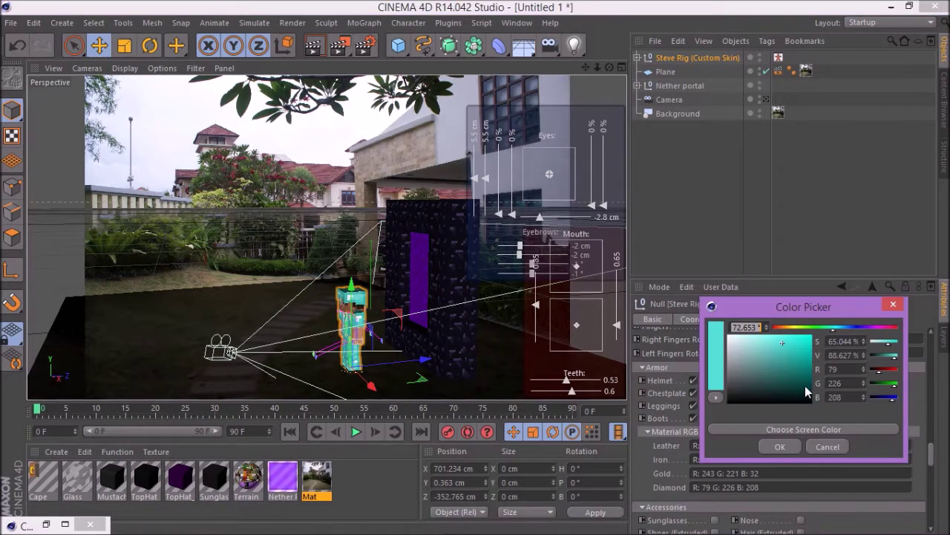
pyautogui.moveTo(830, 308); pyautogui.dragTo(827, 253)
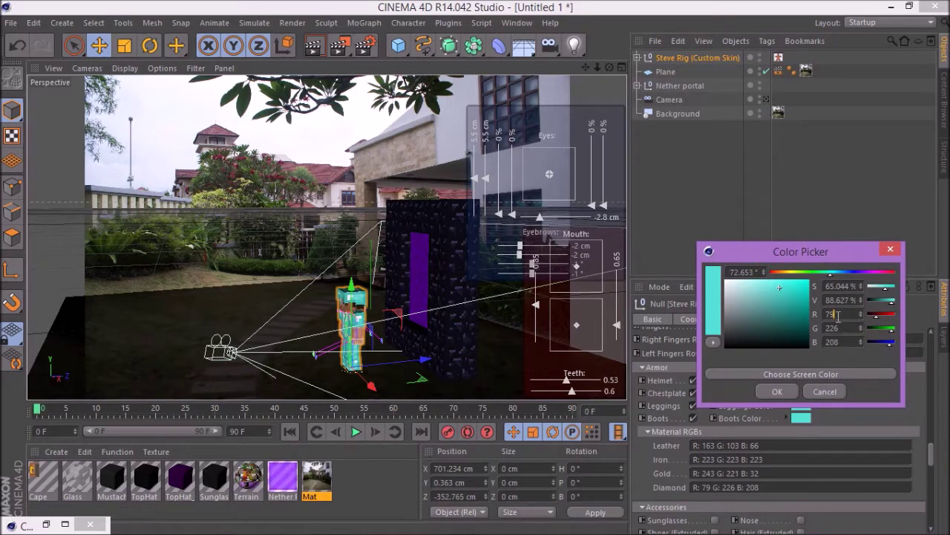
pyautogui.write('223')
pyautogui.press('Tab')
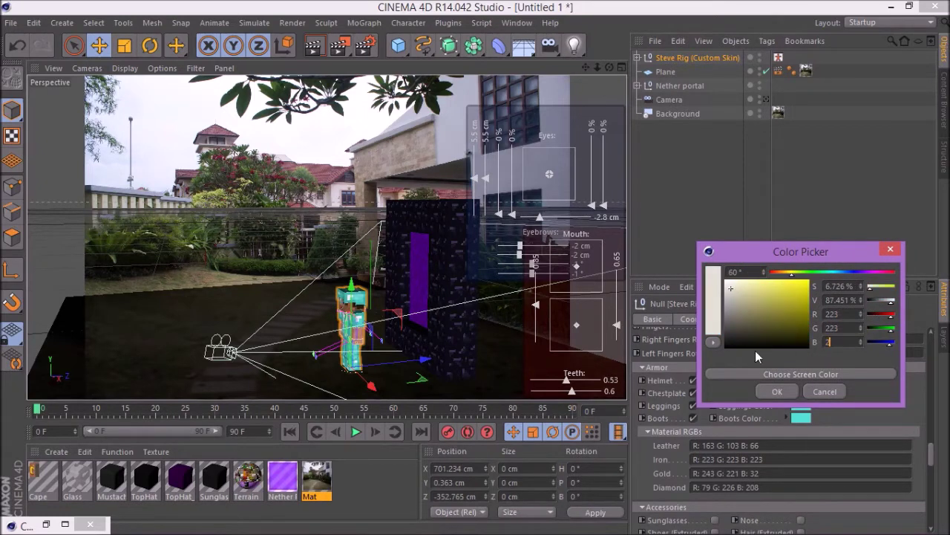
pyautogui.click(776, 397)
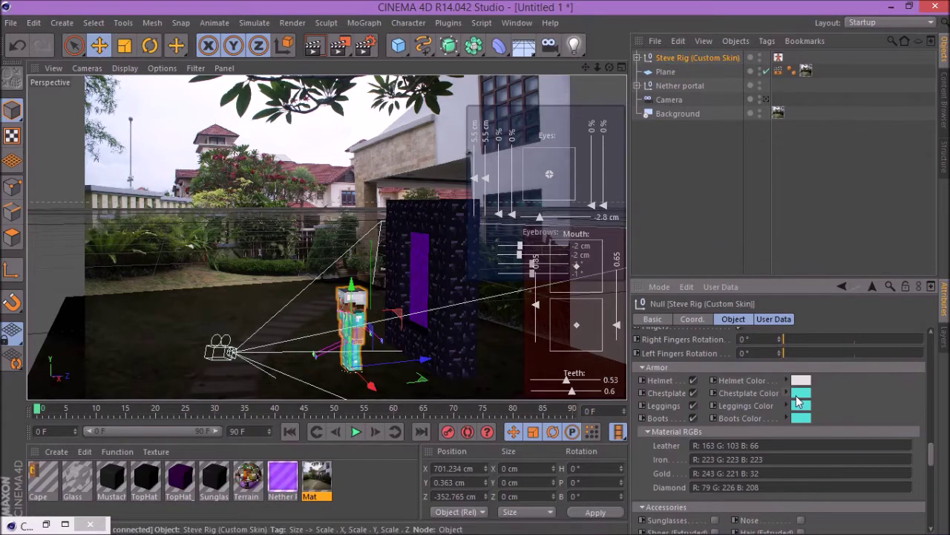
# Step: Set the chestplate color to the iron RGB value 223, 223, 223
pyautogui.click(805, 392)
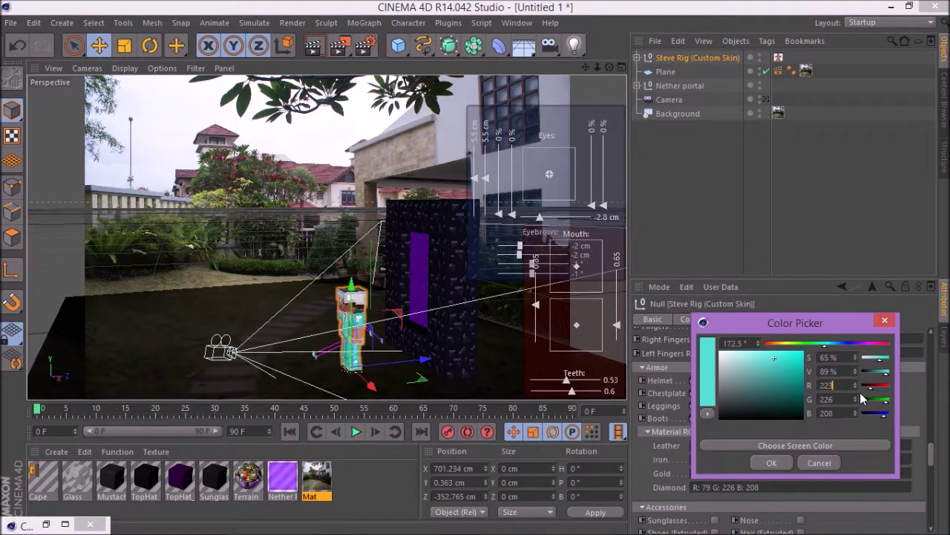
pyautogui.write('223')
pyautogui.press('Tab')
pyautogui.write('223')
pyautogui.press('Tab')
pyautogui.write('23')
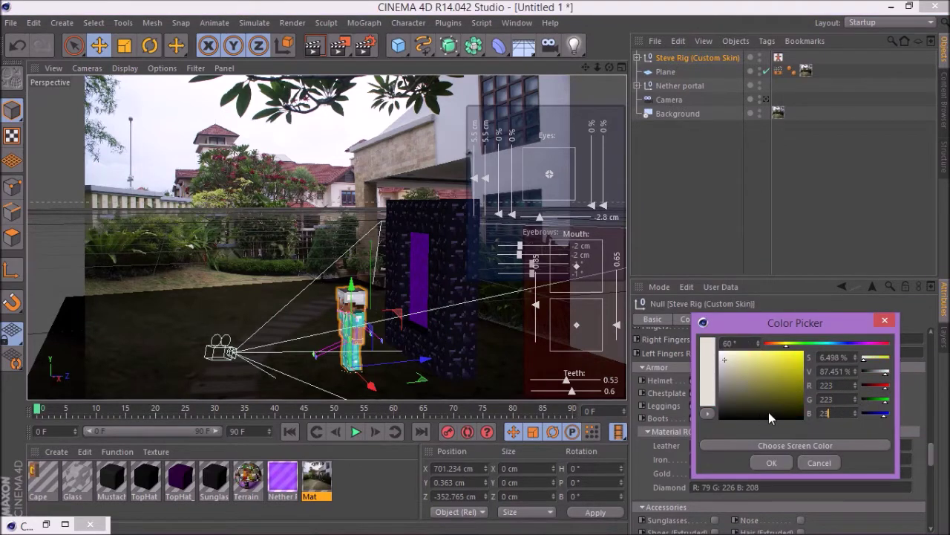
pyautogui.write('3')
pyautogui.click(772, 462)
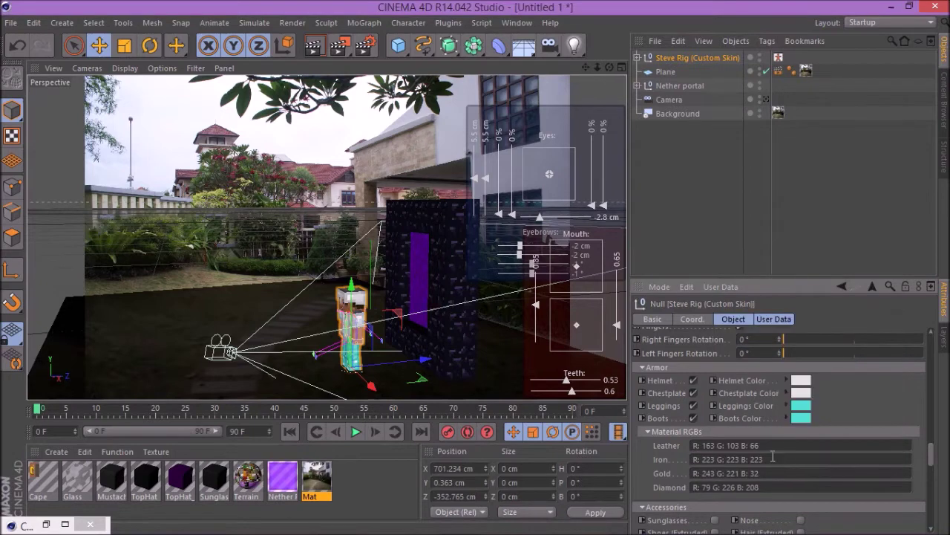
# Step: Set the leggings color to the iron RGB value 223, 223, 223
pyautogui.click(772, 487)
pyautogui.write('22')
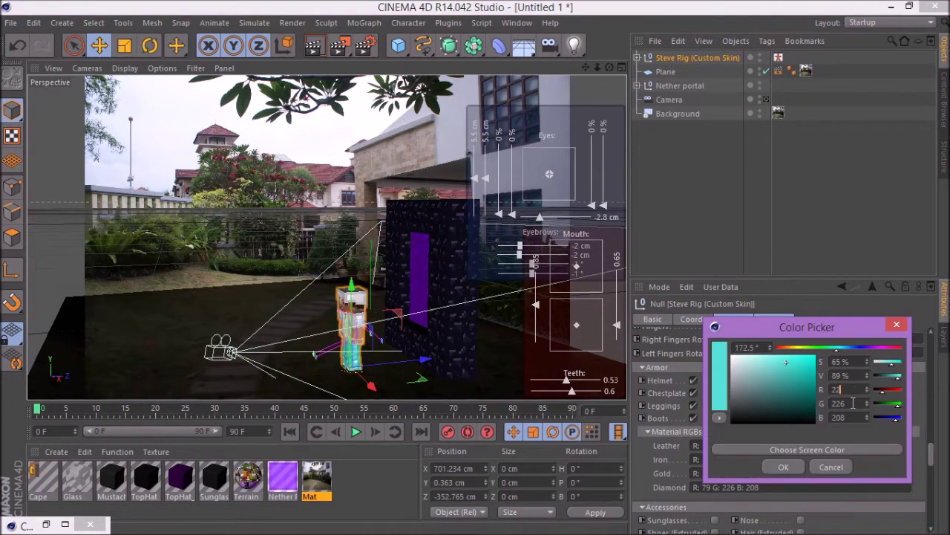
pyautogui.write('3')
pyautogui.press('Tab')
pyautogui.write('223')
pyautogui.press('Tab')
pyautogui.write('2')
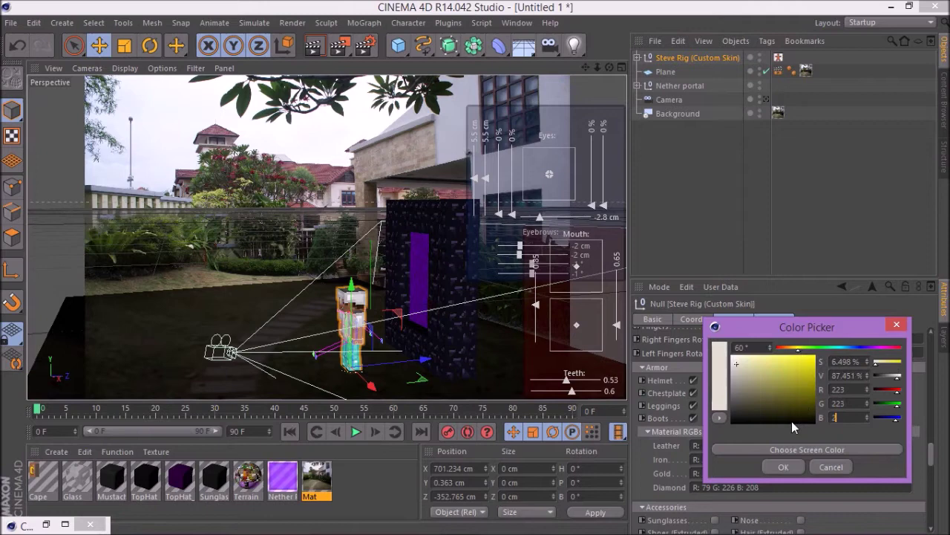
pyautogui.click(785, 466)
# Step: Set the boots color to the iron RGB value 223, 223, 223
pyautogui.click(800, 419)
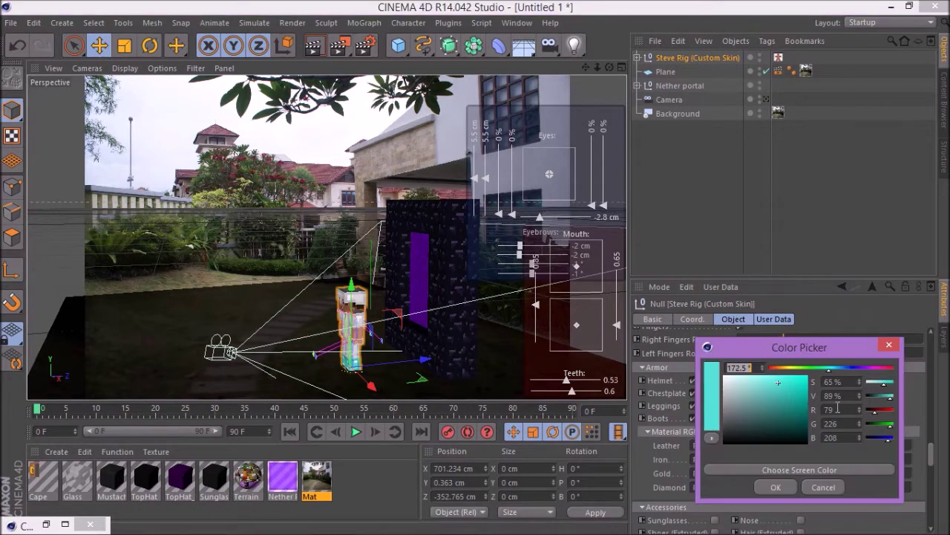
pyautogui.write('223')
pyautogui.press('Tab')
pyautogui.write('223')
pyautogui.press('Tab')
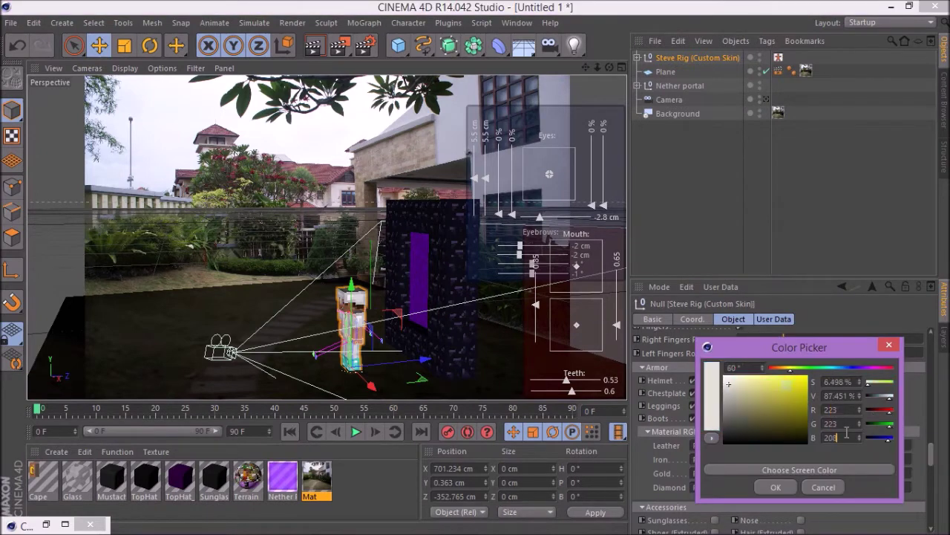
pyautogui.click(783, 487)
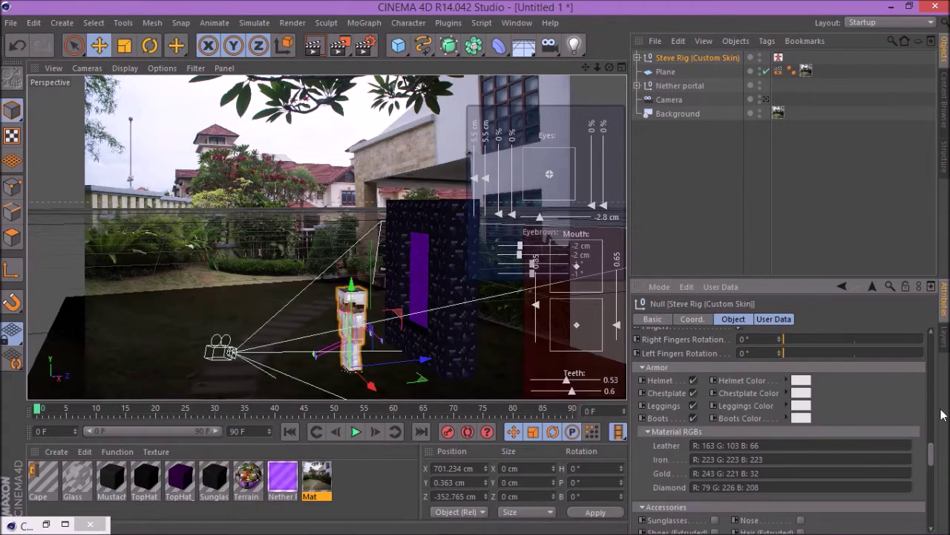
# Step: Examine the Steve rig's accessory options, including Shoes (Extruded)
pyautogui.moveTo(933, 451); pyautogui.dragTo(934, 458)
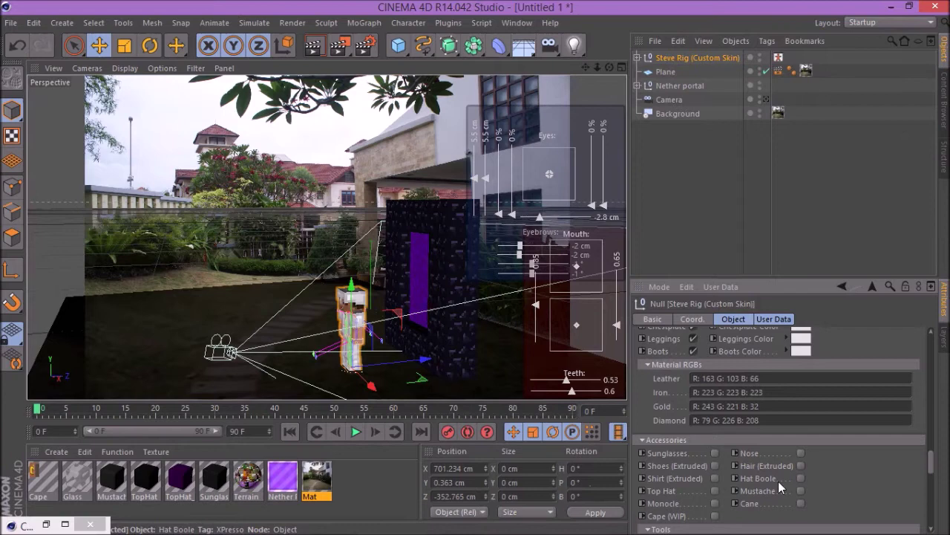
pyautogui.click(643, 439)
pyautogui.click(643, 440)
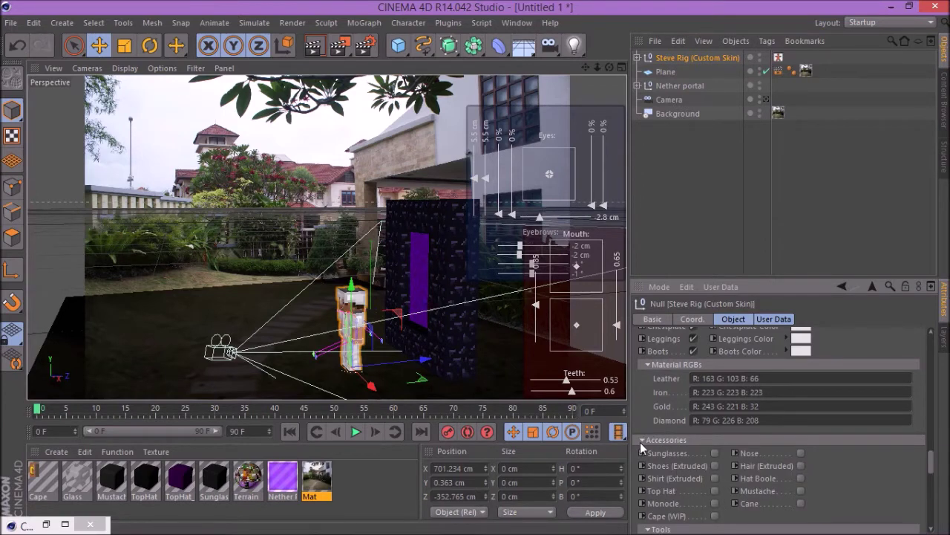
pyautogui.click(715, 466)
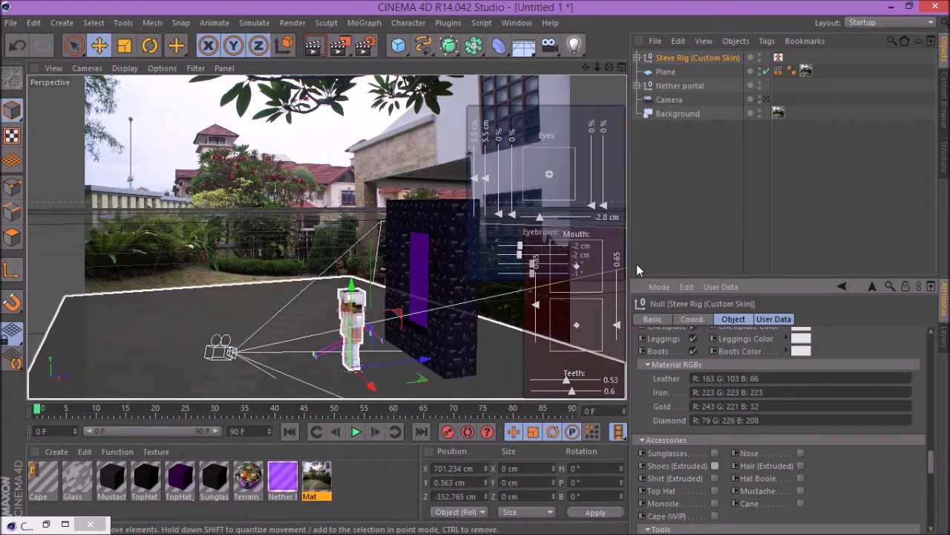
# Step: Inspect the armored Steve rig close up through the Camera and render a preview of it in the viewport
pyautogui.click(765, 99)
pyautogui.scroll(5, 249, 353)
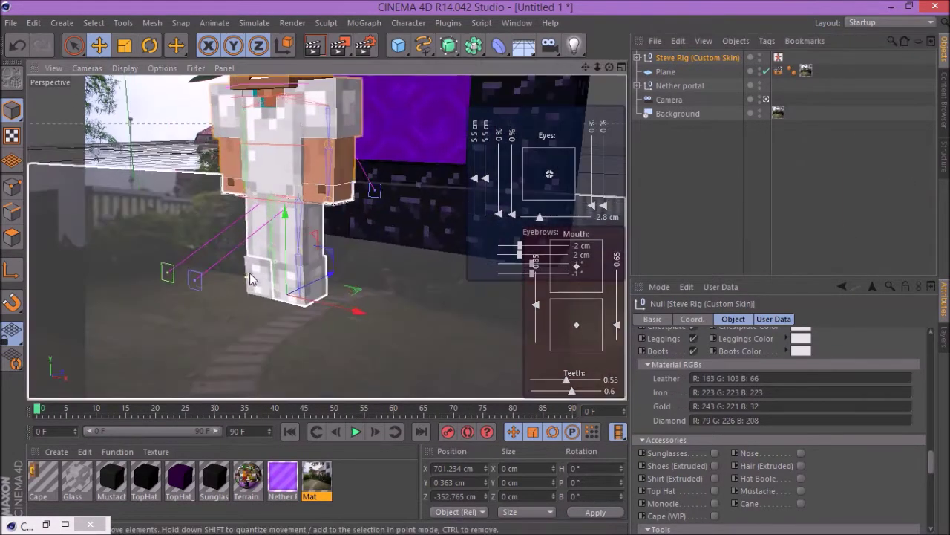
pyautogui.scroll(-5, 251, 279)
pyautogui.moveTo(609, 67); pyautogui.dragTo(556, 85)
pyautogui.moveTo(326, 237); pyautogui.dragTo(606, 66)
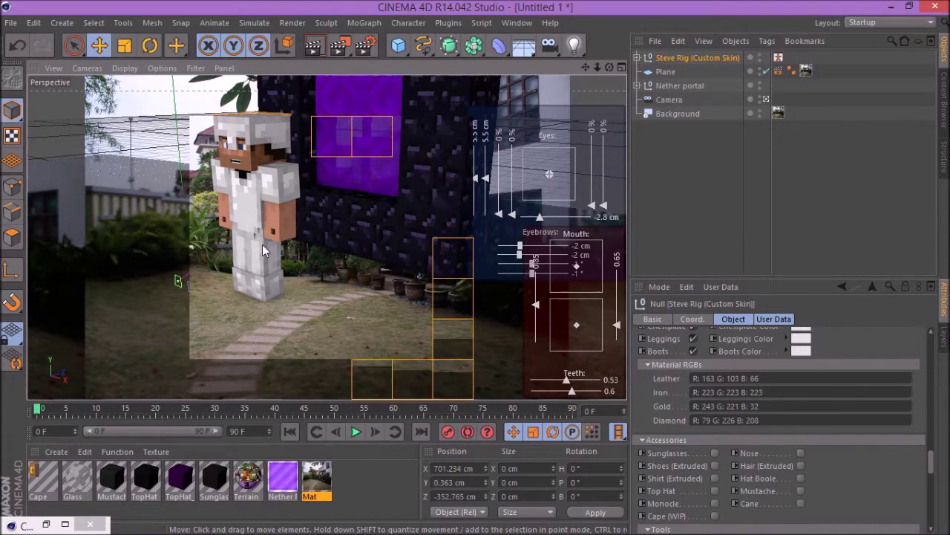
pyautogui.click(376, 355)
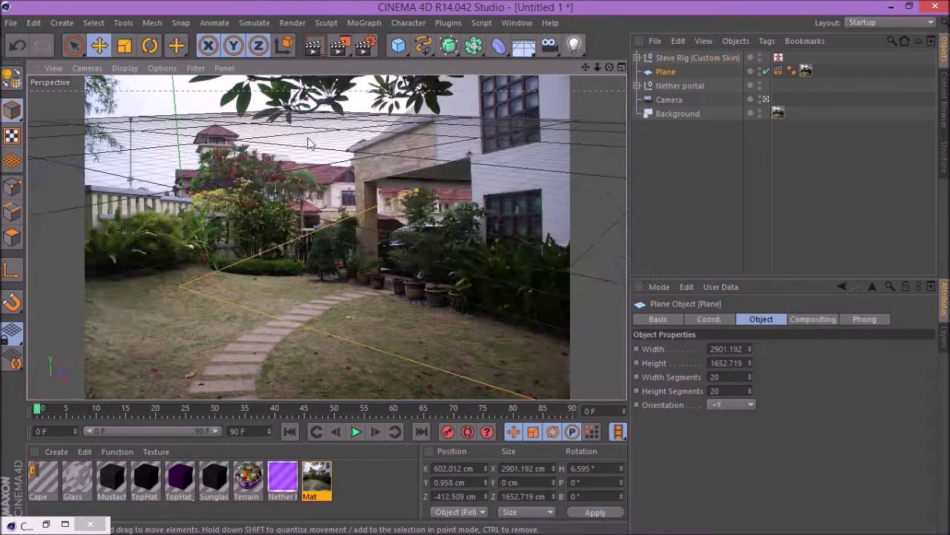
# Step: Frame the armored Steve rig close up through the Camera and check the character's pose in the edited reference picture
pyautogui.click(767, 100)
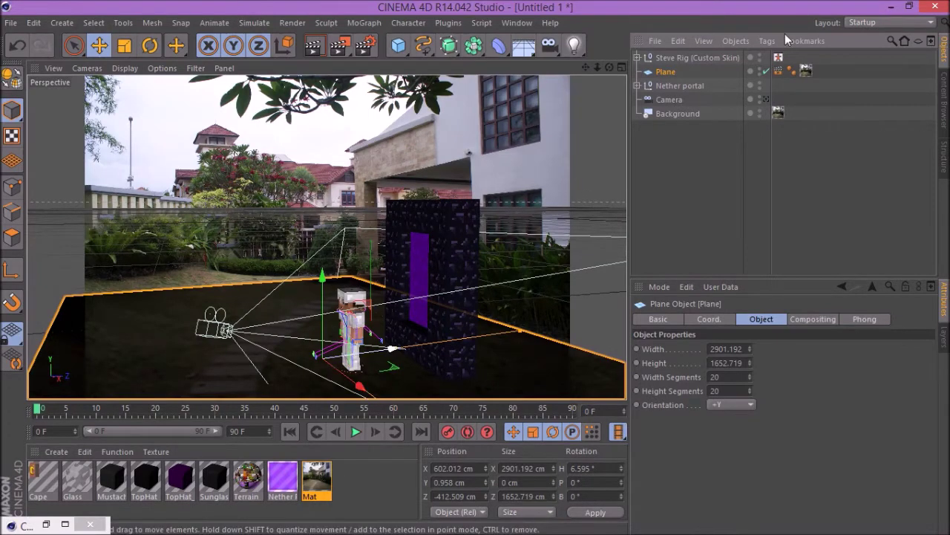
pyautogui.click(767, 99)
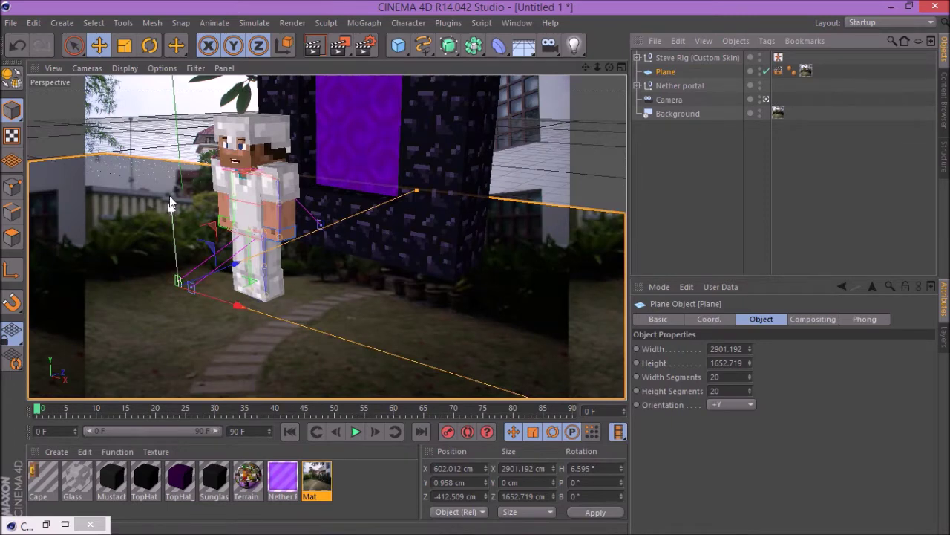
pyautogui.scroll(4, 202, 174)
pyautogui.scroll(-3, 202, 174)
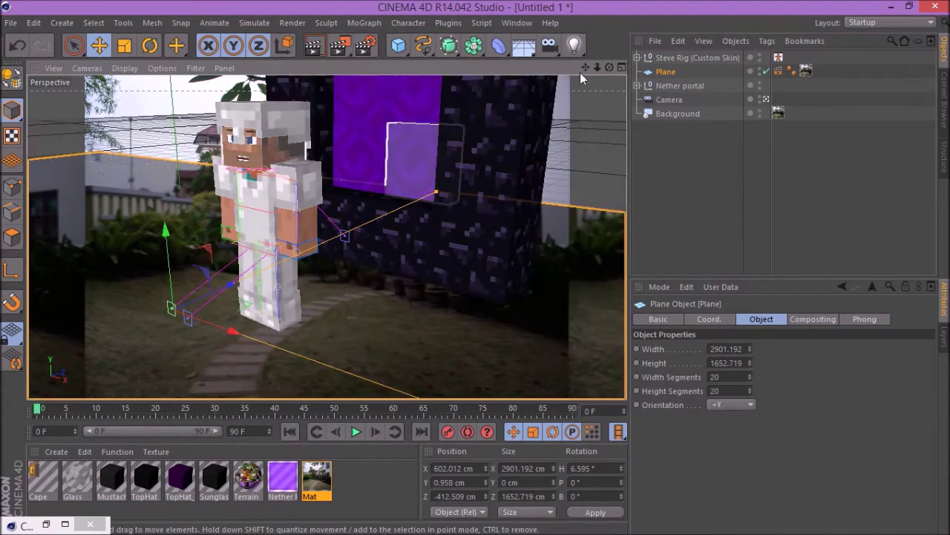
pyautogui.moveTo(610, 68); pyautogui.dragTo(326, 237)
pyautogui.scroll(2, 326, 237)
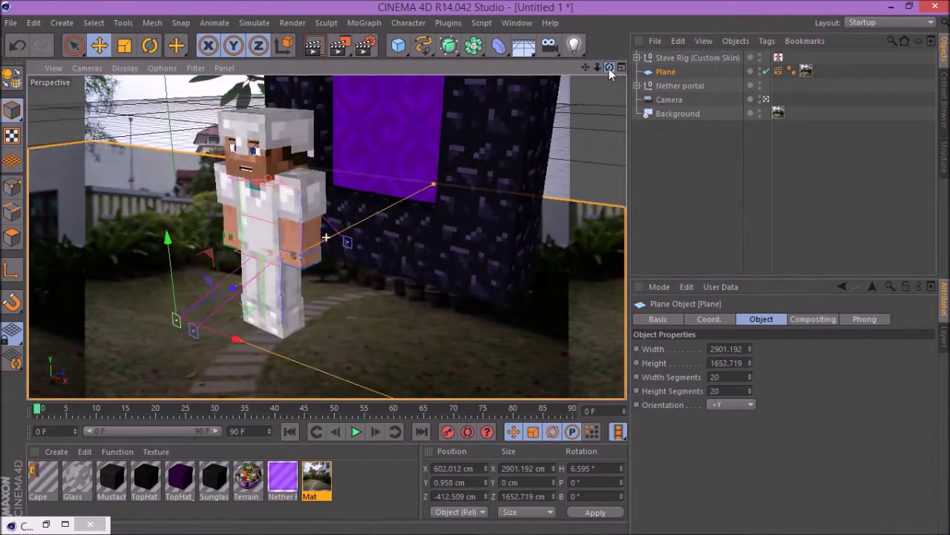
pyautogui.click(713, 522)
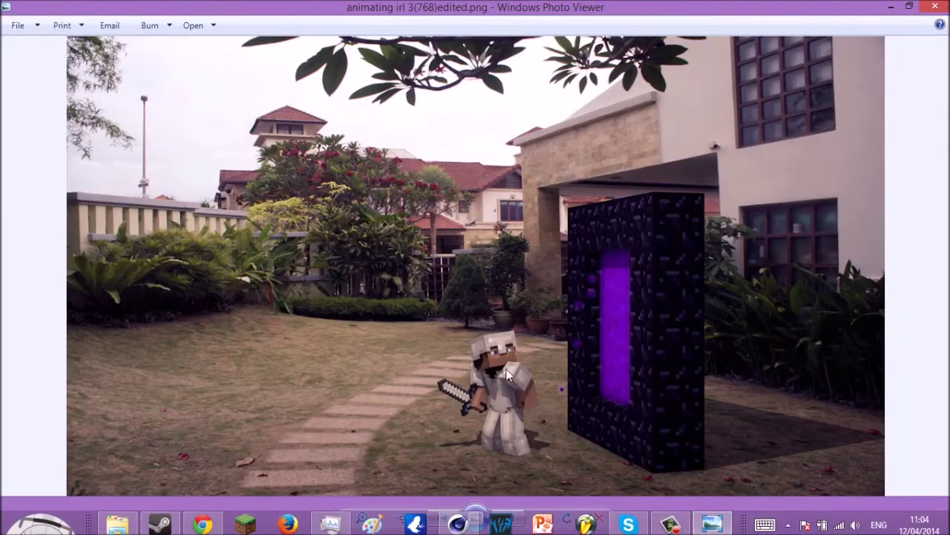
pyautogui.moveTo(632, 526)
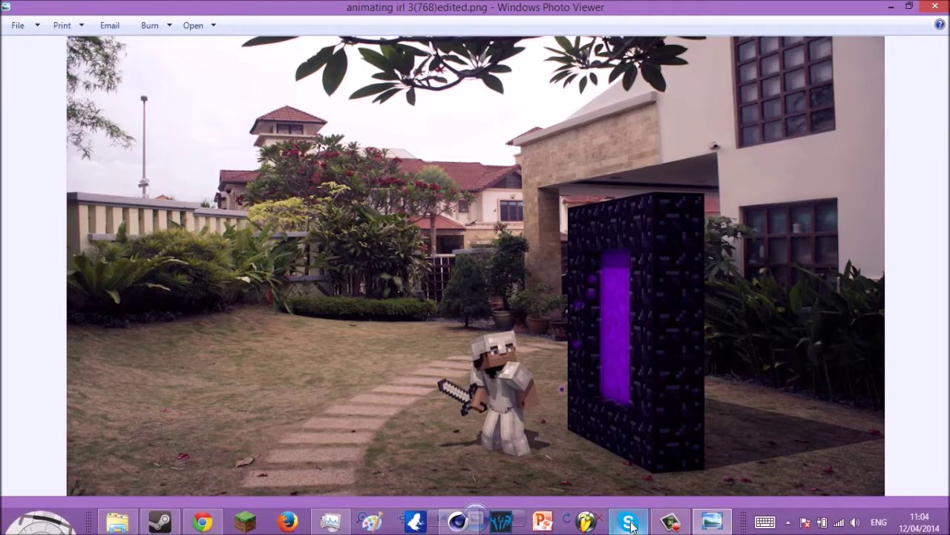
pyautogui.click(479, 525)
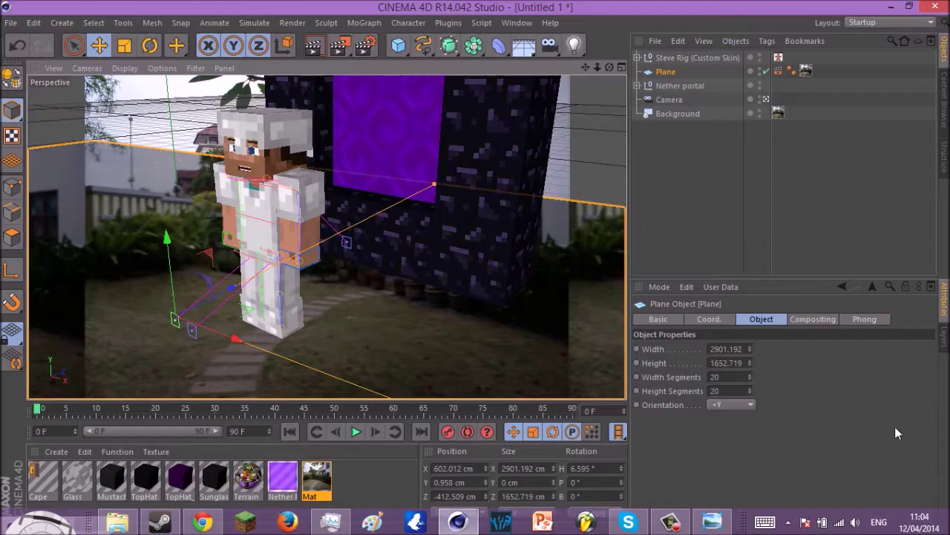
# Step: Switch the setup of the Visual Selector tag on Steve Rig (Custom Skin) to Edit mode
pyautogui.click(778, 58)
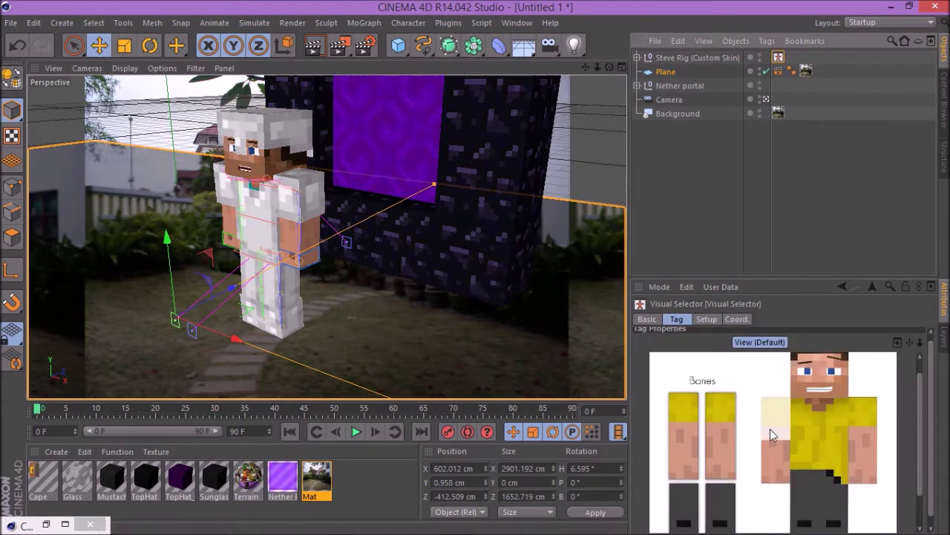
pyautogui.scroll(-1, 701, 405)
pyautogui.scroll(1, 712, 405)
pyautogui.scroll(-2, 779, 416)
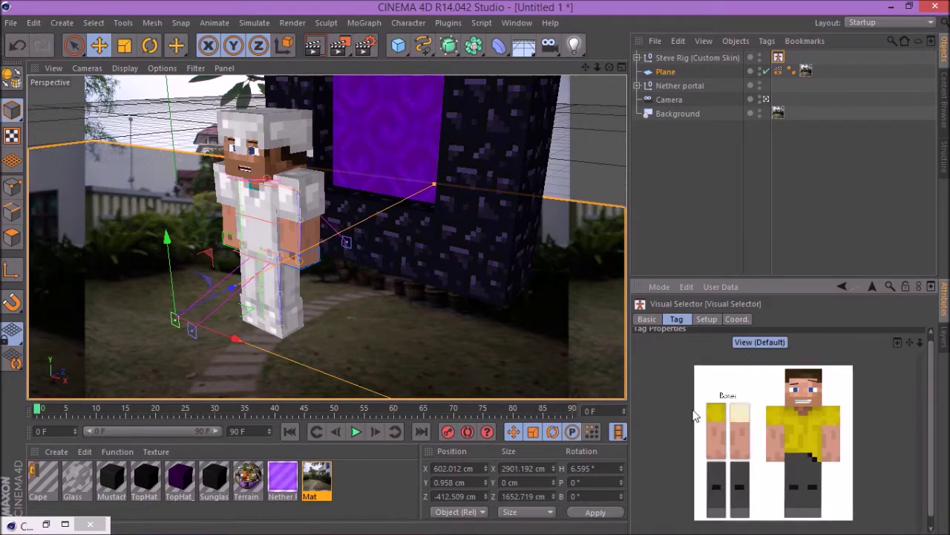
pyautogui.click(705, 319)
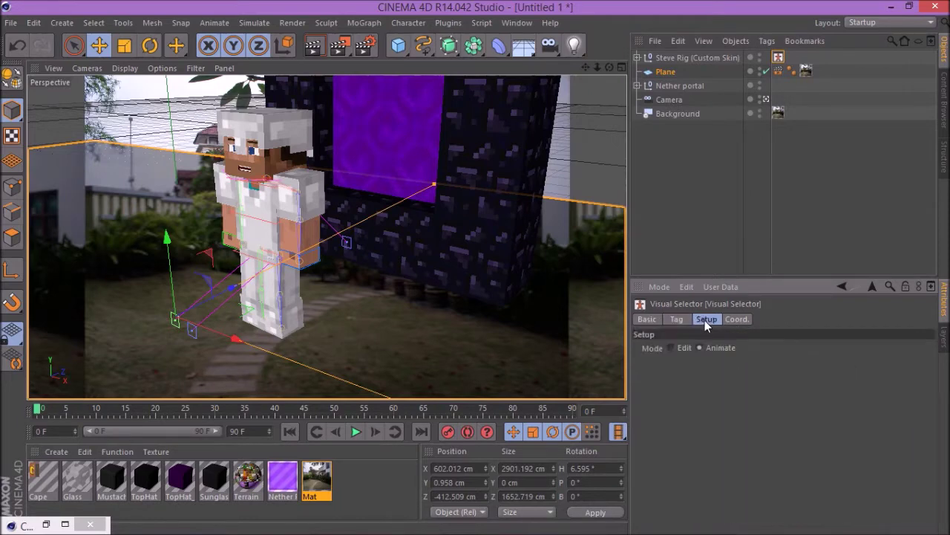
pyautogui.click(671, 348)
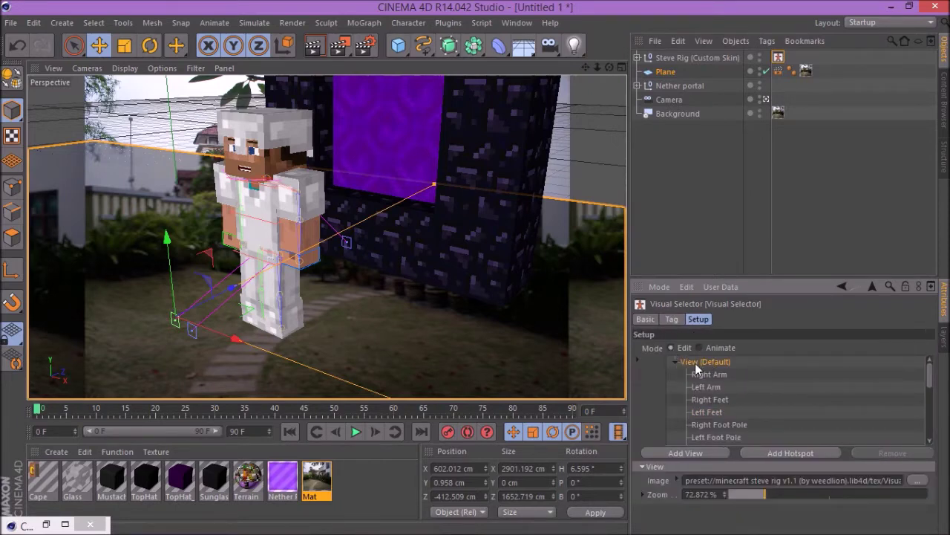
pyautogui.click(918, 481)
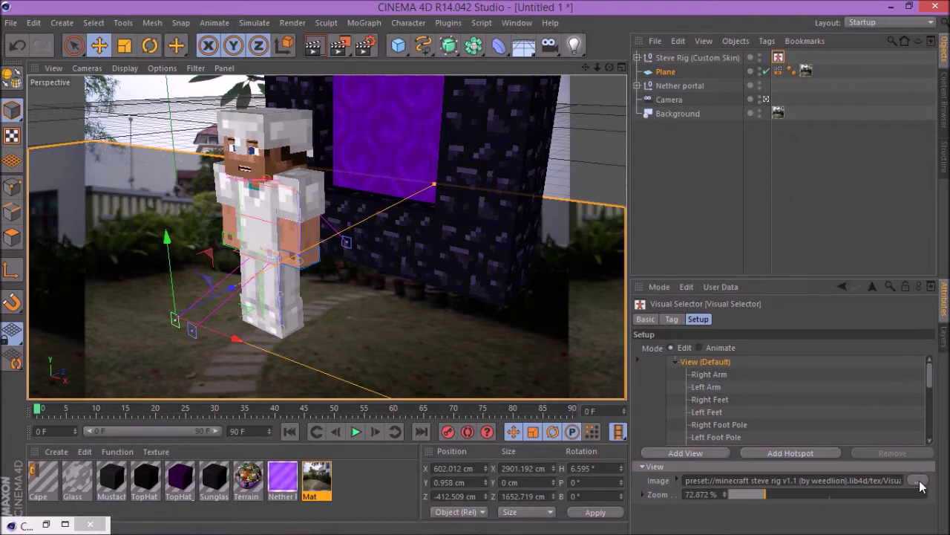
pyautogui.click(448, 24)
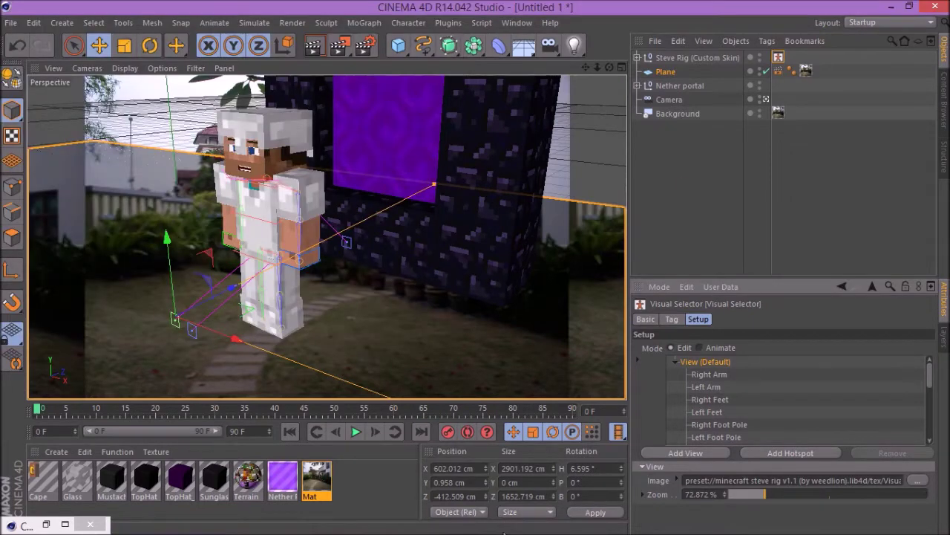
# Step: Bring up the Content Browser and open the tex folder of the Minecraft Steve Rig v1.1 preset
pyautogui.moveTo(505, 534)
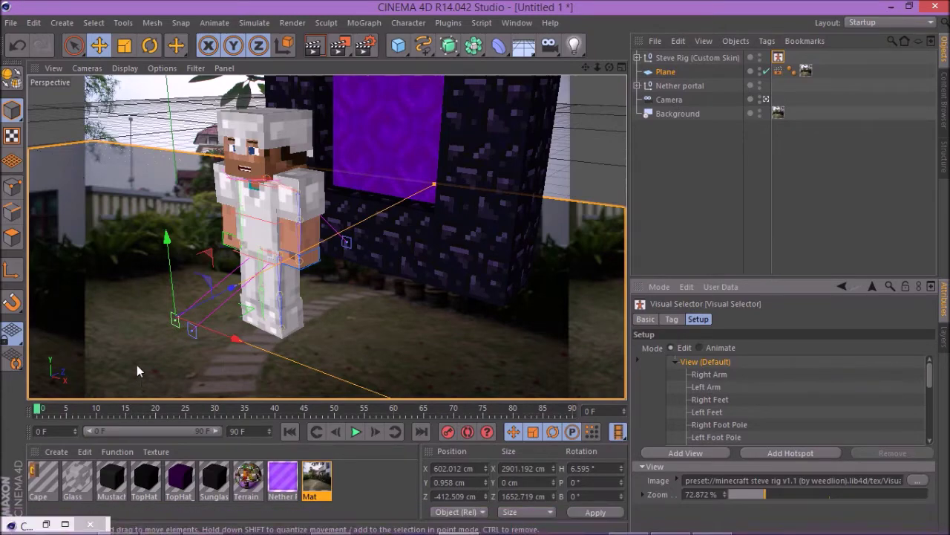
pyautogui.click(45, 525)
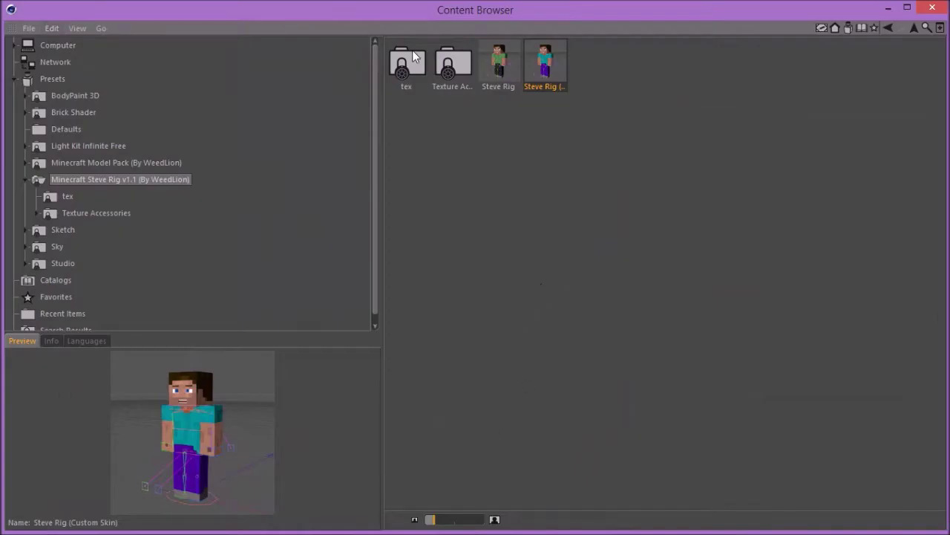
pyautogui.doubleClick(423, 65)
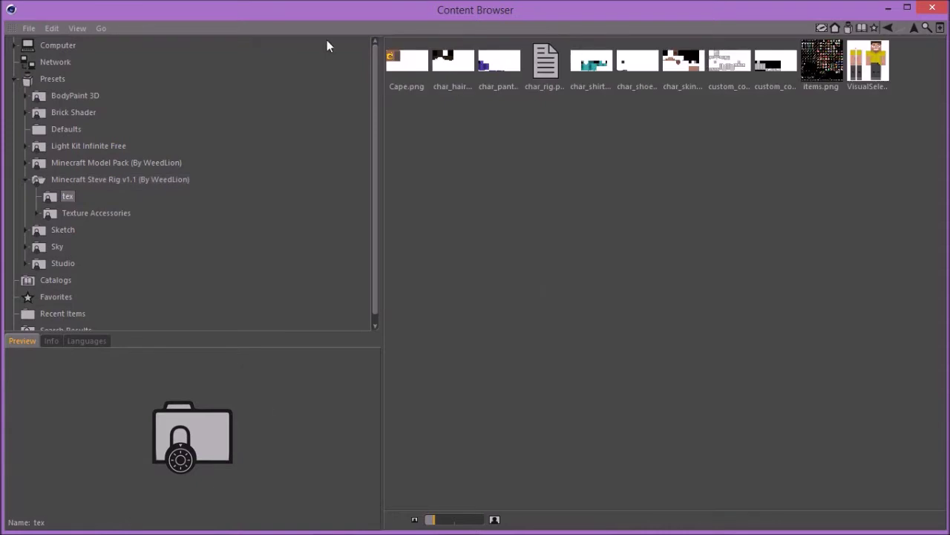
pyautogui.click(887, 28)
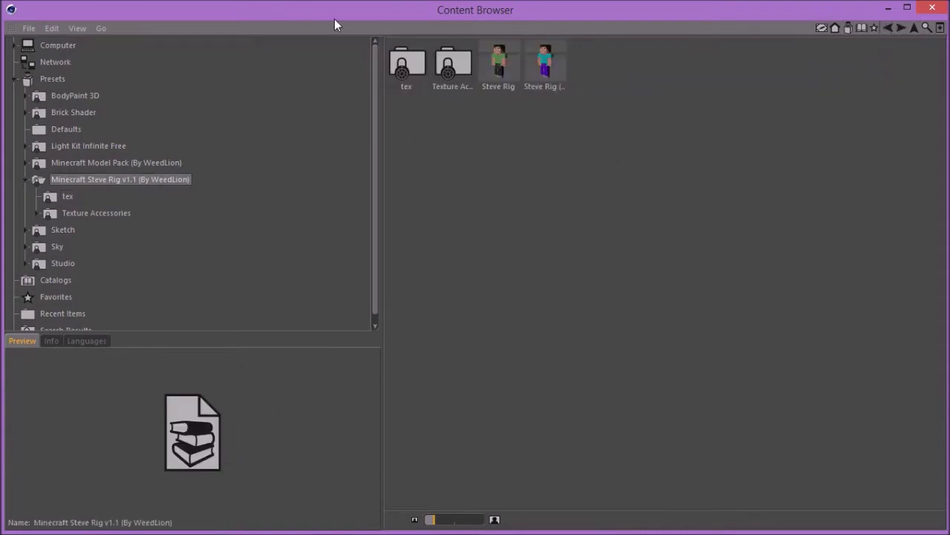
pyautogui.doubleClick(419, 63)
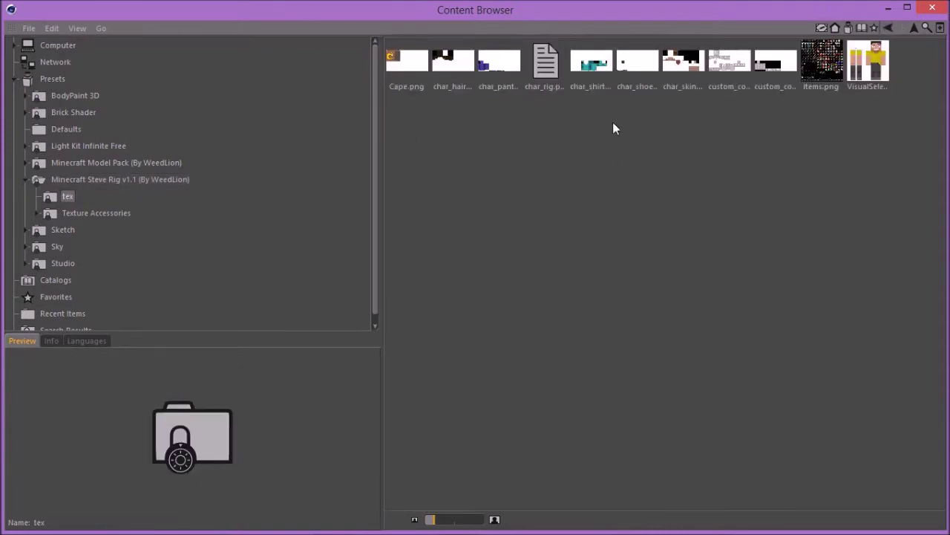
# Step: Select all texture files in the tex folder, from Cape.png through the VisualSelector image, and copy them
pyautogui.click(400, 66)
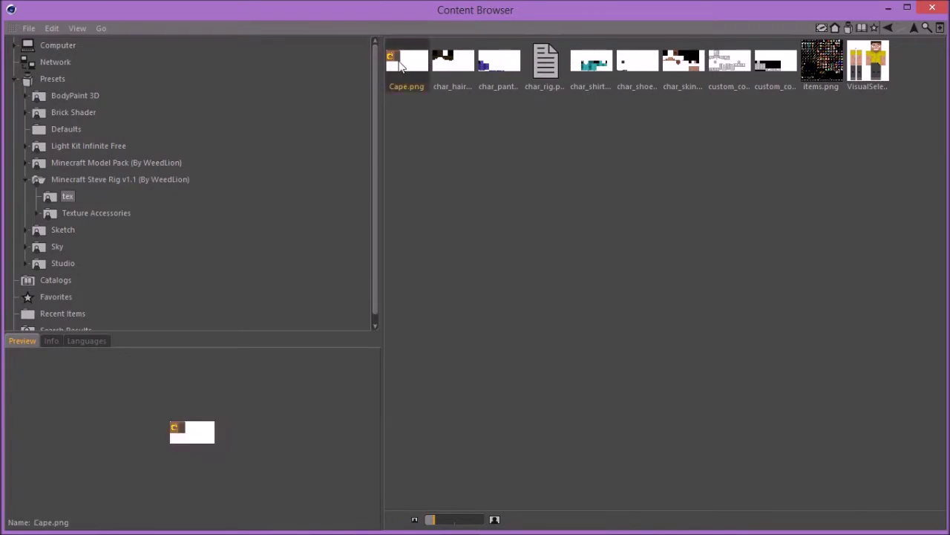
pyautogui.keyDown('shift'); pyautogui.click(857, 66); pyautogui.keyUp('shift')
pyautogui.click(112, 523)
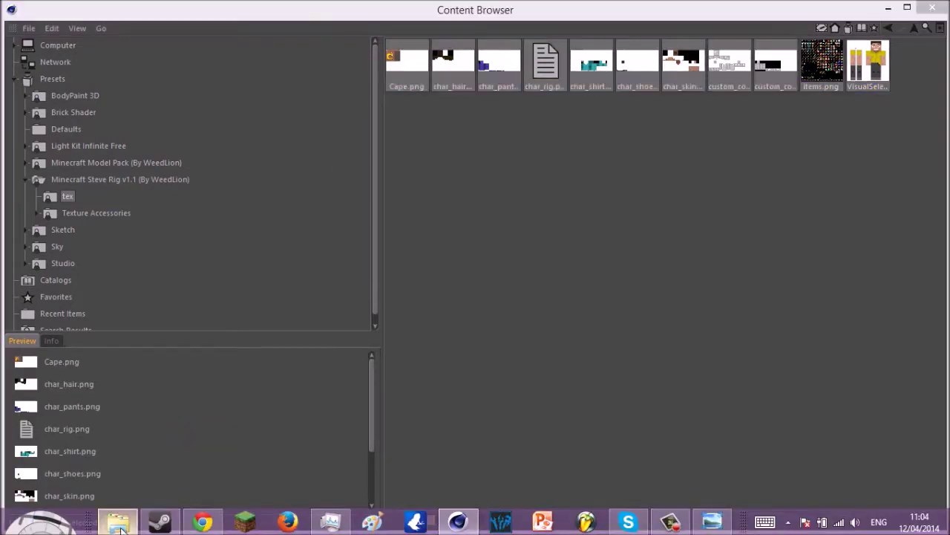
pyautogui.click(761, 65)
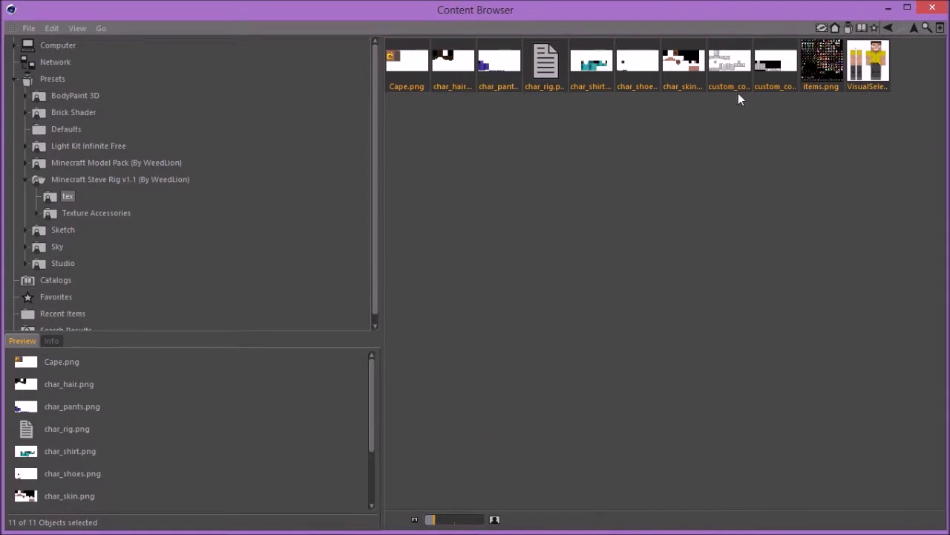
pyautogui.rightClick(887, 73)
pyautogui.click(901, 139)
# Step: Browse on drive C: to the user's Pictures folder and open its Cinema 4D Tex subfolder
pyautogui.click(61, 46)
pyautogui.doubleClick(416, 63)
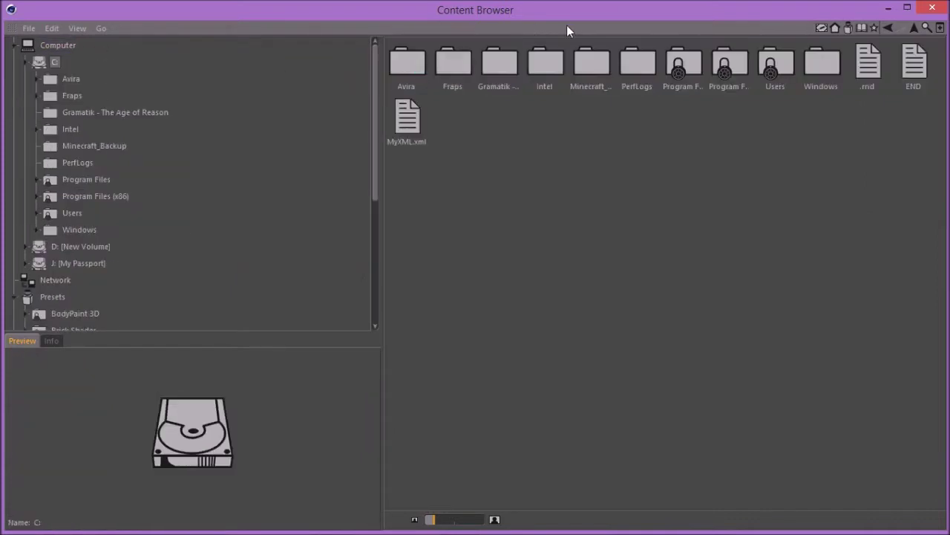
pyautogui.doubleClick(778, 63)
pyautogui.doubleClick(503, 70)
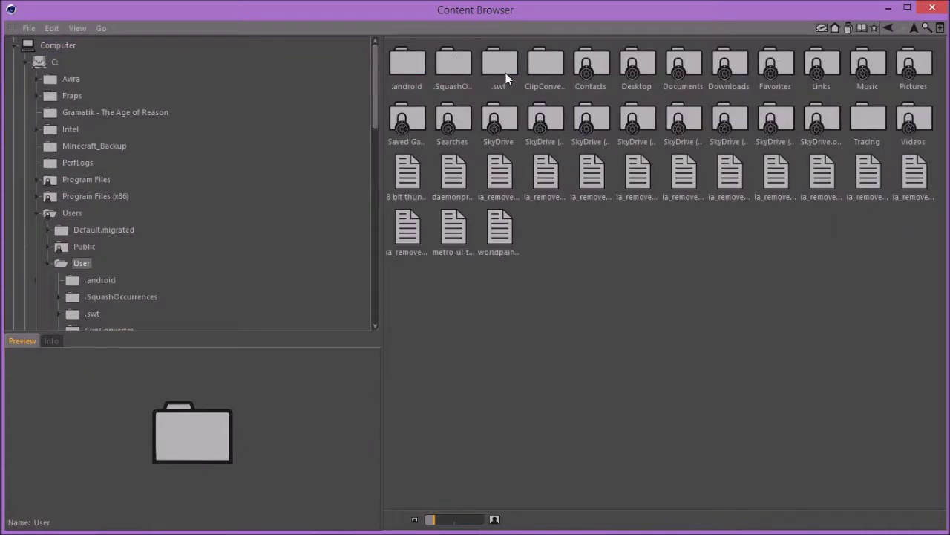
pyautogui.click(919, 71)
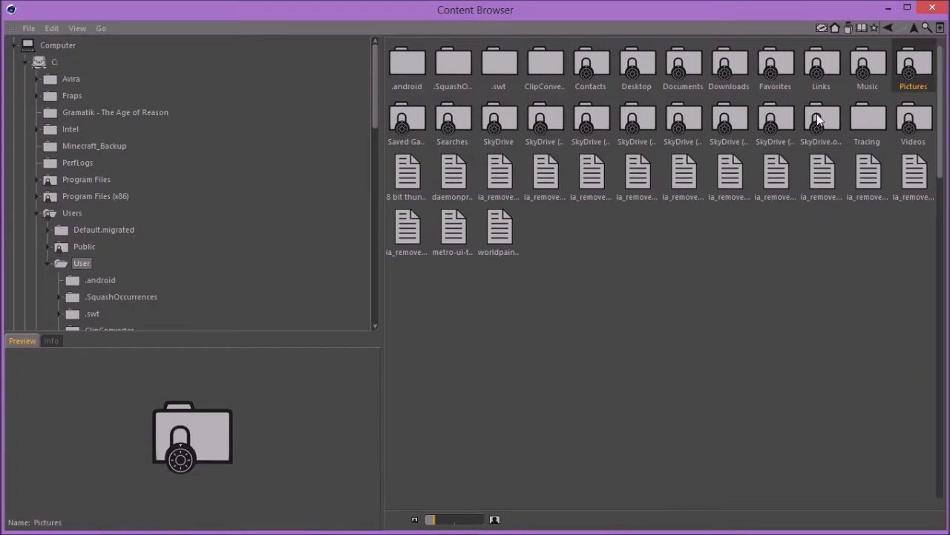
pyautogui.doubleClick(913, 71)
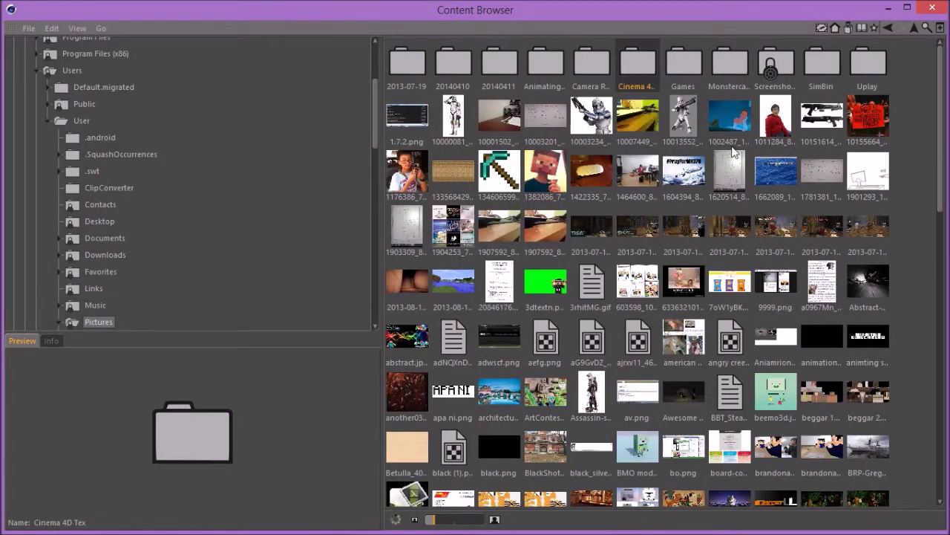
pyautogui.doubleClick(638, 76)
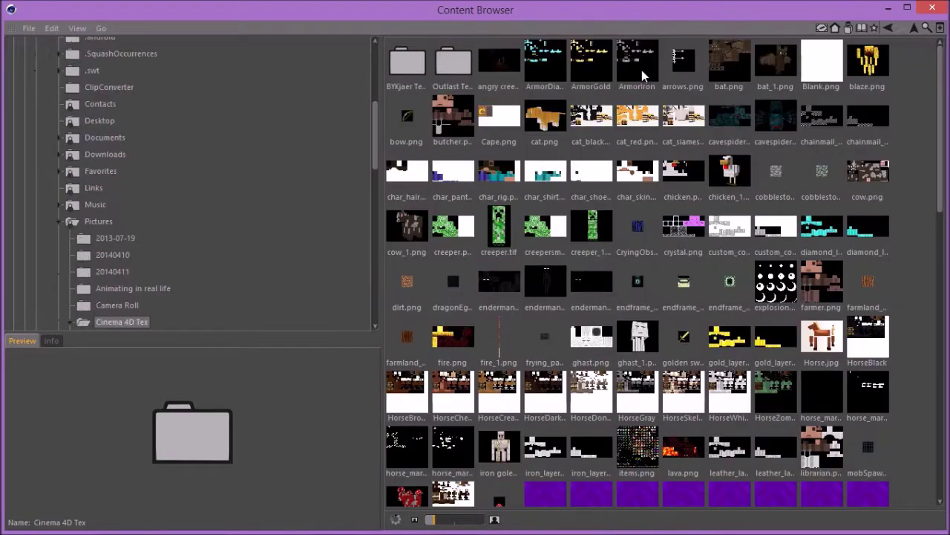
# Step: Look through the Cinema 4D Tex folder for the VisualSelector image, and close the Content Browser
pyautogui.doubleClick(641, 69)
pyautogui.click(850, 18)
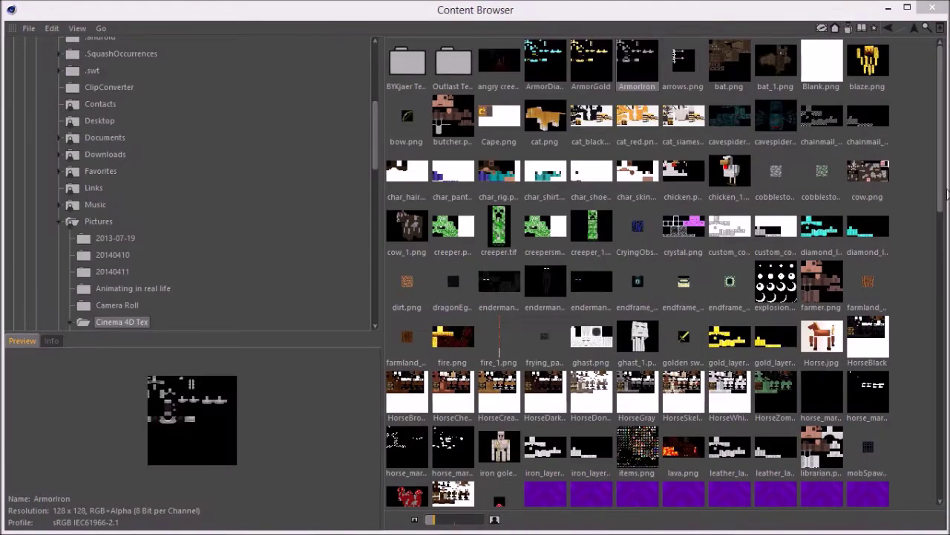
pyautogui.scroll(-6, 928, 319)
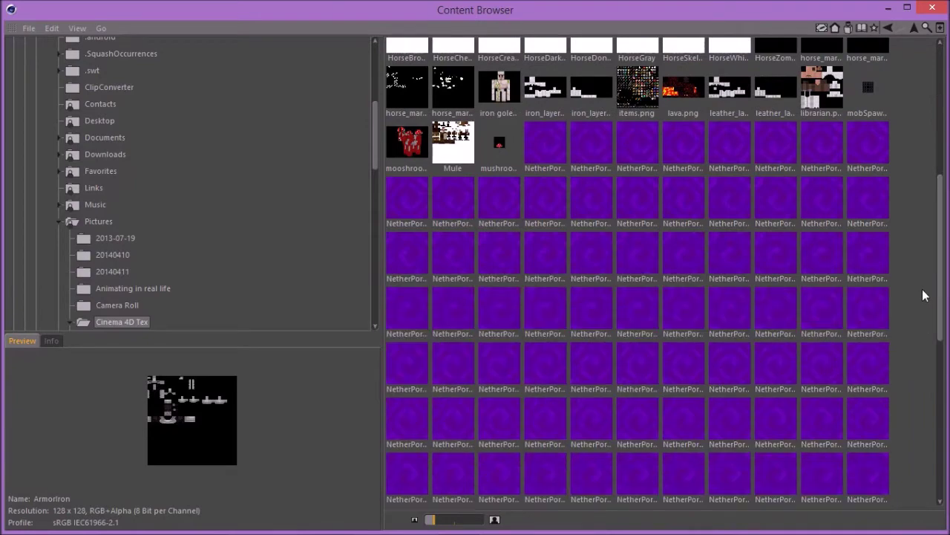
pyautogui.moveTo(940, 319); pyautogui.dragTo(933, 179)
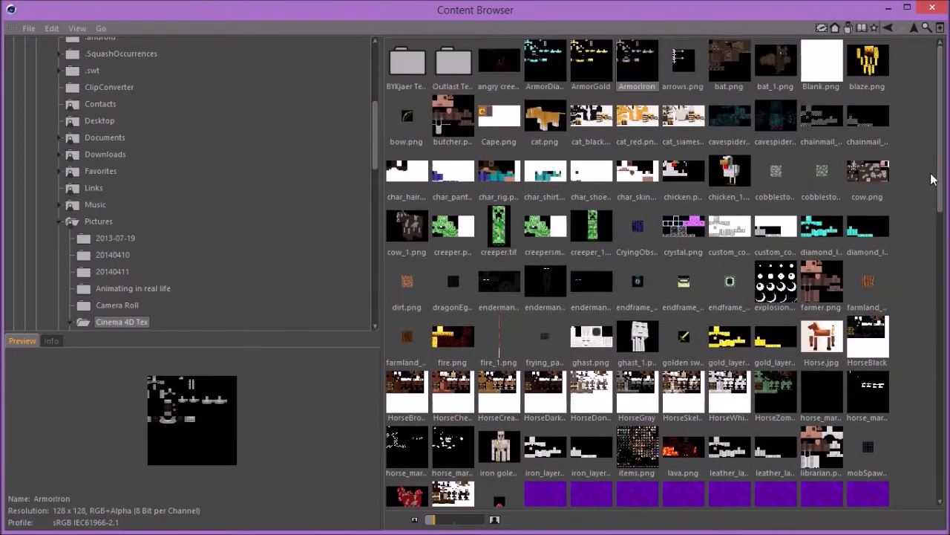
pyautogui.scroll(-15, 722, 178)
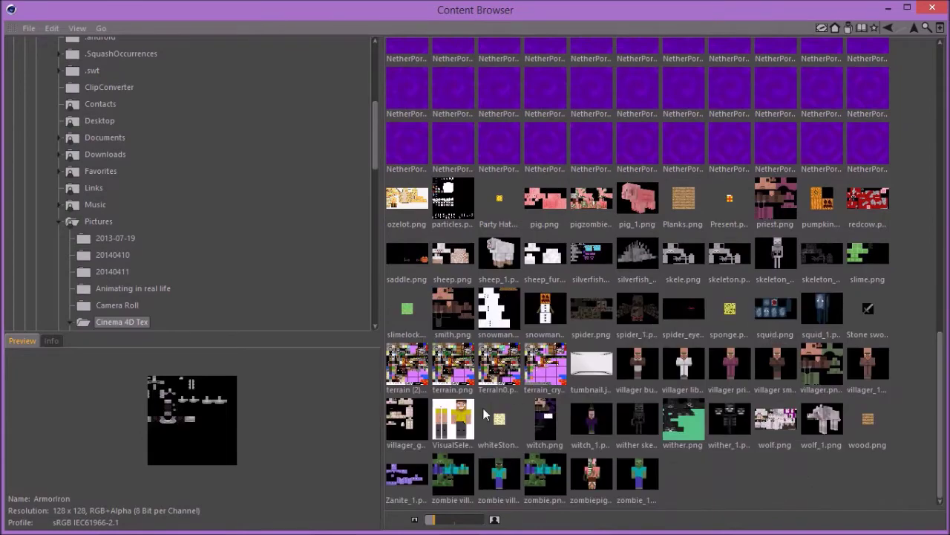
pyautogui.click(932, 7)
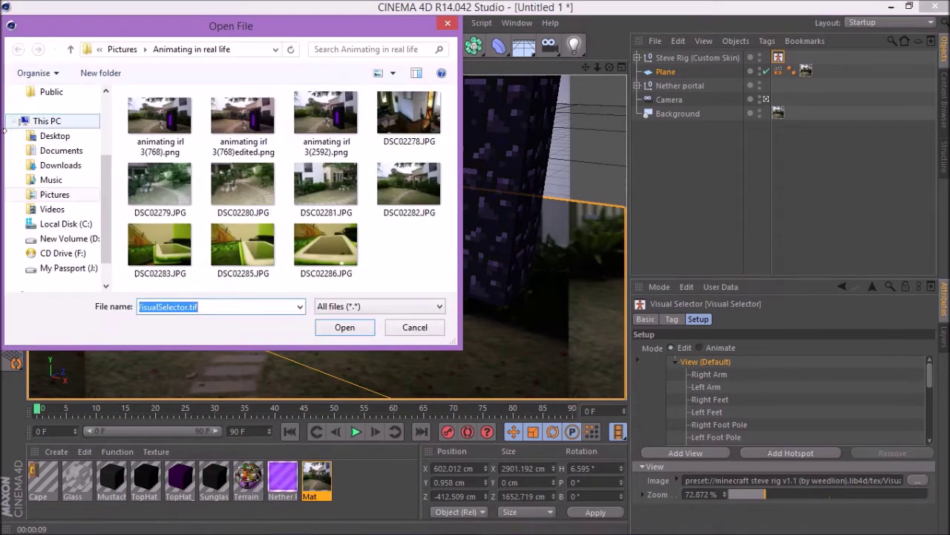
# Step: Load VisualSelector.tif from Pictures\Cinema 4D Tex as the image of the visual selector's default view
pyautogui.click(61, 196)
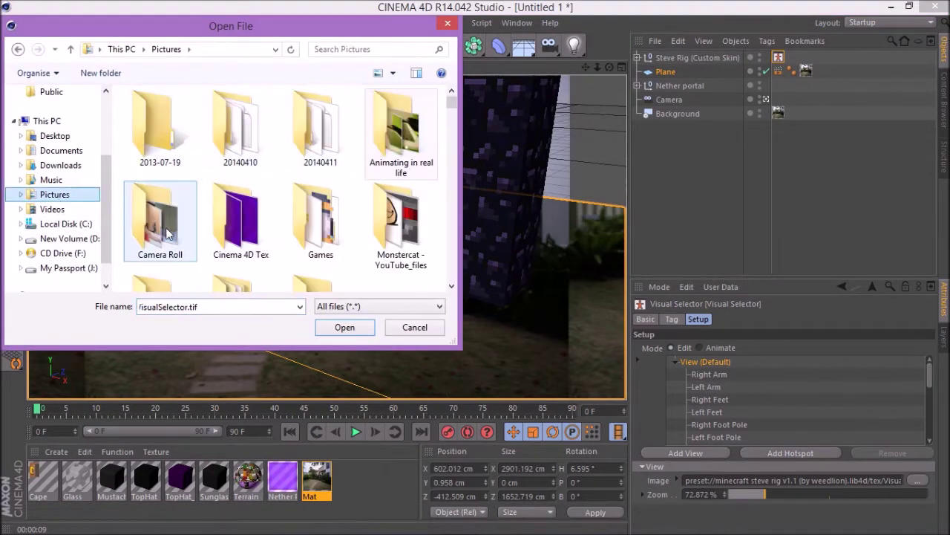
pyautogui.doubleClick(242, 215)
pyautogui.moveTo(451, 106); pyautogui.dragTo(418, 274)
pyautogui.scroll(2, 418, 273)
pyautogui.click(223, 231)
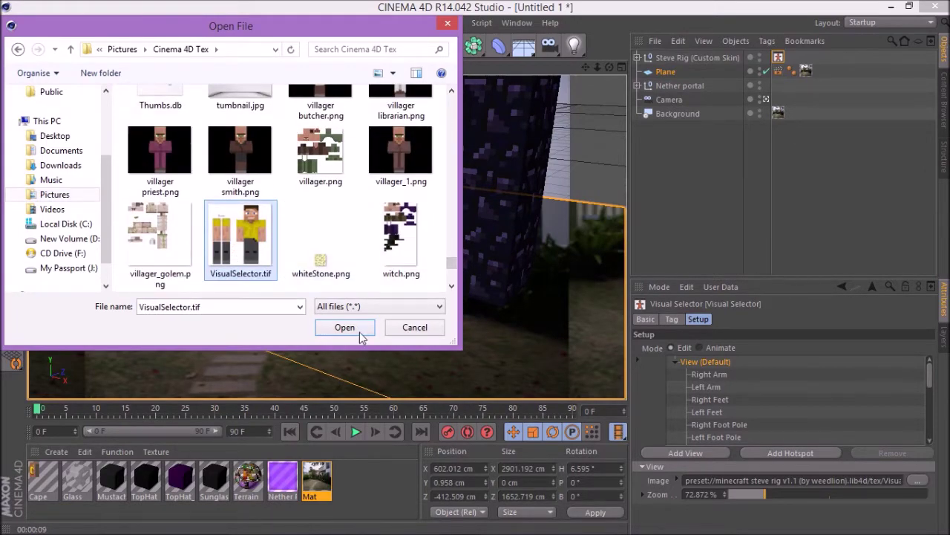
pyautogui.click(345, 327)
pyautogui.click(557, 324)
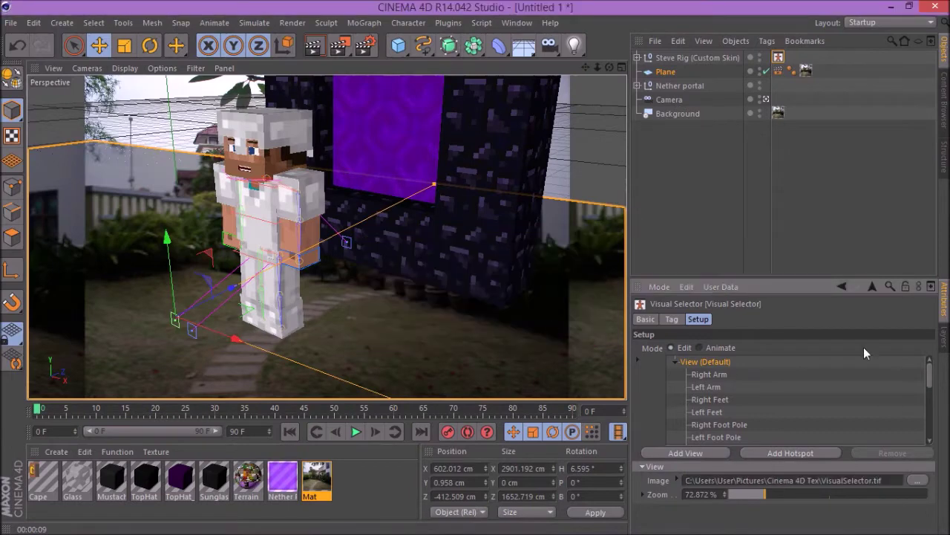
# Step: Set the visual selector back to Animate mode and show its default view with the character picture
pyautogui.click(700, 347)
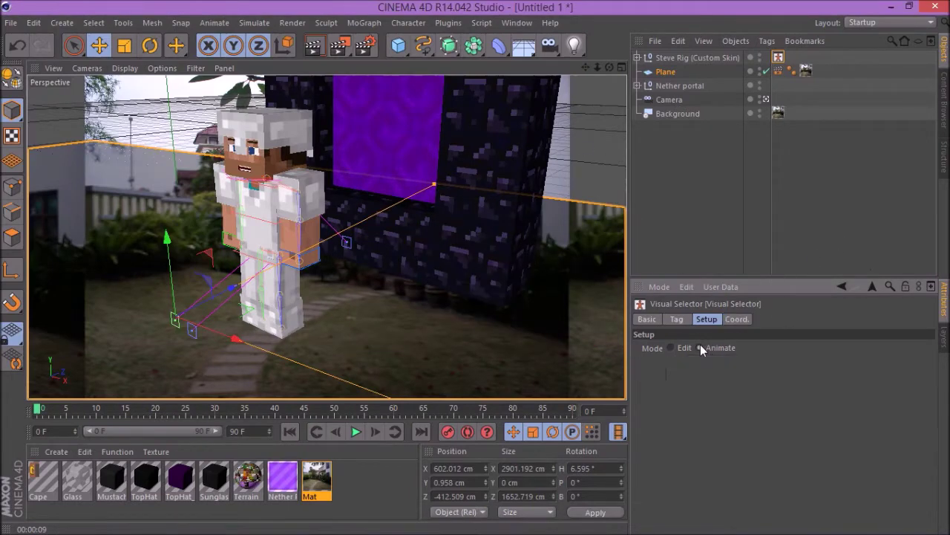
pyautogui.click(677, 319)
pyautogui.scroll(-3, 819, 479)
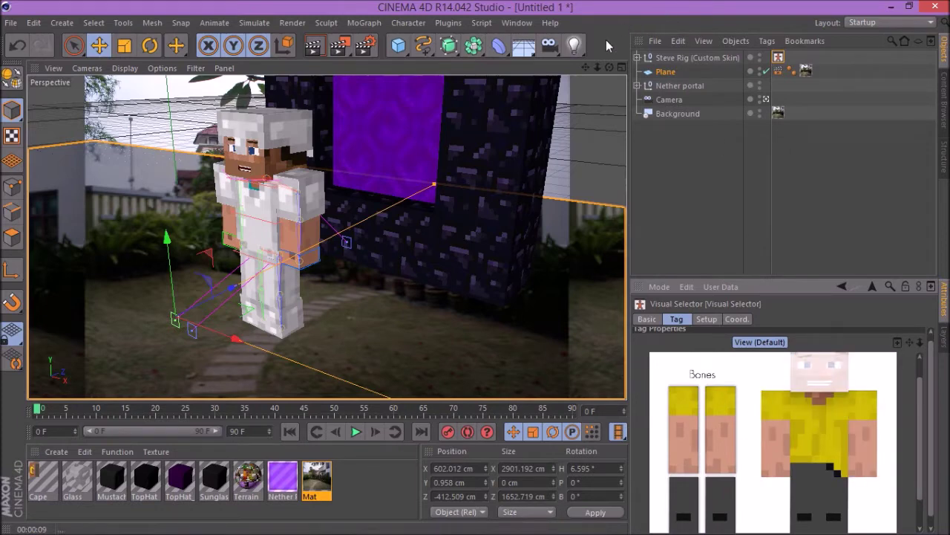
# Step: View the character from another angle and compare it with the reference render animating irl 3(768)edited.png in Windows Photo Viewer
pyautogui.moveTo(609, 68); pyautogui.dragTo(550, 67)
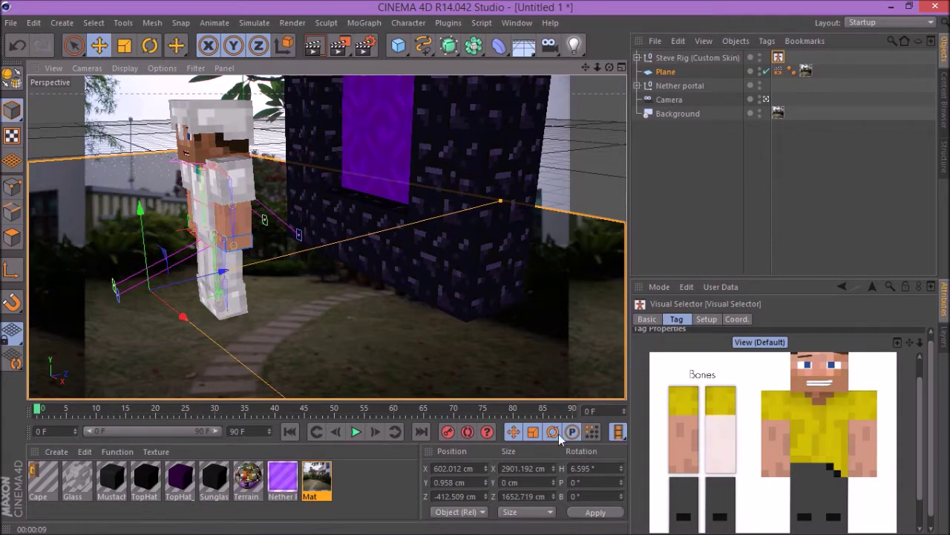
pyautogui.moveTo(608, 67); pyautogui.dragTo(333, 219)
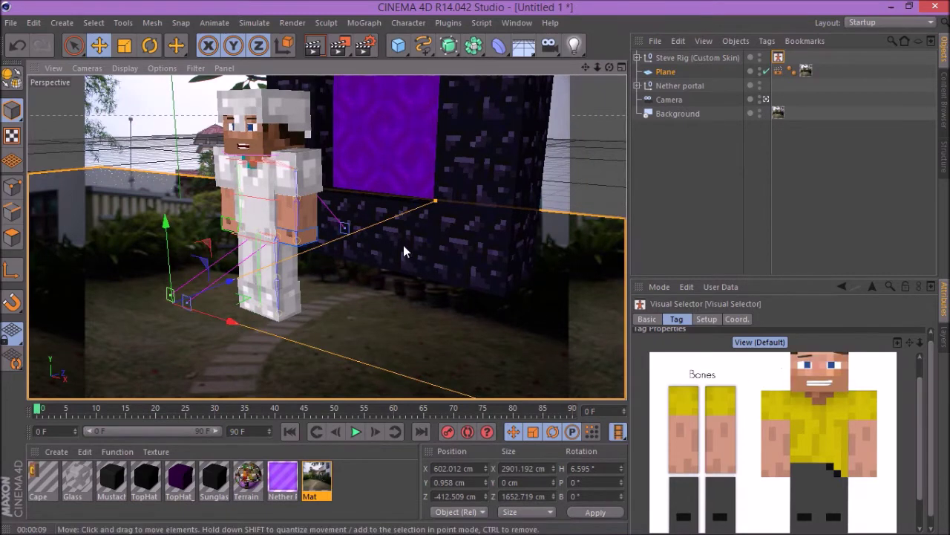
pyautogui.click(711, 525)
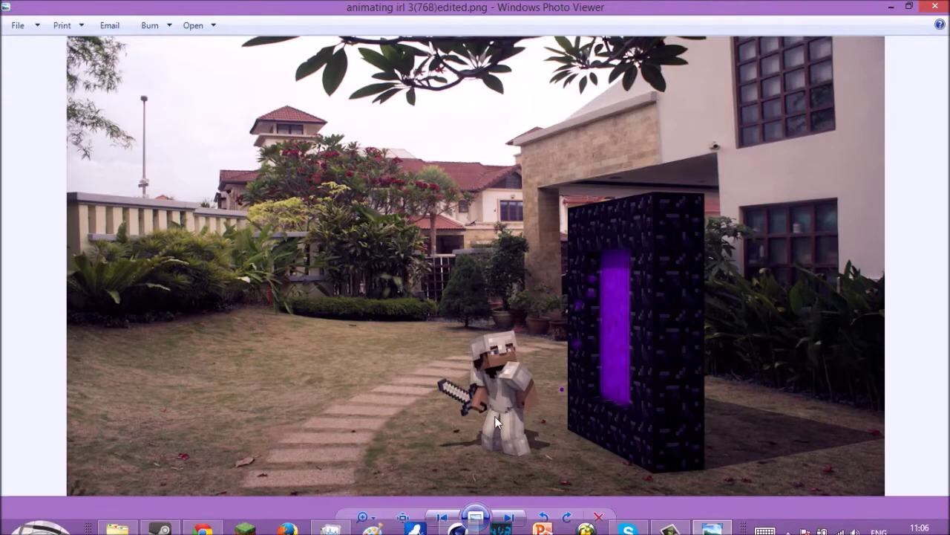
pyautogui.moveTo(458, 533)
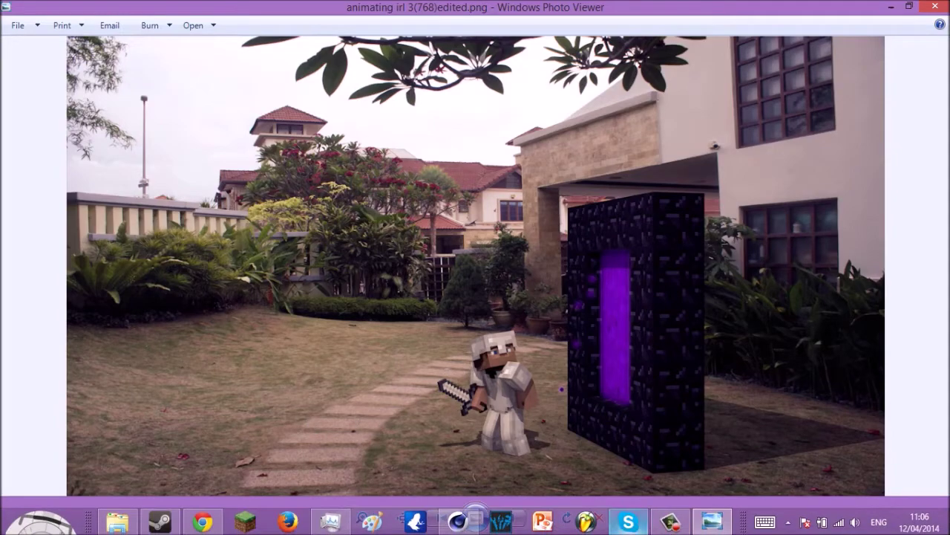
pyautogui.click(484, 520)
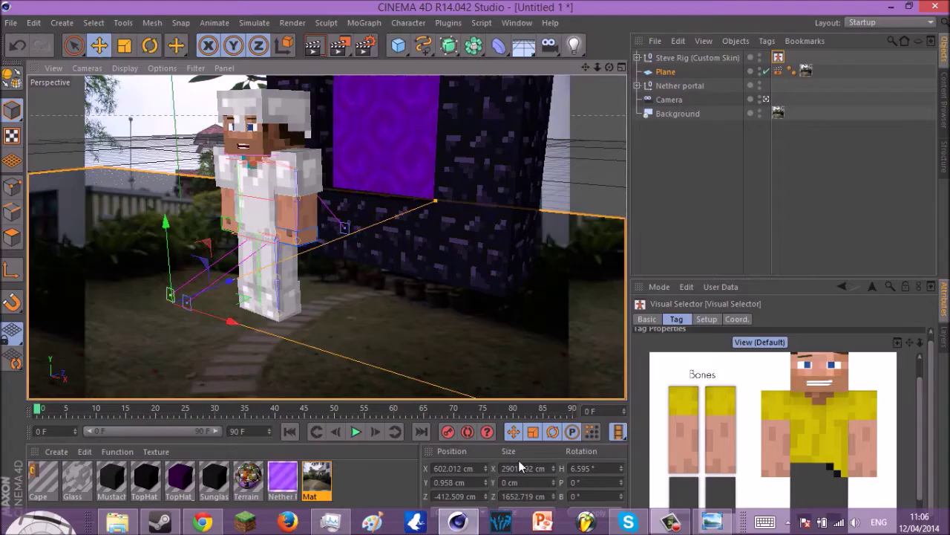
# Step: Lower the character's body control to about Y 67 cm
pyautogui.click(820, 458)
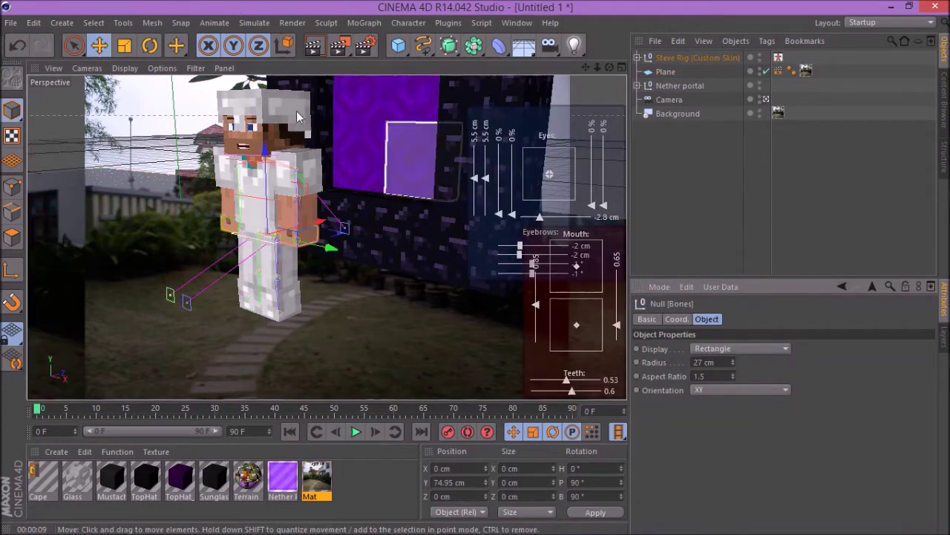
pyautogui.moveTo(264, 158); pyautogui.dragTo(270, 170)
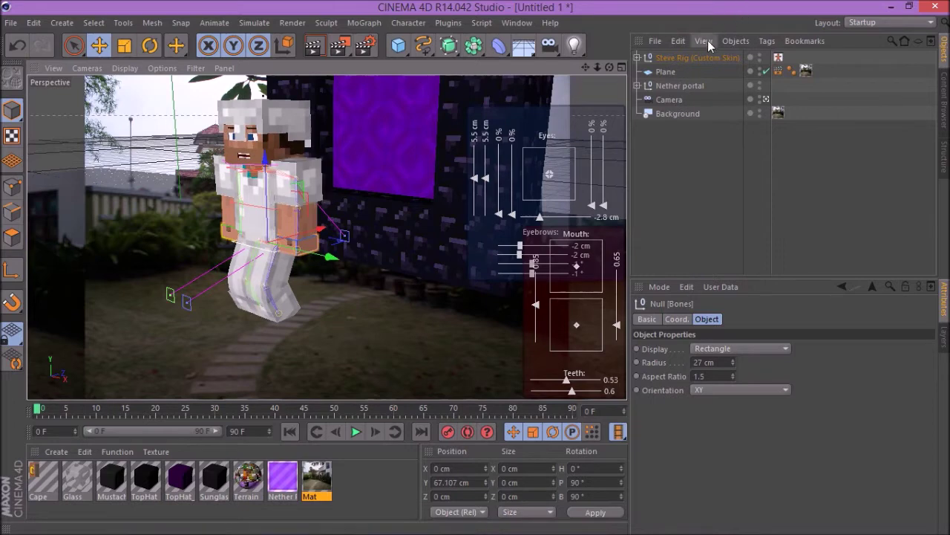
# Step: Try raising the whole Steve rig slightly above the ground plane, and undo the move
pyautogui.click(698, 58)
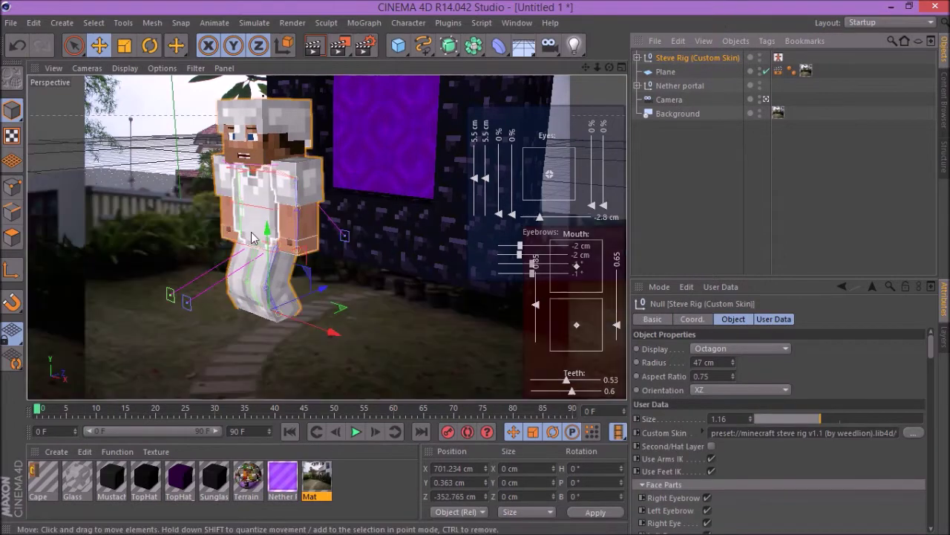
pyautogui.moveTo(266, 231); pyautogui.dragTo(265, 235)
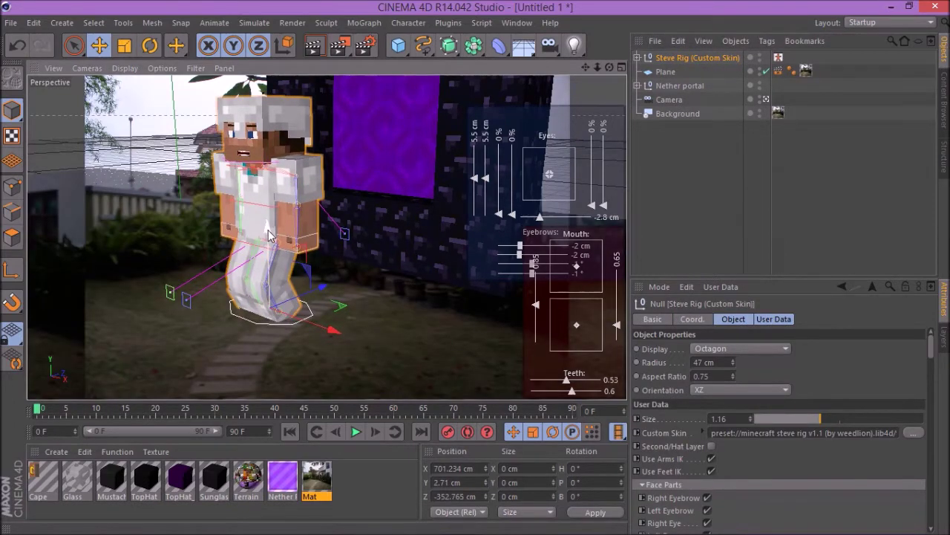
pyautogui.hotkey('ctrl', 'z')
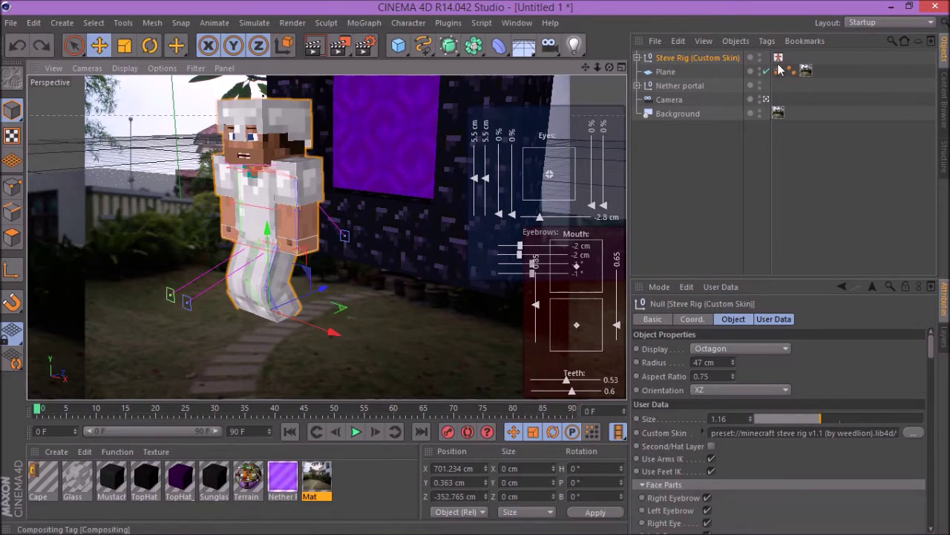
# Step: Pick the character's left foot control in the visual selector and shift the foot along its axis to about Y 36.5 cm
pyautogui.click(678, 58)
pyautogui.click(806, 70)
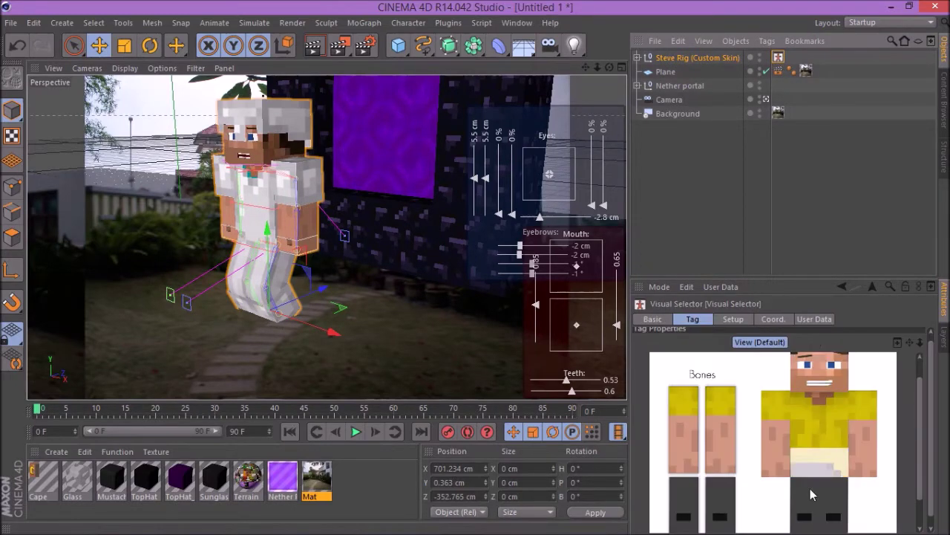
pyautogui.click(918, 413)
pyautogui.moveTo(919, 413); pyautogui.dragTo(919, 439)
pyautogui.click(840, 512)
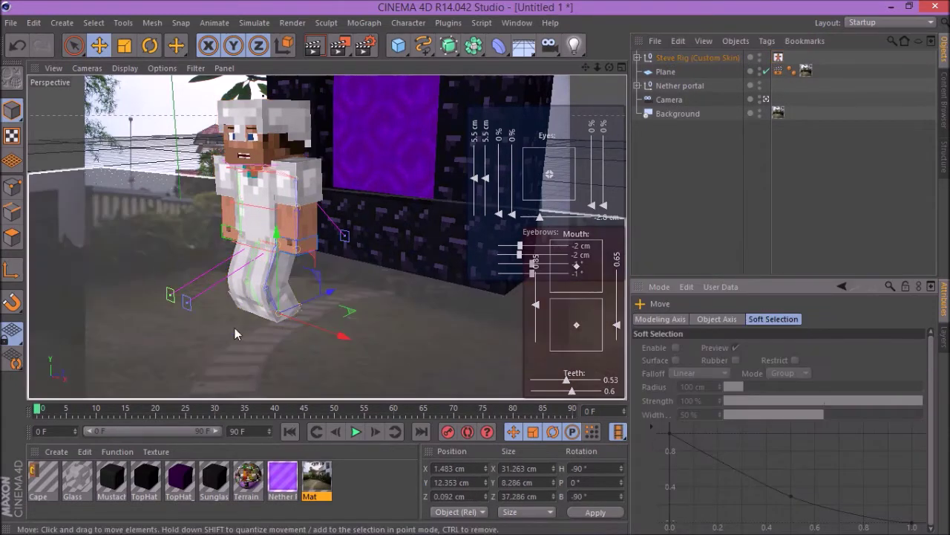
pyautogui.scroll(4, 230, 309)
pyautogui.moveTo(379, 343); pyautogui.dragTo(416, 355)
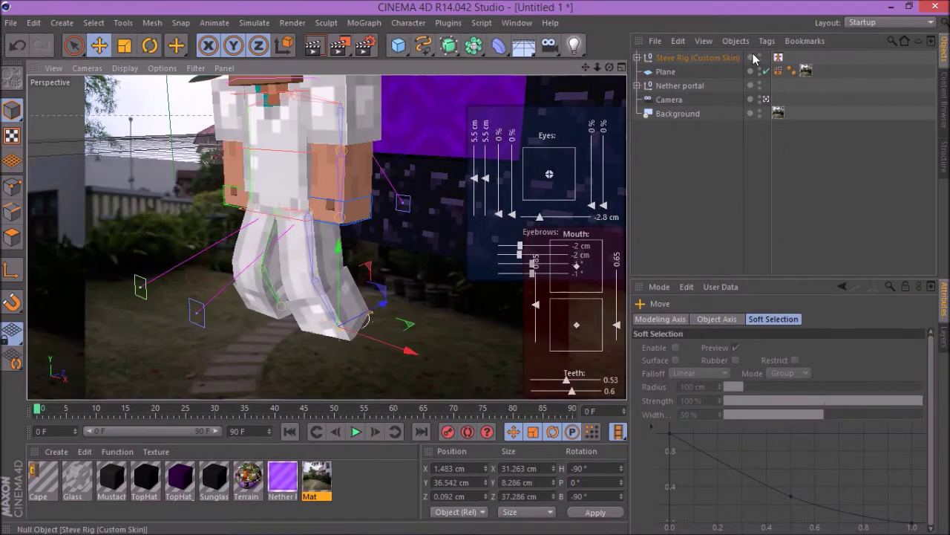
# Step: Pick the character's right foot control and shift it outward to about Y -32.4 cm
pyautogui.click(806, 70)
pyautogui.click(812, 516)
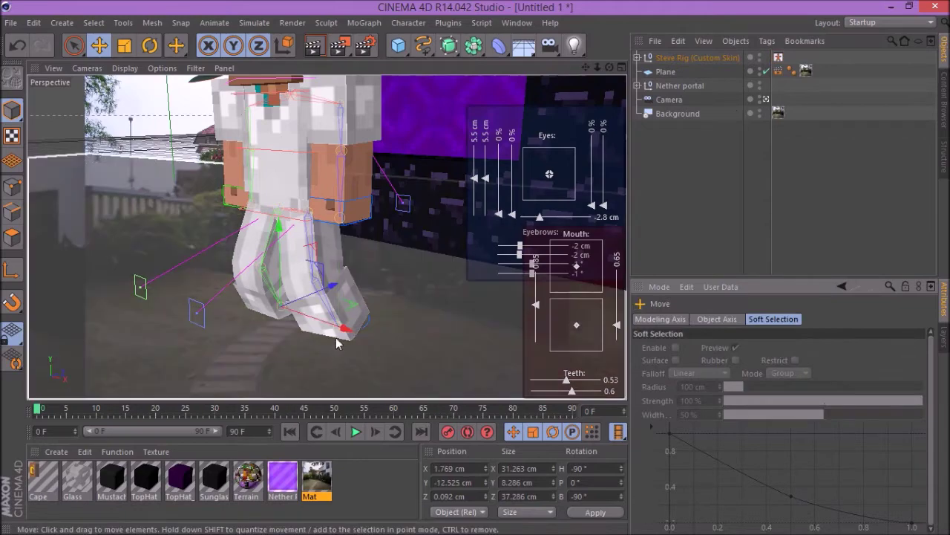
pyautogui.moveTo(346, 331); pyautogui.dragTo(319, 335)
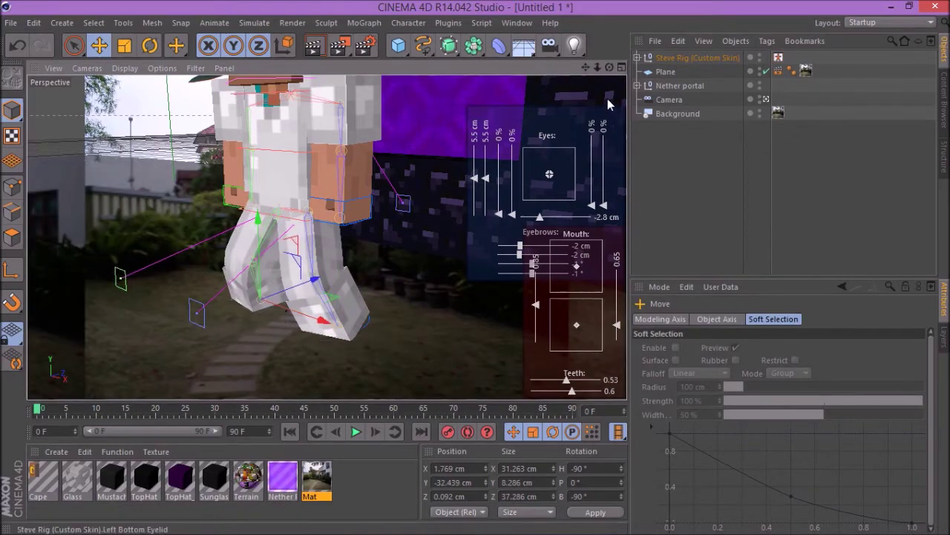
# Step: Enable the right-hand sword in the Steve rig's tool settings
pyautogui.moveTo(610, 67)
pyautogui.mouseDown()
pyautogui.moveTo(657, 69)
pyautogui.moveTo(587, 69)
pyautogui.moveTo(658, 66)
pyautogui.moveTo(576, 67)
pyautogui.moveTo(598, 64)
pyautogui.mouseUp()
pyautogui.scroll(-5, 614, 83)
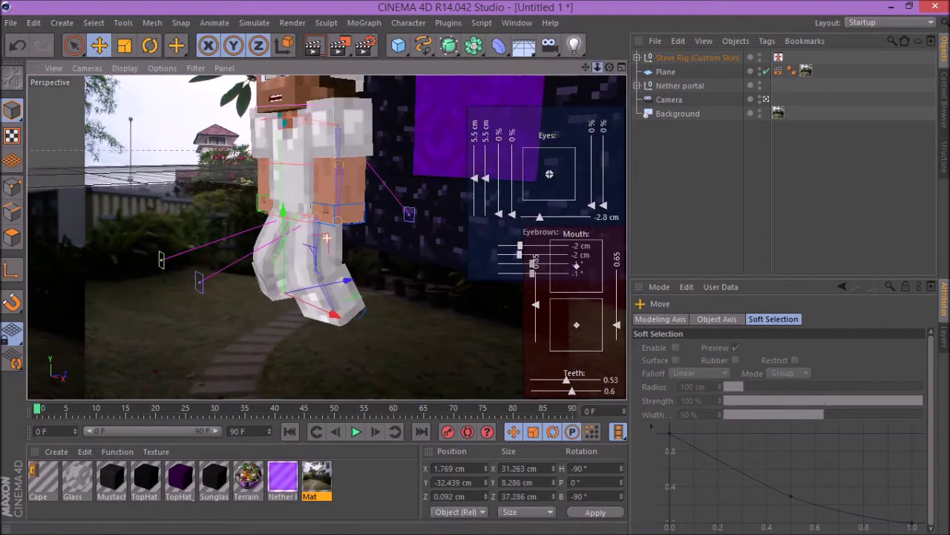
pyautogui.moveTo(597, 69); pyautogui.dragTo(594, 70)
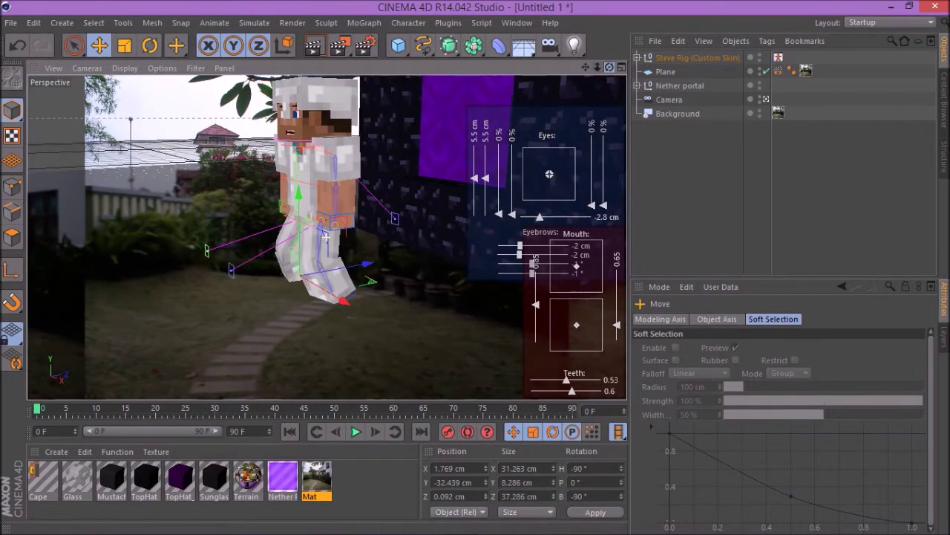
pyautogui.click(675, 59)
pyautogui.moveTo(935, 355); pyautogui.dragTo(934, 468)
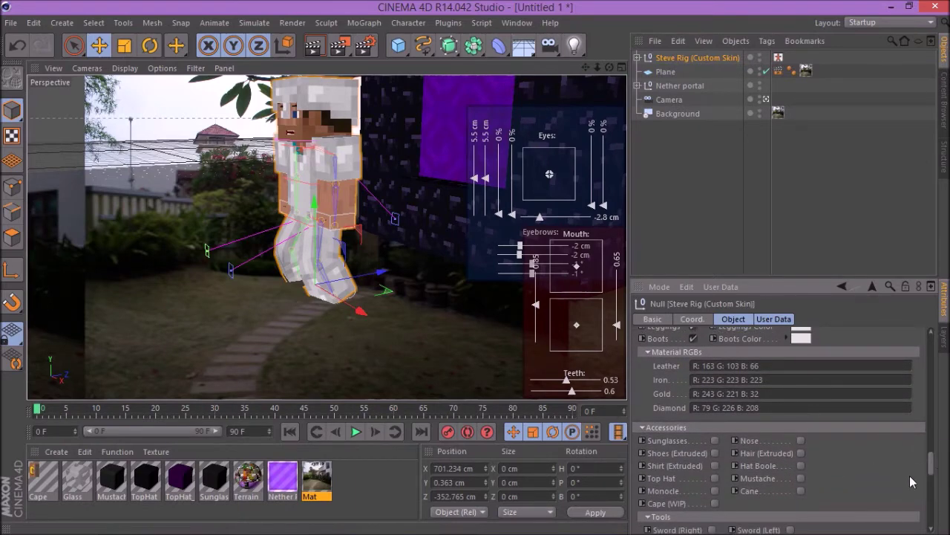
pyautogui.click(713, 529)
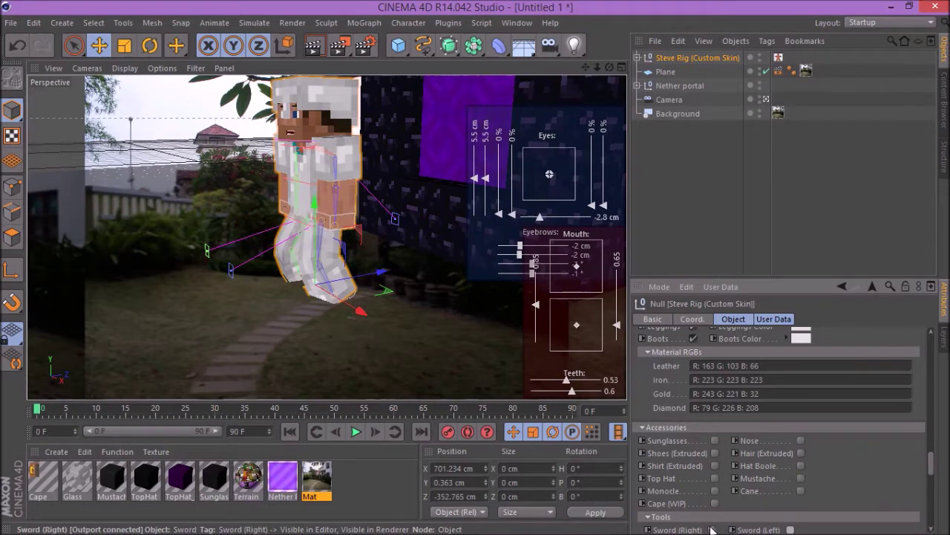
pyautogui.moveTo(932, 466)
pyautogui.mouseDown()
pyautogui.moveTo(932, 530)
pyautogui.moveTo(934, 460)
pyautogui.mouseUp()
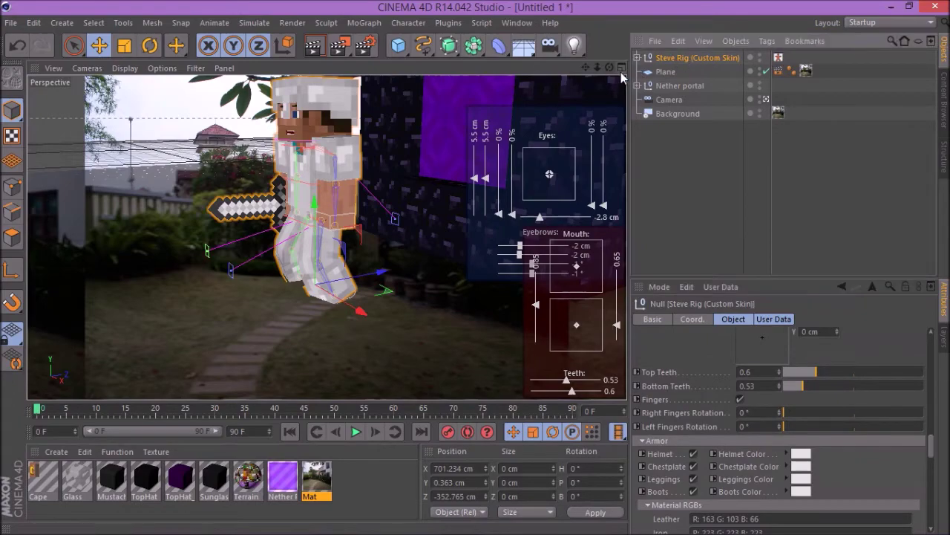
# Step: Adjust the Steve rig's height to about Y 2.5 cm so the feet rest on the ground plane
pyautogui.moveTo(610, 67); pyautogui.dragTo(326, 236)
pyautogui.moveTo(490, 89); pyautogui.dragTo(461, 95)
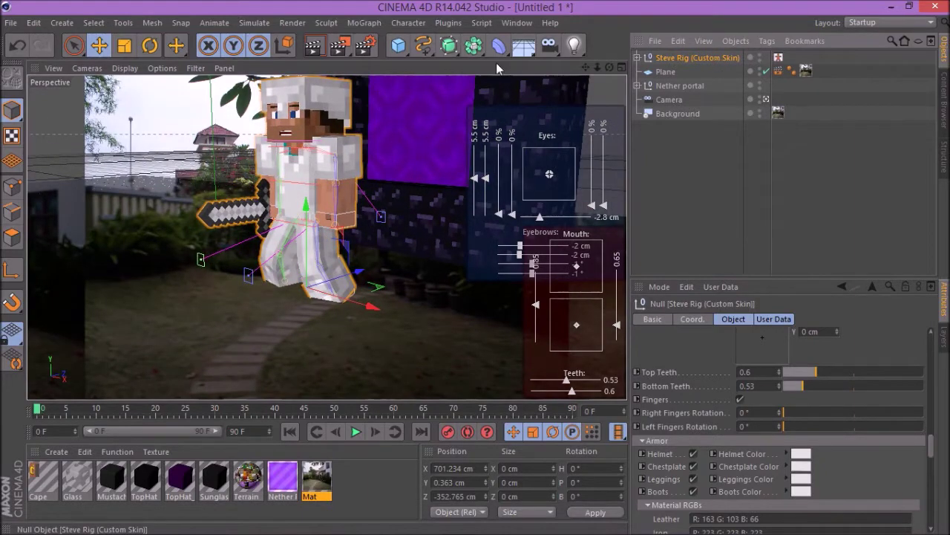
pyautogui.scroll(8, 351, 291)
pyautogui.moveTo(613, 67); pyautogui.dragTo(438, 357)
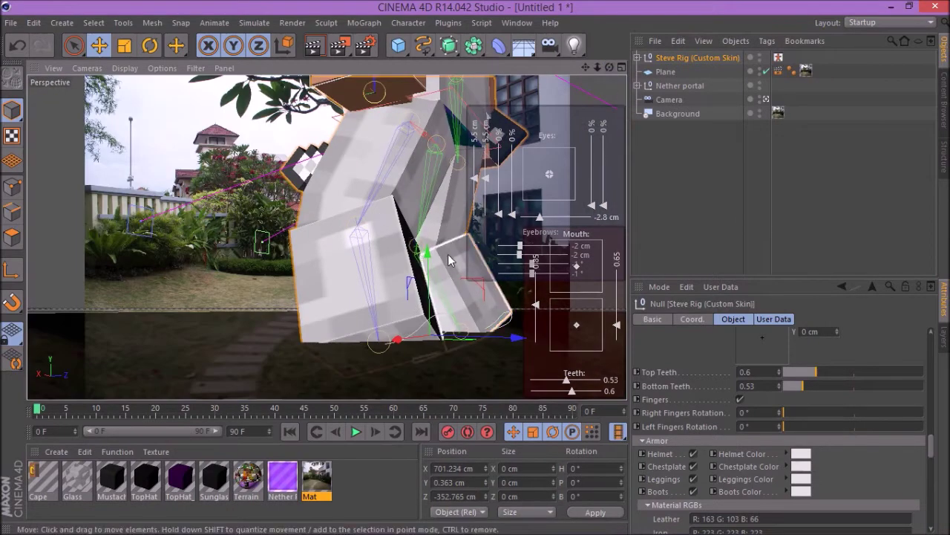
pyautogui.moveTo(428, 257); pyautogui.dragTo(430, 264)
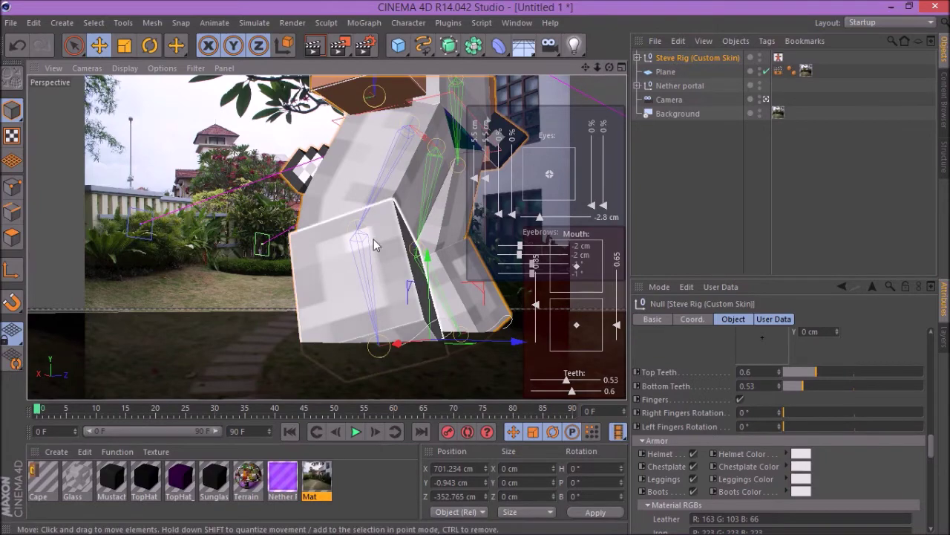
pyautogui.moveTo(429, 265); pyautogui.dragTo(430, 286)
pyautogui.moveTo(609, 67); pyautogui.dragTo(613, 68)
pyautogui.moveTo(327, 239)
pyautogui.keyDown('alt'); pyautogui.mouseDown(button='right')
pyautogui.moveTo(256, 238)
pyautogui.moveTo(331, 238)
pyautogui.mouseUp(button='right'); pyautogui.keyUp('alt')
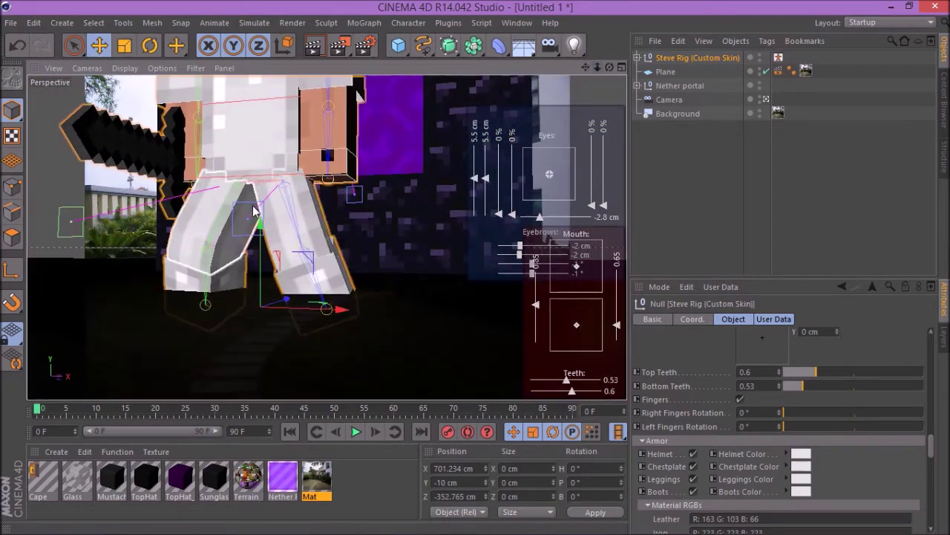
pyautogui.moveTo(260, 230); pyautogui.dragTo(260, 211)
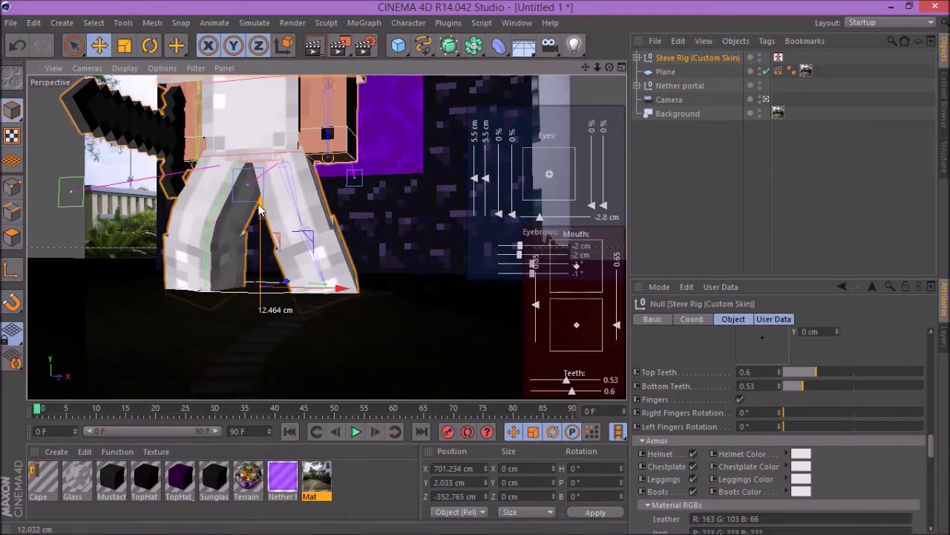
# Step: Leave the scene camera view and move the Steve rig and Nether portal together across the ground, placing the rig at about X 534, Z -304 cm
pyautogui.moveTo(610, 68); pyautogui.dragTo(542, 69)
pyautogui.click(766, 99)
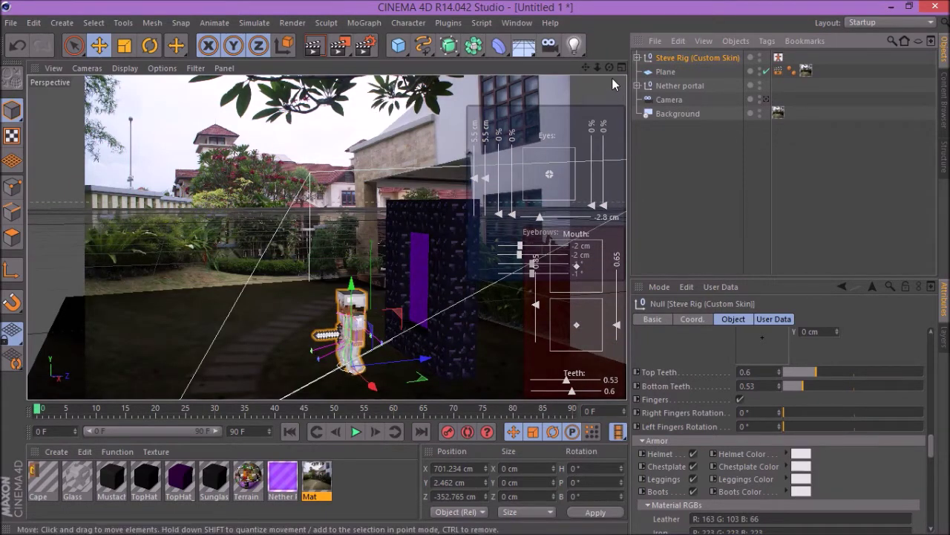
pyautogui.moveTo(609, 67); pyautogui.dragTo(565, 71)
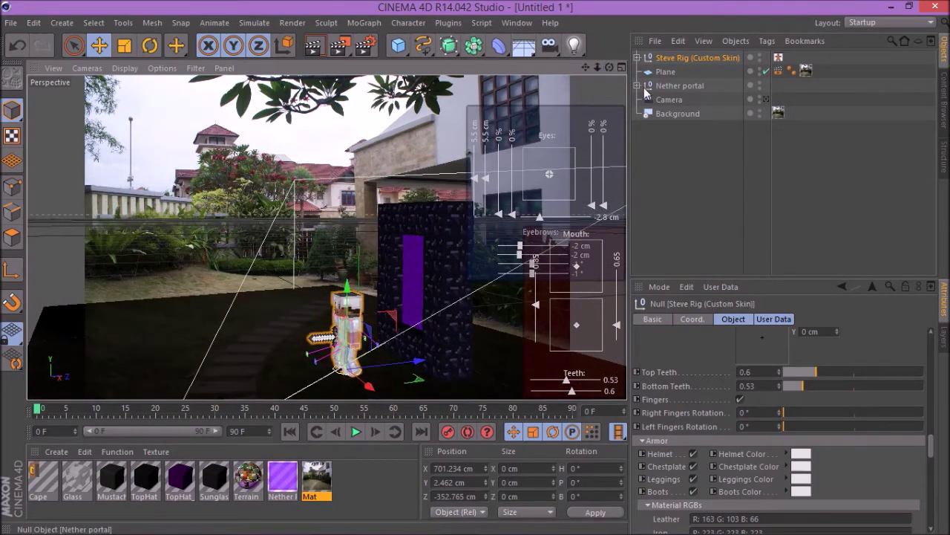
pyautogui.keyDown('ctrl'); pyautogui.click(673, 86); pyautogui.keyUp('ctrl')
pyautogui.moveTo(427, 342)
pyautogui.mouseDown()
pyautogui.moveTo(392, 332)
pyautogui.moveTo(435, 306)
pyautogui.moveTo(416, 330)
pyautogui.mouseUp()
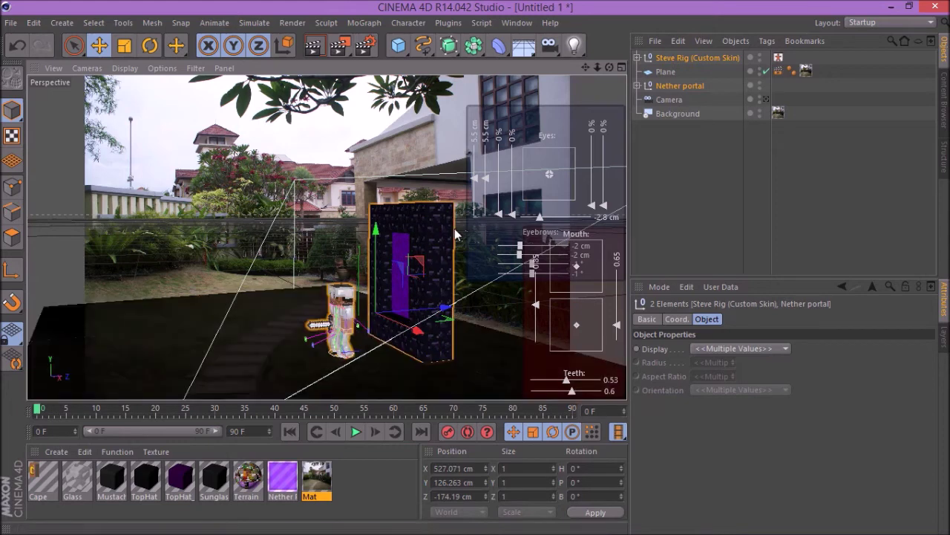
# Step: Return to the scene camera and rotate the Steve rig alone to a heading of about 20.4°, checking its placement from outside the camera
pyautogui.click(706, 57)
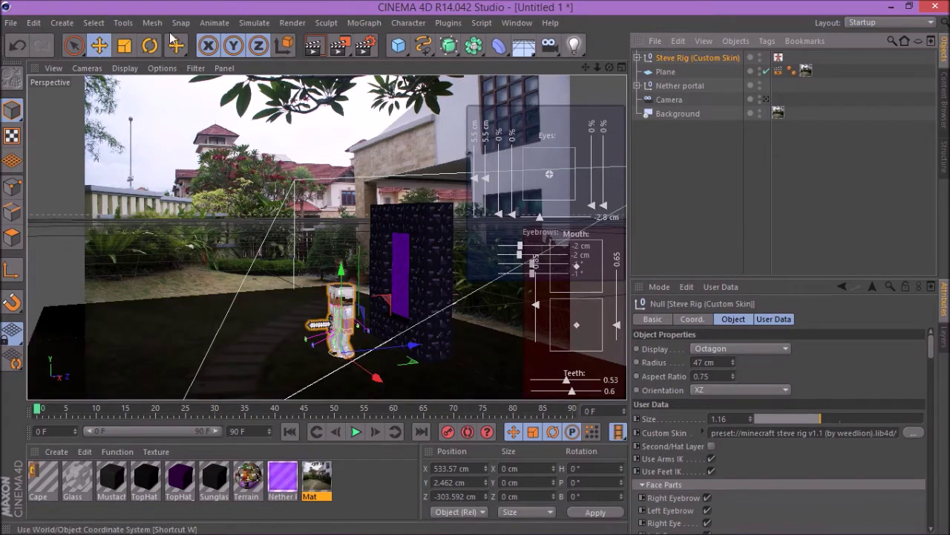
pyautogui.click(765, 99)
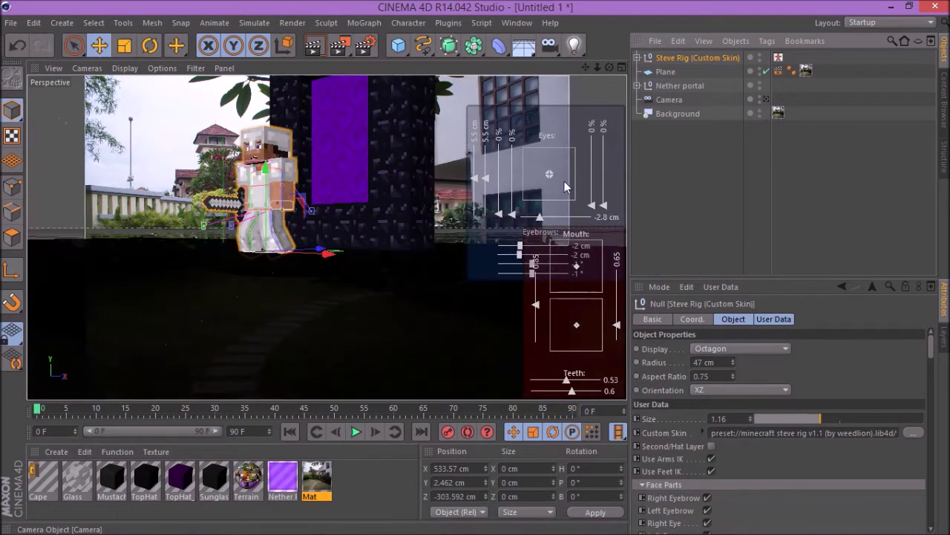
pyautogui.moveTo(609, 67); pyautogui.dragTo(538, 123)
pyautogui.click(151, 47)
pyautogui.moveTo(238, 326); pyautogui.dragTo(273, 336)
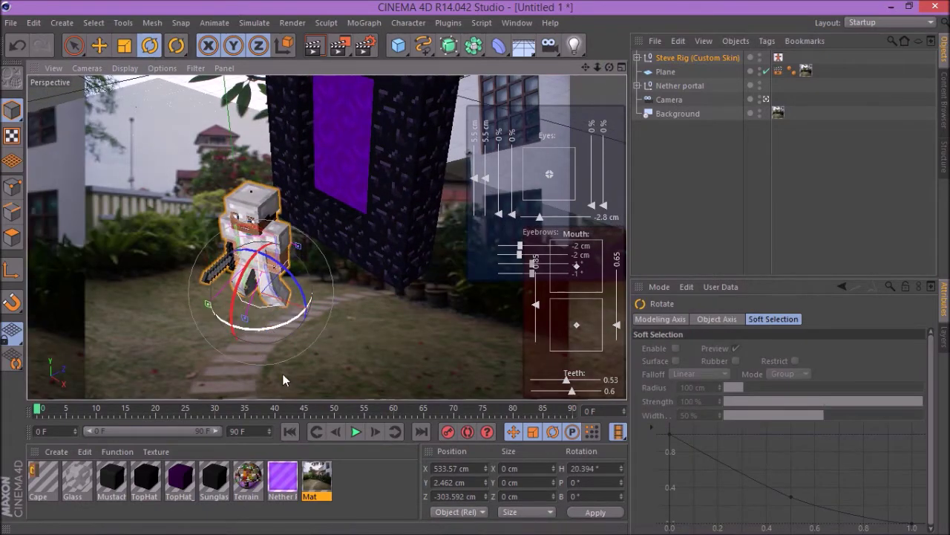
pyautogui.click(765, 100)
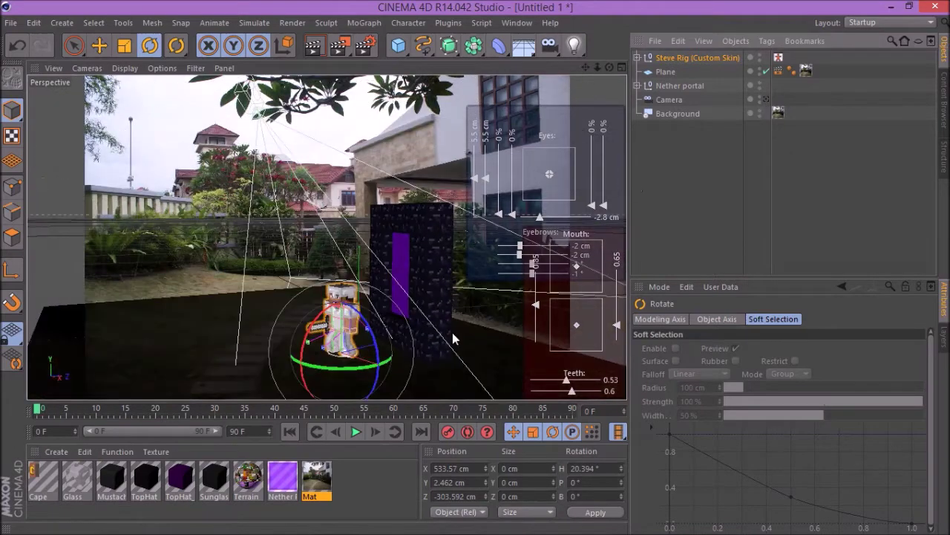
pyautogui.click(765, 100)
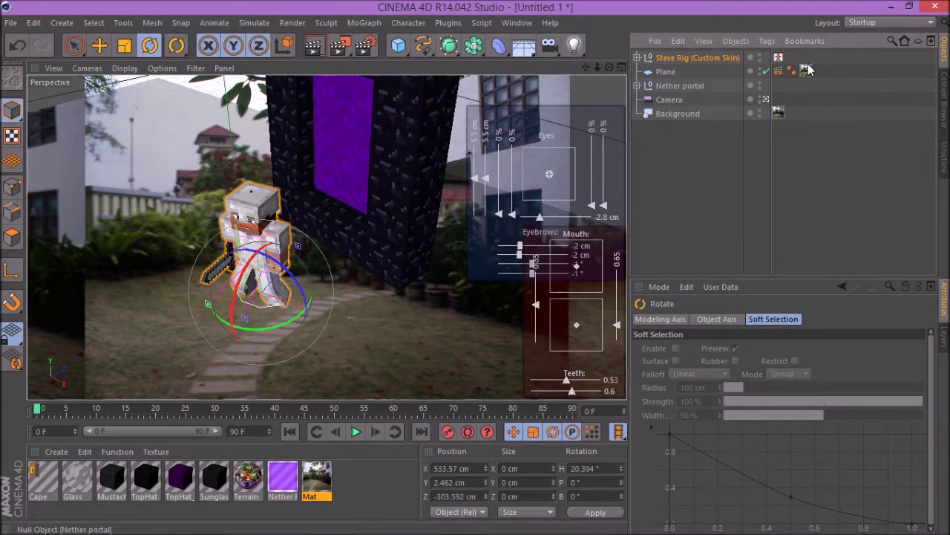
# Step: Try rotating the character's Head Boole object directly, and undo the rotation
pyautogui.scroll(6, 201, 226)
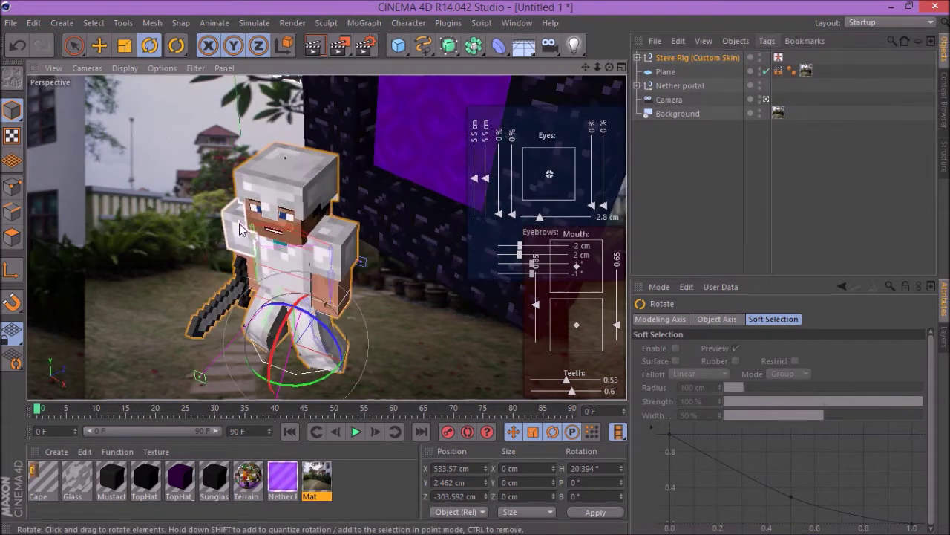
pyautogui.click(315, 239)
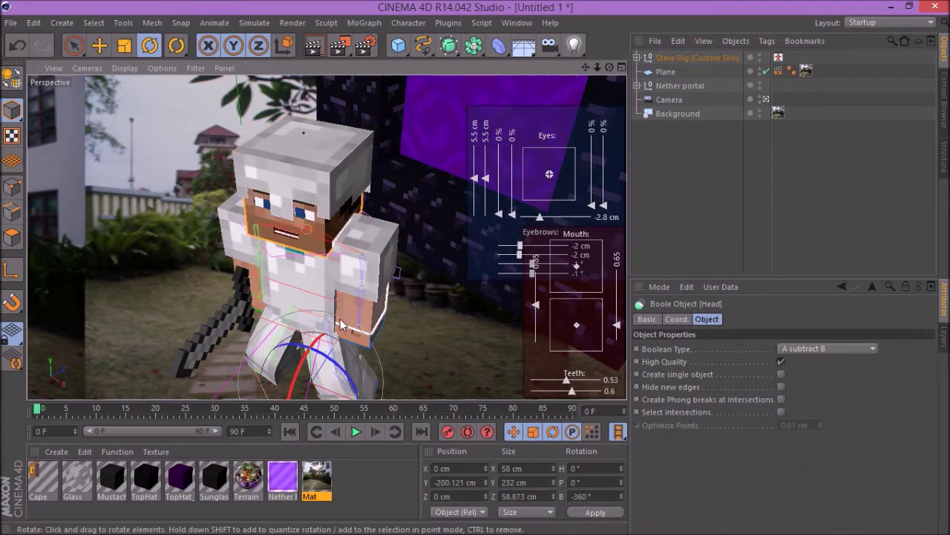
pyautogui.moveTo(335, 369); pyautogui.dragTo(274, 245)
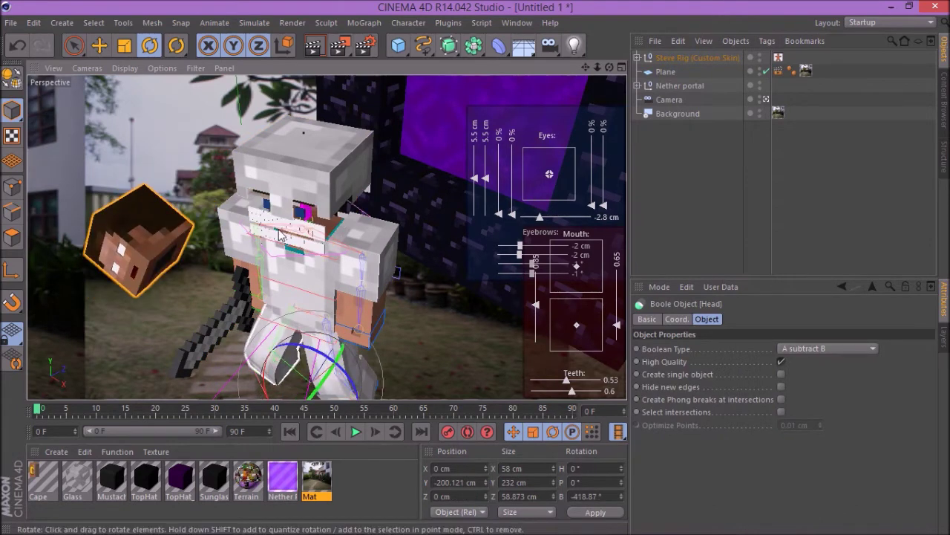
pyautogui.hotkey('ctrl', 'z')
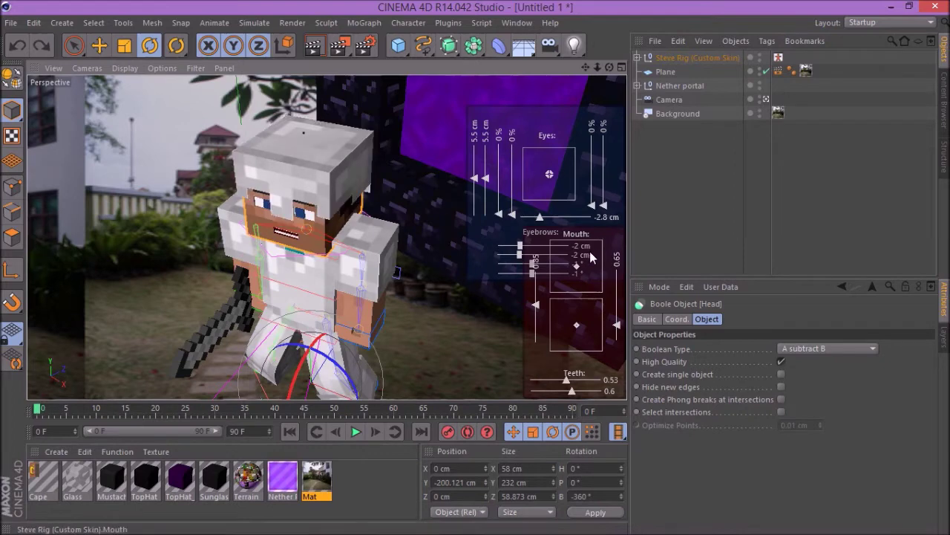
# Step: Pick the head control in the visual selector, try a slight rotation around the neck, and undo it
pyautogui.click(779, 57)
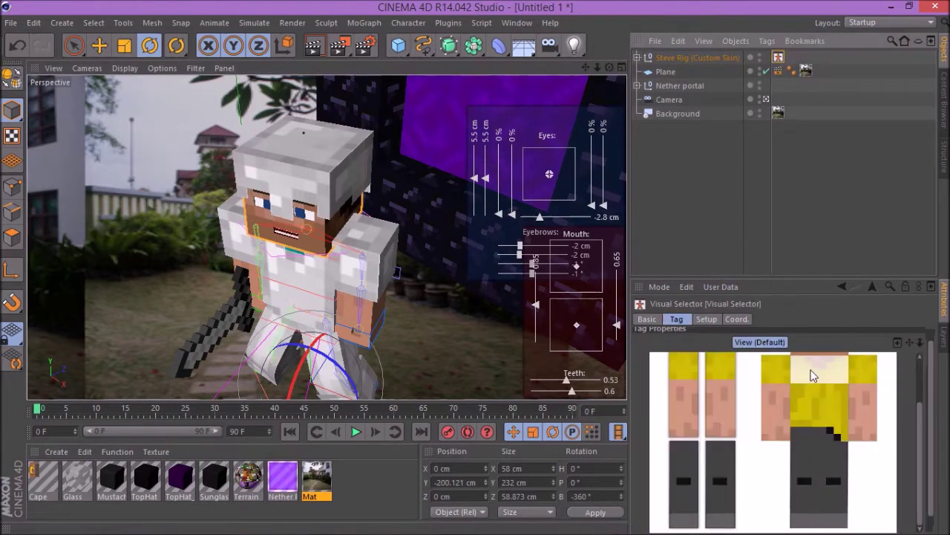
pyautogui.moveTo(919, 418); pyautogui.dragTo(919, 376)
pyautogui.click(833, 387)
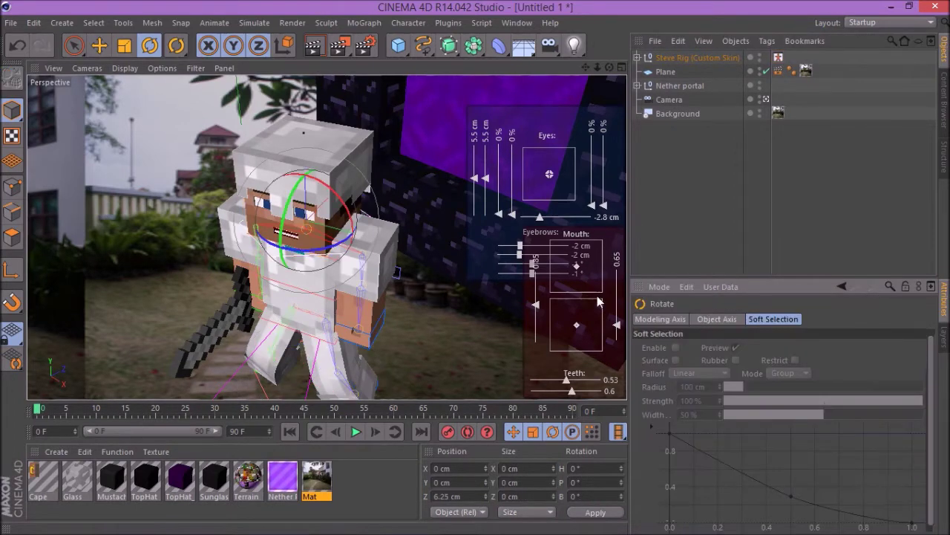
pyautogui.moveTo(289, 254); pyautogui.dragTo(281, 247)
pyautogui.hotkey('ctrl', 'z')
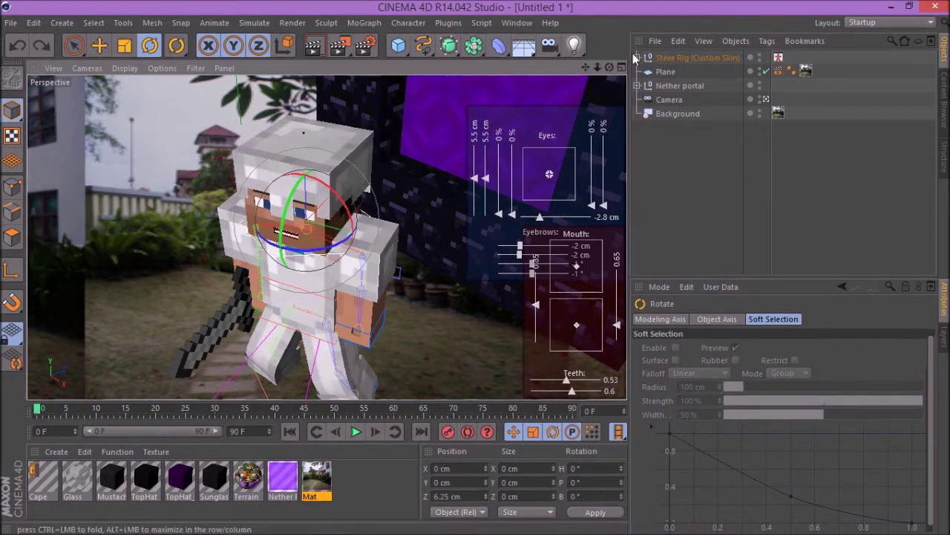
# Step: Rotate the character's head to about H -16.1°, P -10.1°, B 75.3°, working outside and inside the scene camera view
pyautogui.click(767, 100)
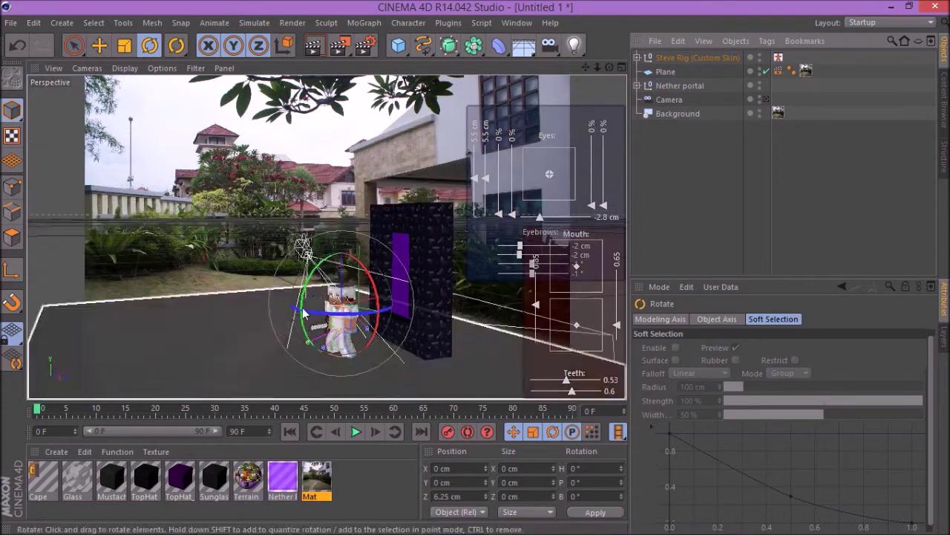
pyautogui.moveTo(331, 323); pyautogui.dragTo(353, 312)
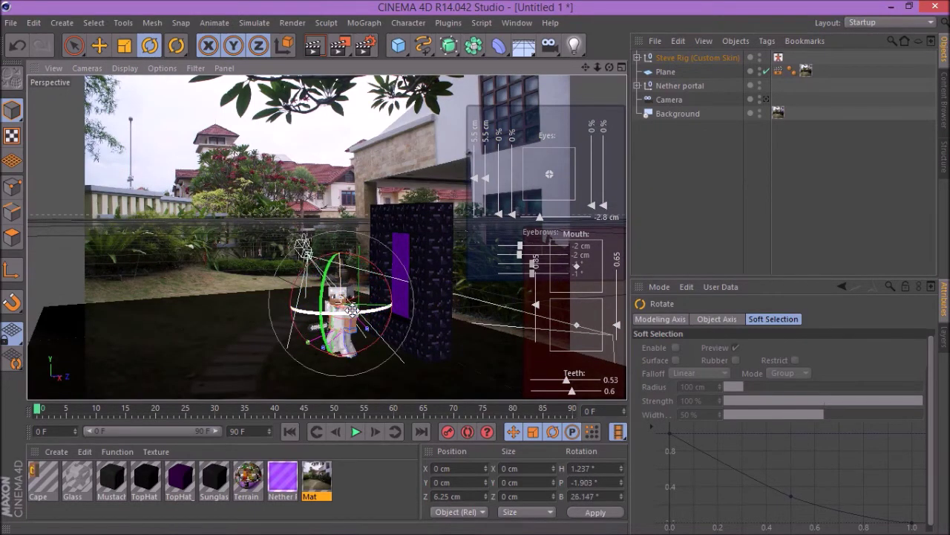
pyautogui.moveTo(383, 275)
pyautogui.mouseDown()
pyautogui.moveTo(378, 263)
pyautogui.moveTo(381, 270)
pyautogui.mouseUp()
pyautogui.hotkey('ctrl', 'z')
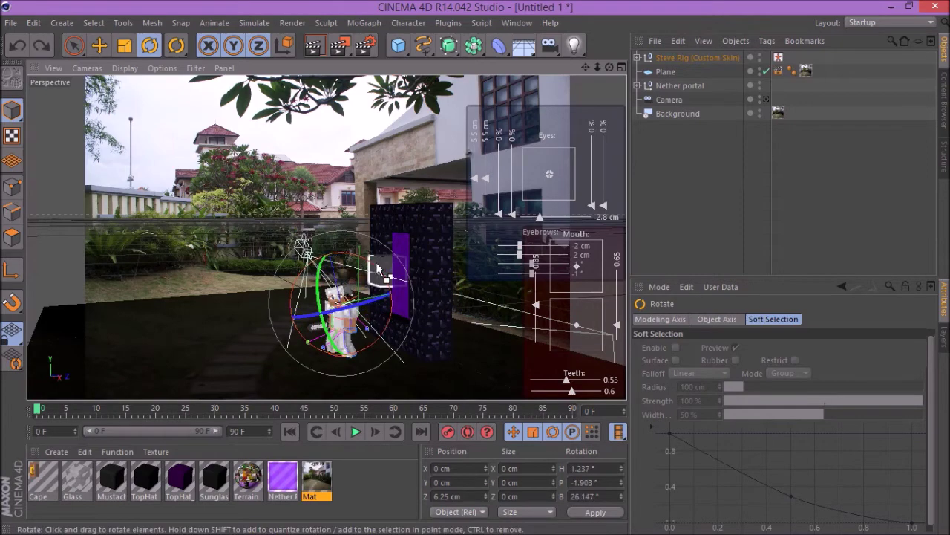
pyautogui.click(767, 99)
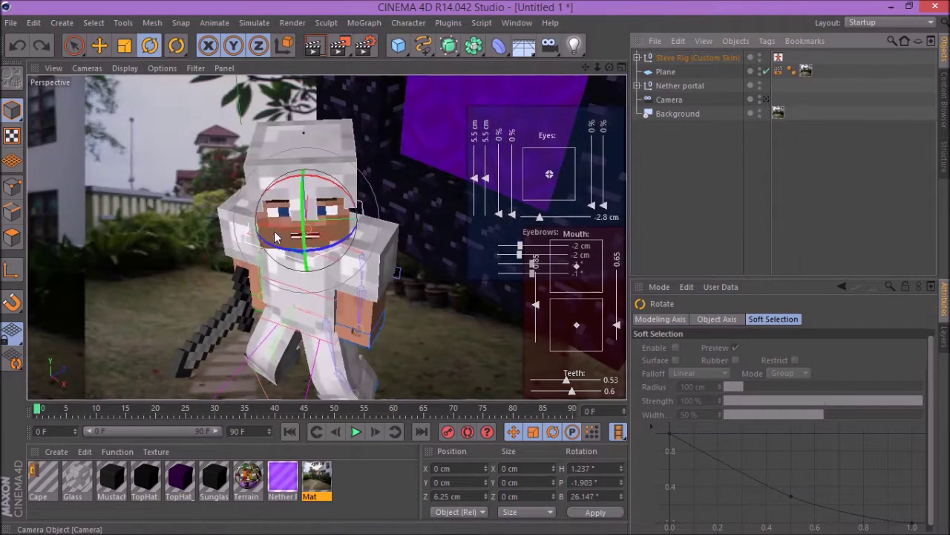
pyautogui.moveTo(304, 242); pyautogui.dragTo(328, 235)
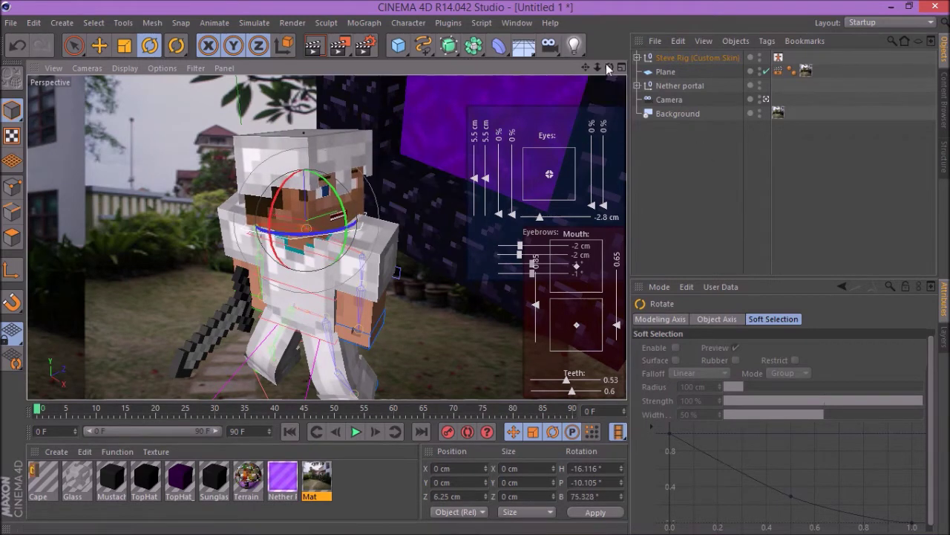
# Step: Rotate the whole Steve rig to a heading of about 35.3°
pyautogui.click(685, 59)
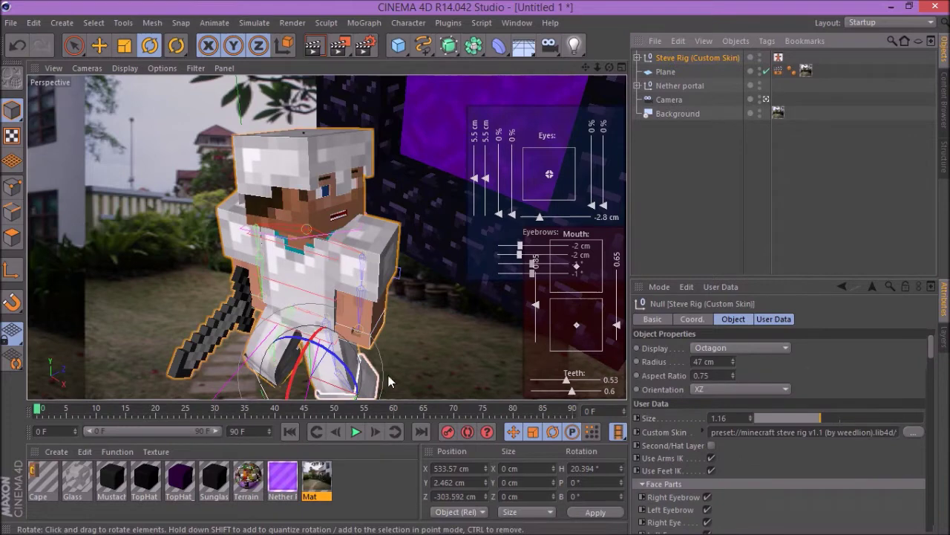
pyautogui.moveTo(598, 67); pyautogui.dragTo(575, 69)
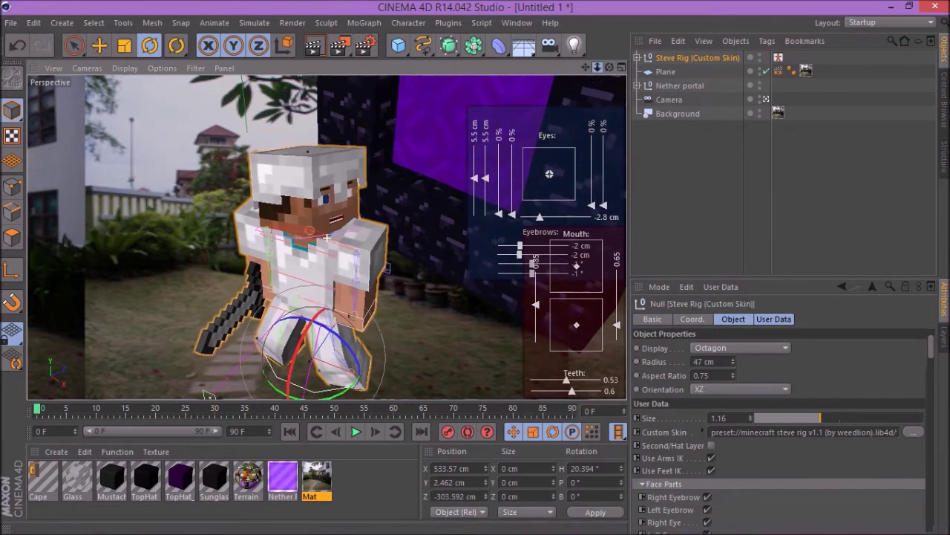
pyautogui.moveTo(343, 401); pyautogui.dragTo(354, 397)
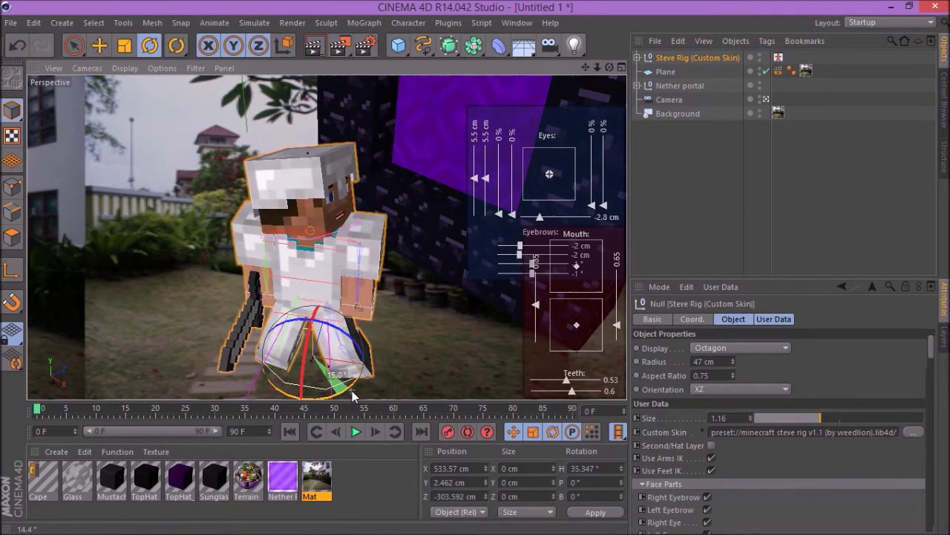
# Step: Reselect the head control in the visual selector and tilt the head to about H -25.4°, P -28.9°, B 63.5°
pyautogui.click(779, 58)
pyautogui.click(840, 391)
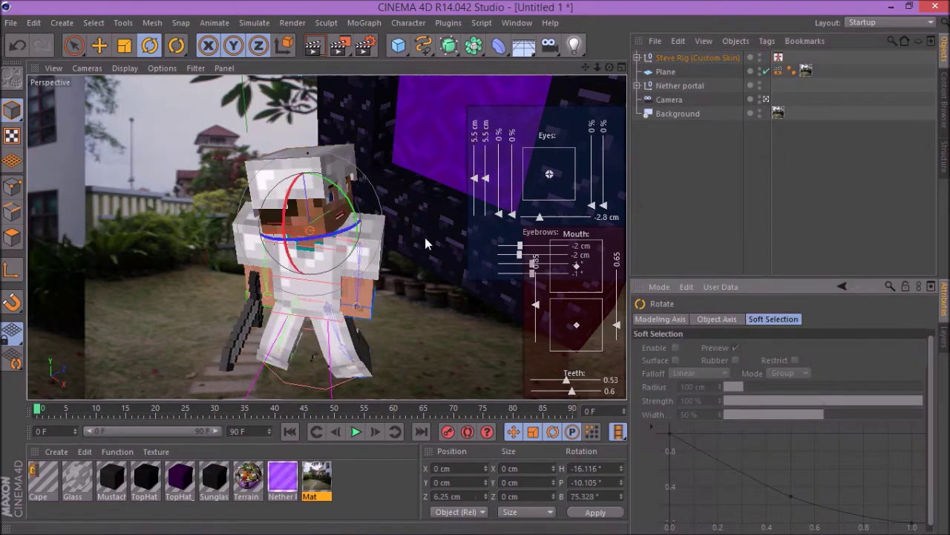
pyautogui.moveTo(346, 232); pyautogui.dragTo(334, 235)
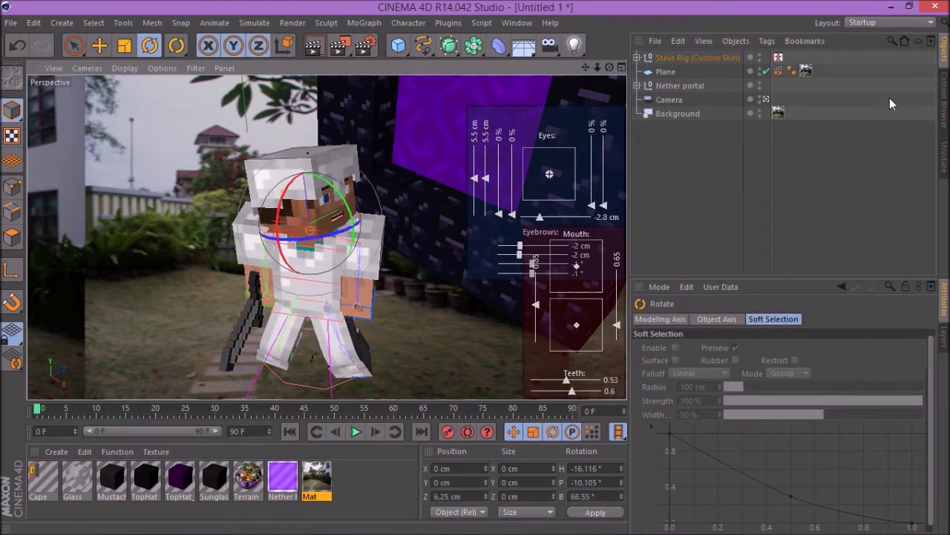
pyautogui.click(766, 99)
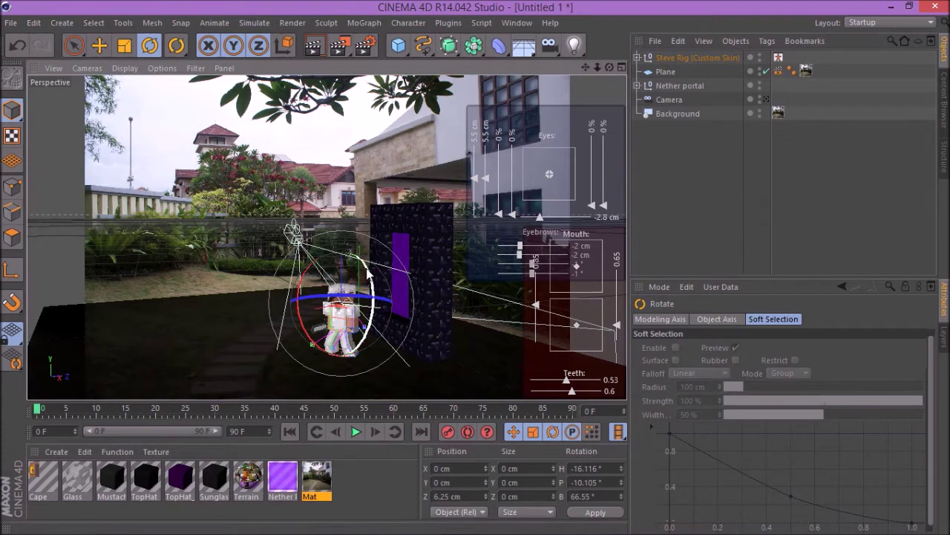
pyautogui.moveTo(367, 274); pyautogui.dragTo(354, 280)
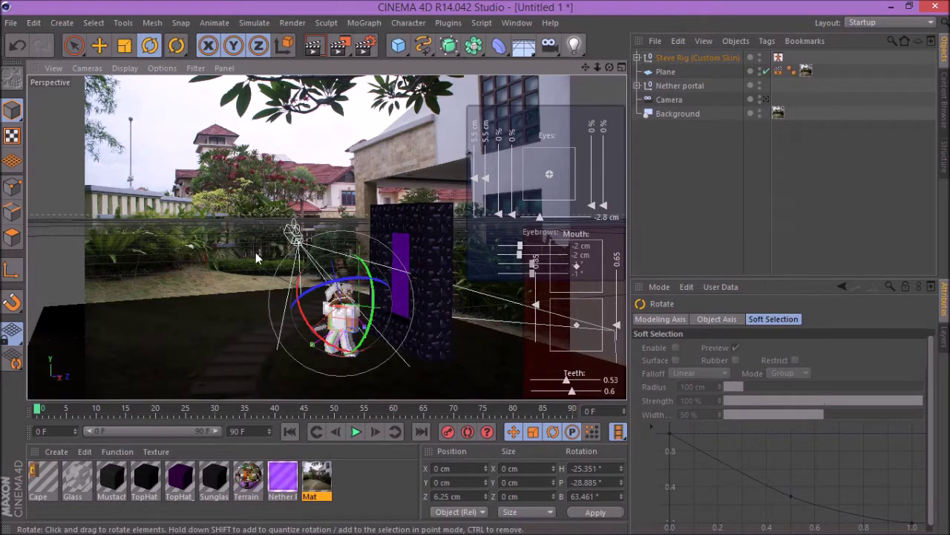
# Step: Frame the face through the scene camera, try and undo pupil and mouth placement changes, and set both eyebrow rotations to 18°
pyautogui.click(767, 99)
pyautogui.scroll(4, 332, 185)
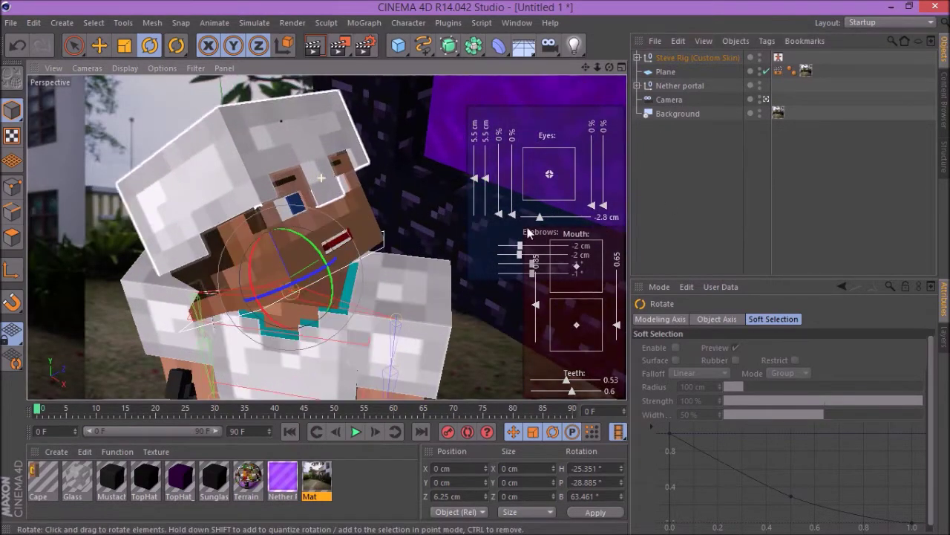
pyautogui.moveTo(609, 66); pyautogui.dragTo(563, 130)
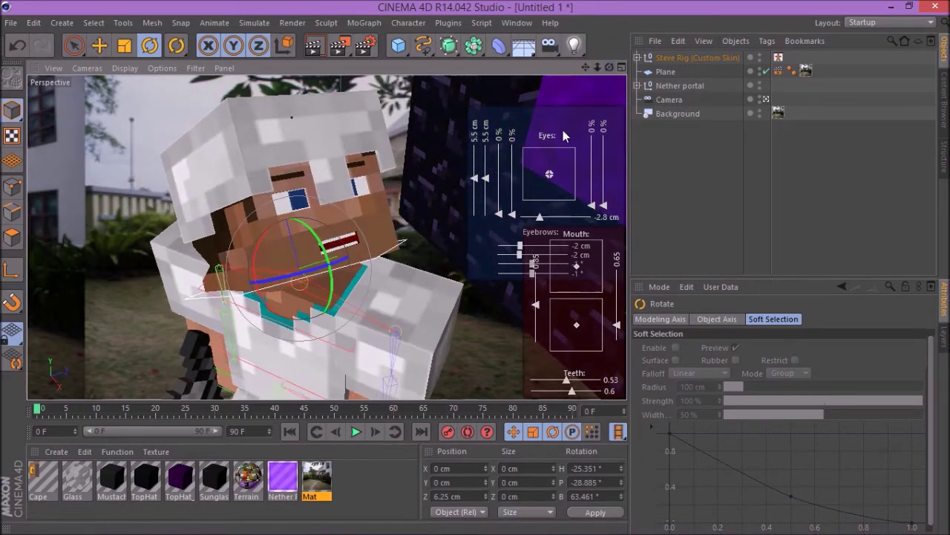
pyautogui.click(548, 175)
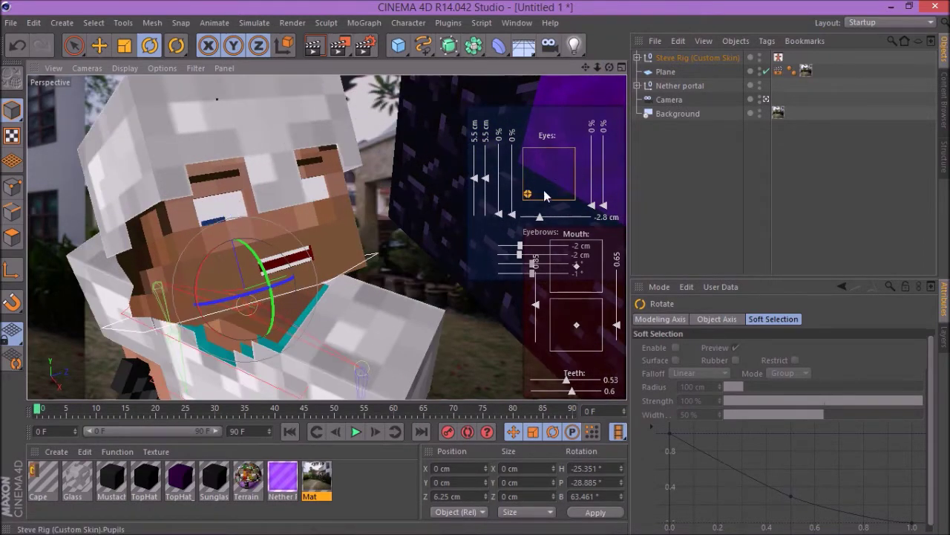
pyautogui.moveTo(573, 326); pyautogui.dragTo(577, 303)
pyautogui.hotkey('ctrl', 'z')
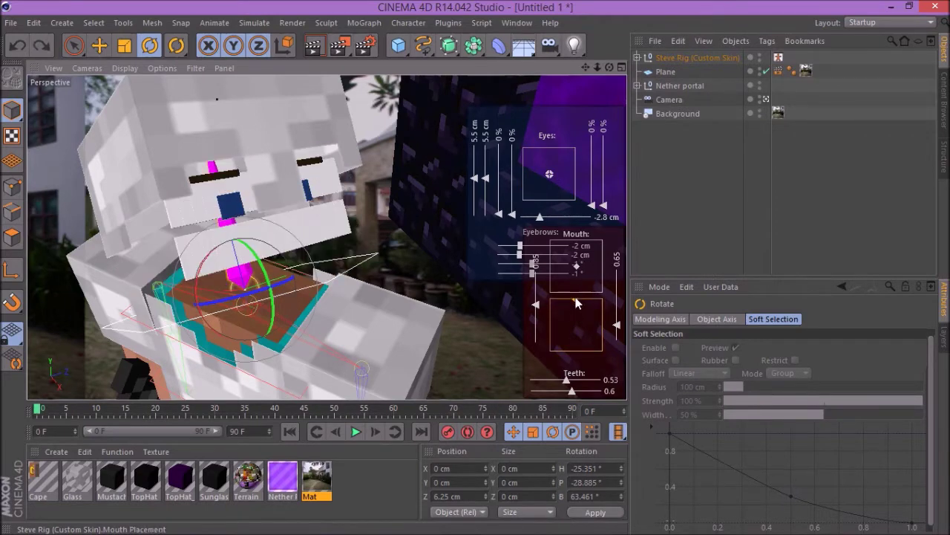
pyautogui.hotkey('ctrl', 'z')
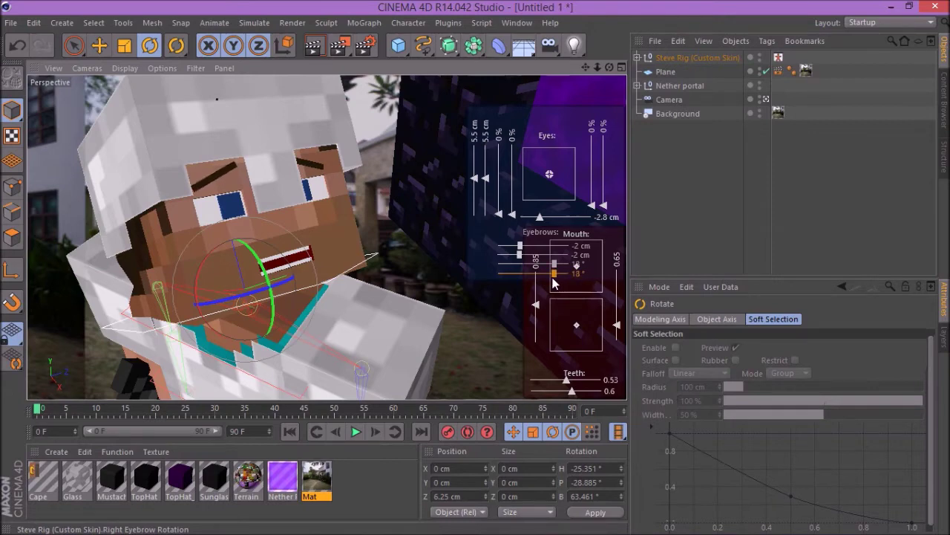
# Step: Try changing the right eyebrow placement and left eyebrow rotation in the Steve rig's user data, and undo the changes
pyautogui.click(720, 57)
pyautogui.scroll(-8, 916, 333)
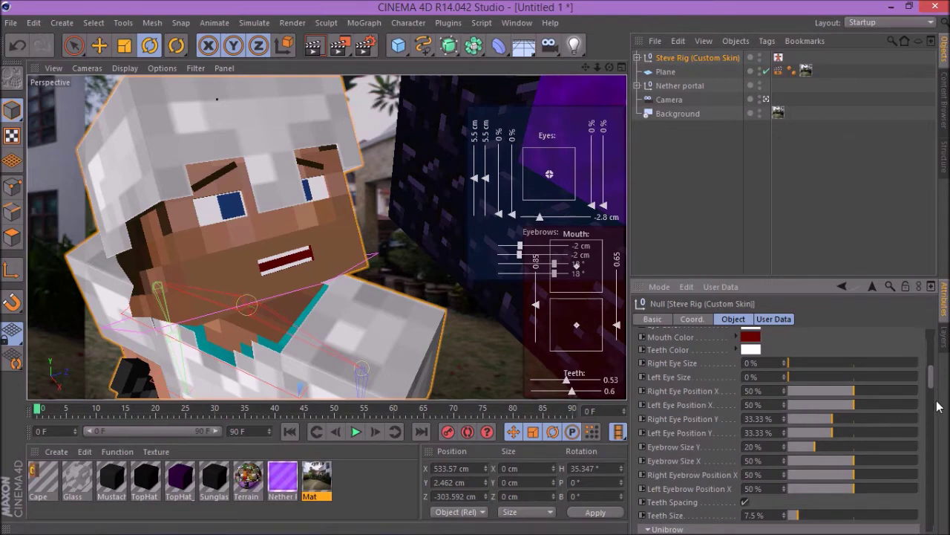
pyautogui.moveTo(934, 387); pyautogui.dragTo(935, 431)
pyautogui.click(833, 433)
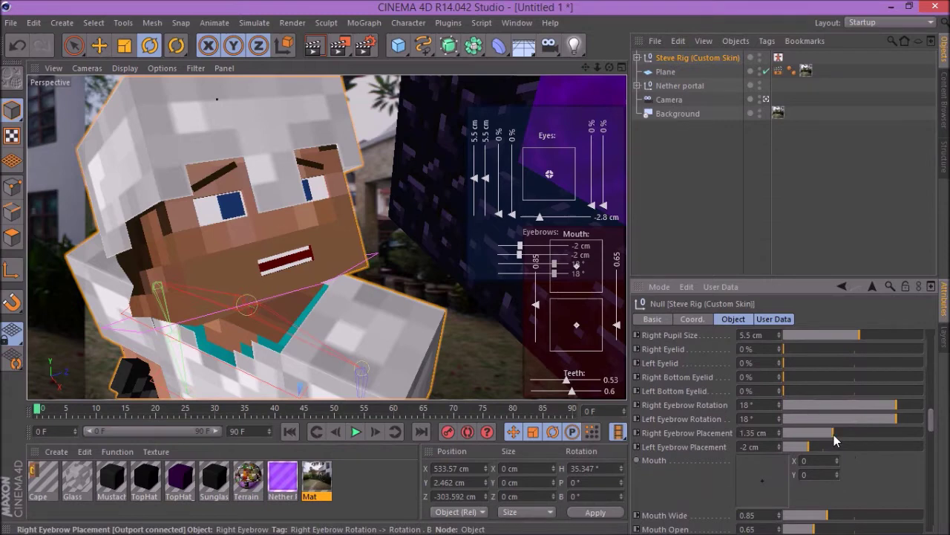
pyautogui.click(879, 433)
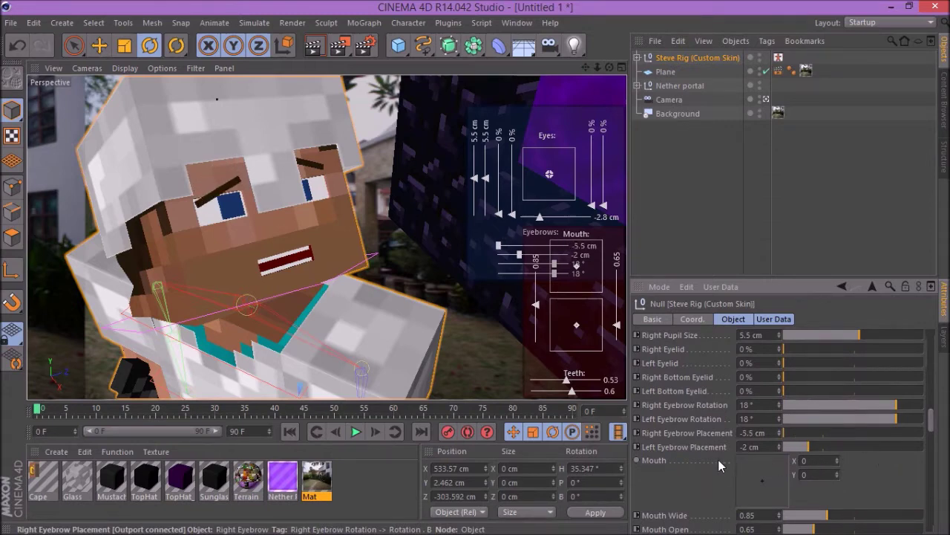
pyautogui.hotkey('ctrl', 'z')
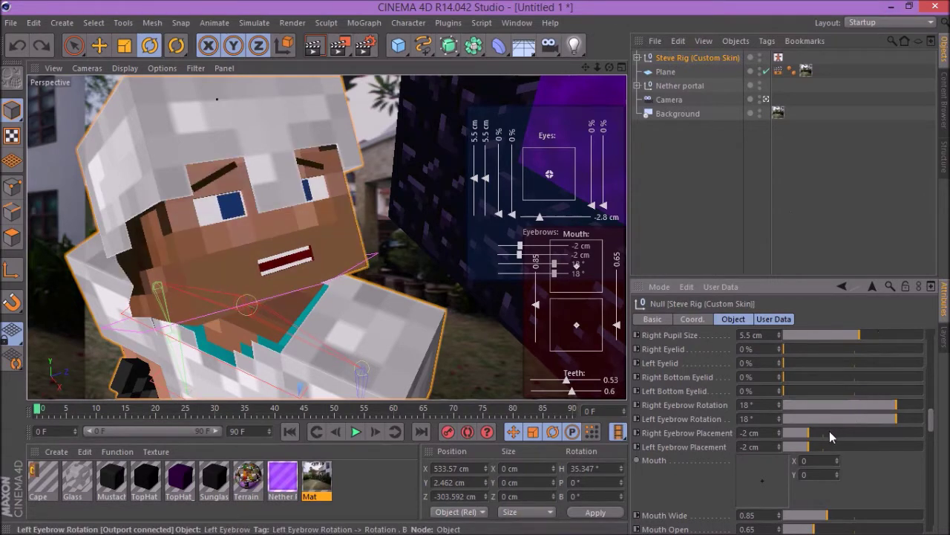
pyautogui.moveTo(818, 422); pyautogui.dragTo(823, 423)
pyautogui.hotkey('ctrl', 'z')
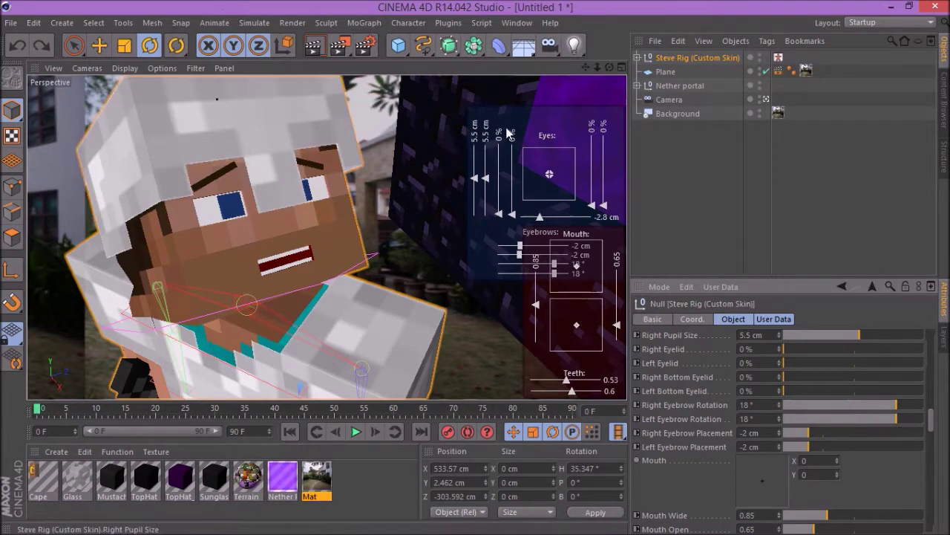
# Step: Try a wider open mouth shape, discard it, and close the mouth with a Mouth Open value of 0.001
pyautogui.moveTo(618, 325); pyautogui.dragTo(578, 327)
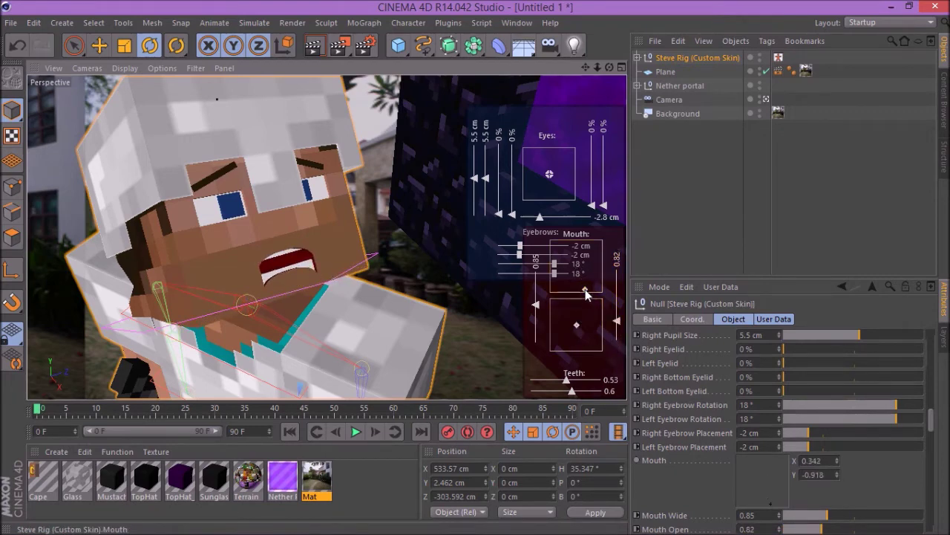
pyautogui.moveTo(618, 322); pyautogui.dragTo(622, 354)
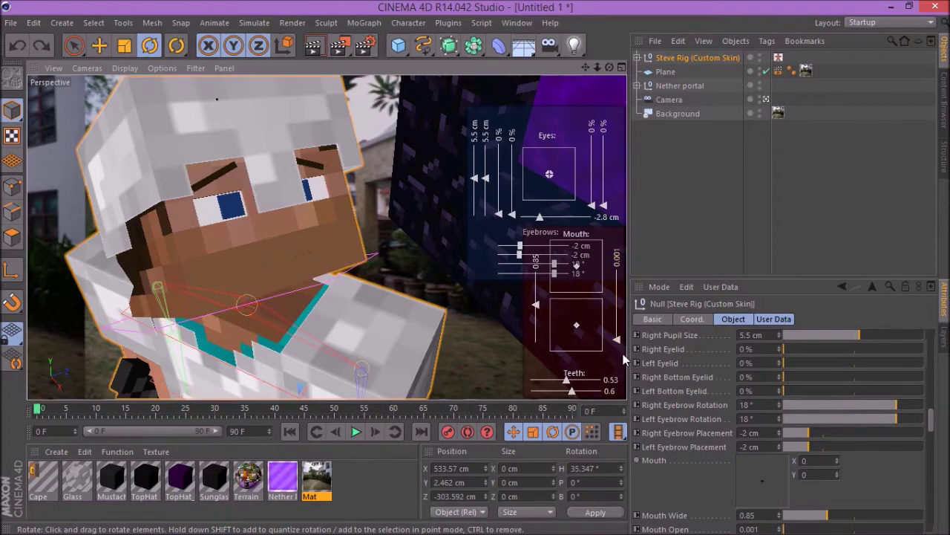
# Step: Leave the scene camera, rotate the Steve rig to a heading of about 29.8°, and return to the camera view
pyautogui.click(766, 100)
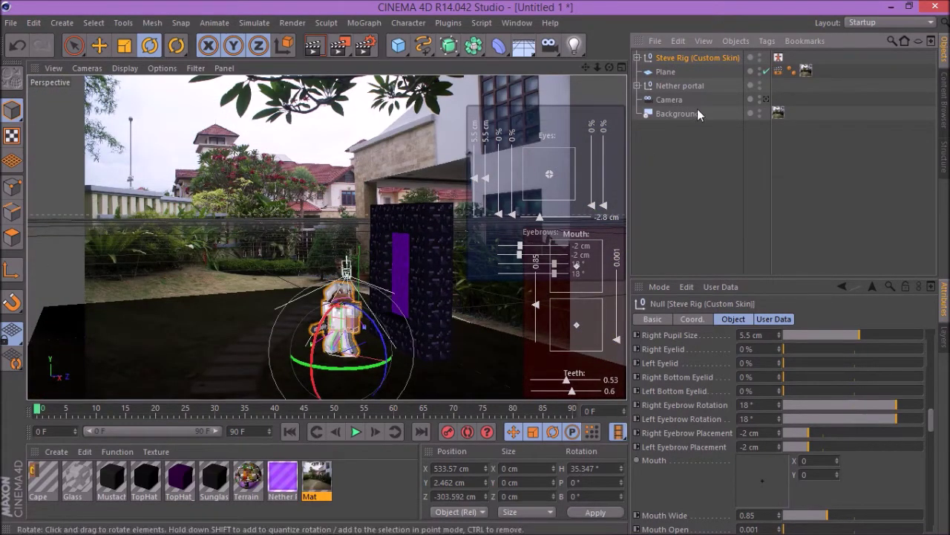
pyautogui.moveTo(359, 369); pyautogui.dragTo(354, 370)
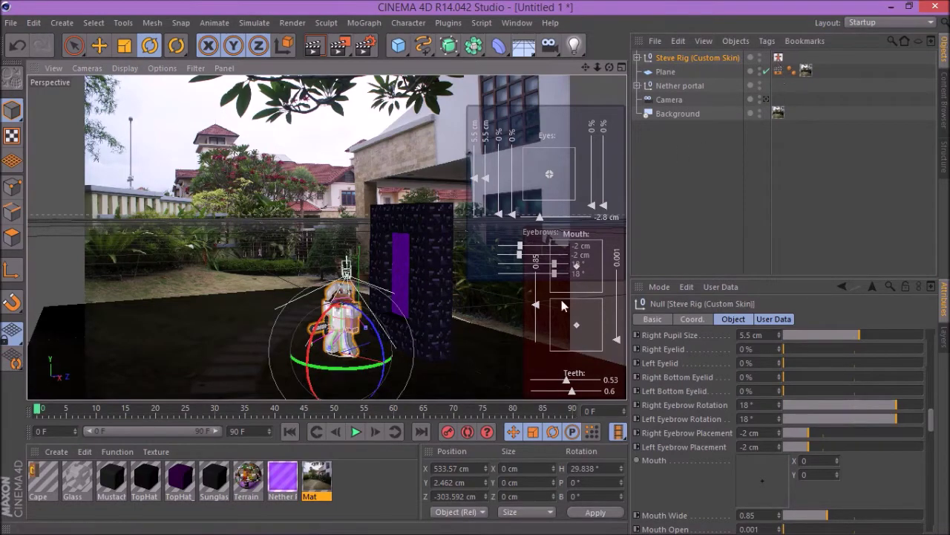
pyautogui.click(766, 99)
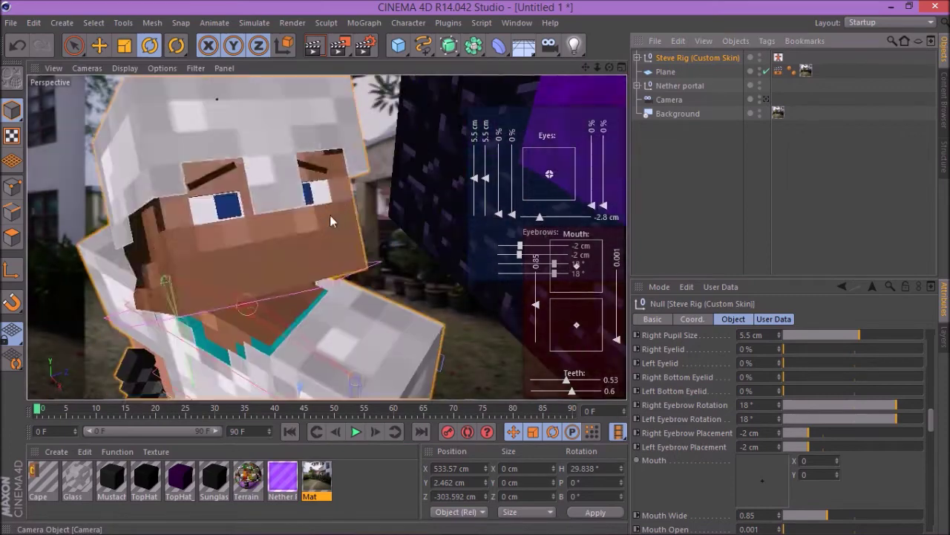
# Step: Select the left arm control and raise it to a Z position of about 11.3 cm, undoing a first sideways move
pyautogui.moveTo(608, 68); pyautogui.dragTo(591, 66)
pyautogui.keyDown('alt'); pyautogui.moveTo(329, 372); pyautogui.dragTo(328, 337, button='middle'); pyautogui.keyUp('alt')
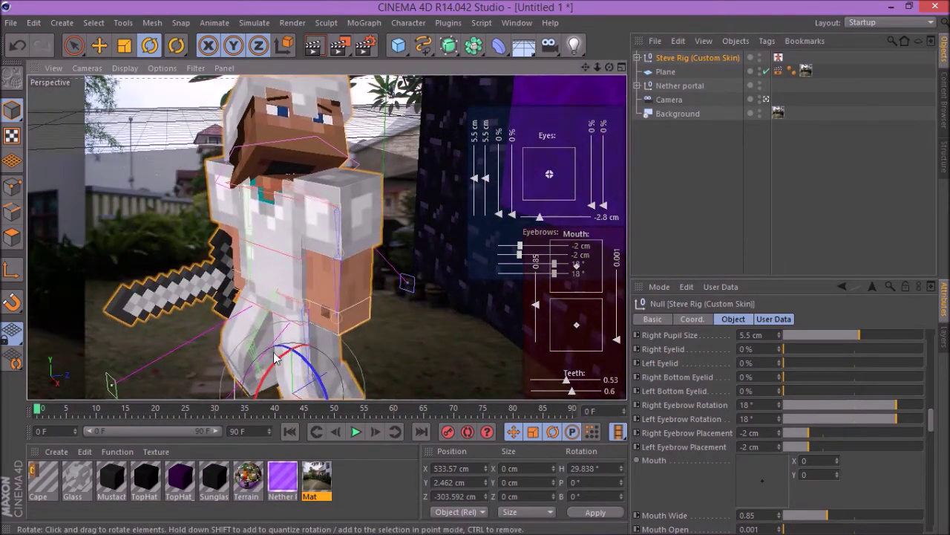
pyautogui.click(358, 331)
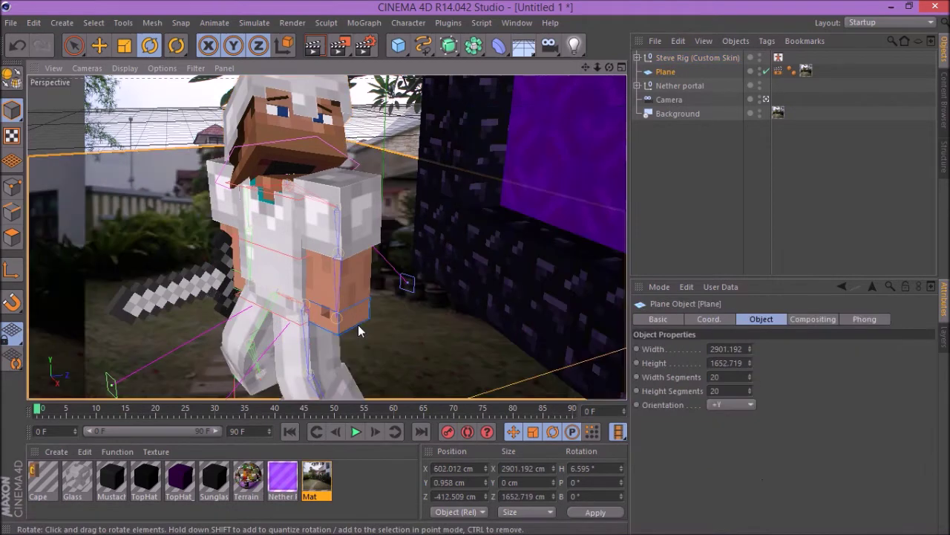
pyautogui.scroll(5, 360, 331)
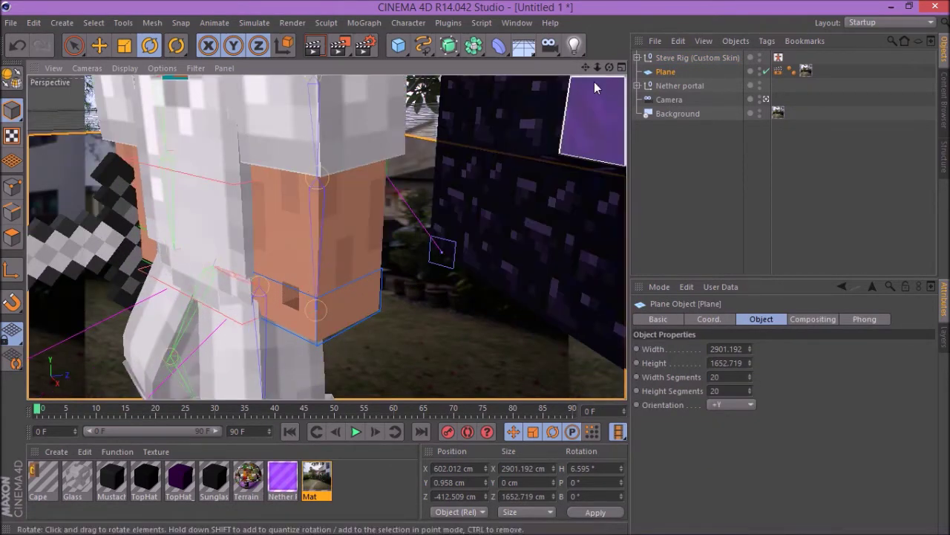
pyautogui.click(382, 314)
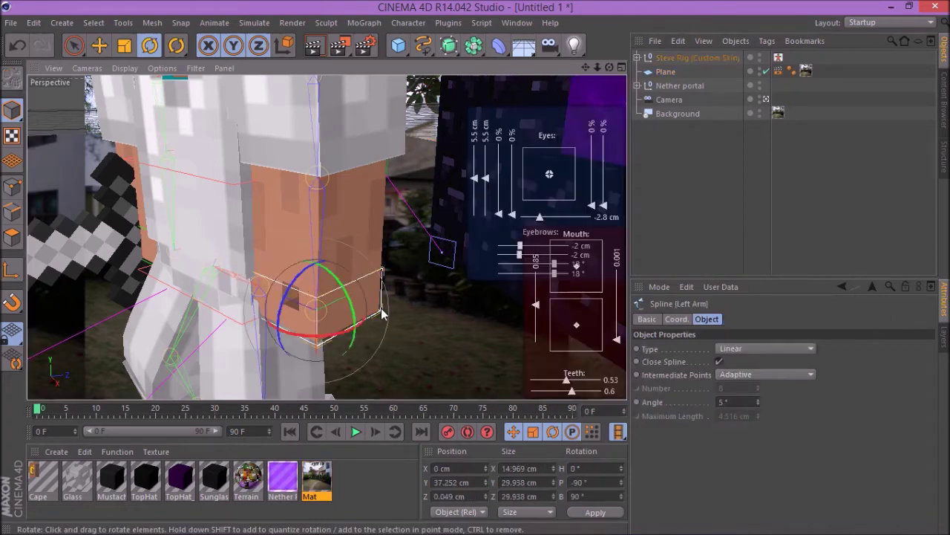
pyautogui.click(779, 59)
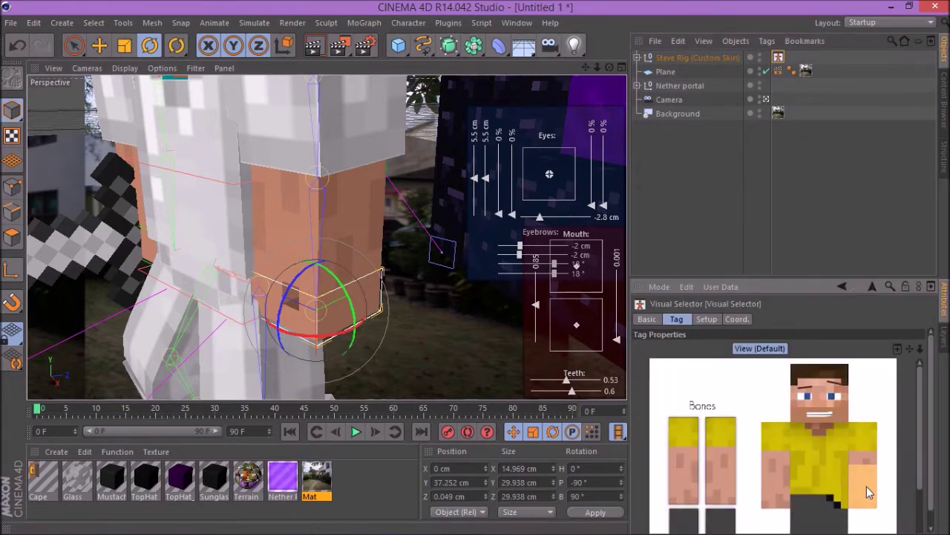
pyautogui.press('e')
pyautogui.moveTo(596, 68); pyautogui.dragTo(597, 79)
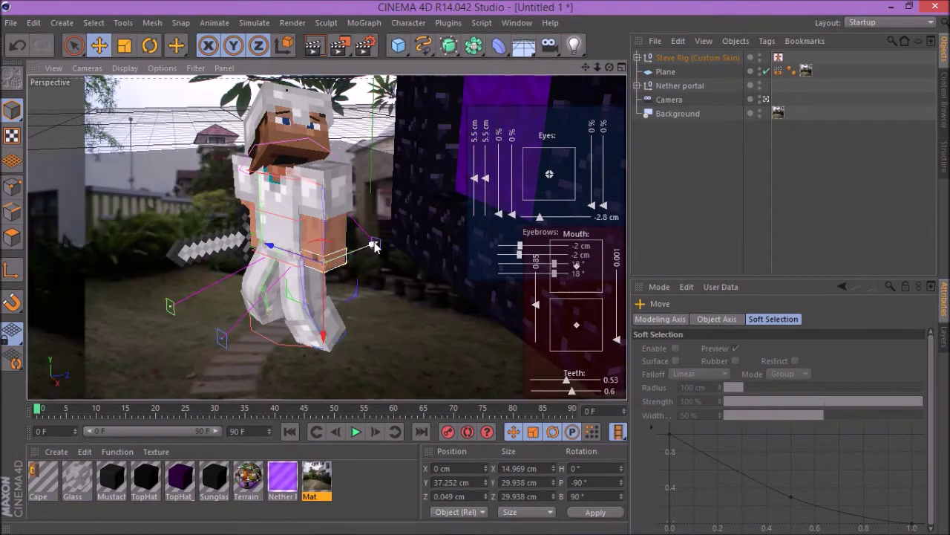
pyautogui.moveTo(375, 249); pyautogui.dragTo(346, 261)
pyautogui.hotkey('ctrl', 'z')
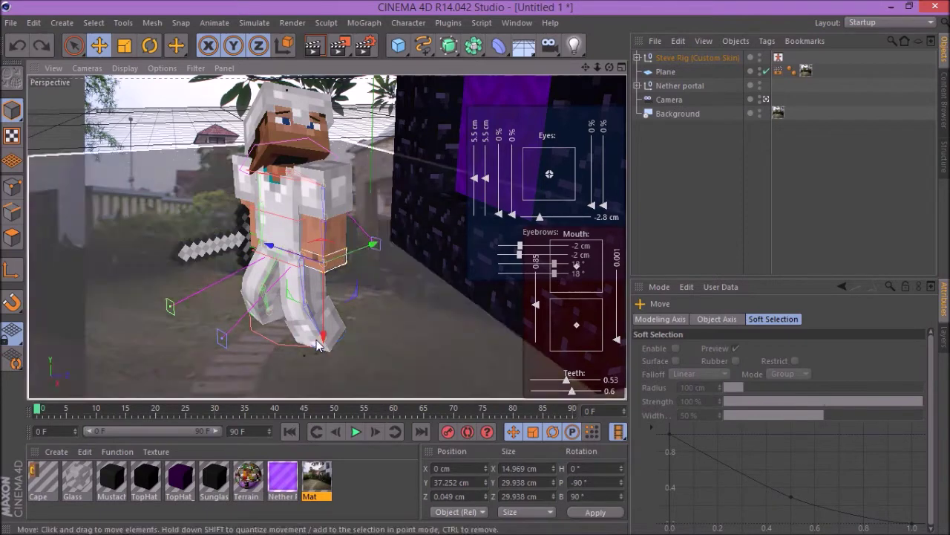
pyautogui.moveTo(323, 337); pyautogui.dragTo(323, 325)
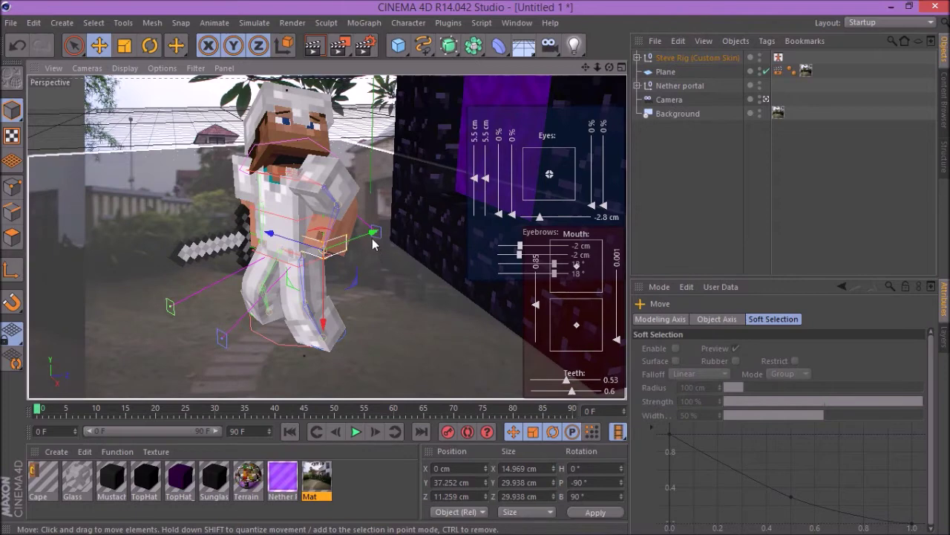
# Step: Move the left arm control to about X -11.9 cm, Y 48.2 cm and Z 10.7 cm
pyautogui.moveTo(372, 234); pyautogui.dragTo(363, 237)
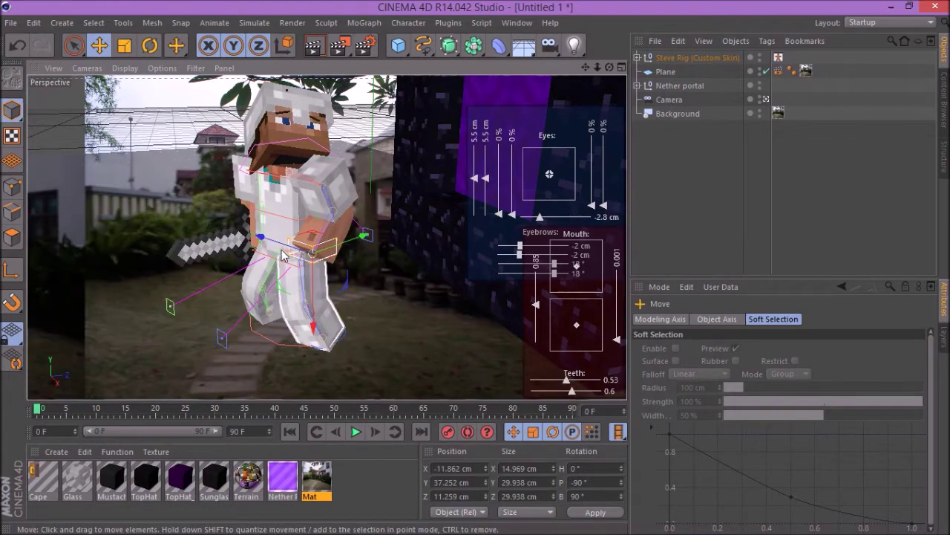
pyautogui.moveTo(278, 243); pyautogui.dragTo(287, 247)
pyautogui.moveTo(329, 327); pyautogui.dragTo(329, 327)
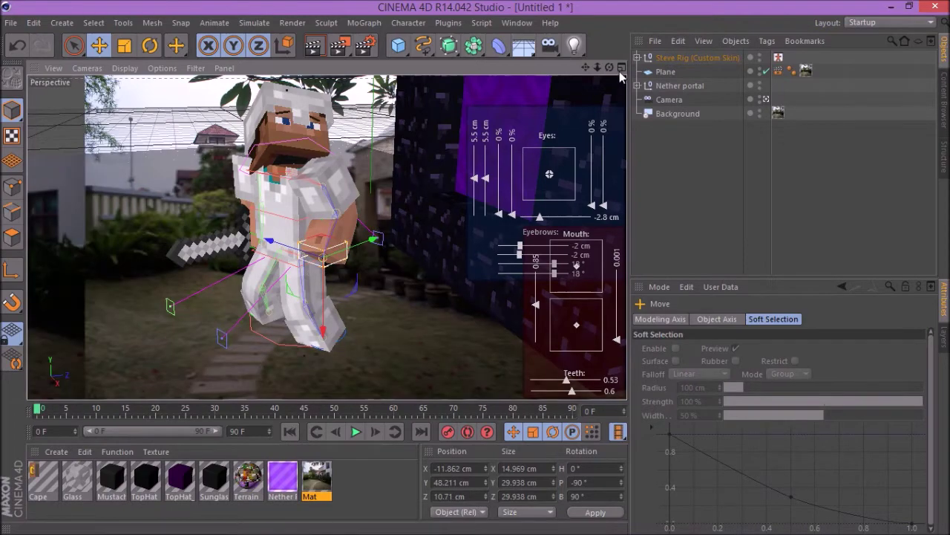
# Step: Select the right arm control and move the sword arm to about Y -53.6 cm and Z 9.1 cm
pyautogui.moveTo(609, 67); pyautogui.dragTo(769, 52)
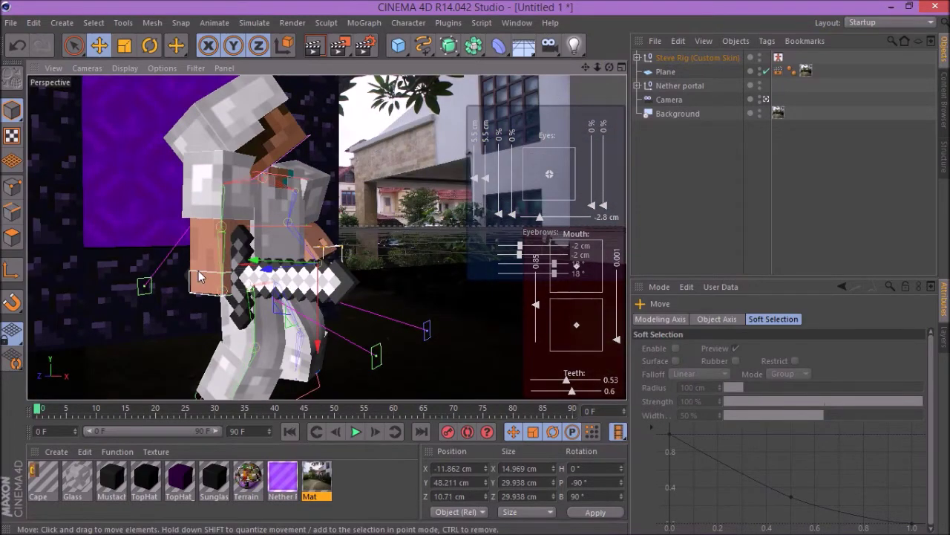
pyautogui.click(197, 271)
pyautogui.moveTo(610, 66); pyautogui.dragTo(514, 95)
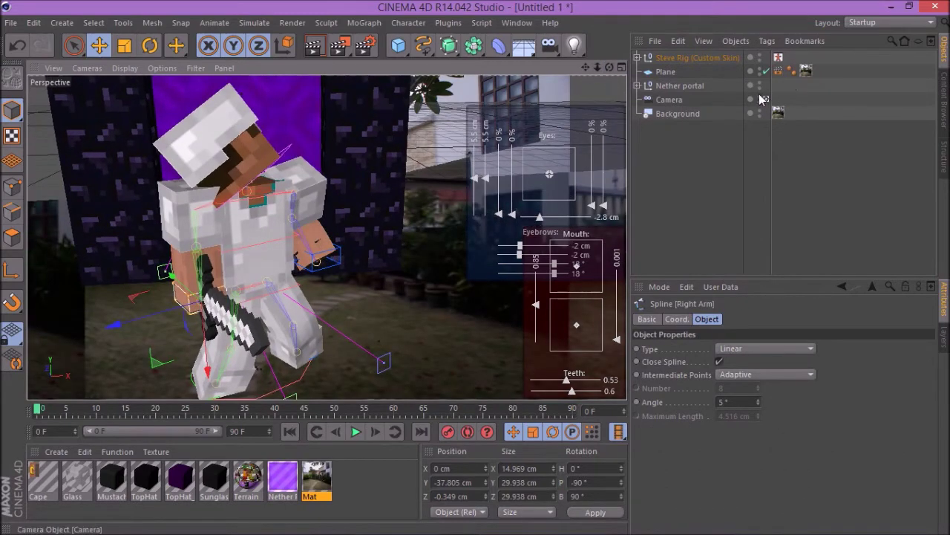
pyautogui.moveTo(146, 325)
pyautogui.mouseDown()
pyautogui.moveTo(148, 364)
pyautogui.moveTo(158, 357)
pyautogui.moveTo(156, 340)
pyautogui.mouseUp()
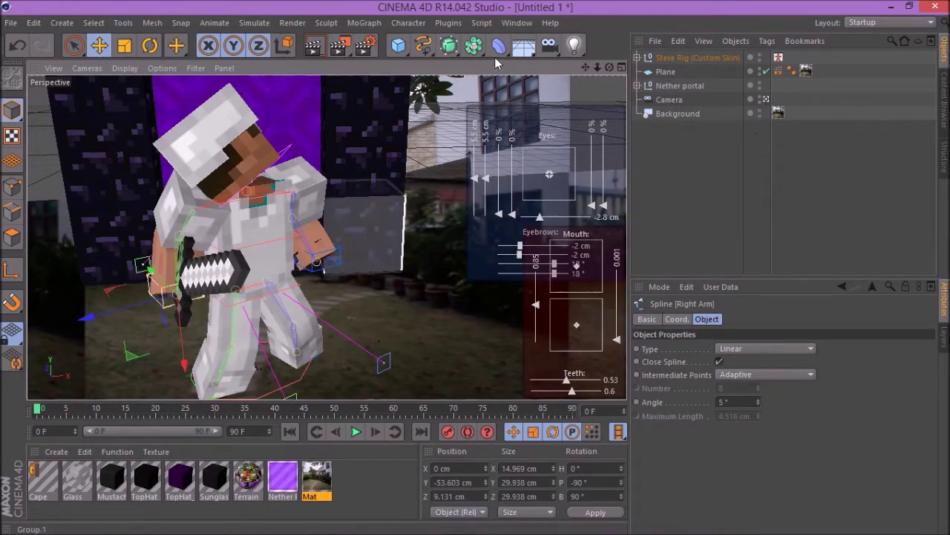
pyautogui.moveTo(609, 66); pyautogui.dragTo(462, 68)
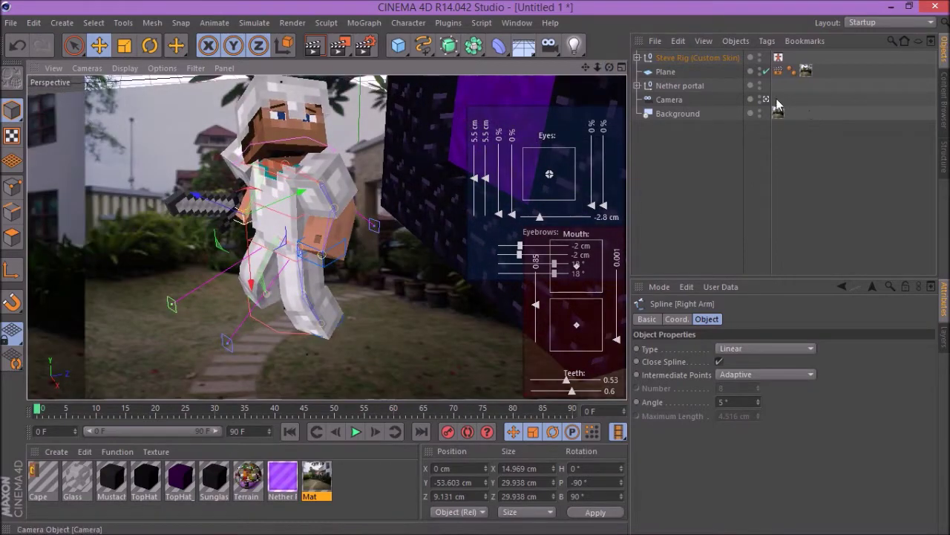
# Step: Return to the scene camera and move the Steve rig and Nether portal together to about X 578.3 cm
pyautogui.click(767, 99)
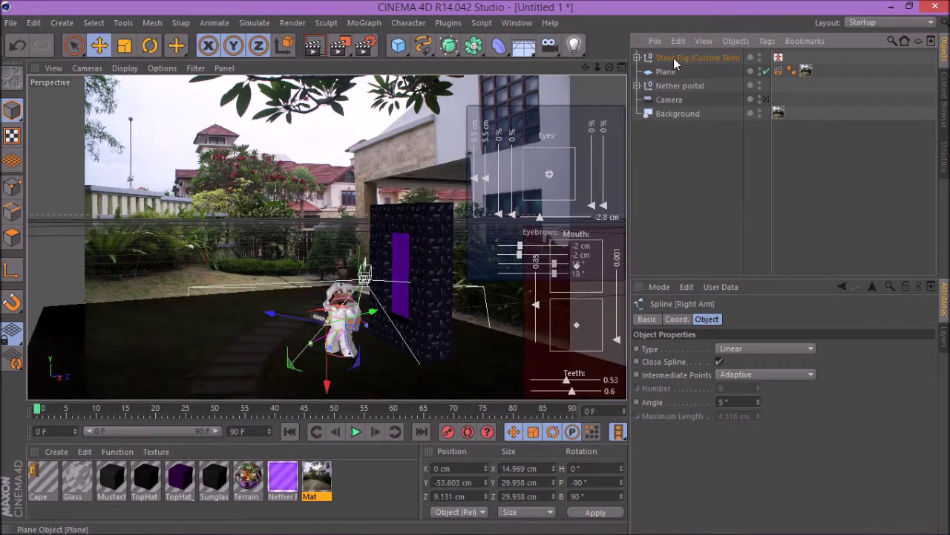
pyautogui.keyDown('ctrl'); pyautogui.click(680, 84); pyautogui.keyUp('ctrl')
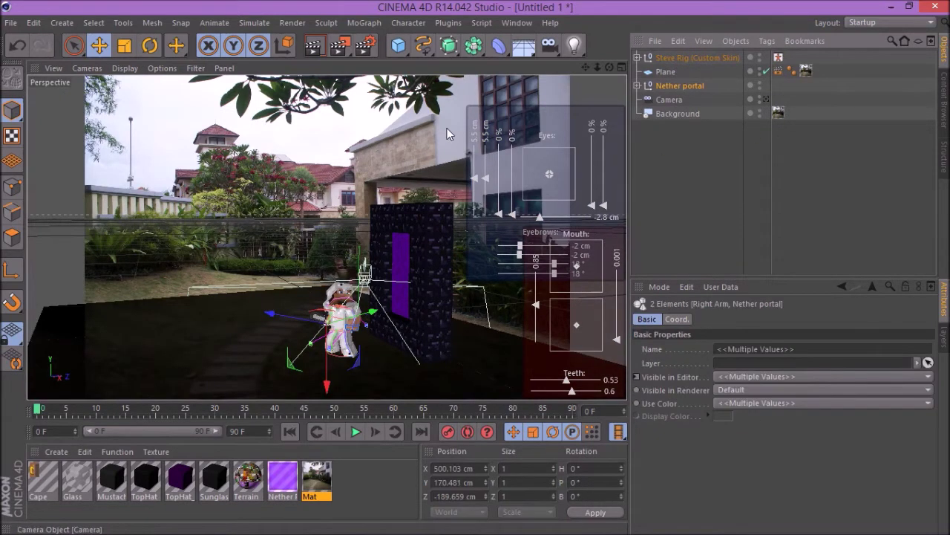
pyautogui.click(675, 58)
pyautogui.keyDown('ctrl'); pyautogui.click(675, 88); pyautogui.keyUp('ctrl')
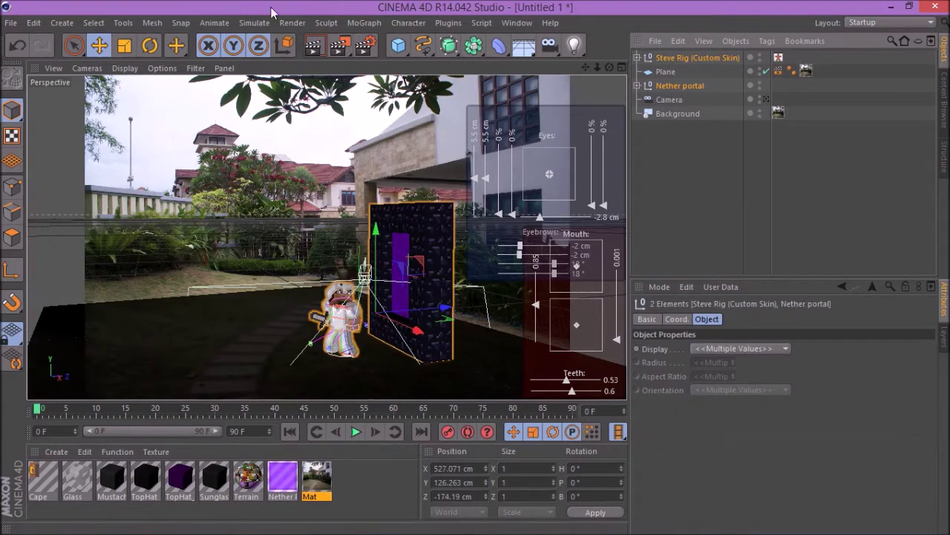
pyautogui.moveTo(417, 329); pyautogui.dragTo(425, 334)
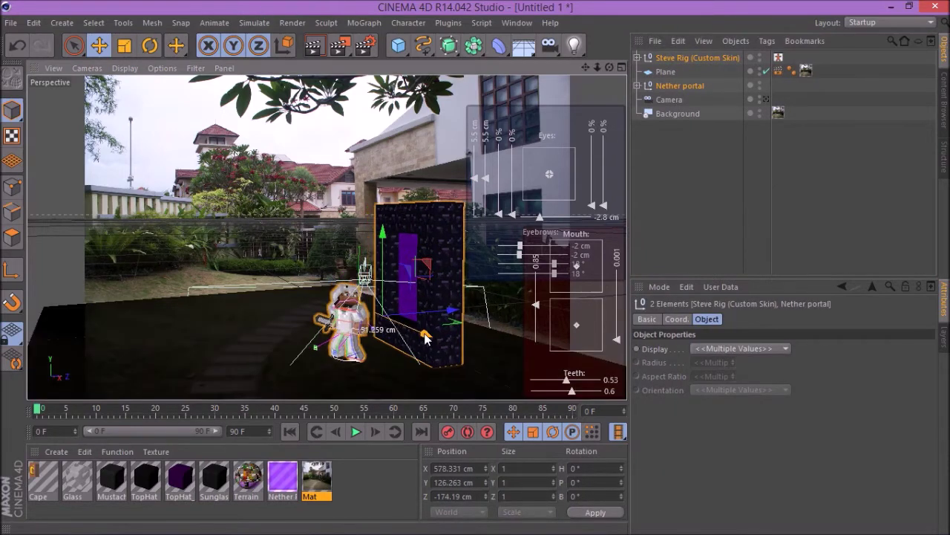
# Step: Adjust the scene camera's angle on the rig and portal, and render a preview of the view
pyautogui.moveTo(608, 67); pyautogui.dragTo(592, 70)
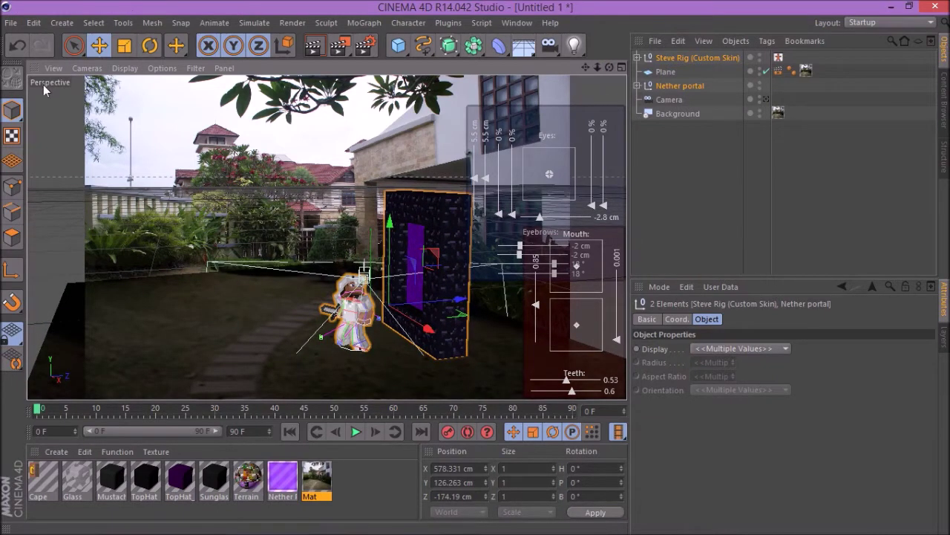
pyautogui.click(312, 45)
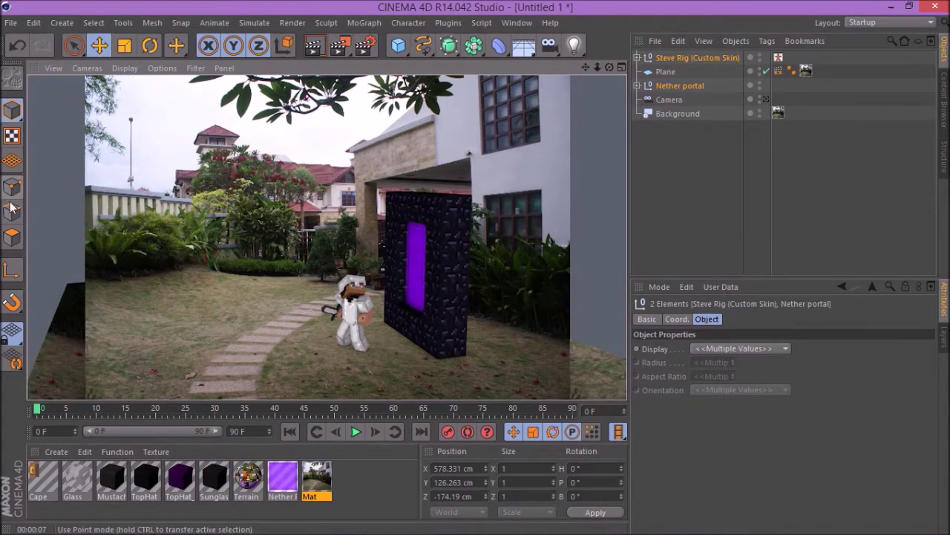
pyautogui.click(315, 277)
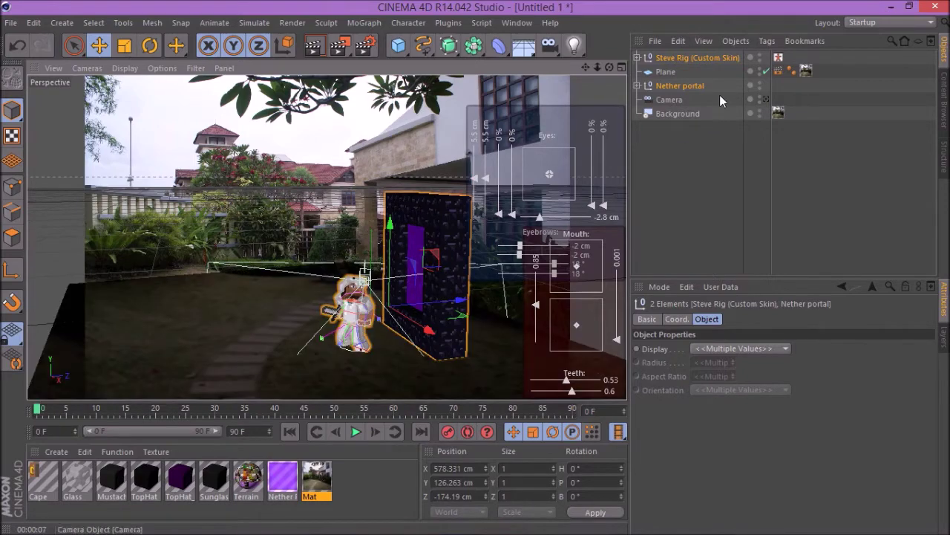
# Step: Leave the scene camera and add an omni light to the scene
pyautogui.click(765, 98)
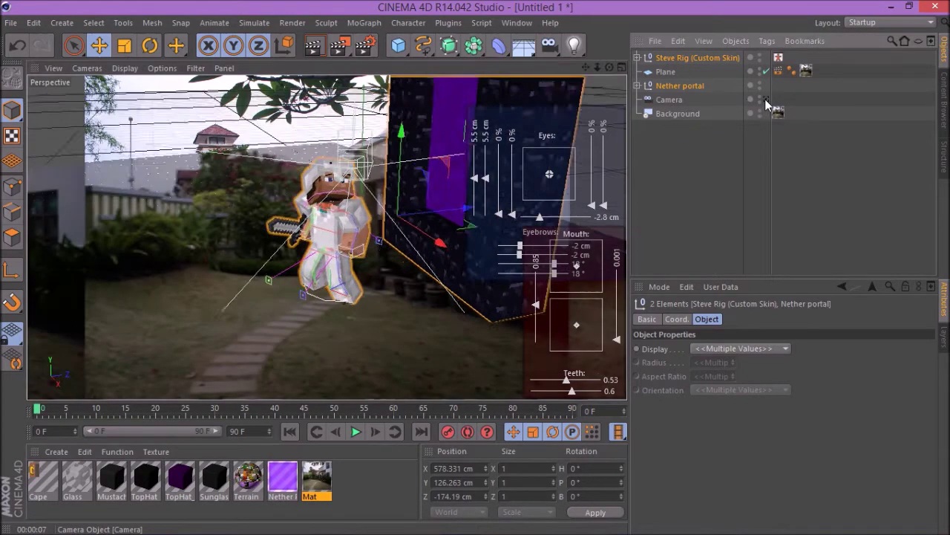
pyautogui.moveTo(597, 67)
pyautogui.mouseDown()
pyautogui.moveTo(524, 70)
pyautogui.moveTo(610, 67)
pyautogui.mouseUp()
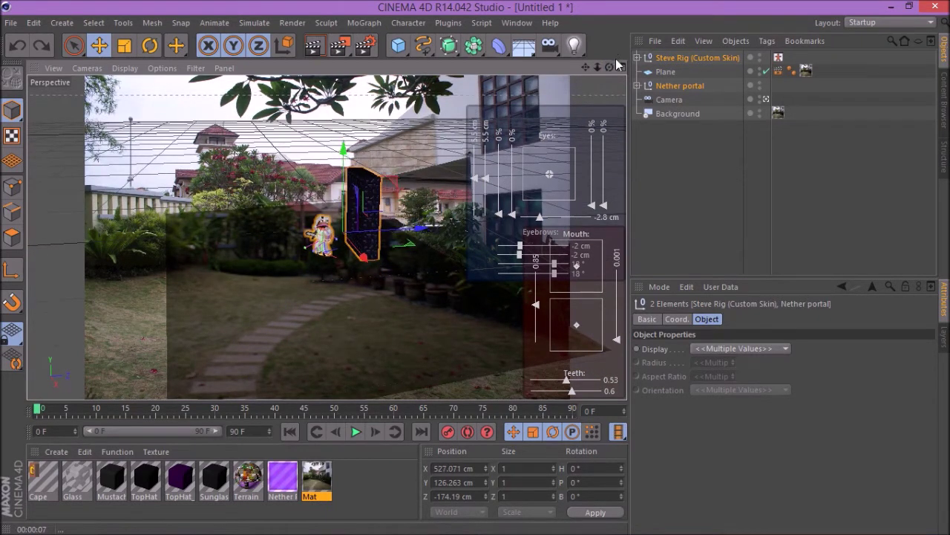
pyautogui.click(27, 43)
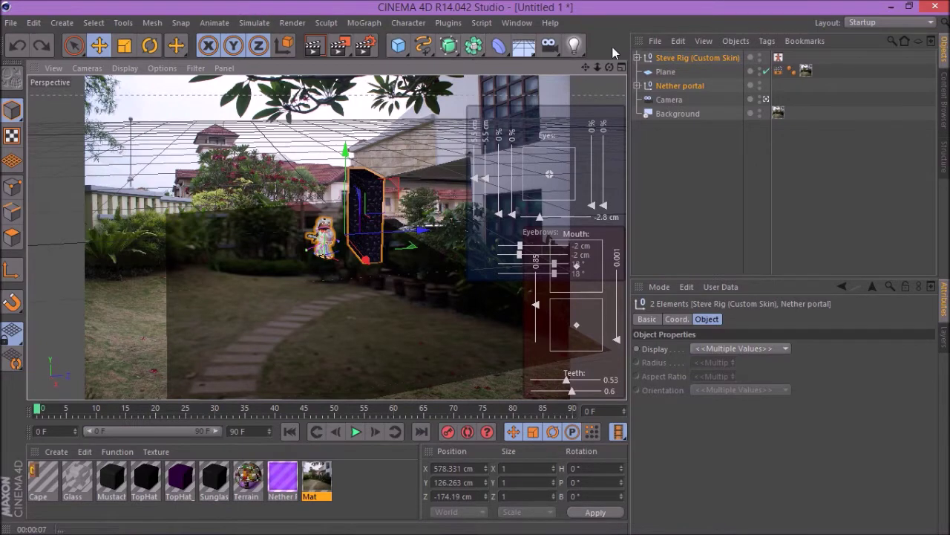
pyautogui.click(577, 48)
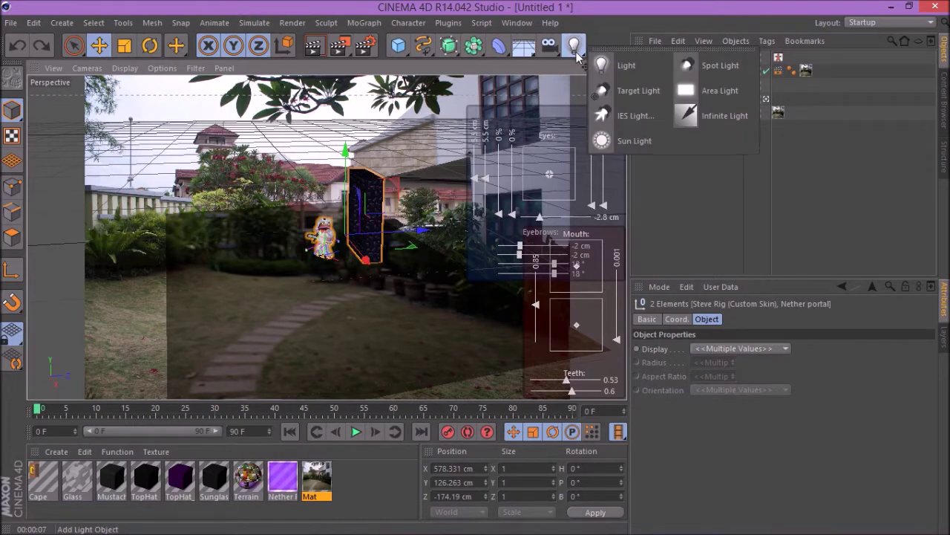
pyautogui.click(608, 67)
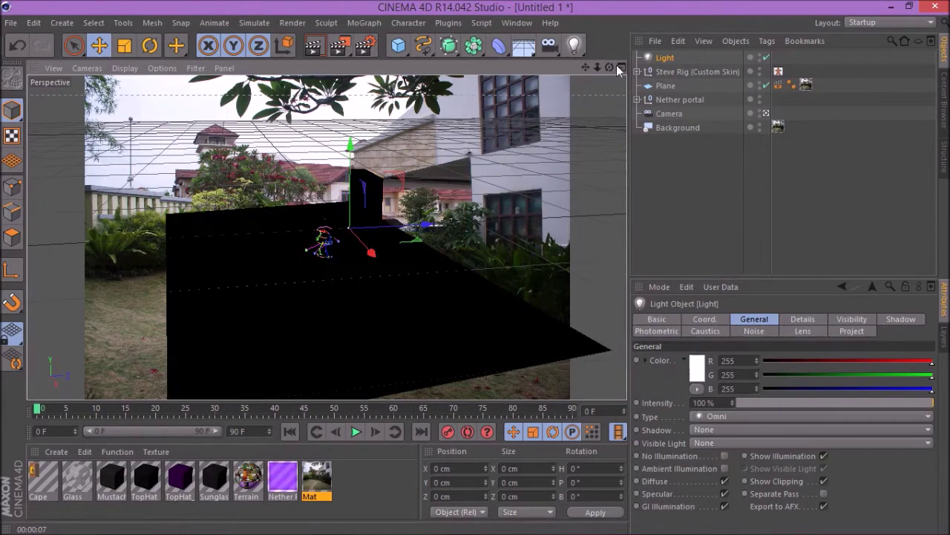
# Step: Position the light high above the scene at about X 974.8 cm, Y 1011 cm and Z -993.7 cm
pyautogui.moveTo(455, 229); pyautogui.dragTo(324, 236)
pyautogui.moveTo(217, 76); pyautogui.dragTo(216, 78)
pyautogui.moveTo(609, 68); pyautogui.dragTo(586, 67)
pyautogui.moveTo(299, 176); pyautogui.dragTo(357, 186)
pyautogui.moveTo(613, 67); pyautogui.dragTo(229, 125)
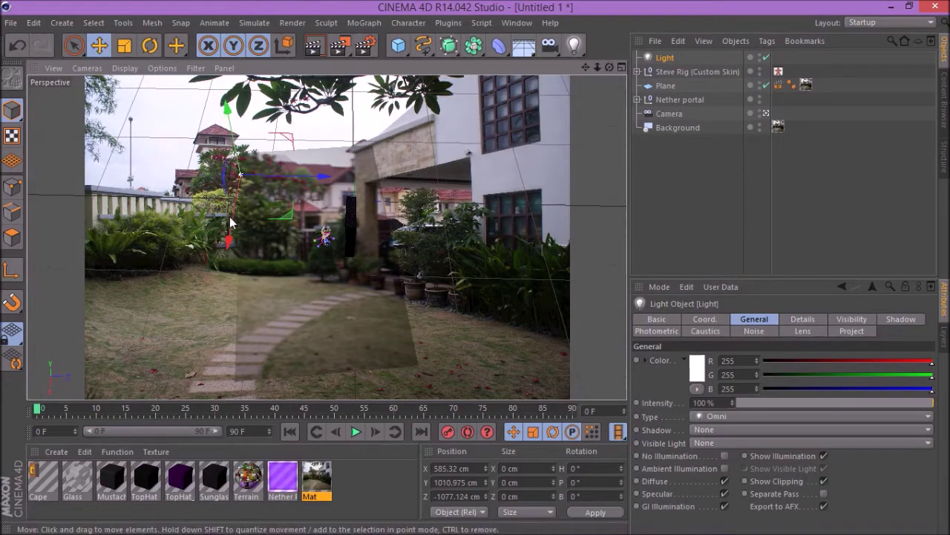
pyautogui.moveTo(228, 239); pyautogui.dragTo(219, 277)
pyautogui.moveTo(314, 214); pyautogui.dragTo(399, 231)
pyautogui.moveTo(291, 225)
pyautogui.keyDown('alt'); pyautogui.mouseDown()
pyautogui.moveTo(334, 193)
pyautogui.moveTo(293, 214)
pyautogui.mouseUp(); pyautogui.keyUp('alt')
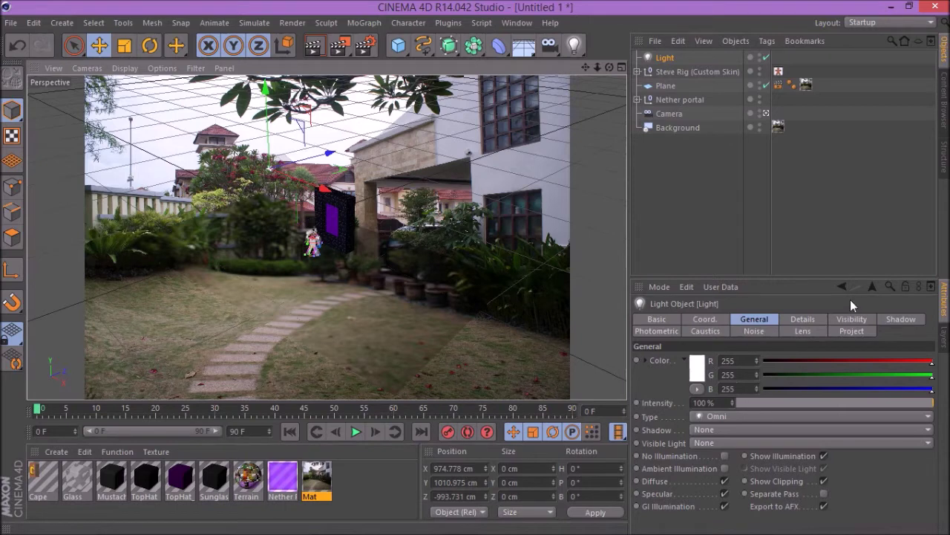
# Step: Try a strong orange light colour of RGB 255, 80, 0, and undo the change
pyautogui.click(701, 375)
pyautogui.moveTo(674, 323); pyautogui.dragTo(755, 336)
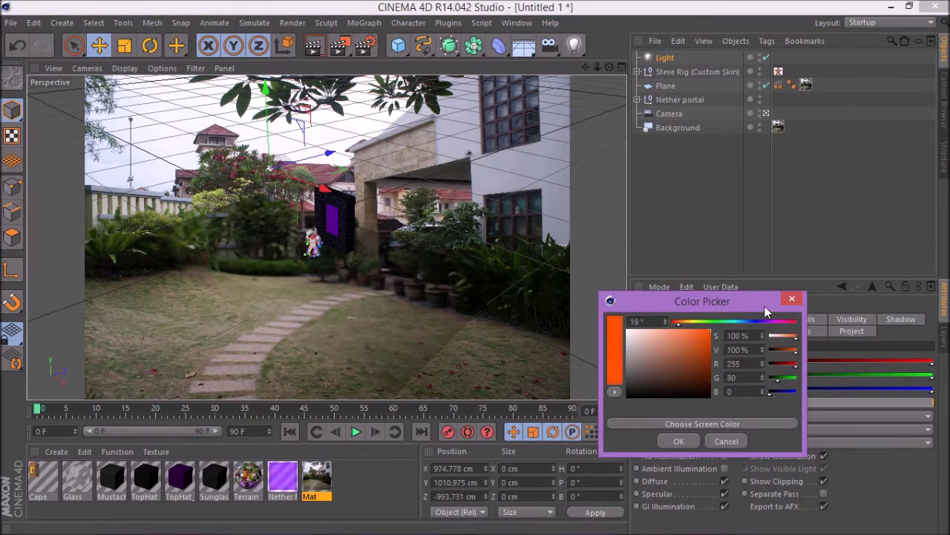
pyautogui.click(679, 441)
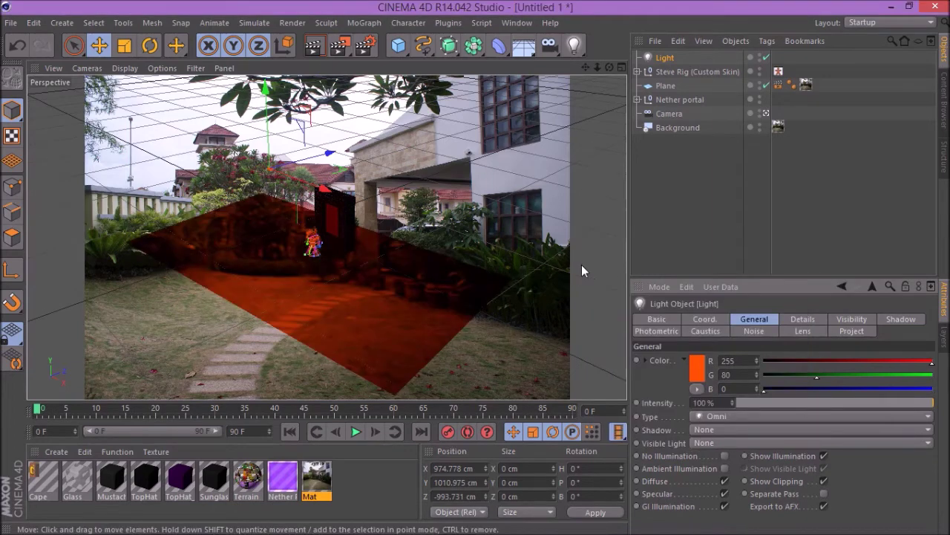
pyautogui.hotkey('ctrl', 'z')
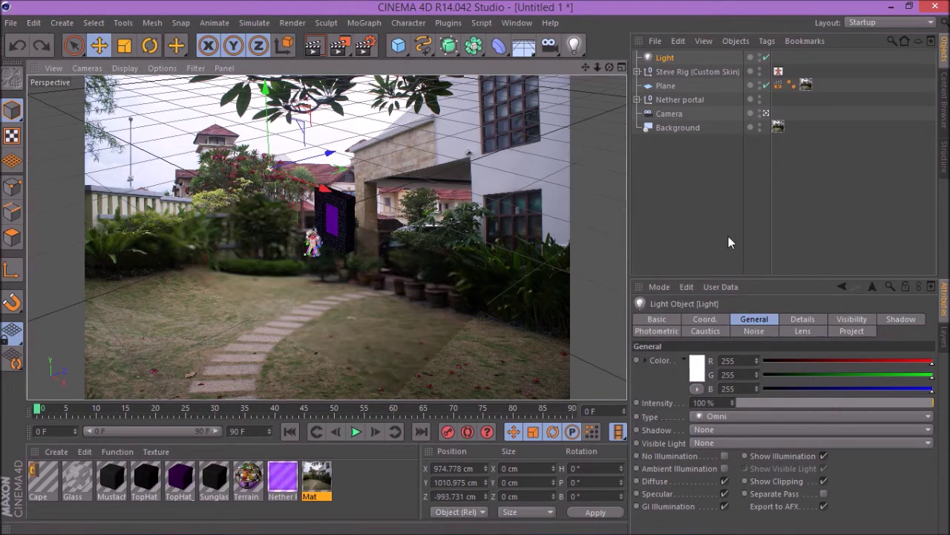
# Step: Try a pale orange light colour of RGB 255, 212, 164, and return the light to white
pyautogui.click(701, 375)
pyautogui.click(677, 319)
pyautogui.moveTo(666, 334); pyautogui.dragTo(658, 325)
pyautogui.moveTo(677, 319); pyautogui.dragTo(655, 326)
pyautogui.click(676, 437)
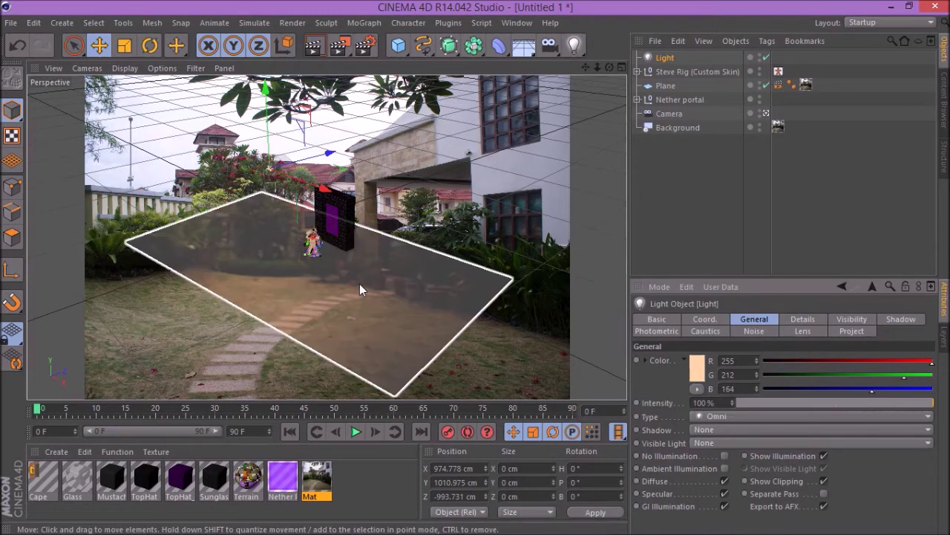
pyautogui.click(696, 367)
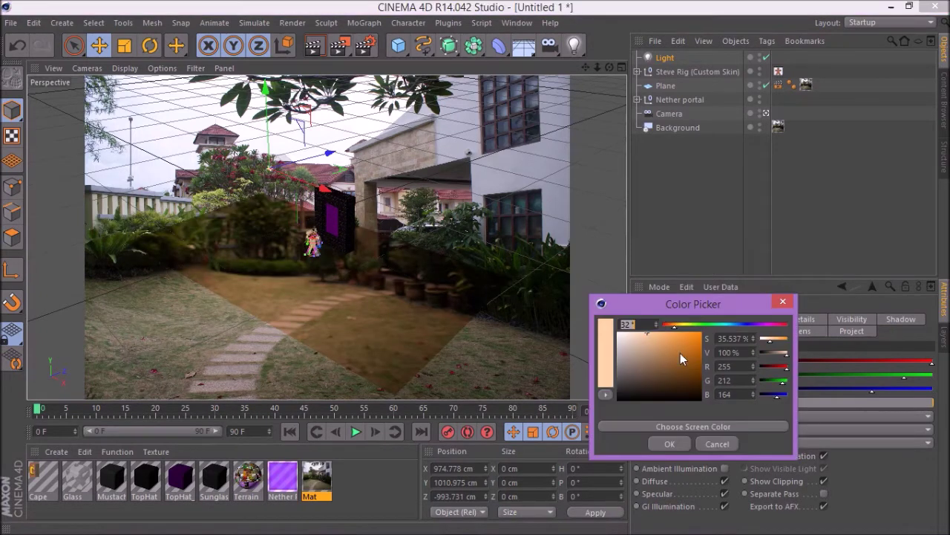
pyautogui.click(682, 447)
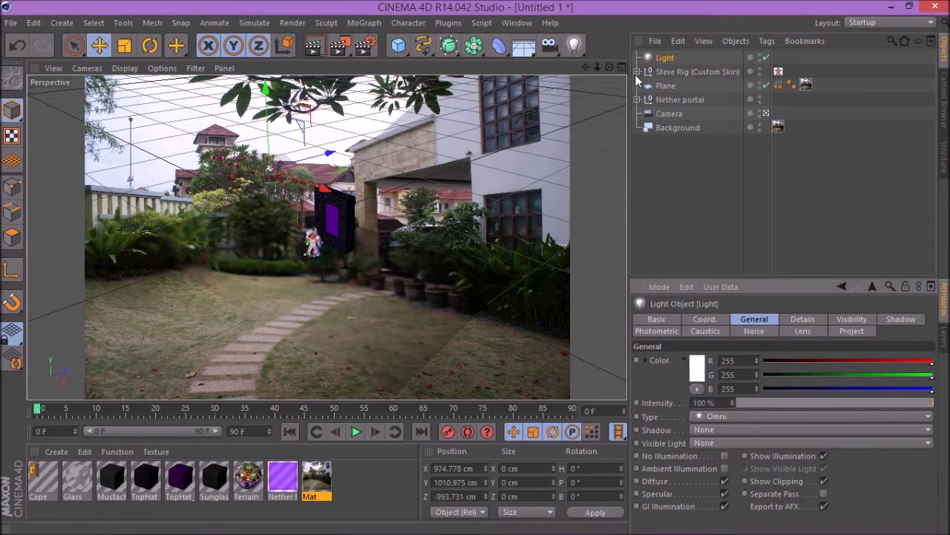
# Step: Return to the scene camera, set the light's shadow to Raytraced (Hard), and render previews of the view
pyautogui.click(764, 113)
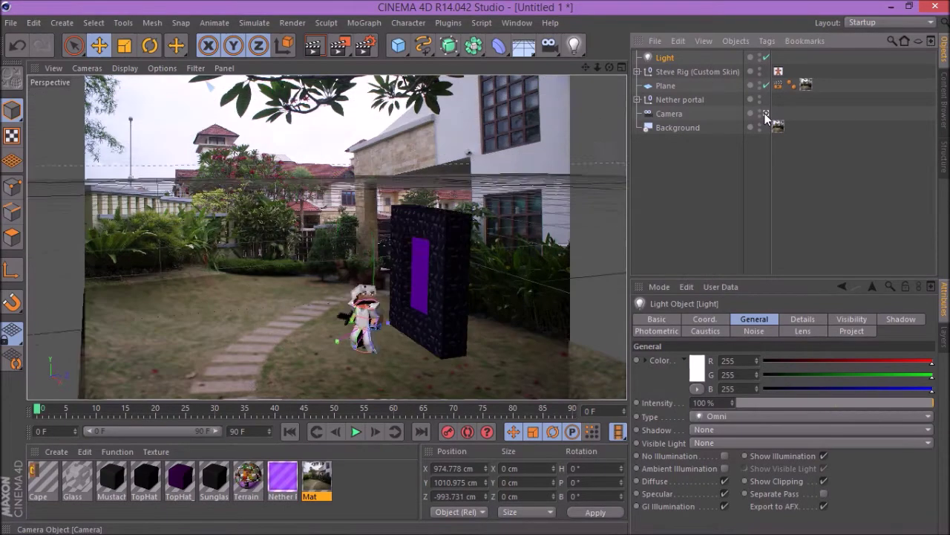
pyautogui.click(312, 45)
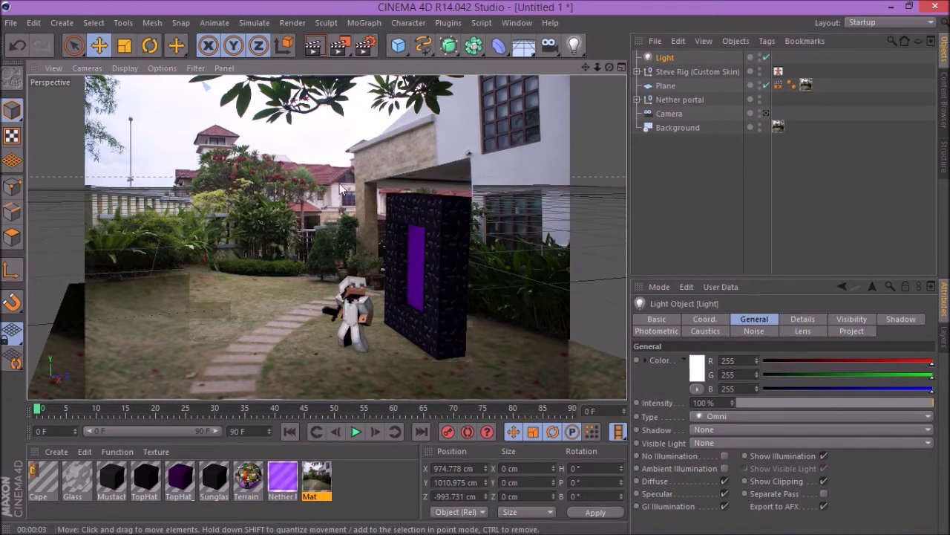
pyautogui.click(894, 318)
pyautogui.click(748, 360)
pyautogui.click(748, 403)
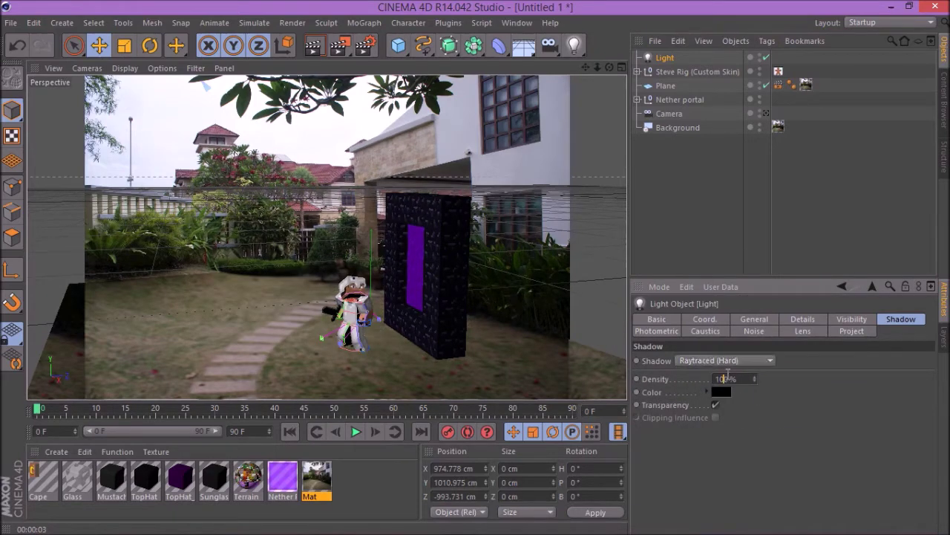
pyautogui.click(313, 45)
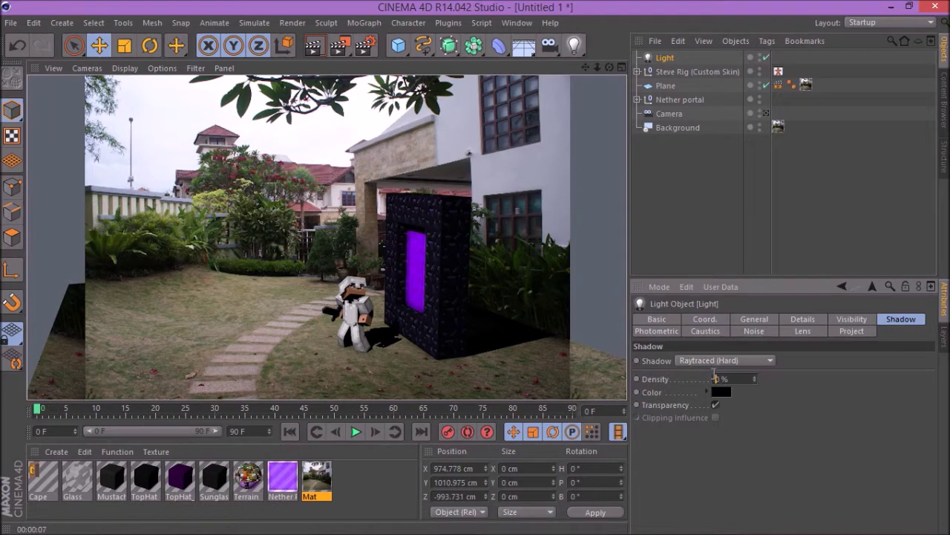
# Step: Set the light's shadow density to 60% and render the view again
pyautogui.write('60')
pyautogui.press('Return')
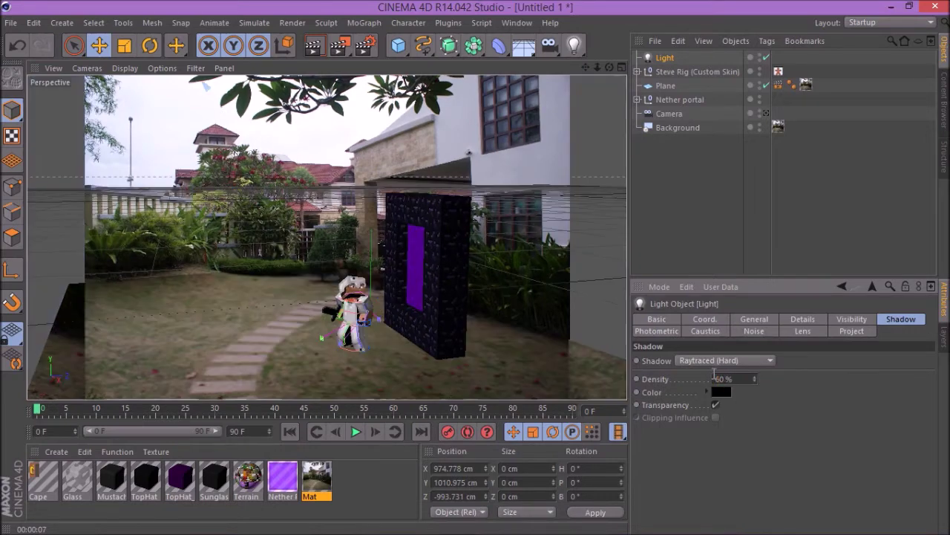
pyautogui.click(312, 45)
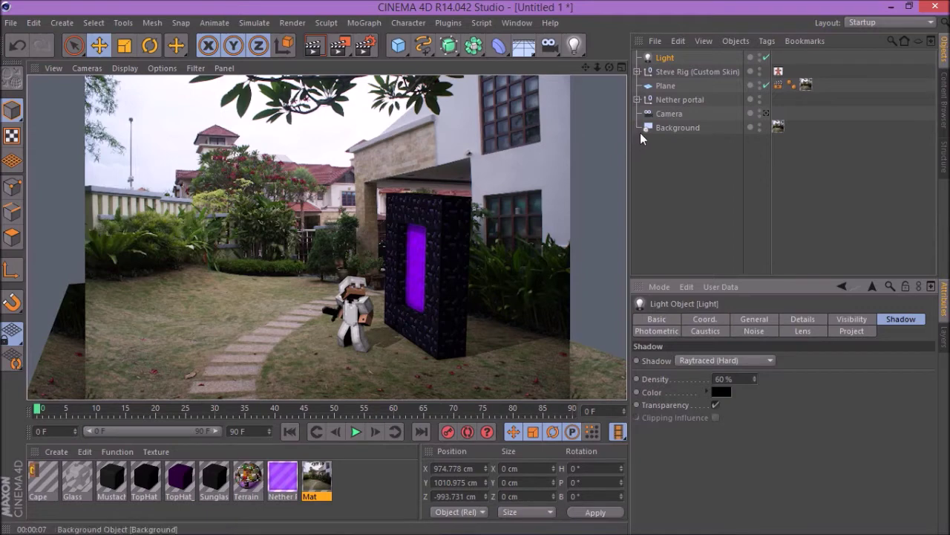
# Step: Clear the selection of the Steve rig and Nether portal, and fine-tune the scene camera's viewing angle
pyautogui.click(687, 99)
pyautogui.keyDown('ctrl'); pyautogui.click(682, 74); pyautogui.keyUp('ctrl')
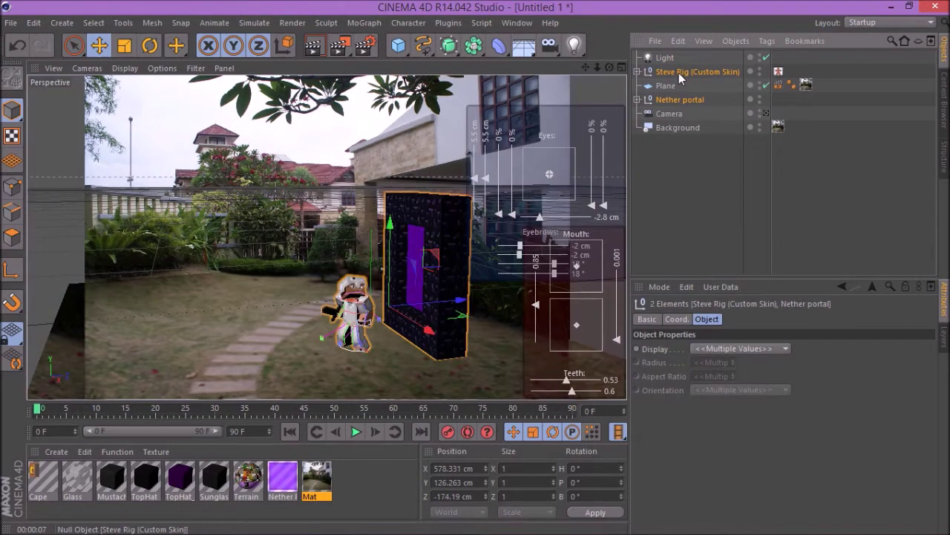
pyautogui.click(714, 191)
pyautogui.moveTo(609, 68)
pyautogui.mouseDown()
pyautogui.moveTo(600, 70)
pyautogui.moveTo(609, 69)
pyautogui.mouseUp()
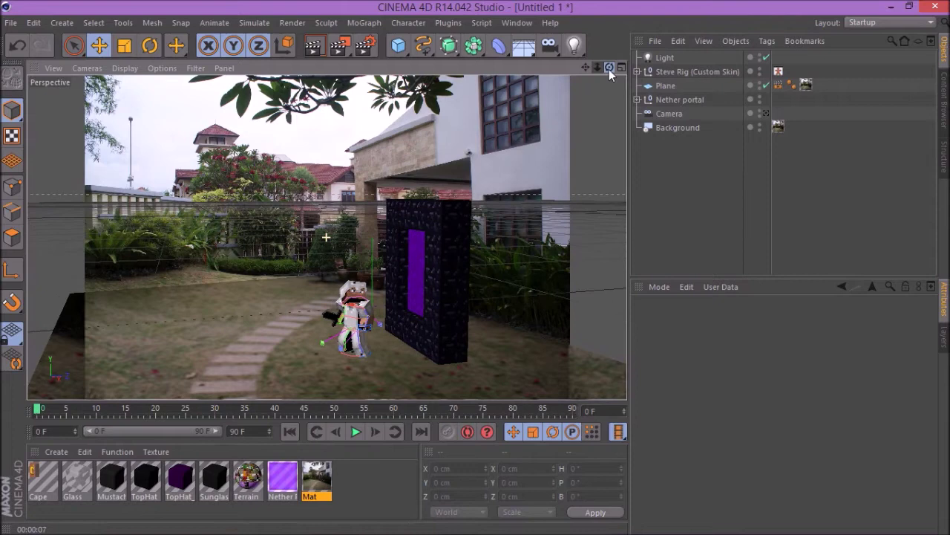
pyautogui.moveTo(609, 68); pyautogui.dragTo(609, 69)
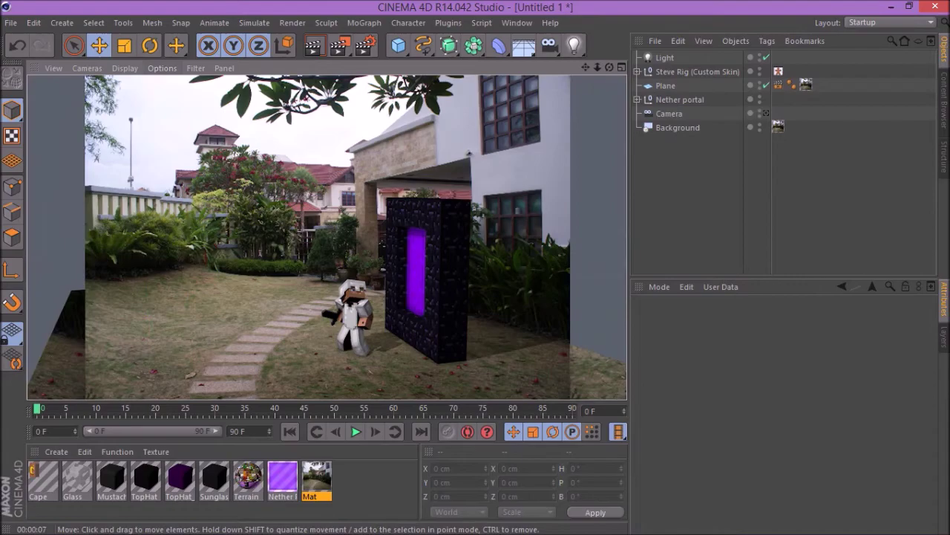
pyautogui.moveTo(45, 529)
pyautogui.click(724, 520)
pyautogui.click(459, 522)
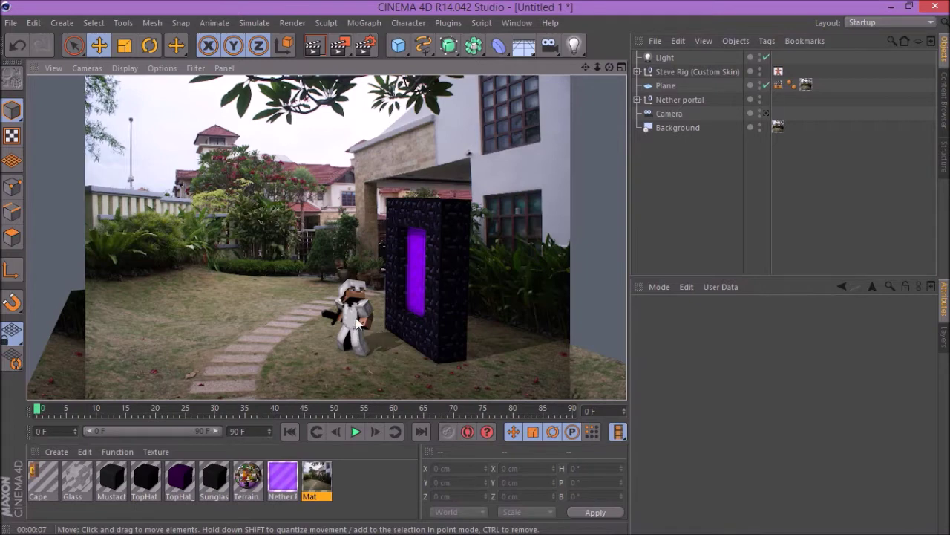
# Step: Leave the scene camera, check the light's placement around the rig and portal, render a preview, and return to the scene camera
pyautogui.click(766, 111)
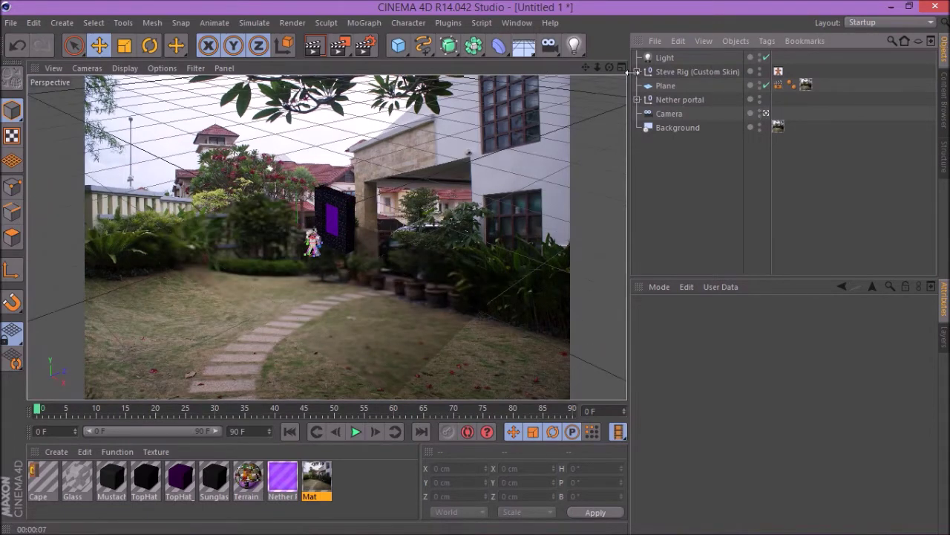
pyautogui.click(664, 58)
pyautogui.moveTo(302, 195); pyautogui.dragTo(323, 253)
pyautogui.keyDown('alt'); pyautogui.moveTo(324, 253); pyautogui.dragTo(437, 212, button='right'); pyautogui.keyUp('alt')
pyautogui.keyDown('alt'); pyautogui.moveTo(331, 232); pyautogui.dragTo(401, 213, button='right'); pyautogui.keyUp('alt')
pyautogui.moveTo(609, 68); pyautogui.dragTo(568, 60)
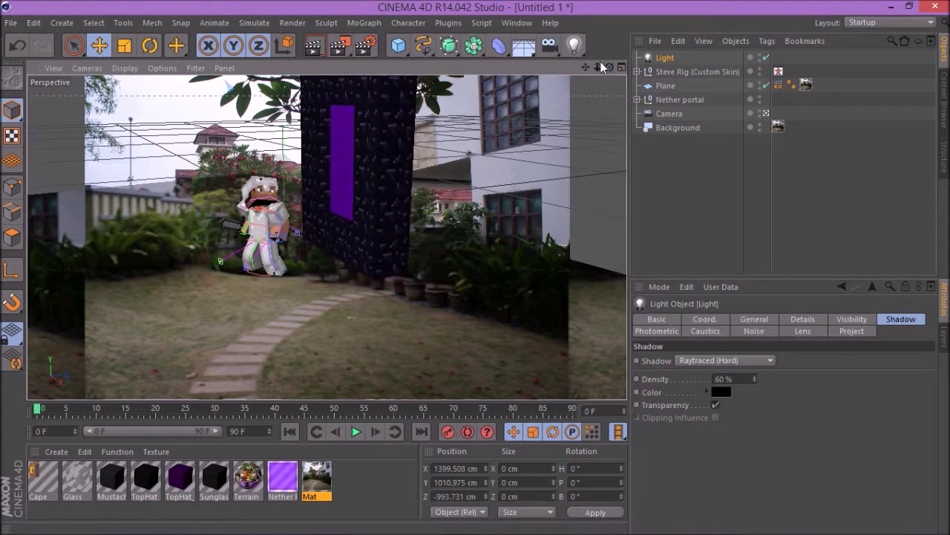
pyautogui.scroll(-10, 327, 232)
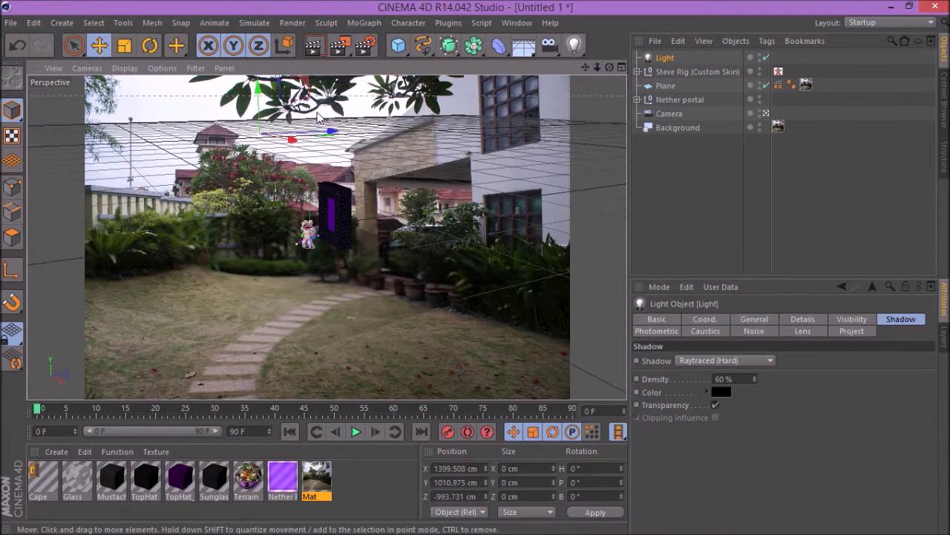
pyautogui.click(312, 45)
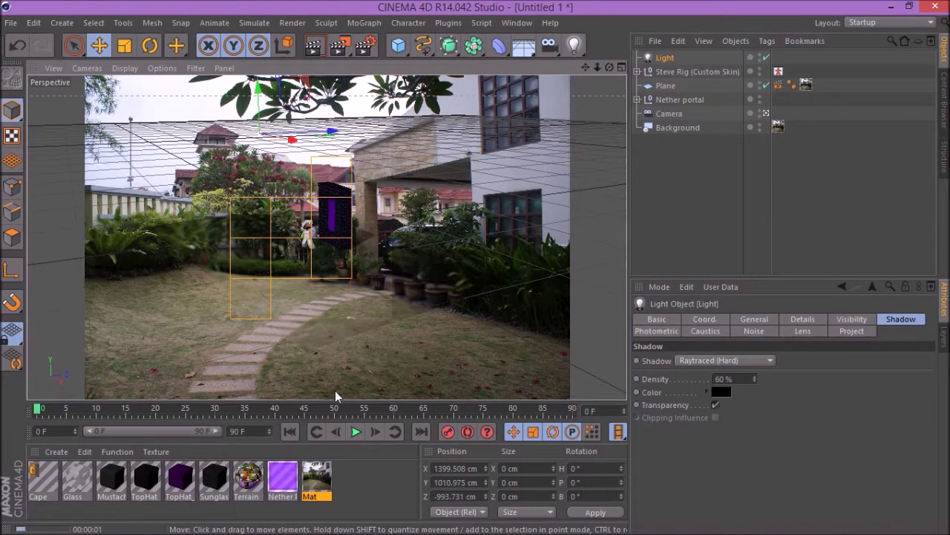
pyautogui.click(765, 113)
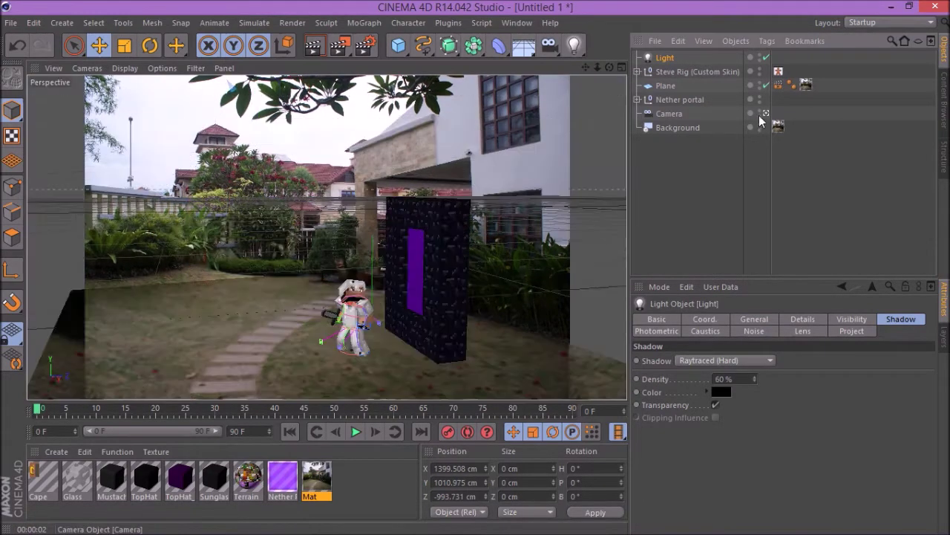
# Step: Switch to the Chrome browser and search Google Images for "nether portal"
pyautogui.click(203, 528)
pyautogui.click(584, 29)
pyautogui.write('nether portal')
pyautogui.press('Delete')
pyautogui.press('Return')
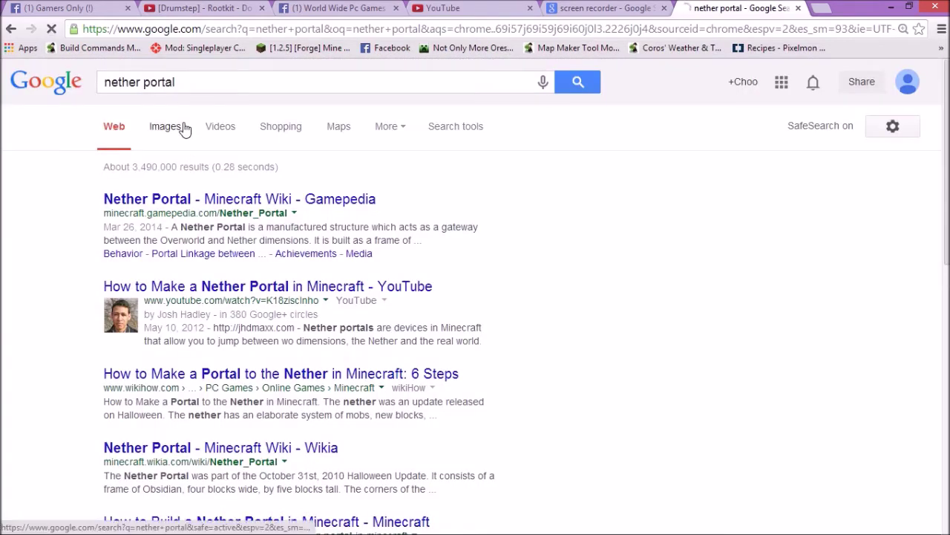
pyautogui.click(178, 126)
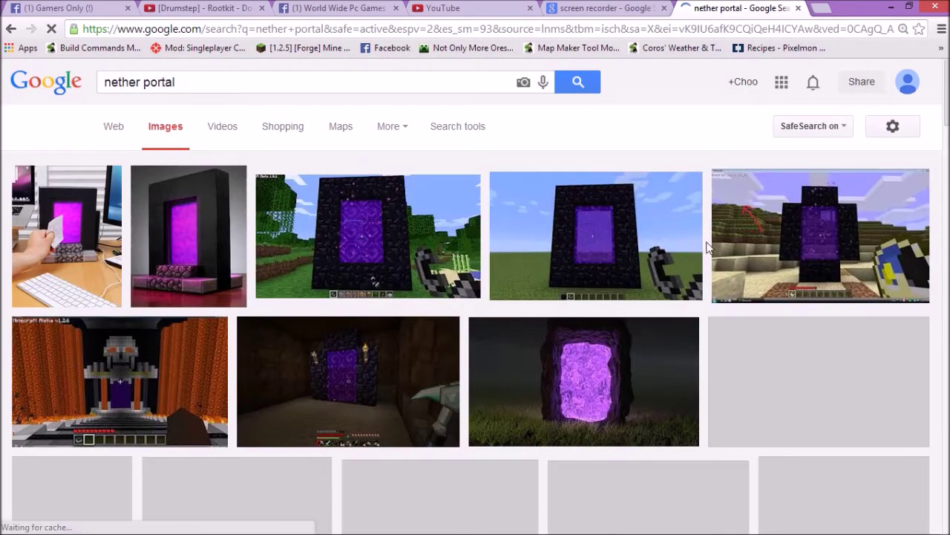
# Step: Browse the image results and enlarge two in-game Nether portal pictures to examine the purple particles around the frames
pyautogui.click(353, 251)
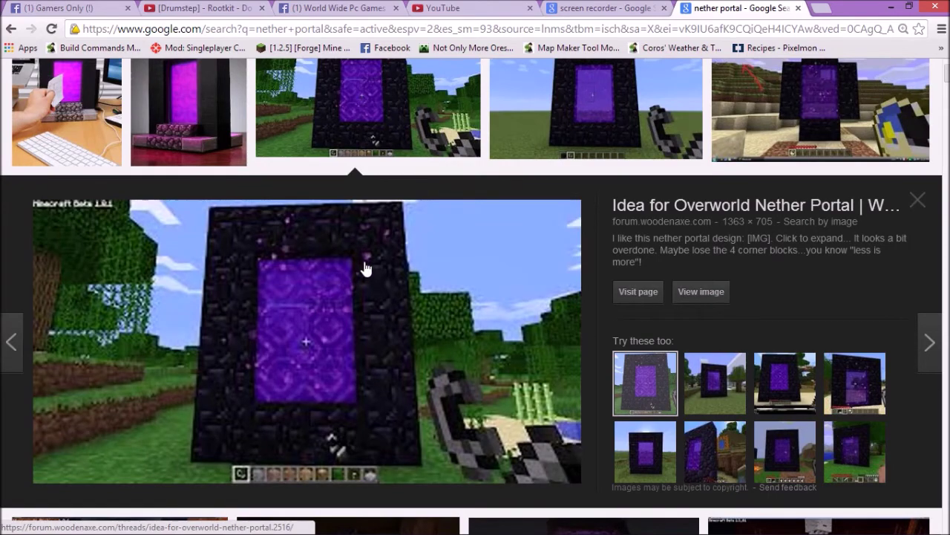
pyautogui.scroll(2, 388, 193)
pyautogui.scroll(-1, 636, 255)
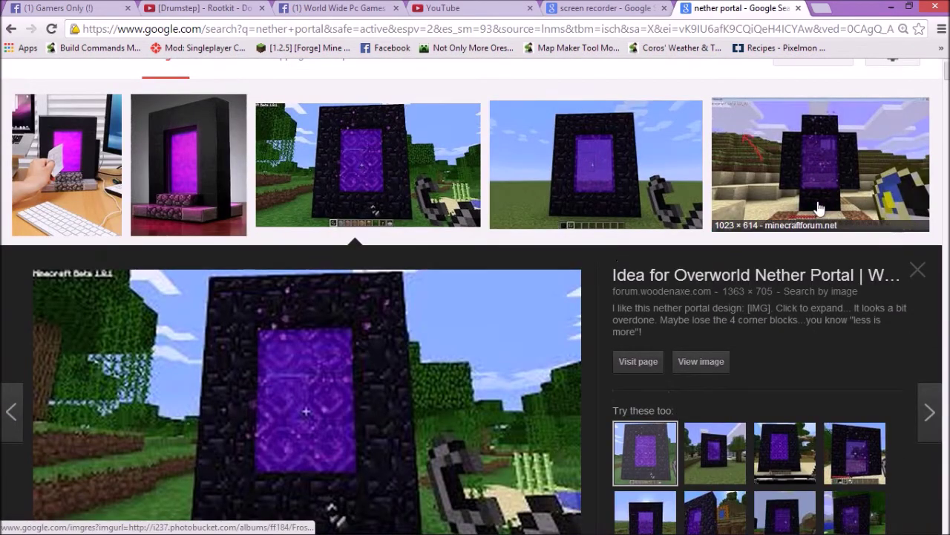
pyautogui.scroll(-3, 642, 348)
pyautogui.scroll(-2, 642, 348)
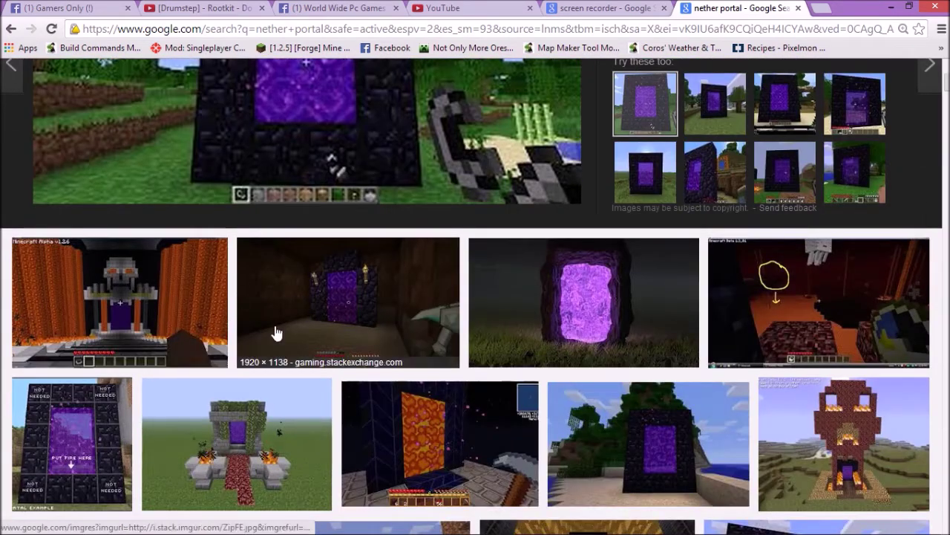
pyautogui.scroll(-3, 579, 309)
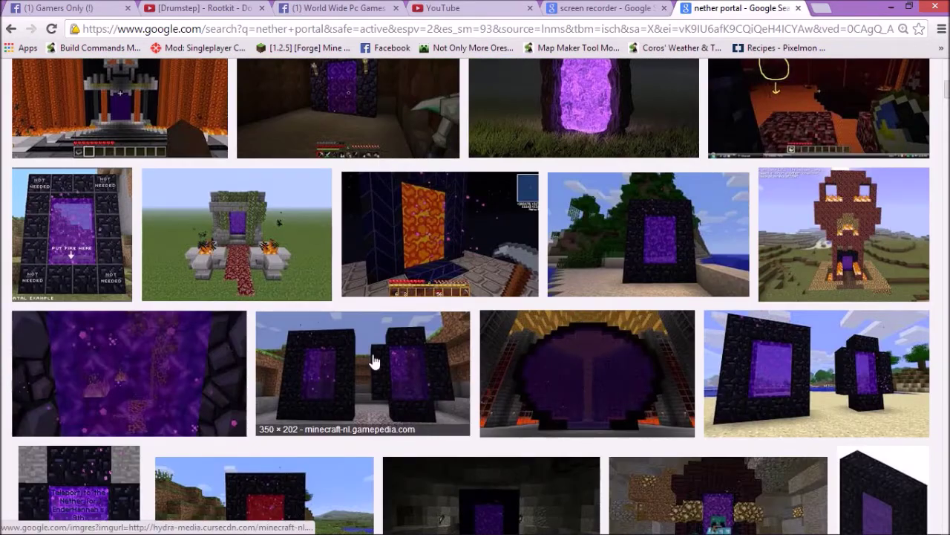
pyautogui.click(422, 383)
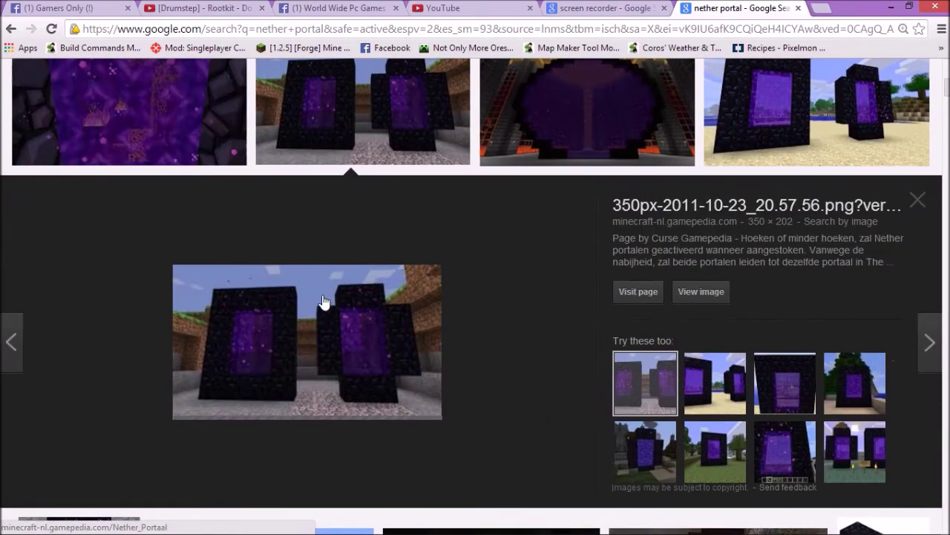
pyautogui.moveTo(610, 532)
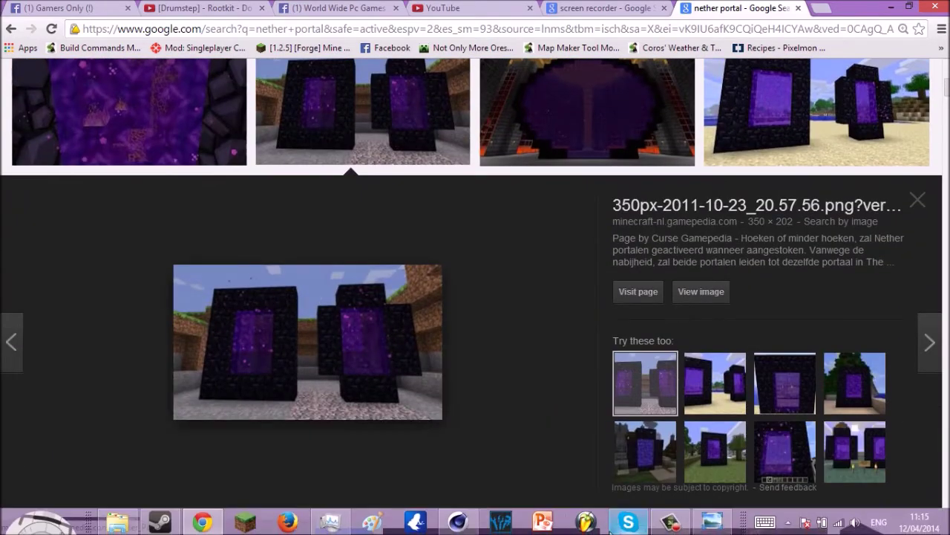
# Step: Switch back to Cinema 4D, add a Tube primitive and move it beside the Steve rig at about X 519 cm, Z -577 cm
pyautogui.click(476, 524)
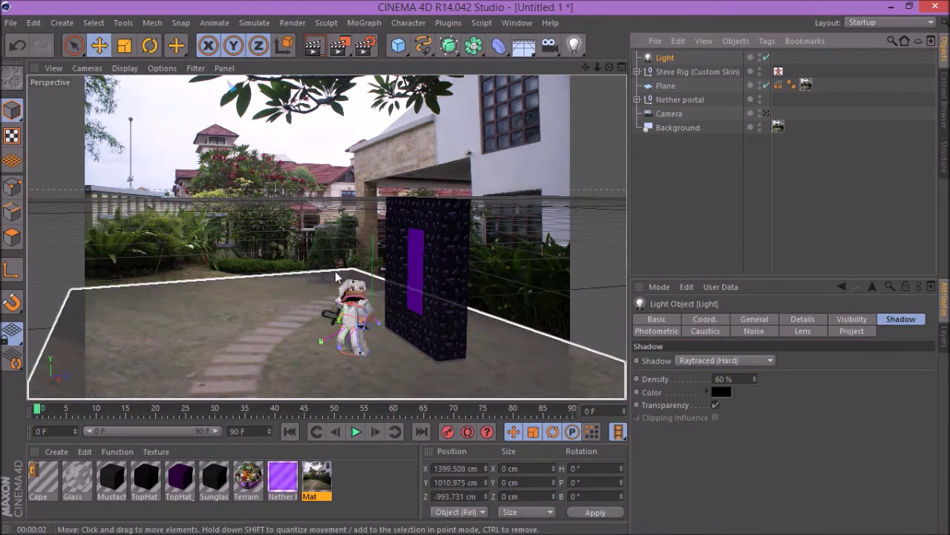
pyautogui.click(398, 46)
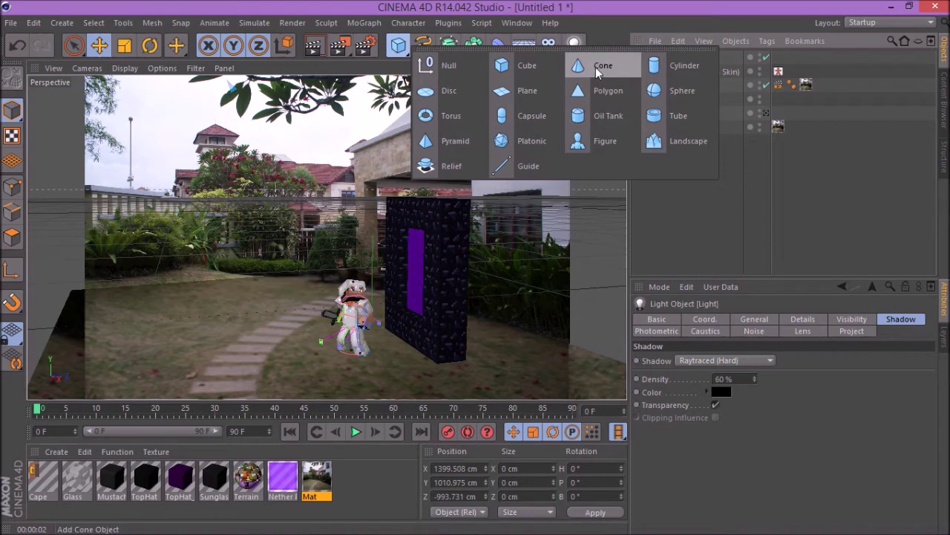
pyautogui.click(663, 112)
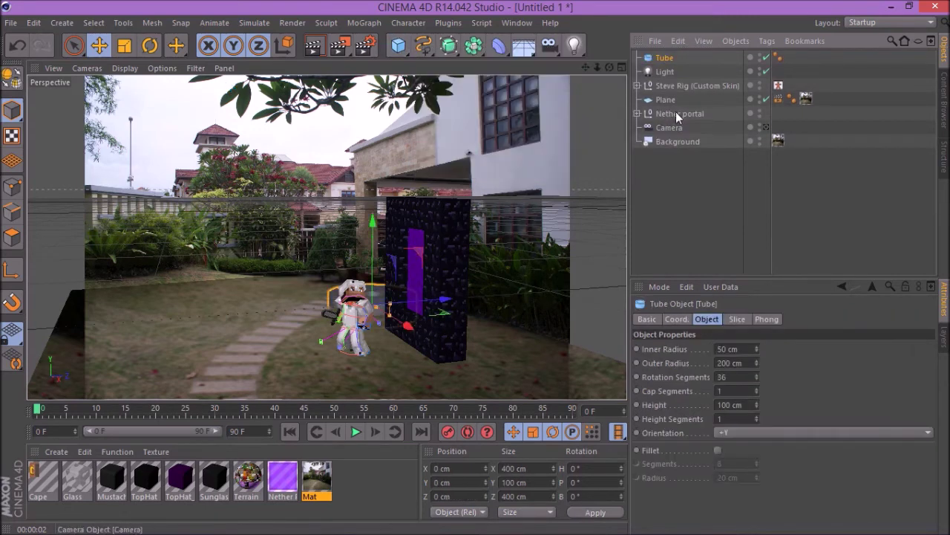
pyautogui.moveTo(446, 303); pyautogui.dragTo(286, 373)
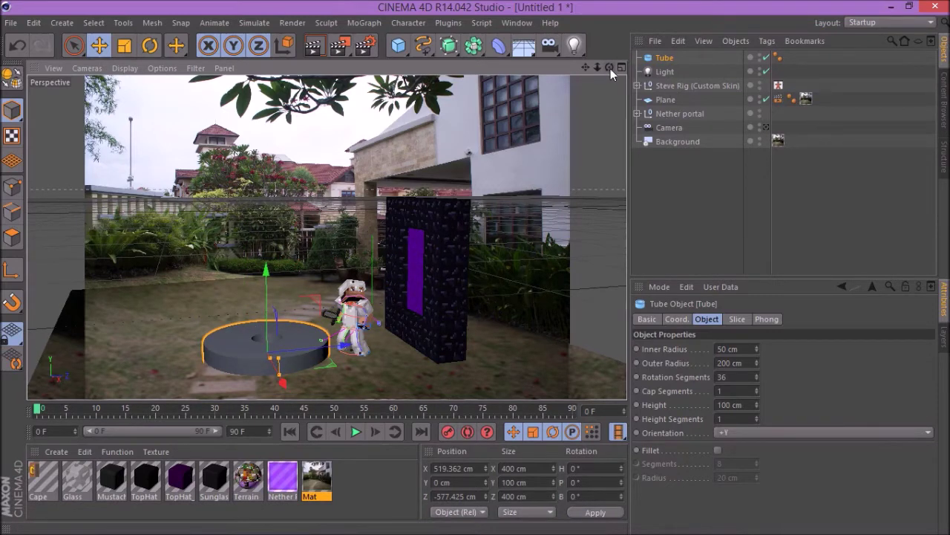
# Step: Leave the scene camera and close the tube's central hole by setting its inner radius to 0 cm
pyautogui.click(765, 127)
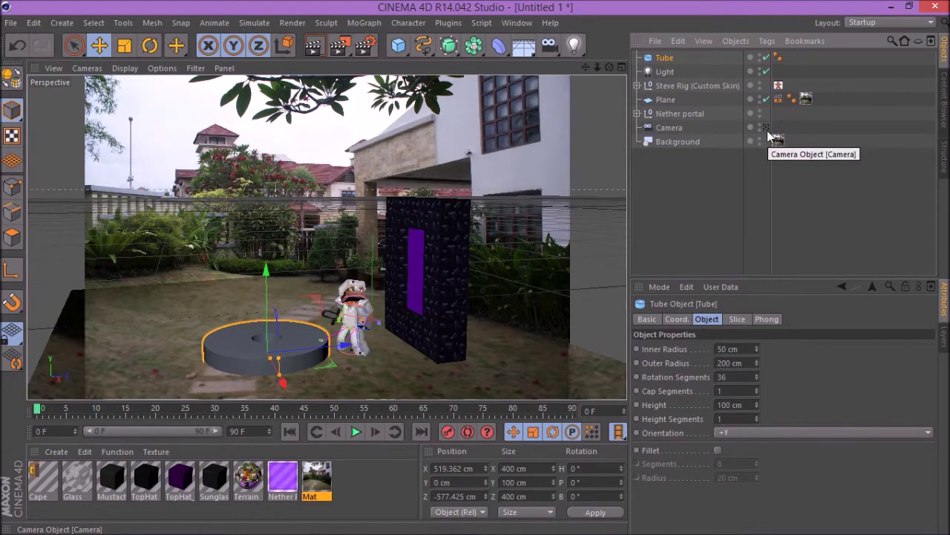
pyautogui.click(766, 129)
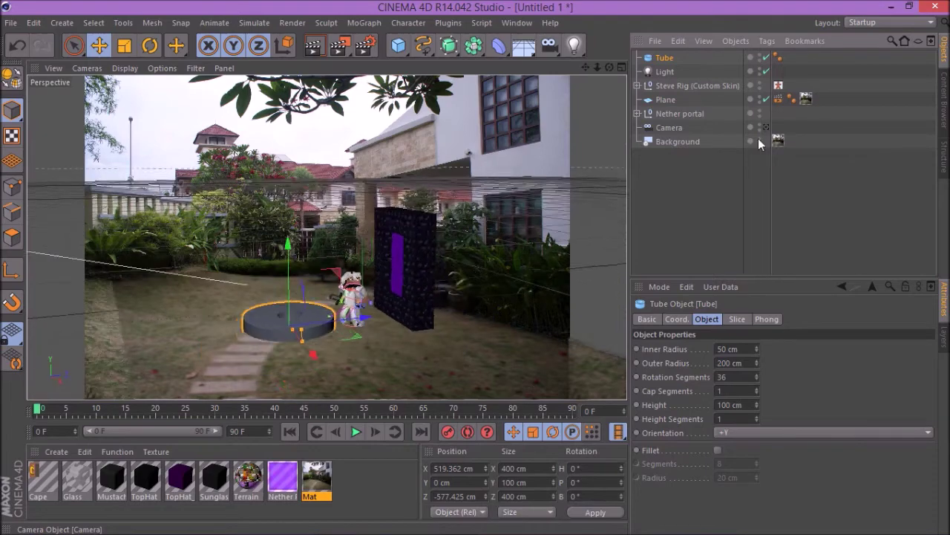
pyautogui.moveTo(610, 68); pyautogui.dragTo(607, 112)
pyautogui.scroll(10, 229, 248)
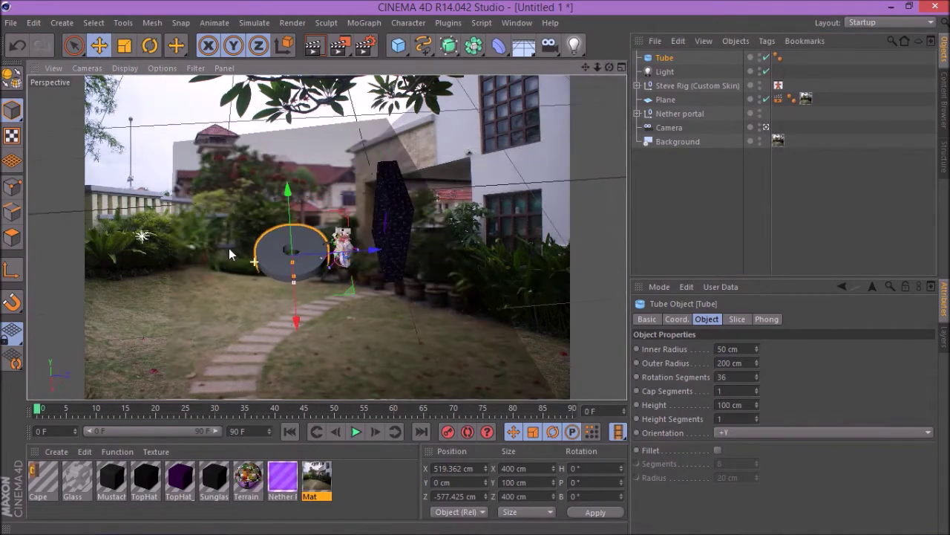
pyautogui.keyDown('alt'); pyautogui.moveTo(250, 251); pyautogui.dragTo(409, 275); pyautogui.keyUp('alt')
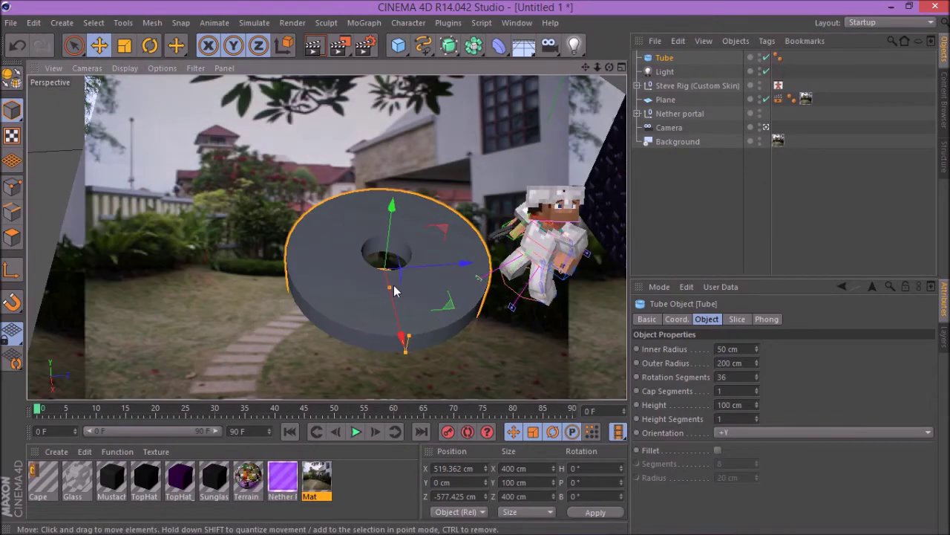
pyautogui.click(724, 348)
pyautogui.press('Return')
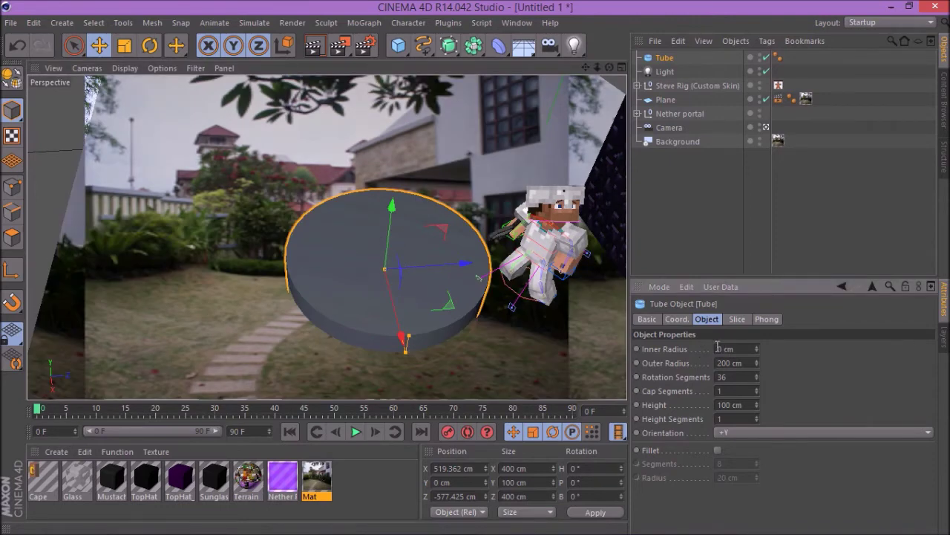
pyautogui.hotkey('ctrl', 'z')
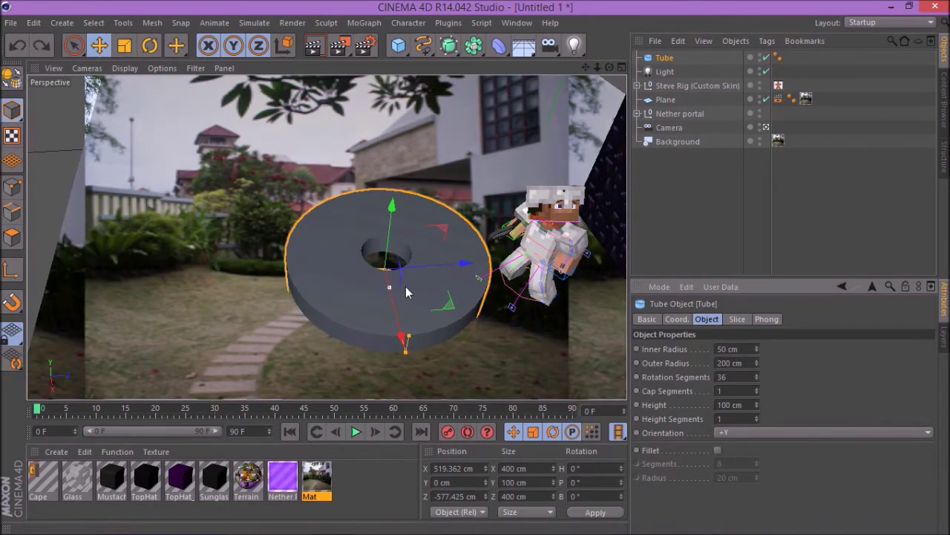
pyautogui.hotkey('ctrl', 'y')
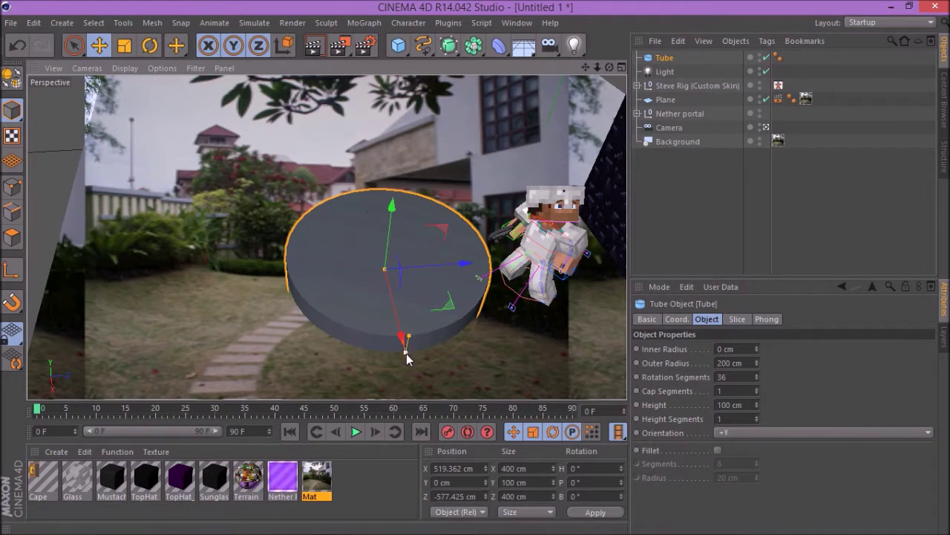
# Step: Shrink the tube to about 7.6 cm outer radius and 9 cm height, and raise it to about Y 153 cm
pyautogui.moveTo(398, 347); pyautogui.dragTo(366, 280)
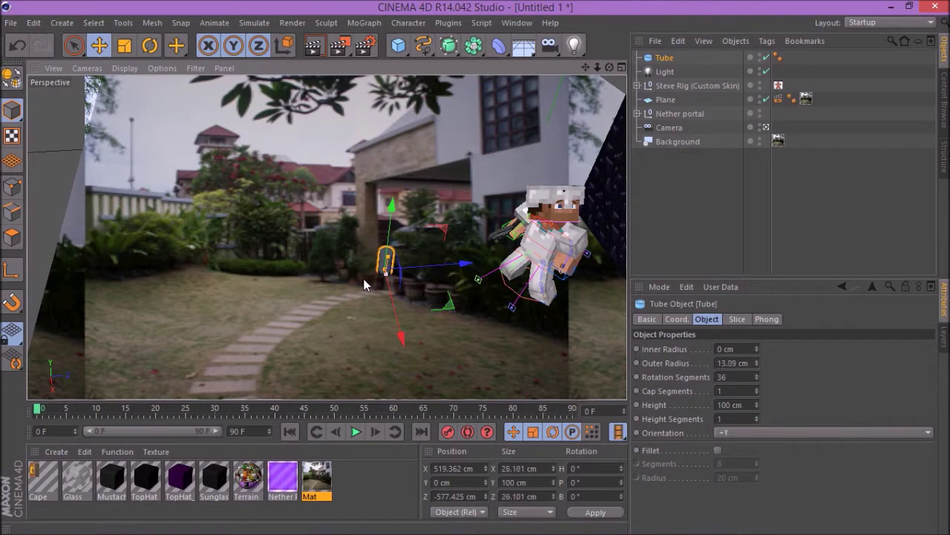
pyautogui.moveTo(392, 208); pyautogui.dragTo(403, 148)
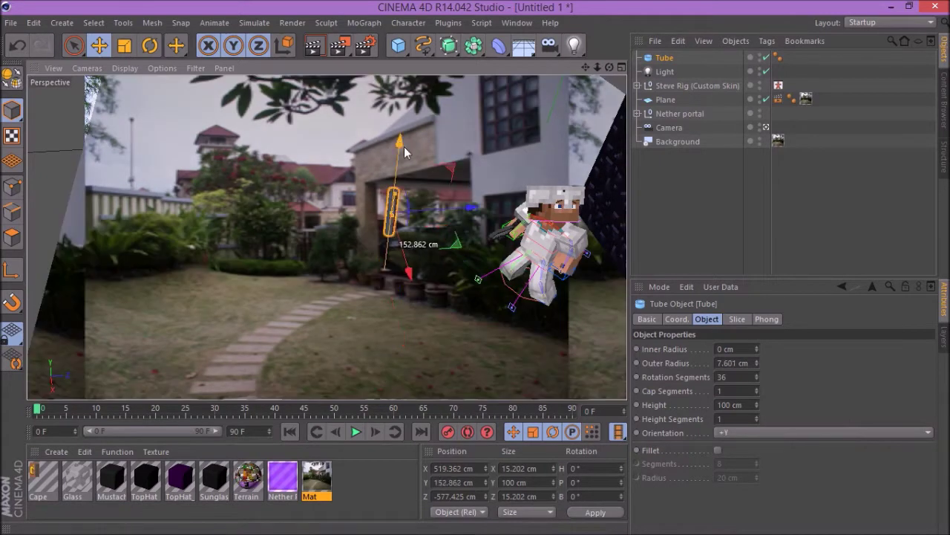
pyautogui.moveTo(395, 193); pyautogui.dragTo(402, 221)
# Step: Turn the tube into a triangular piece by setting its rotation segments to 3
pyautogui.scroll(8, 403, 222)
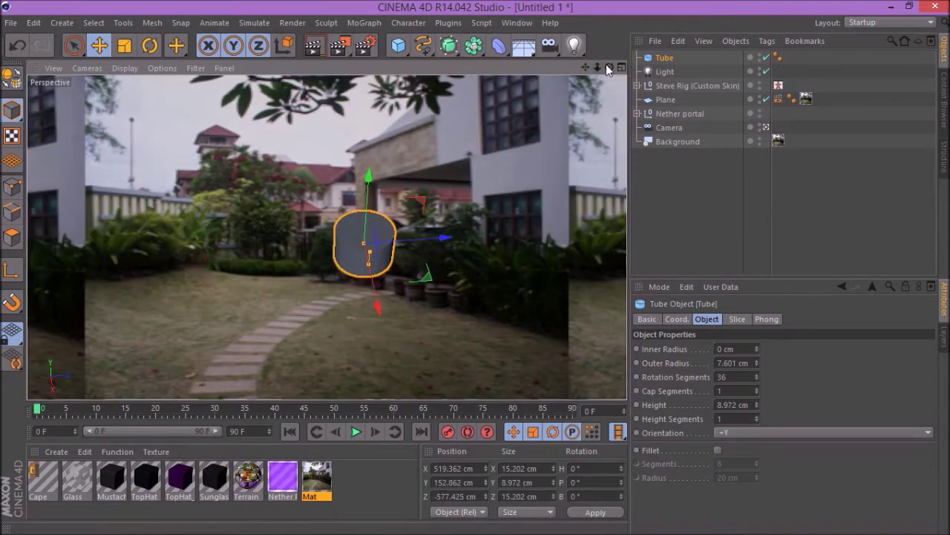
pyautogui.moveTo(609, 67)
pyautogui.mouseDown()
pyautogui.moveTo(637, 46)
pyautogui.moveTo(618, 76)
pyautogui.mouseUp()
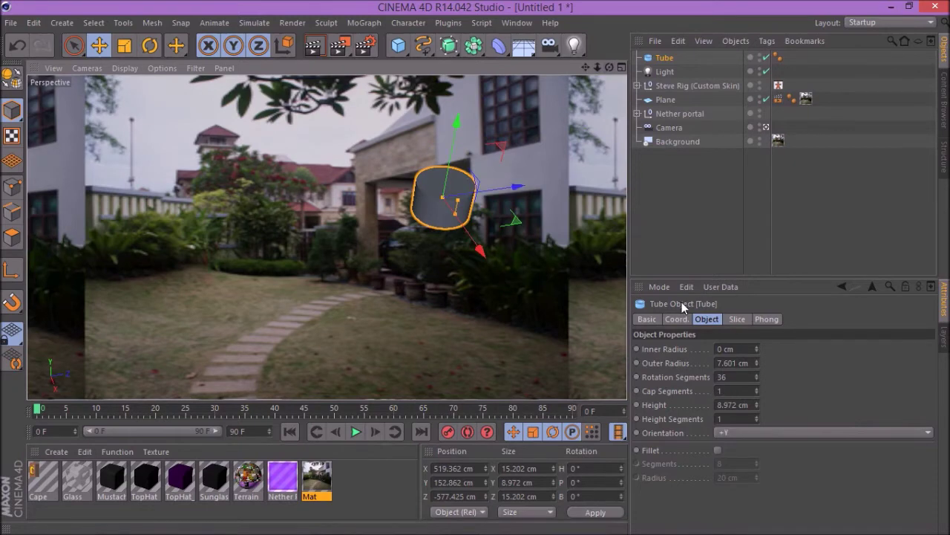
pyautogui.click(315, 48)
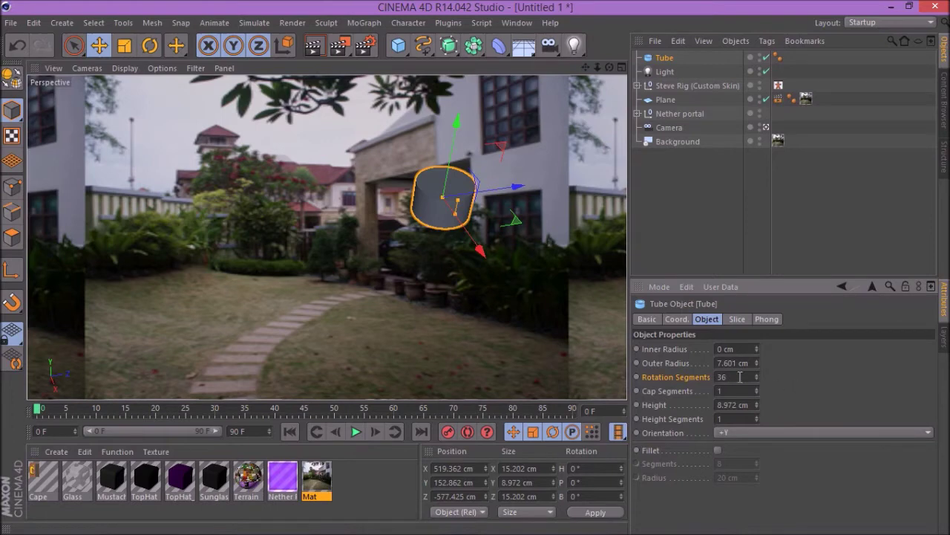
pyautogui.press('Return')
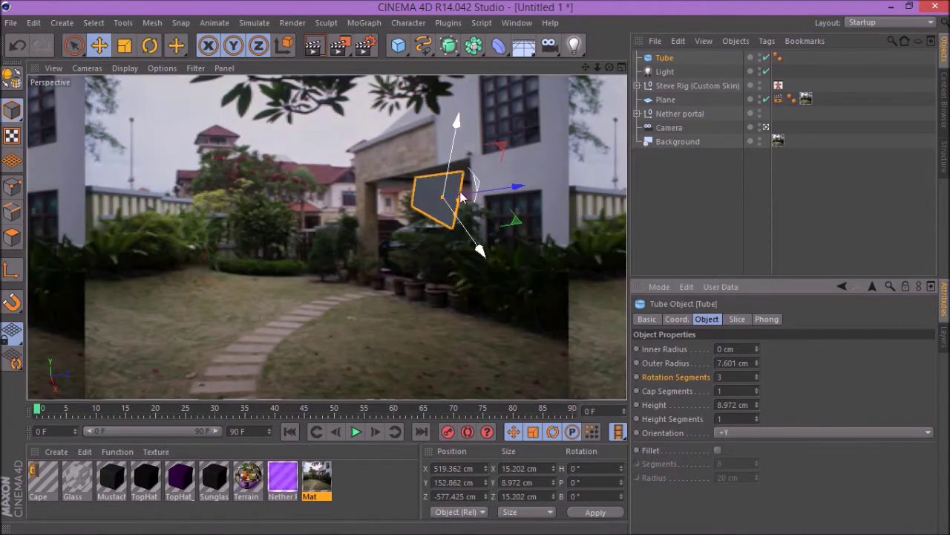
# Step: Flatten the triangular tube to a height of about 5 cm
pyautogui.click(444, 201)
pyautogui.hotkey('ctrl', 'z')
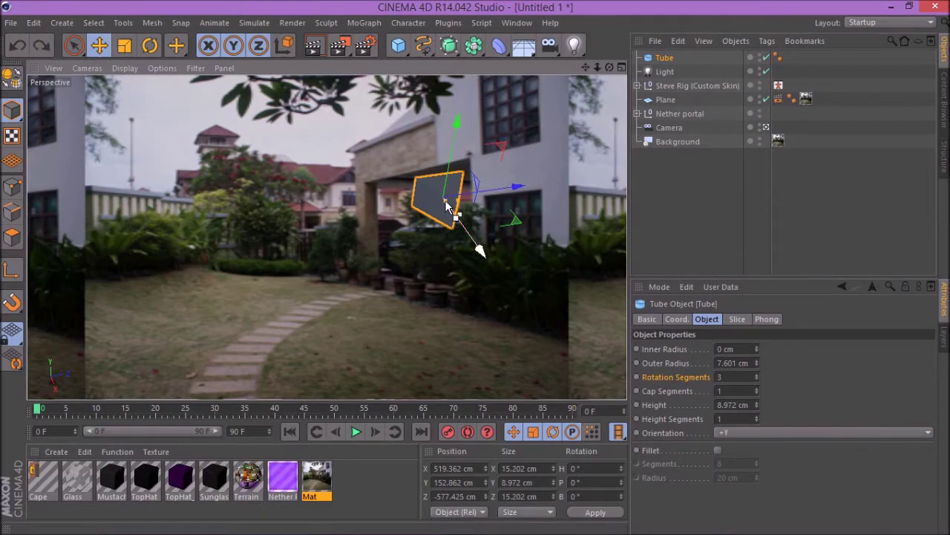
pyautogui.scroll(3, 549, 230)
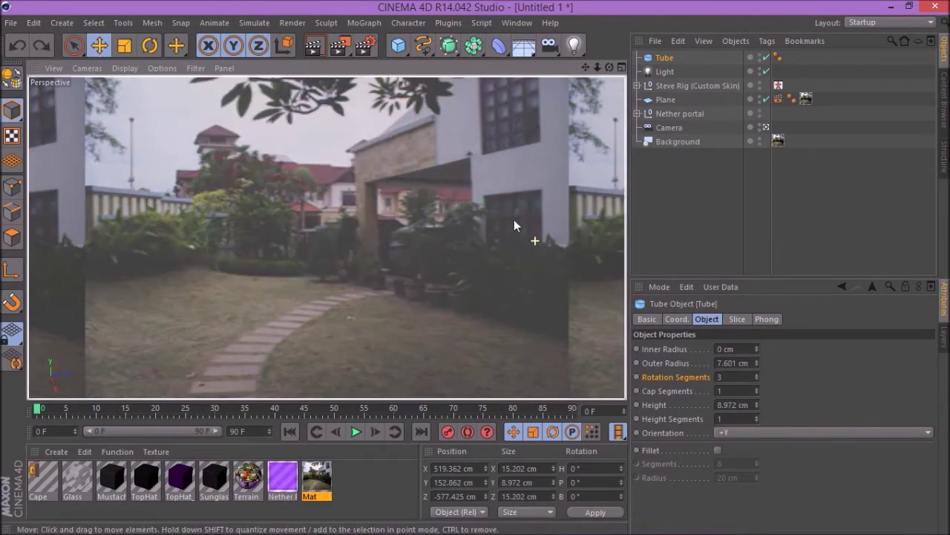
pyautogui.scroll(-1, 509, 218)
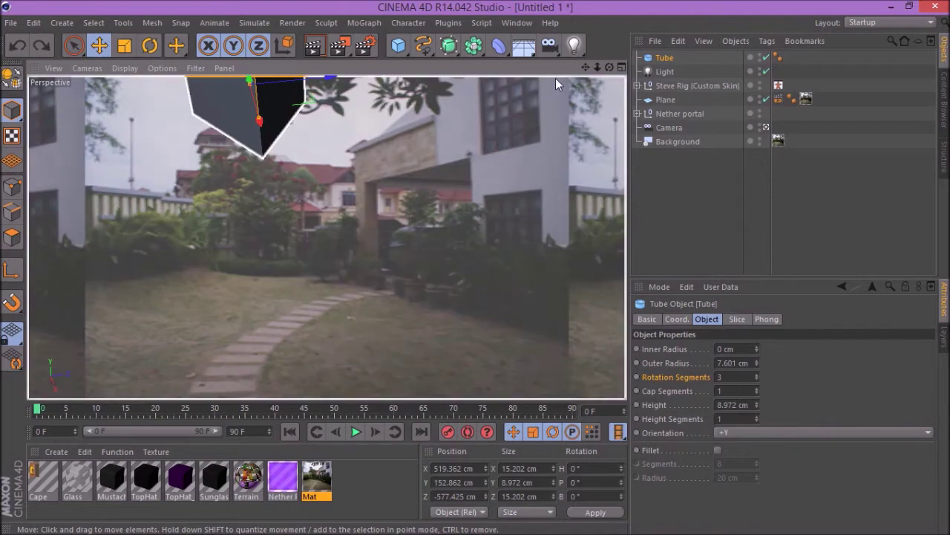
pyautogui.moveTo(585, 68); pyautogui.dragTo(349, 325)
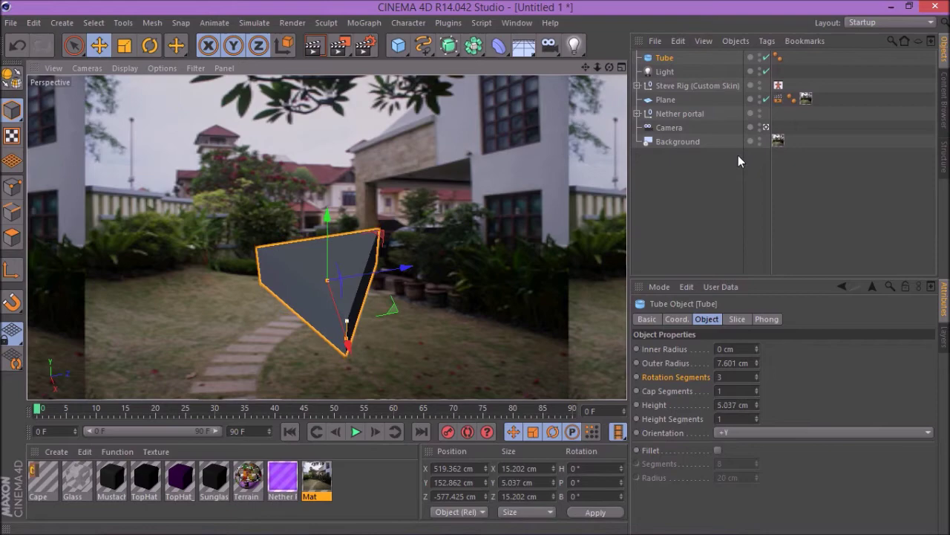
# Step: Add an Array object to the scene and nest the triangular tube inside it
pyautogui.click(767, 128)
pyautogui.click(768, 127)
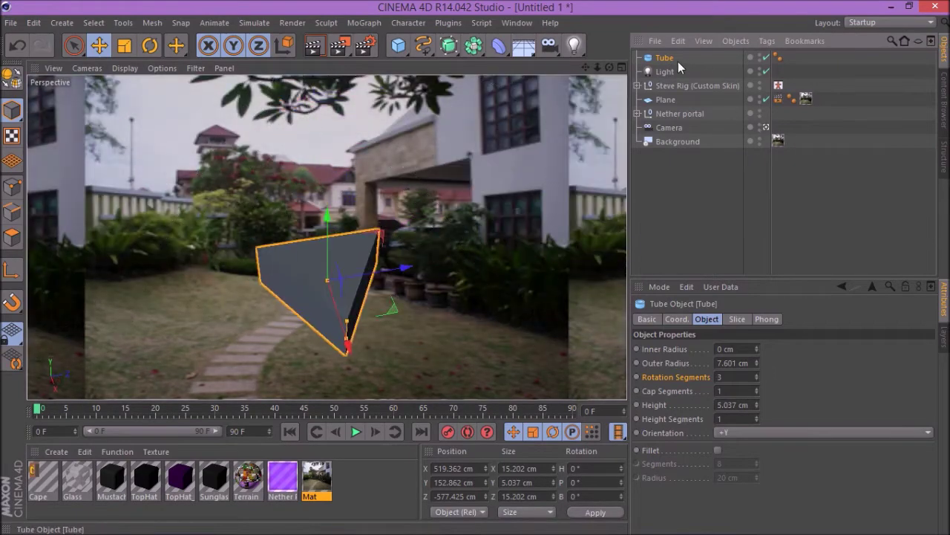
pyautogui.moveTo(598, 68); pyautogui.dragTo(642, 37)
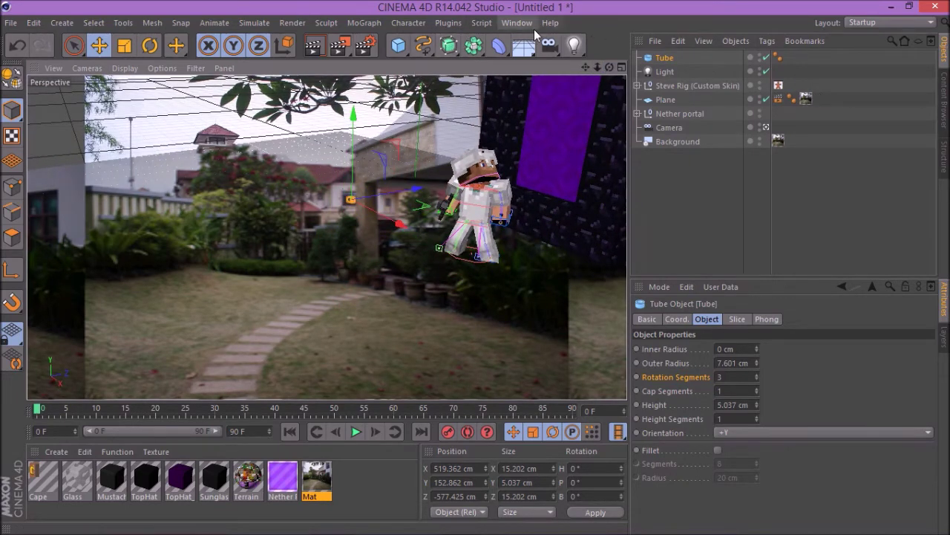
pyautogui.click(474, 46)
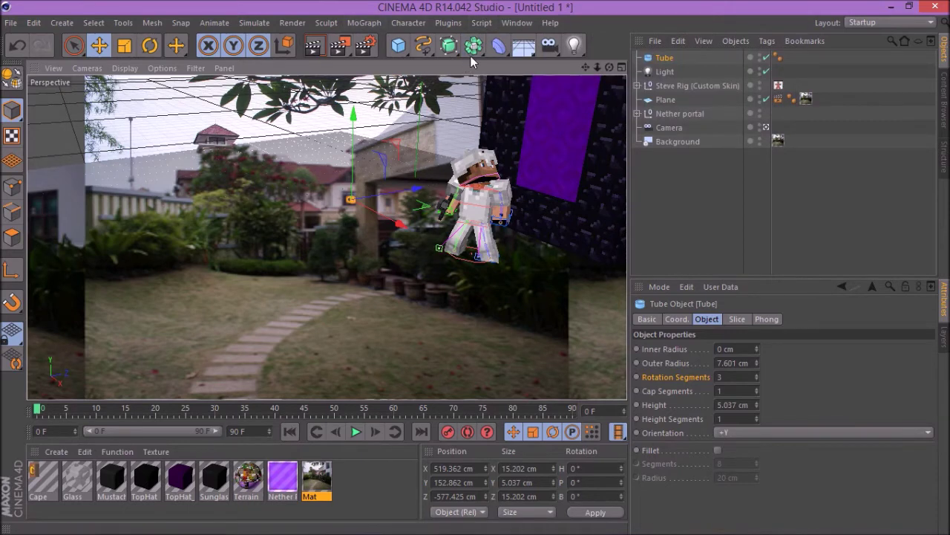
pyautogui.click(479, 53)
pyautogui.click(497, 65)
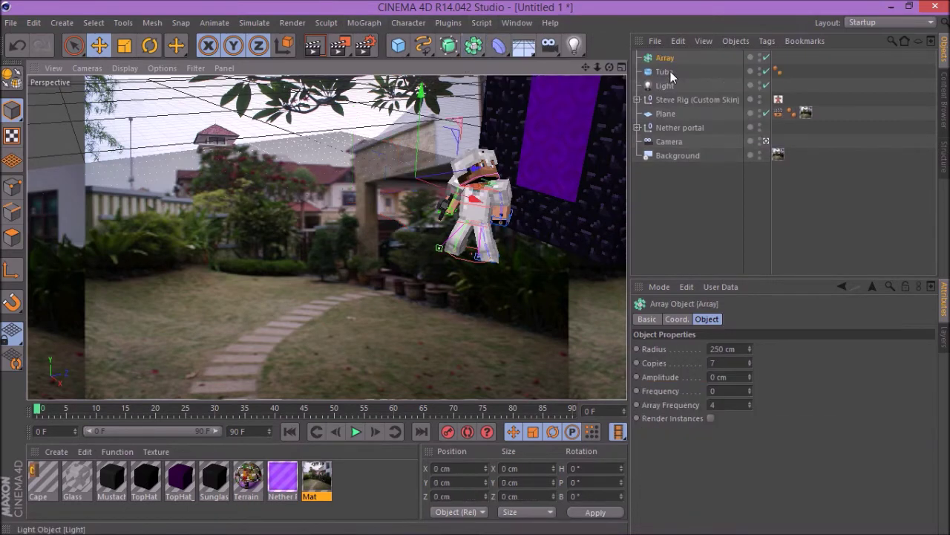
pyautogui.click(665, 72)
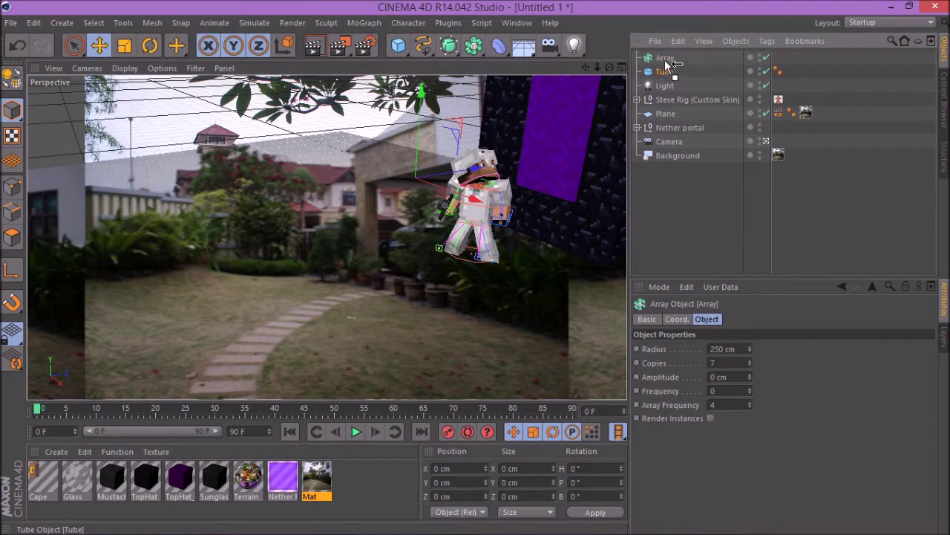
pyautogui.click(664, 71)
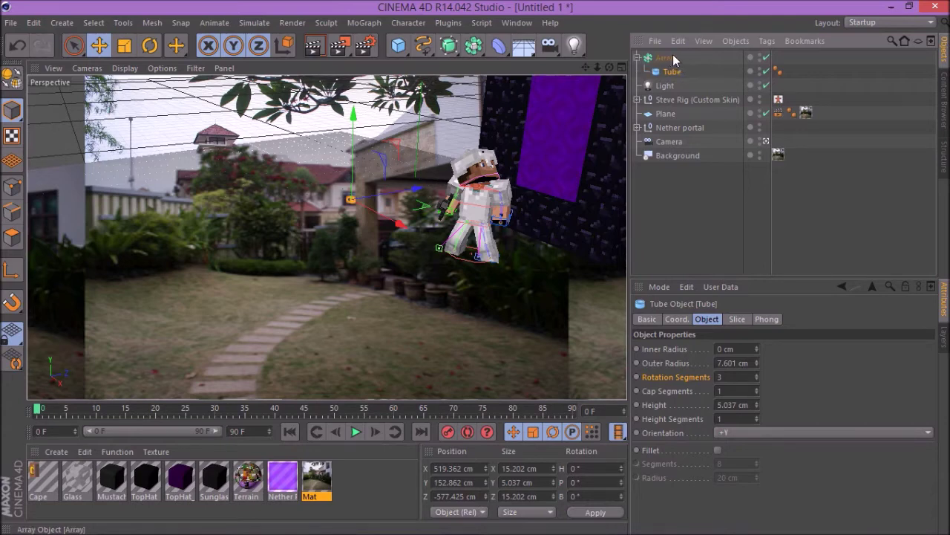
# Step: Enlarge the triangular tube to an outer radius of 15.202 cm and a height of 10.074 cm
pyautogui.scroll(10, 363, 212)
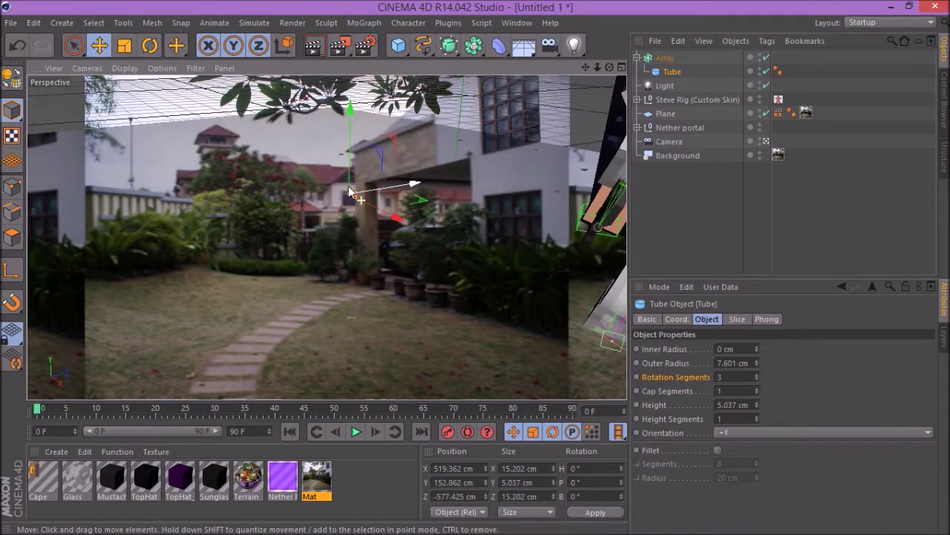
pyautogui.scroll(-5, 365, 237)
pyautogui.scroll(5, 362, 246)
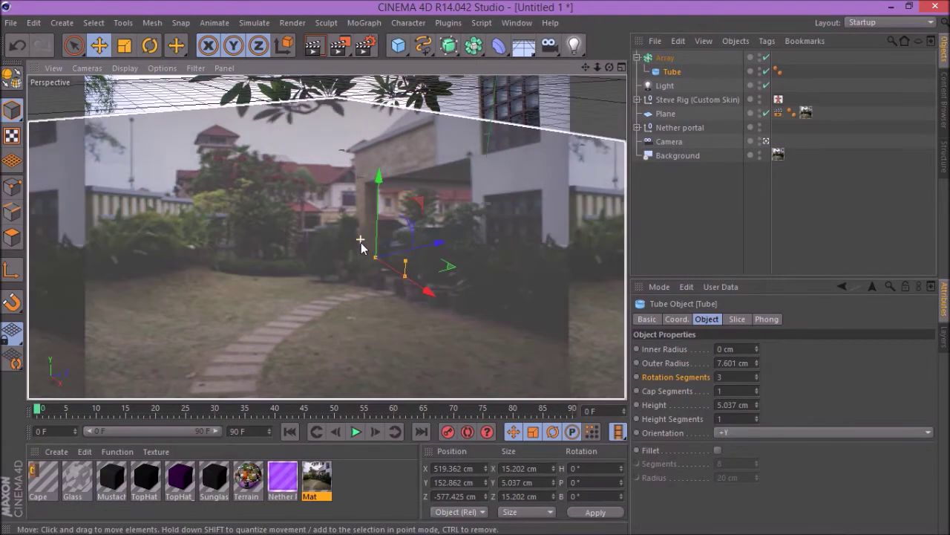
pyautogui.scroll(-8, 384, 264)
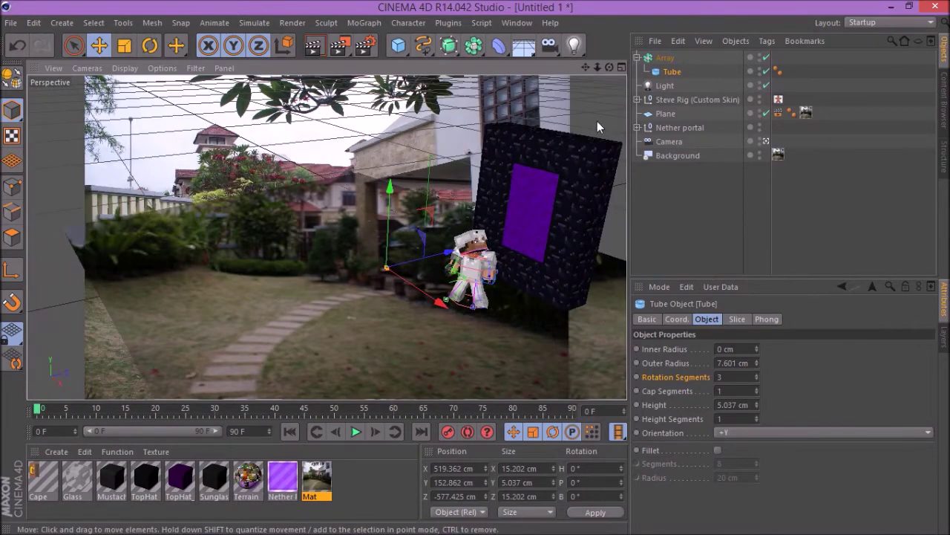
pyautogui.scroll(3, 423, 248)
pyautogui.scroll(2, 367, 291)
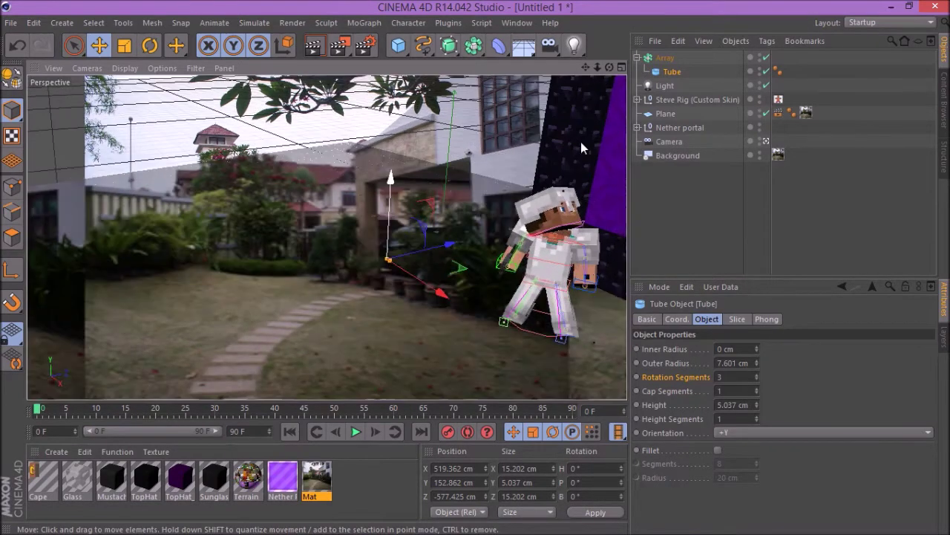
pyautogui.scroll(4, 437, 222)
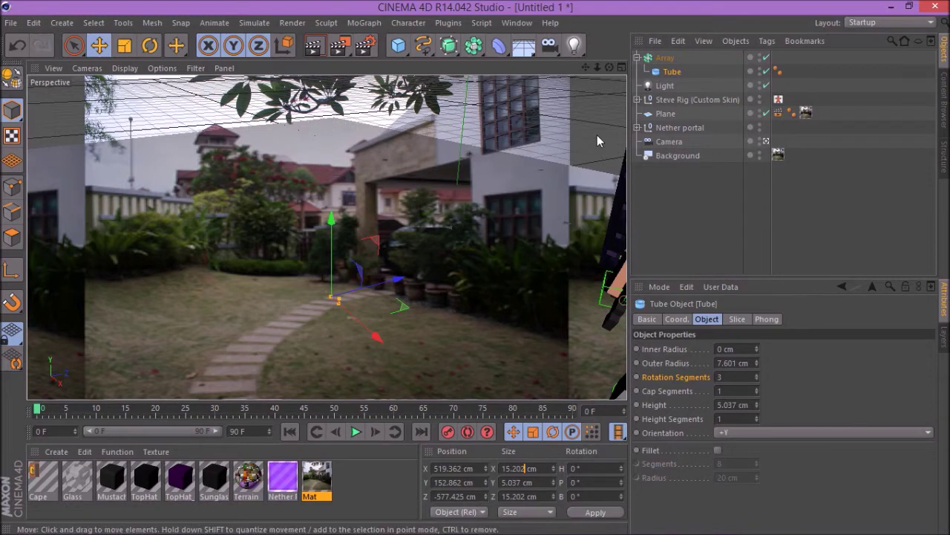
pyautogui.press('Return')
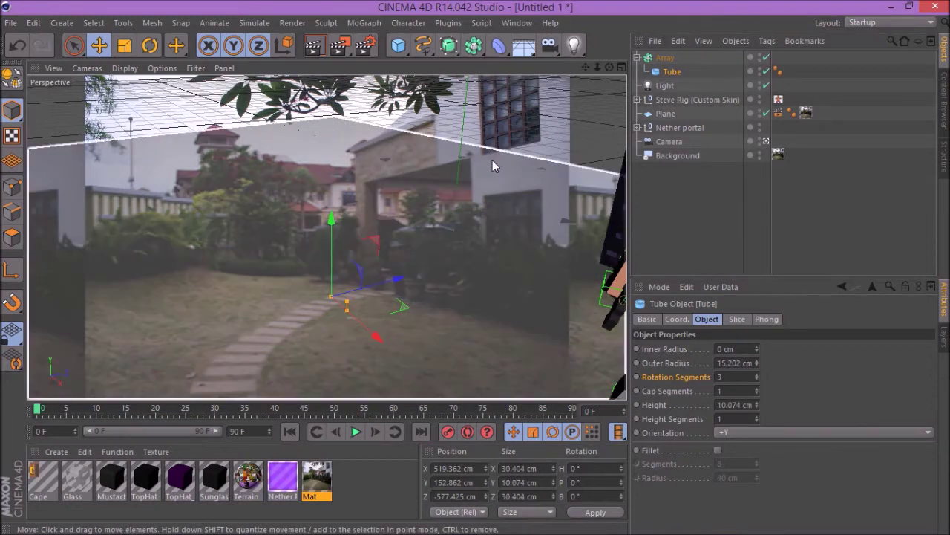
# Step: Nudge the tube to about Z -579 cm and examine how the array's copies are spread around the scene
pyautogui.moveTo(597, 67); pyautogui.dragTo(529, 68)
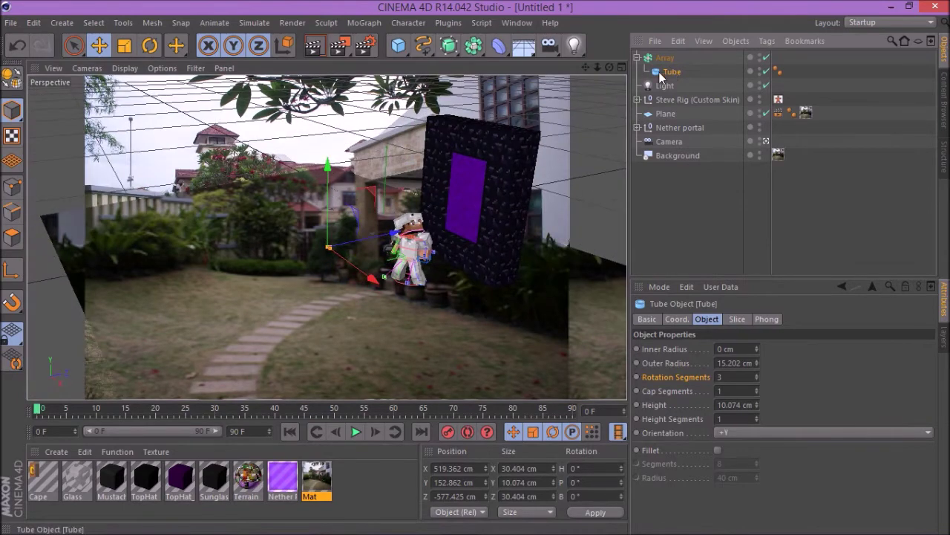
pyautogui.scroll(5, 338, 256)
pyautogui.scroll(4, 336, 254)
pyautogui.scroll(-1, 320, 221)
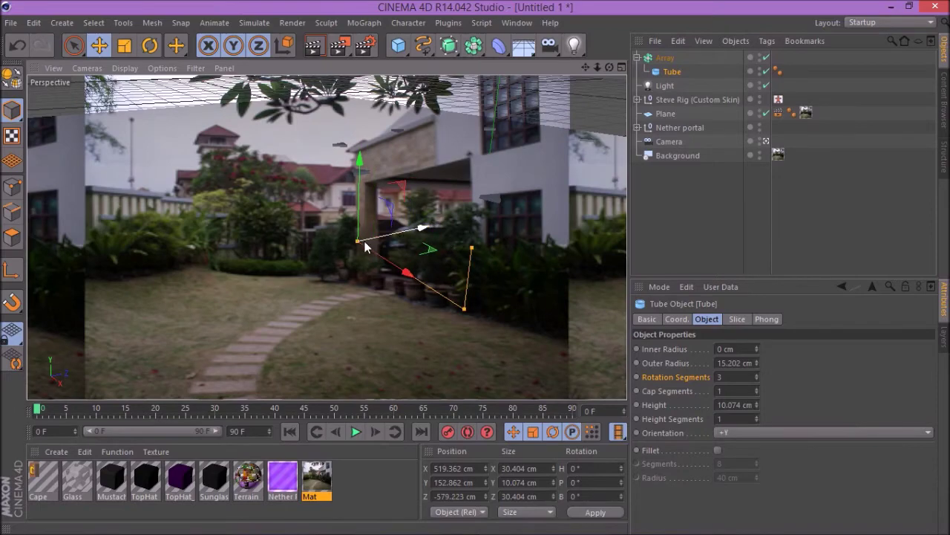
pyautogui.moveTo(403, 238); pyautogui.dragTo(271, 265)
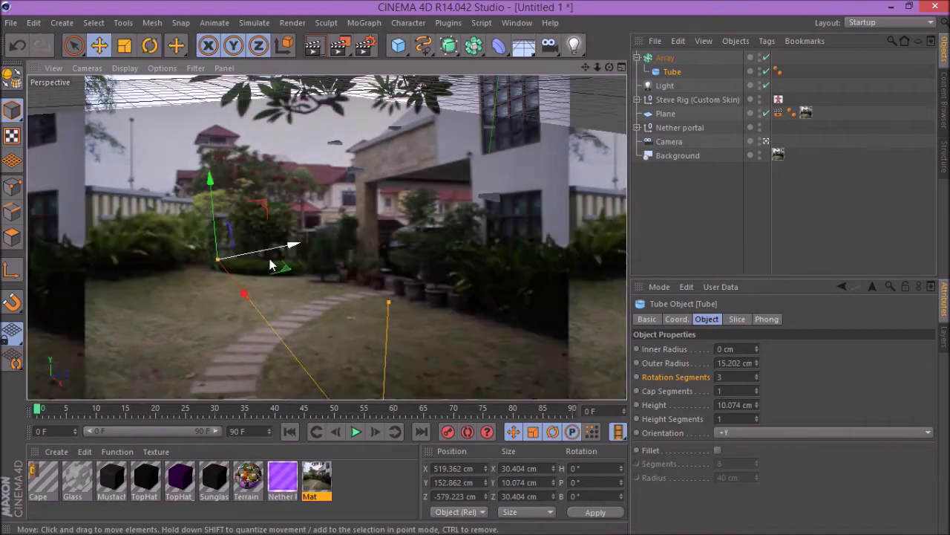
pyautogui.scroll(-3, 207, 262)
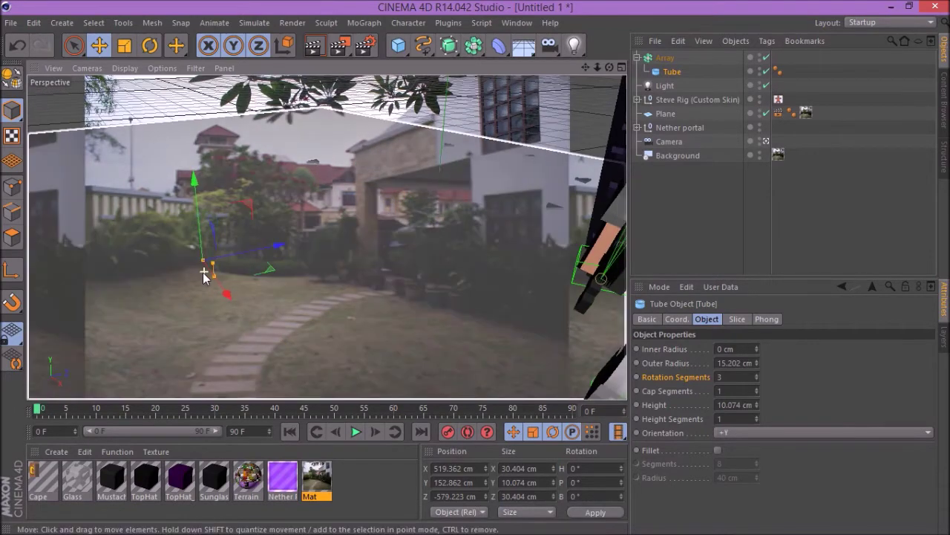
pyautogui.keyDown('alt'); pyautogui.moveTo(205, 275); pyautogui.dragTo(303, 217); pyautogui.keyUp('alt')
pyautogui.moveTo(603, 66); pyautogui.dragTo(586, 66)
pyautogui.keyDown('alt'); pyautogui.moveTo(377, 221); pyautogui.dragTo(400, 216); pyautogui.keyUp('alt')
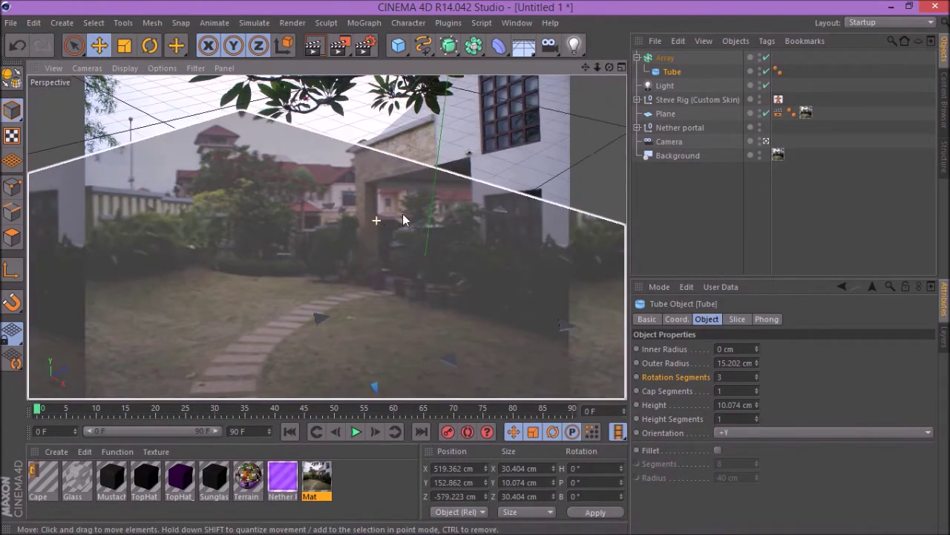
pyautogui.moveTo(609, 67); pyautogui.dragTo(609, 68)
pyautogui.keyDown('alt'); pyautogui.moveTo(301, 189); pyautogui.dragTo(320, 195); pyautogui.keyUp('alt')
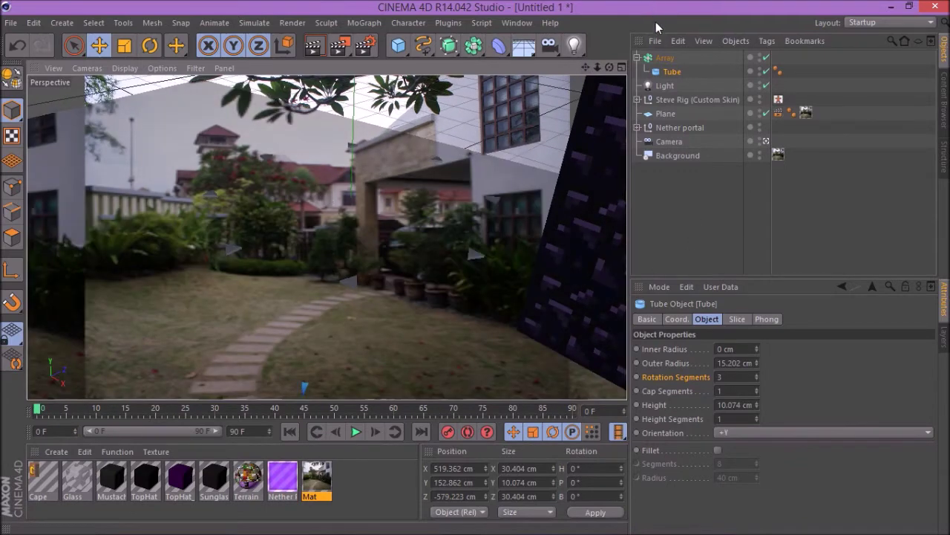
# Step: Reduce the array's radius to 4 cm so the triangular copies overlap into a star-shaped particle
pyautogui.click(673, 58)
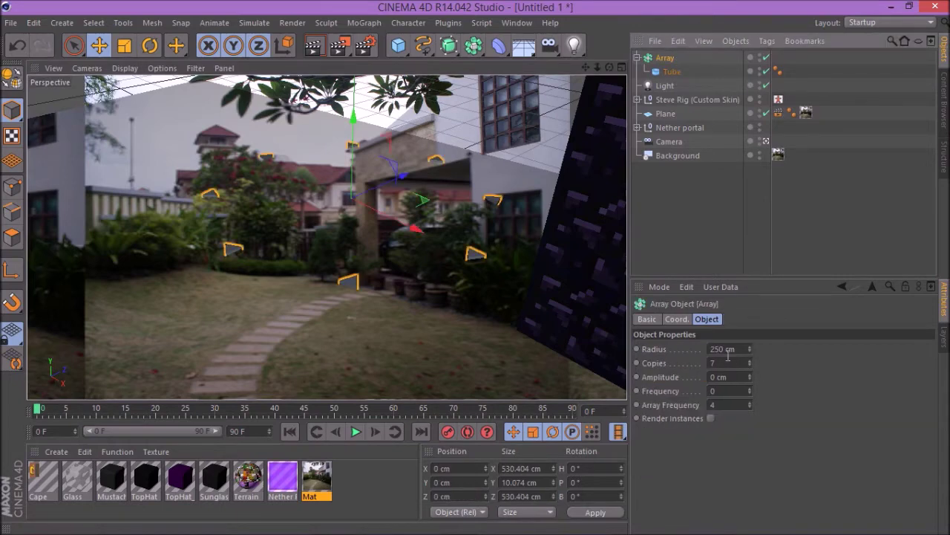
pyautogui.click(724, 348)
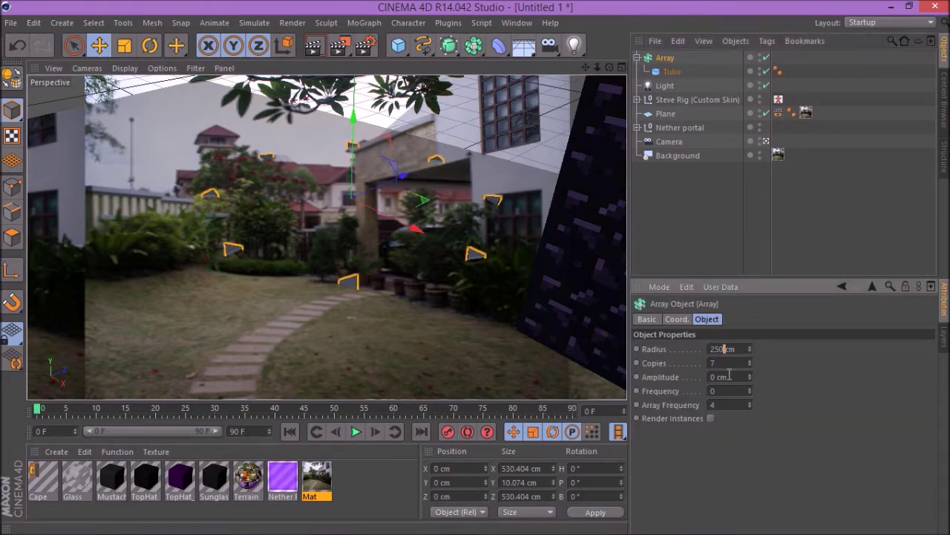
pyautogui.moveTo(750, 349); pyautogui.dragTo(750, 513)
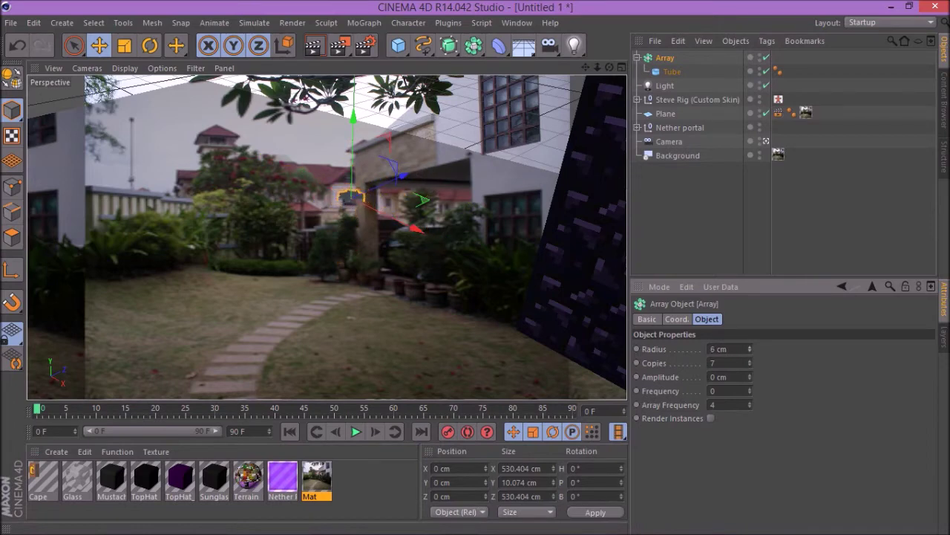
pyautogui.scroll(8, 399, 206)
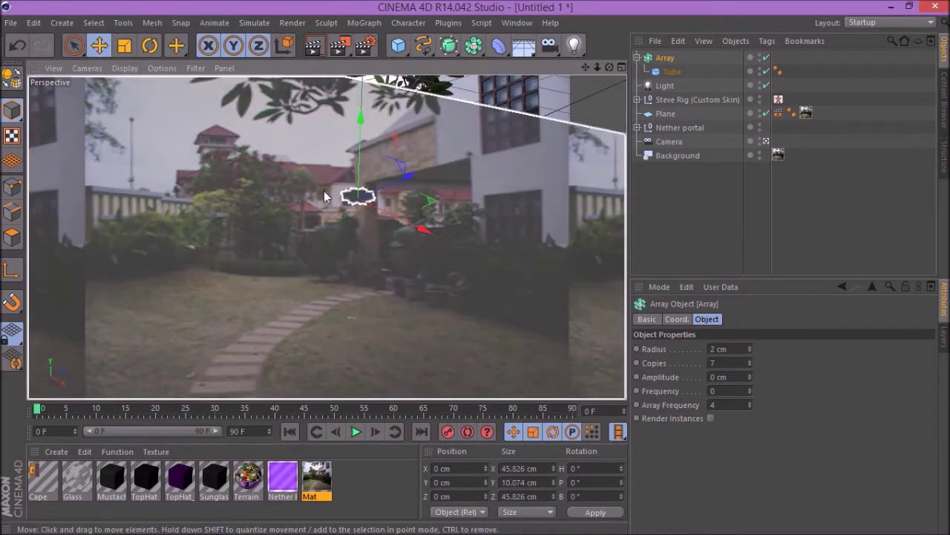
pyautogui.scroll(7, 403, 181)
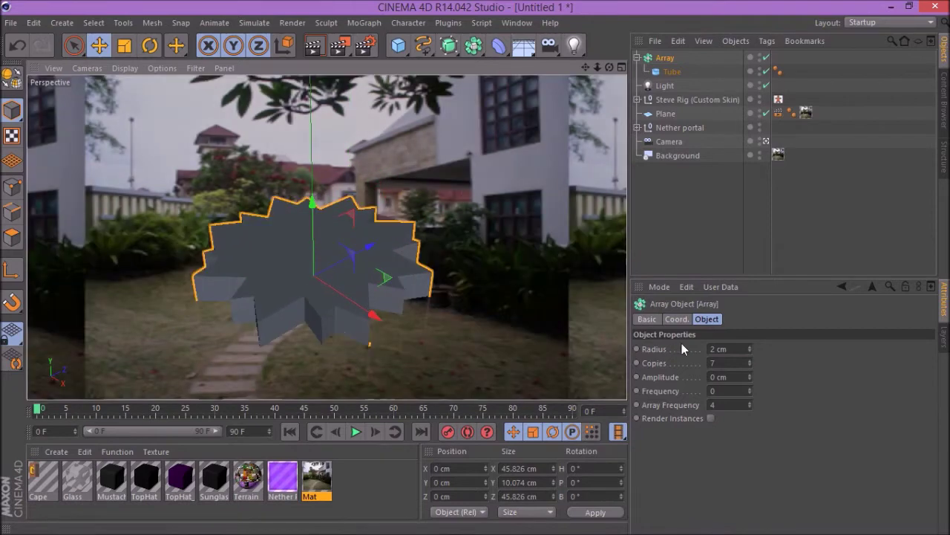
pyautogui.click(750, 350)
pyautogui.click(751, 349)
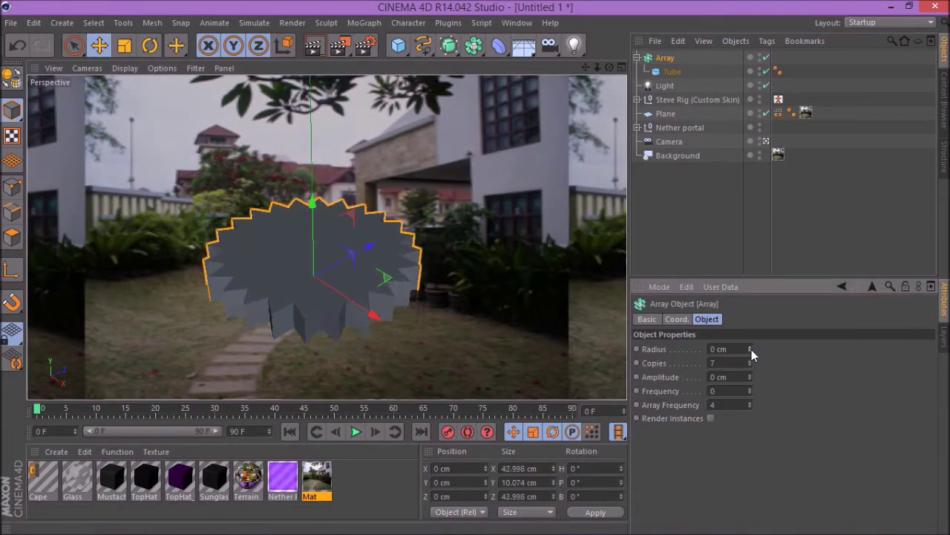
pyautogui.moveTo(750, 349); pyautogui.dragTo(750, 348)
pyautogui.scroll(1, 424, 338)
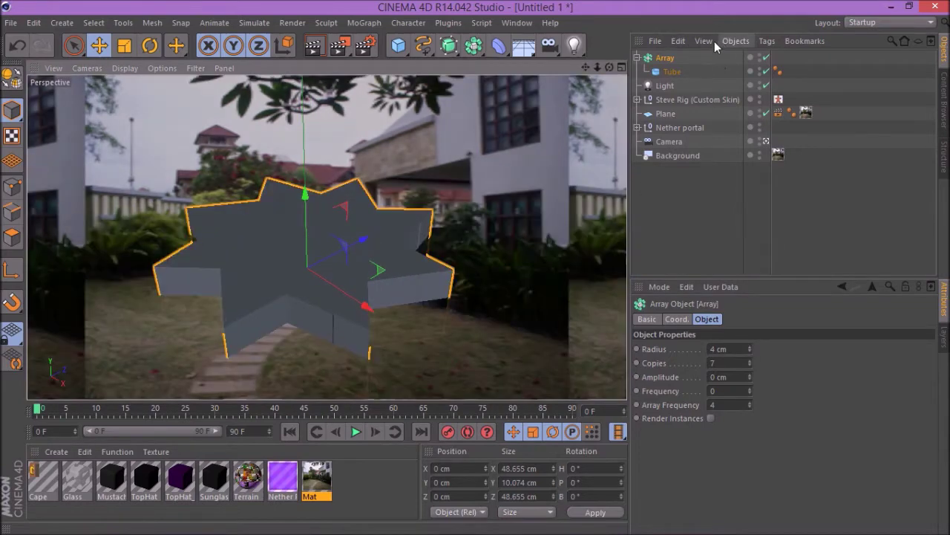
# Step: Try the array with 3 and 4 copies, then undo back to 7 copies
pyautogui.moveTo(609, 68); pyautogui.dragTo(680, 288)
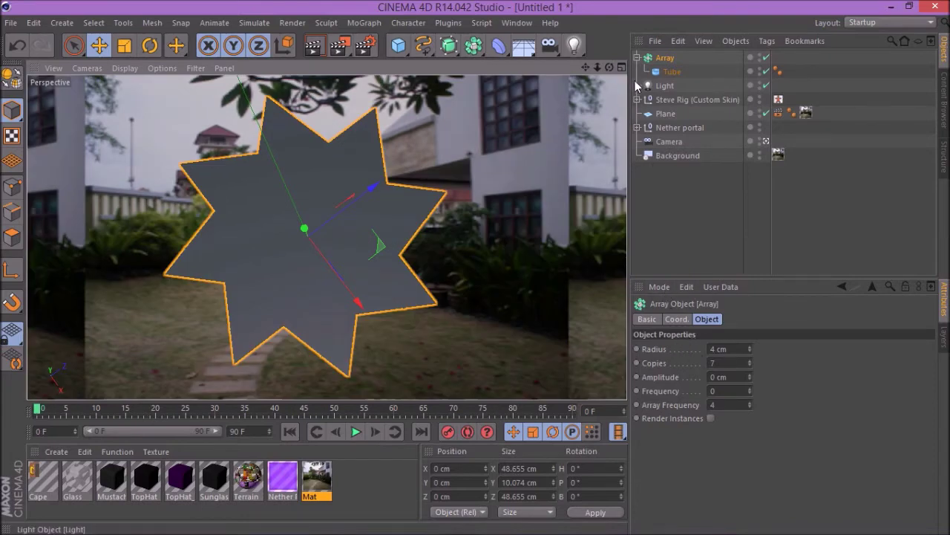
pyautogui.click(734, 363)
pyautogui.hotkey('ctrl', 'z')
pyautogui.write('3')
pyautogui.press('Return')
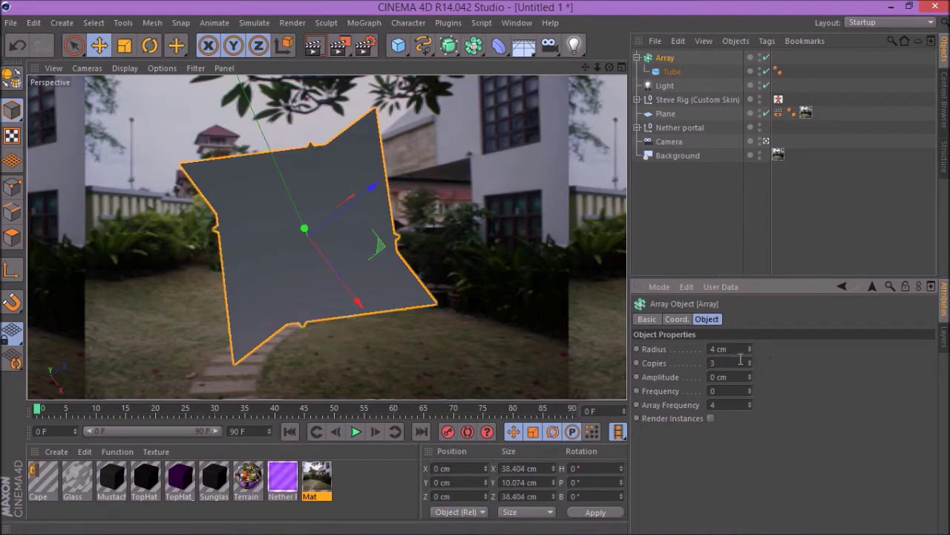
pyautogui.write('4')
pyautogui.press('Return')
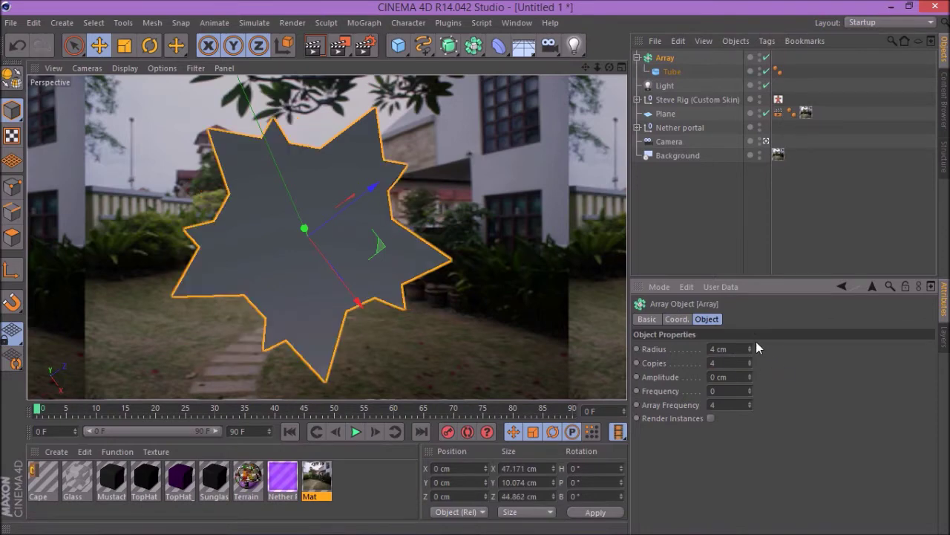
pyautogui.click(750, 347)
pyautogui.moveTo(750, 348); pyautogui.dragTo(709, 351)
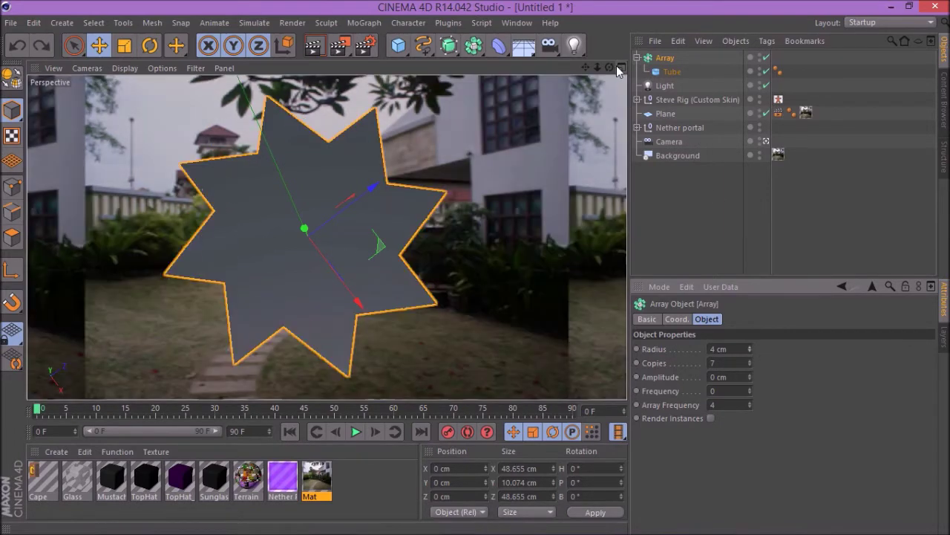
# Step: Move the array beside the Nether portal, to about X 493, Y 209, Z -144 cm
pyautogui.click(767, 140)
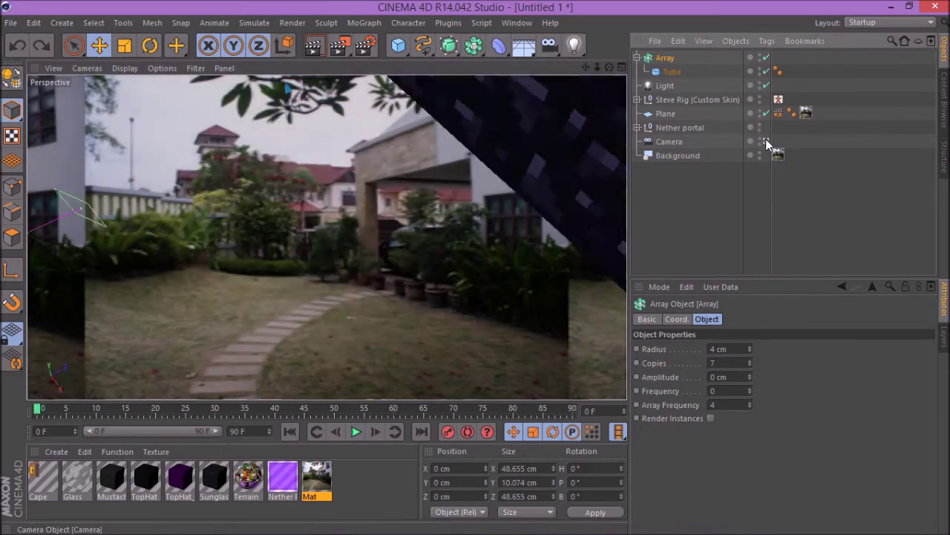
pyautogui.click(767, 141)
pyautogui.moveTo(609, 67); pyautogui.dragTo(625, 6)
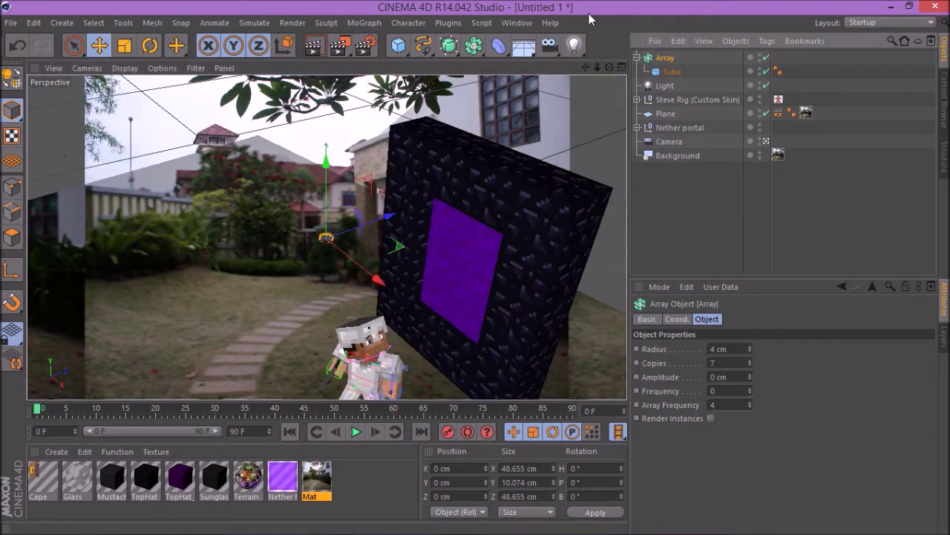
pyautogui.moveTo(610, 68); pyautogui.dragTo(567, 75)
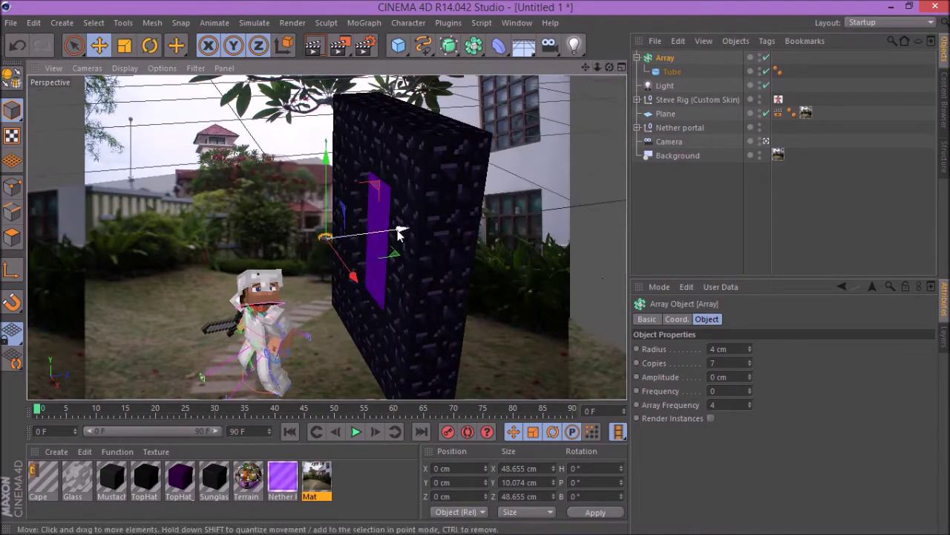
pyautogui.moveTo(355, 252); pyautogui.dragTo(339, 199)
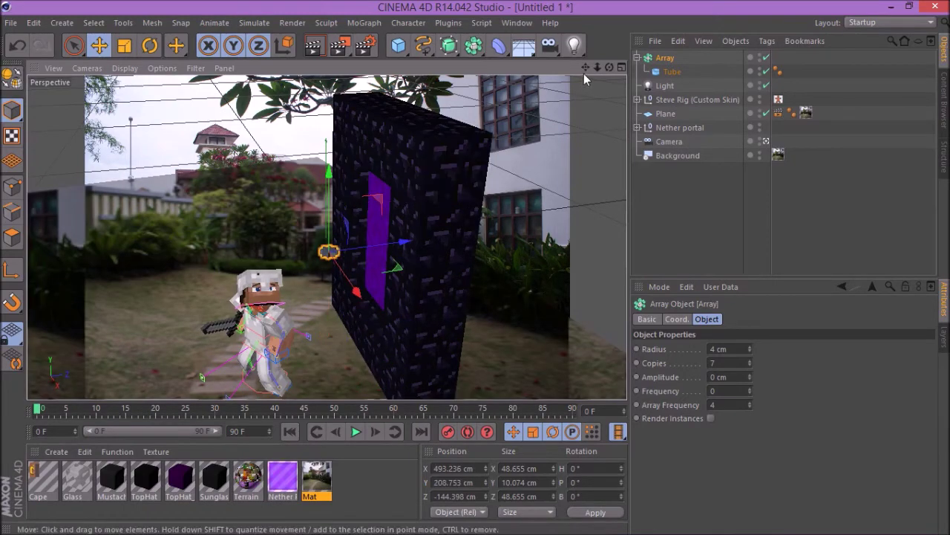
pyautogui.moveTo(609, 68)
pyautogui.mouseDown()
pyautogui.moveTo(556, 119)
pyautogui.moveTo(598, 80)
pyautogui.moveTo(576, 64)
pyautogui.moveTo(601, 68)
pyautogui.moveTo(532, 68)
pyautogui.moveTo(646, 73)
pyautogui.moveTo(609, 68)
pyautogui.mouseUp()
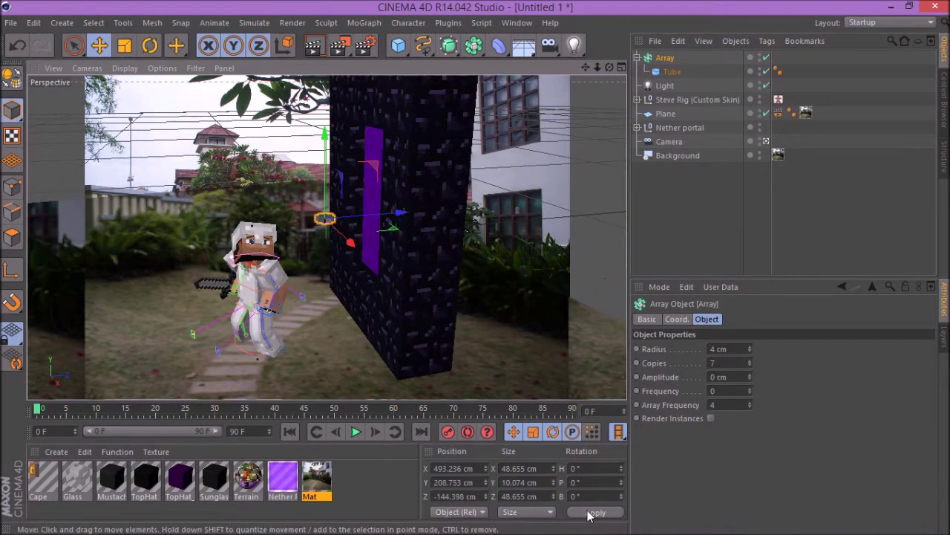
pyautogui.click(712, 522)
pyautogui.click(712, 522)
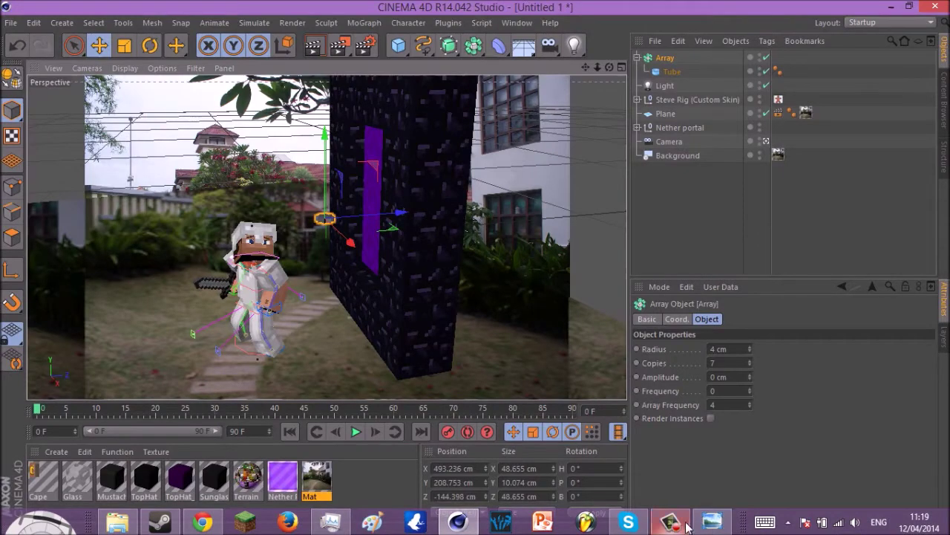
pyautogui.click(671, 524)
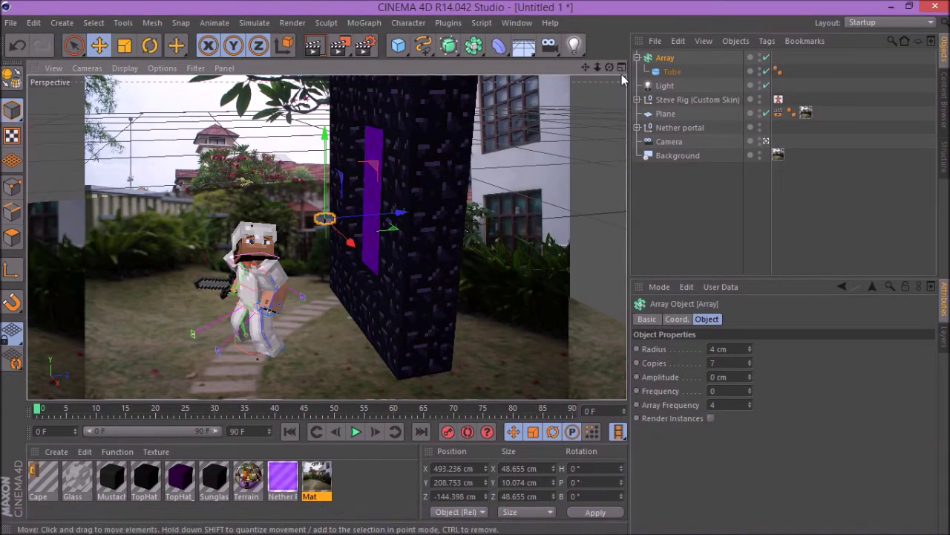
# Step: Shrink the star particle by reducing its tube's outer radius to about 8.7 cm
pyautogui.click(622, 67)
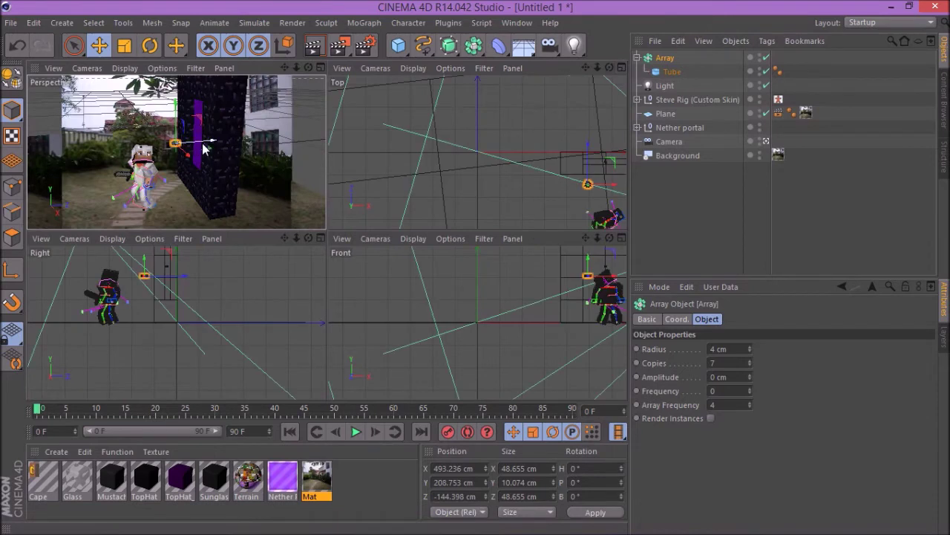
pyautogui.moveTo(598, 67); pyautogui.dragTo(551, 68)
pyautogui.scroll(3, 545, 168)
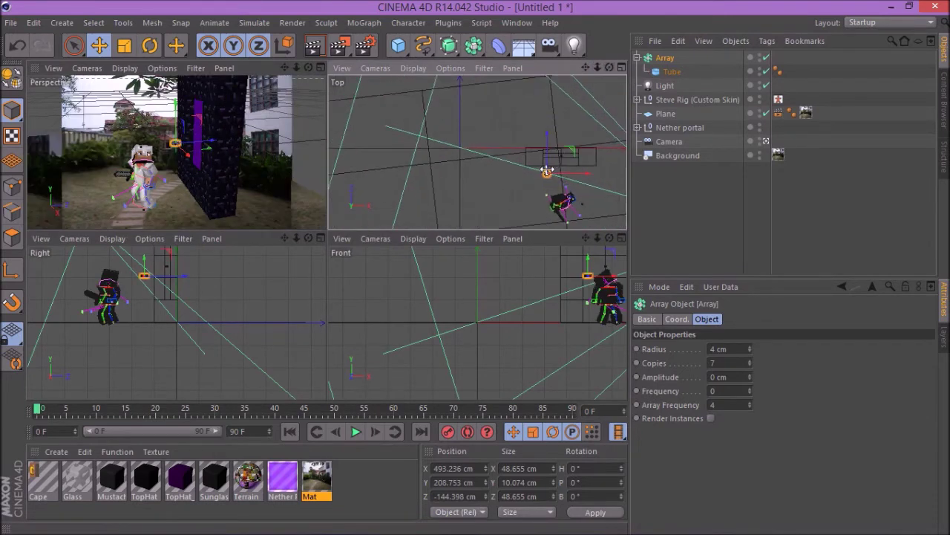
pyautogui.moveTo(586, 68); pyautogui.dragTo(467, 33)
pyautogui.scroll(2, 433, 137)
pyautogui.scroll(5, 433, 138)
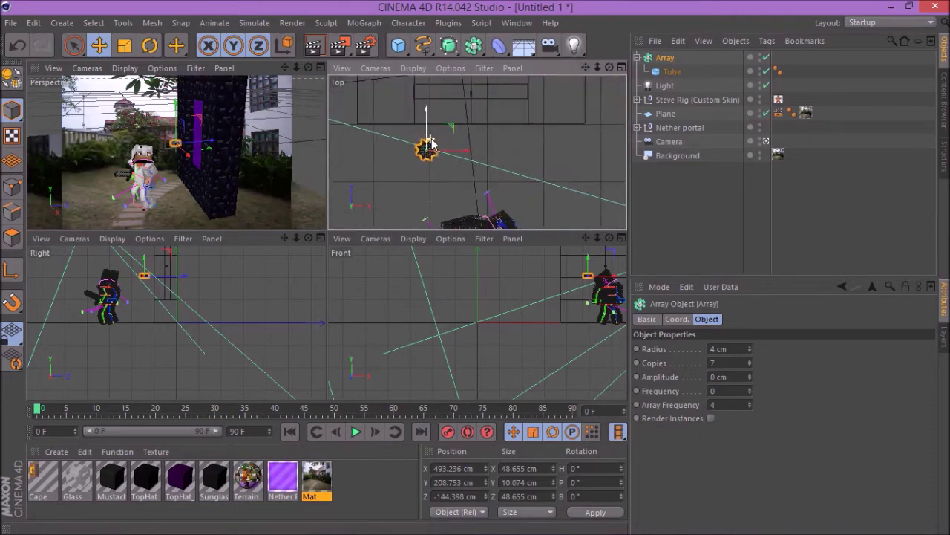
pyautogui.click(679, 72)
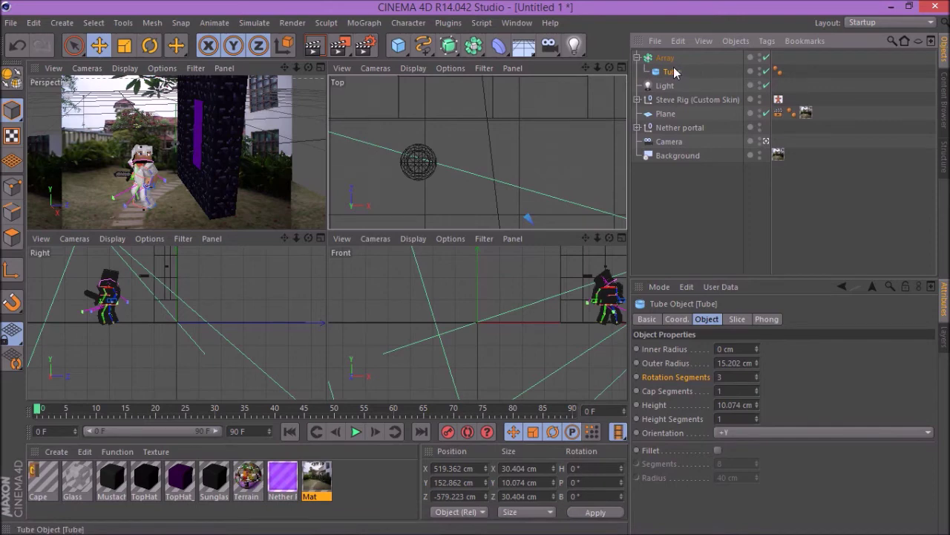
pyautogui.click(741, 362)
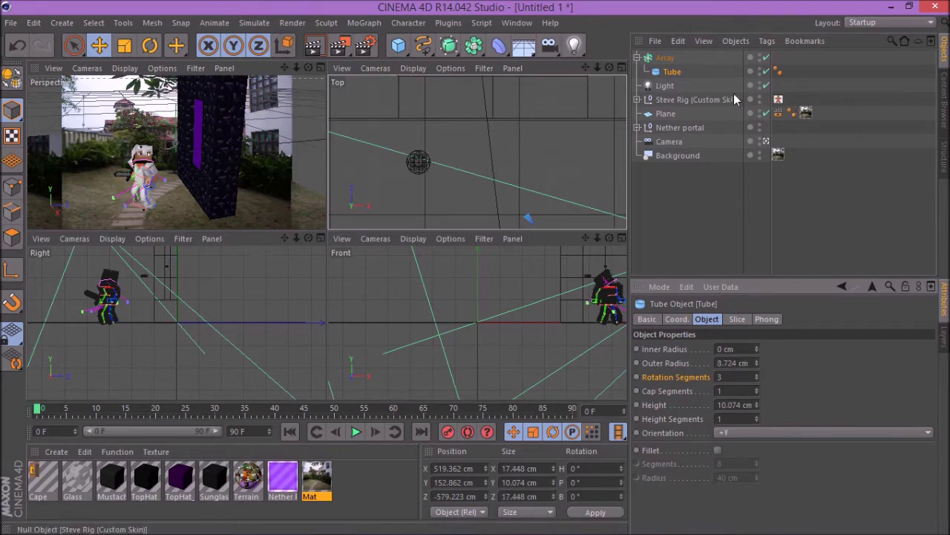
# Step: Move the array along X to about 576 cm, checking its place beside the portal from above
pyautogui.moveTo(597, 68)
pyautogui.mouseDown()
pyautogui.moveTo(535, 67)
pyautogui.moveTo(642, 67)
pyautogui.moveTo(544, 67)
pyautogui.mouseUp()
pyautogui.click(670, 70)
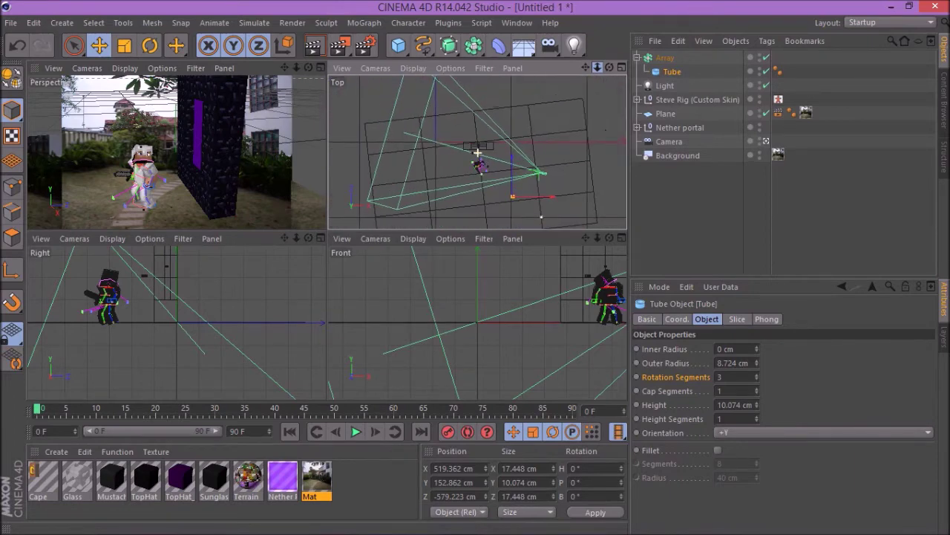
pyautogui.scroll(2, 466, 144)
pyautogui.click(664, 59)
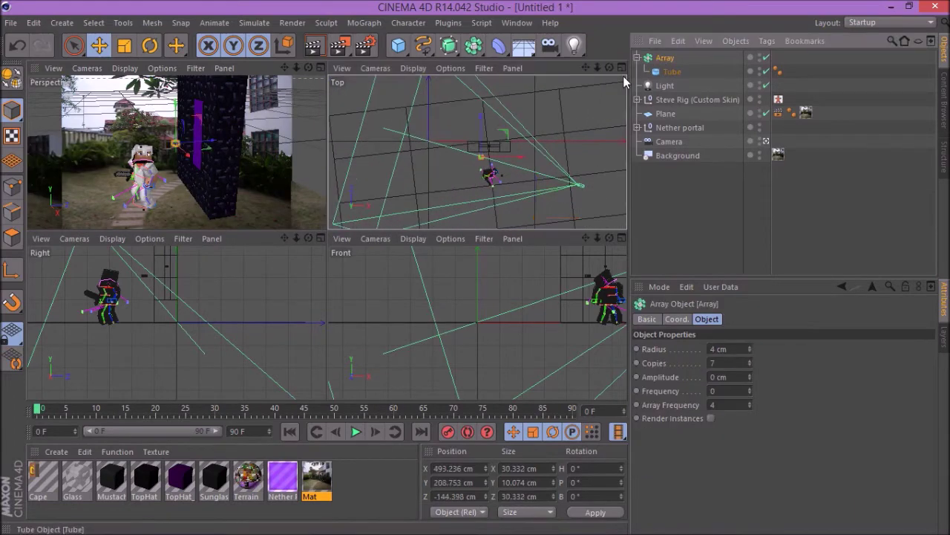
pyautogui.scroll(1, 470, 150)
pyautogui.scroll(8, 470, 149)
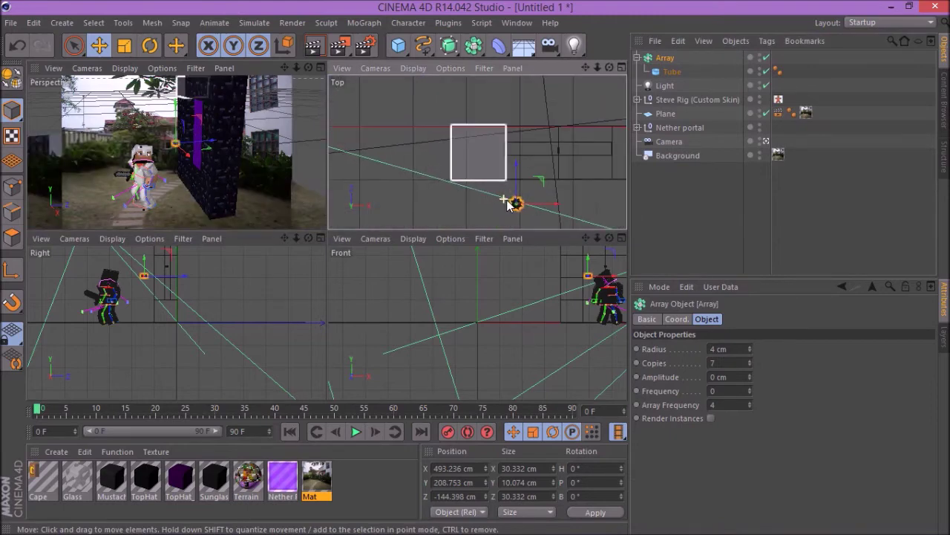
pyautogui.moveTo(586, 69); pyautogui.dragTo(489, 0)
pyautogui.moveTo(471, 145); pyautogui.dragTo(520, 144)
# Step: Raise the array above head height in front of the portal, to about Y 260 cm
pyautogui.moveTo(607, 69); pyautogui.dragTo(368, 259)
pyautogui.moveTo(285, 238); pyautogui.dragTo(173, 336)
pyautogui.scroll(5, 172, 336)
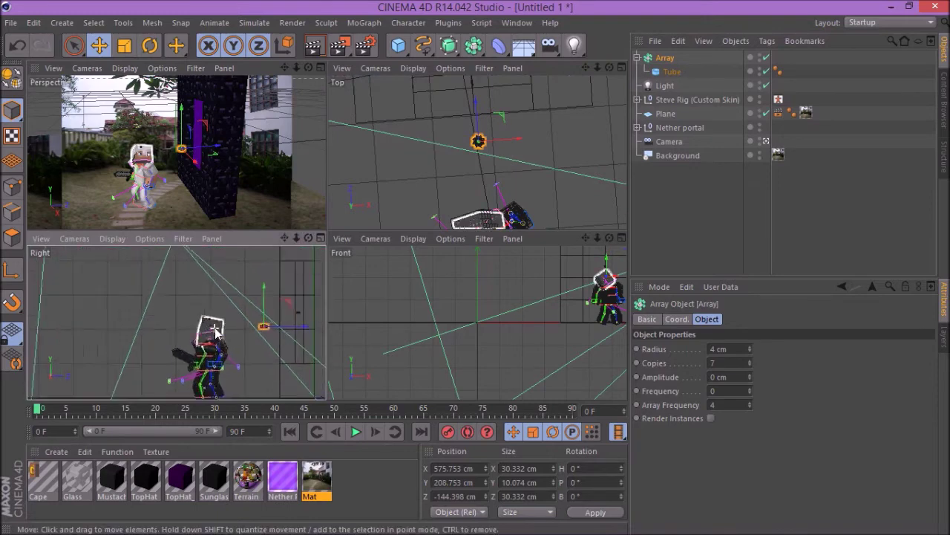
pyautogui.moveTo(285, 239); pyautogui.dragTo(164, 332)
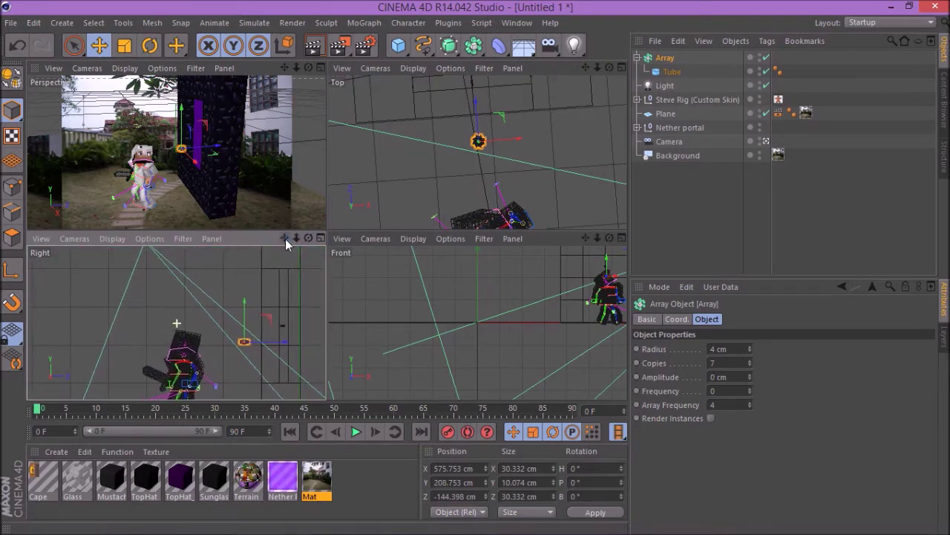
pyautogui.moveTo(246, 308); pyautogui.dragTo(245, 289)
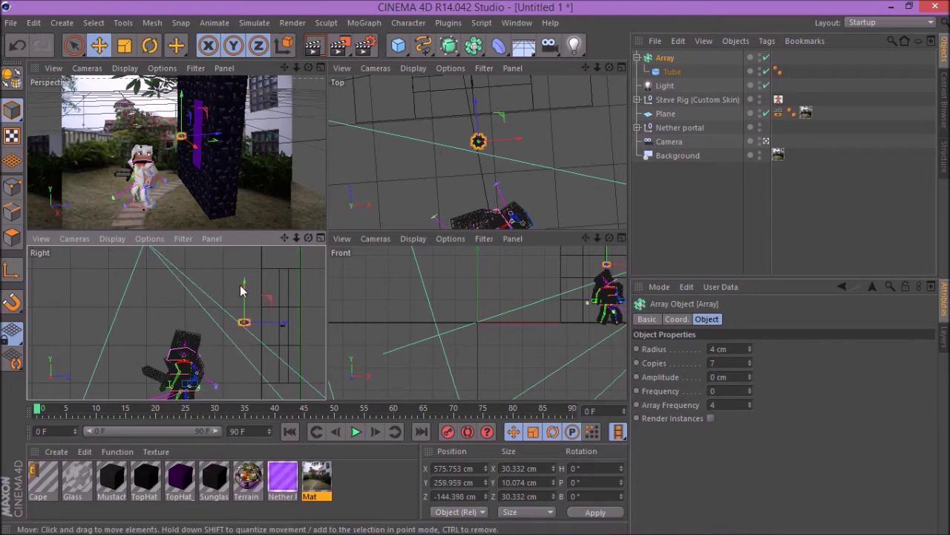
# Step: Rotate the array to a pitch of 90° so the star stands upright
pyautogui.click(685, 72)
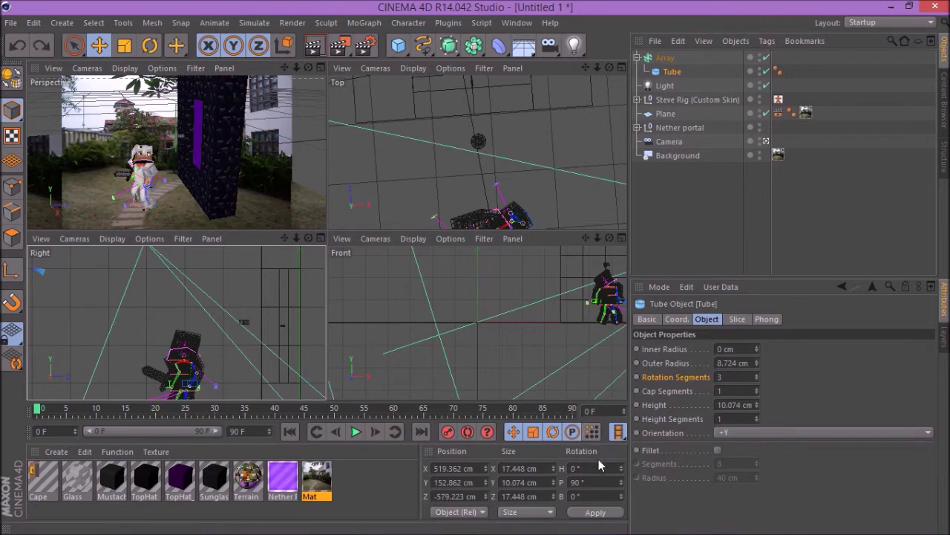
pyautogui.click(320, 68)
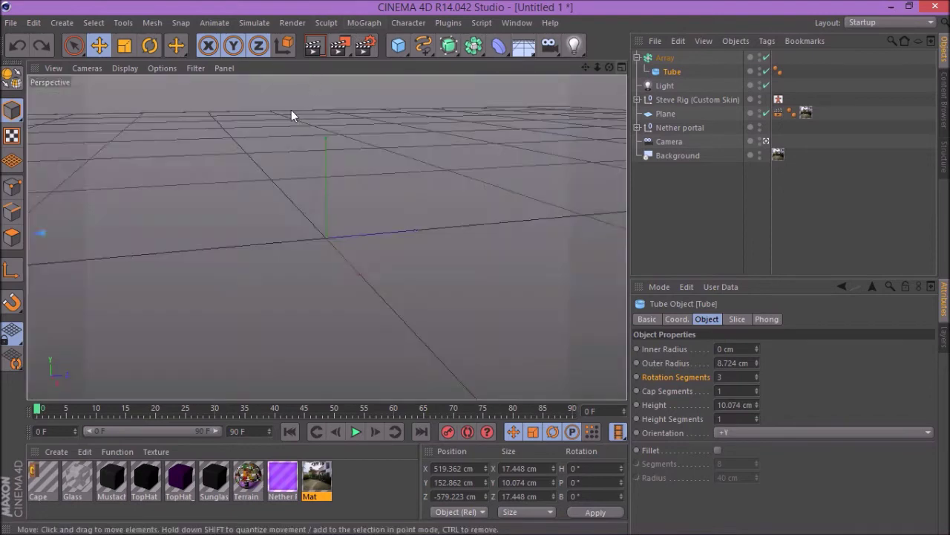
pyautogui.click(361, 193)
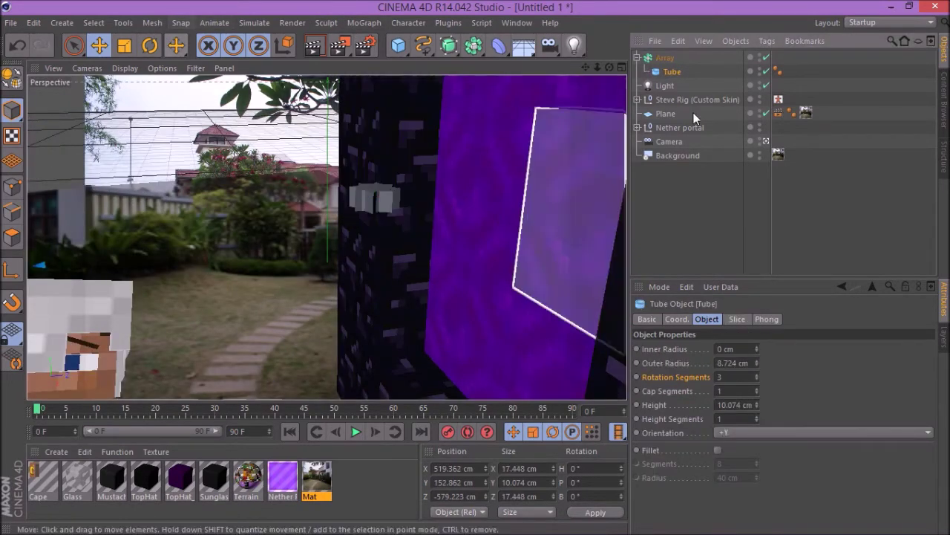
pyautogui.click(668, 58)
pyautogui.click(151, 46)
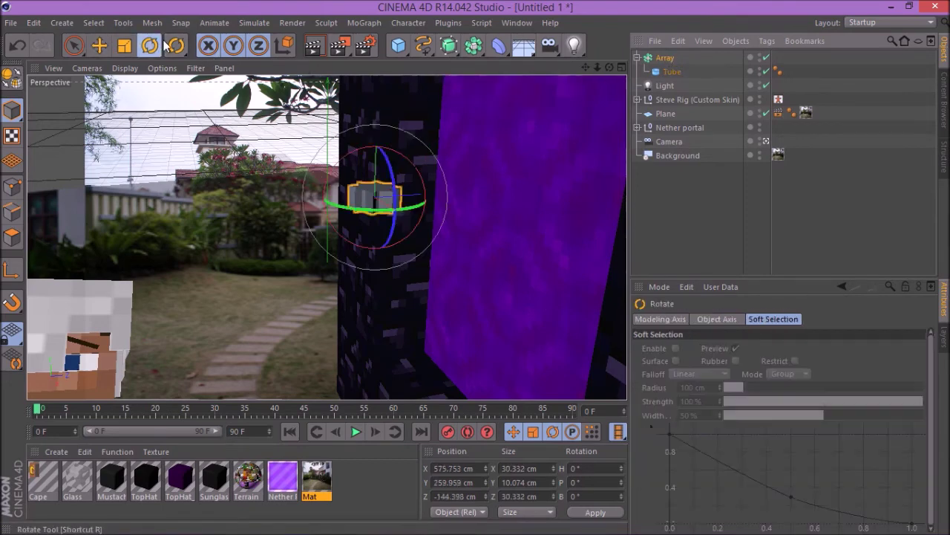
pyautogui.moveTo(354, 149); pyautogui.dragTo(321, 190)
pyautogui.click(603, 482)
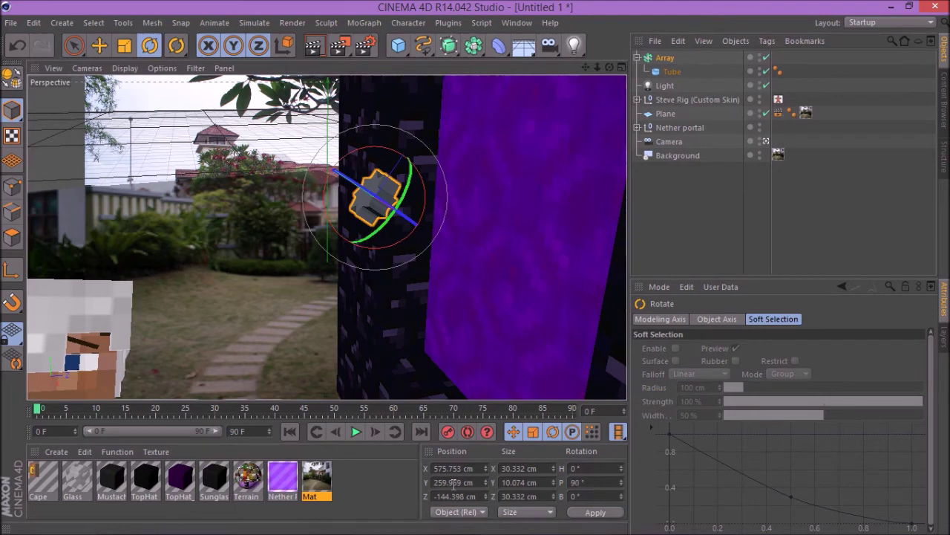
pyautogui.press('Return')
# Step: Thin the star by setting its tube's height to 5.074 cm
pyautogui.moveTo(609, 67); pyautogui.dragTo(637, 71)
pyautogui.click(671, 72)
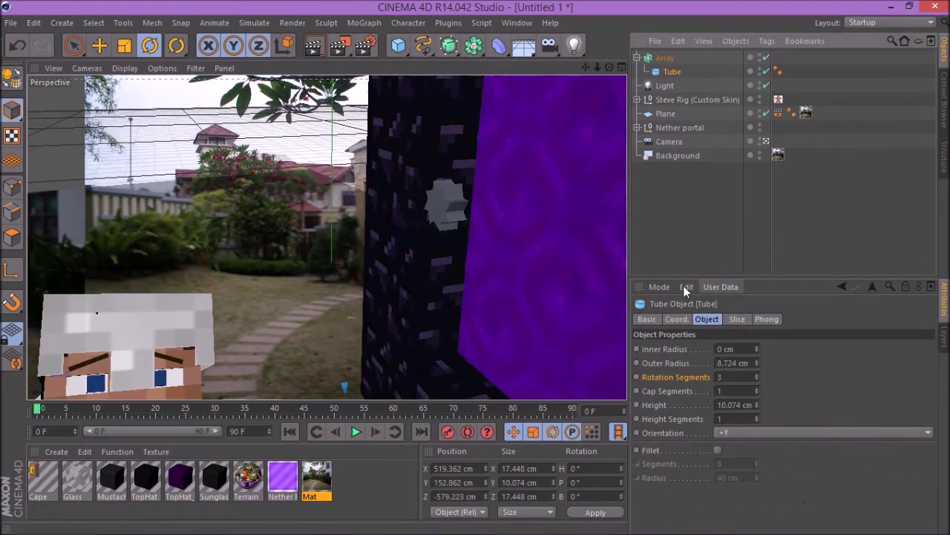
pyautogui.moveTo(610, 66)
pyautogui.mouseDown()
pyautogui.moveTo(653, 96)
pyautogui.moveTo(634, 95)
pyautogui.moveTo(594, 63)
pyautogui.moveTo(617, 72)
pyautogui.mouseUp()
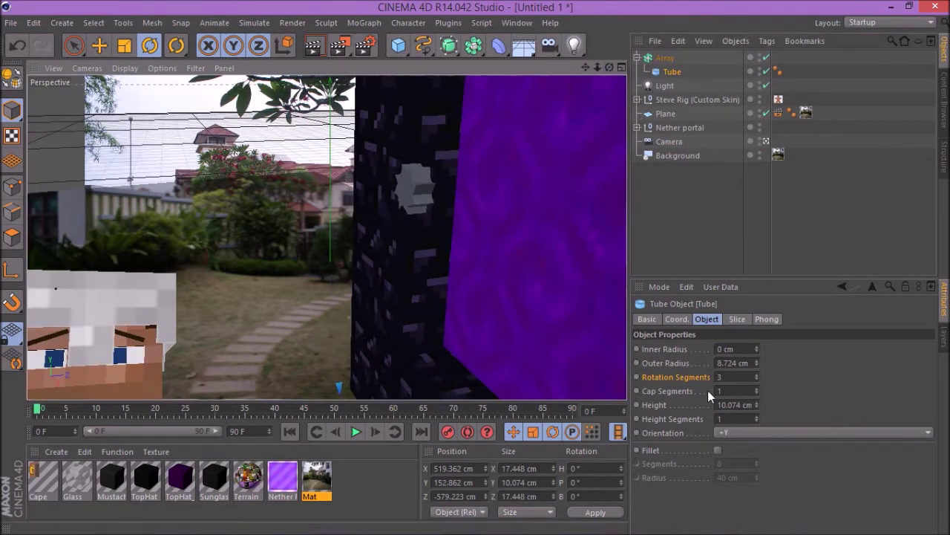
pyautogui.click(728, 405)
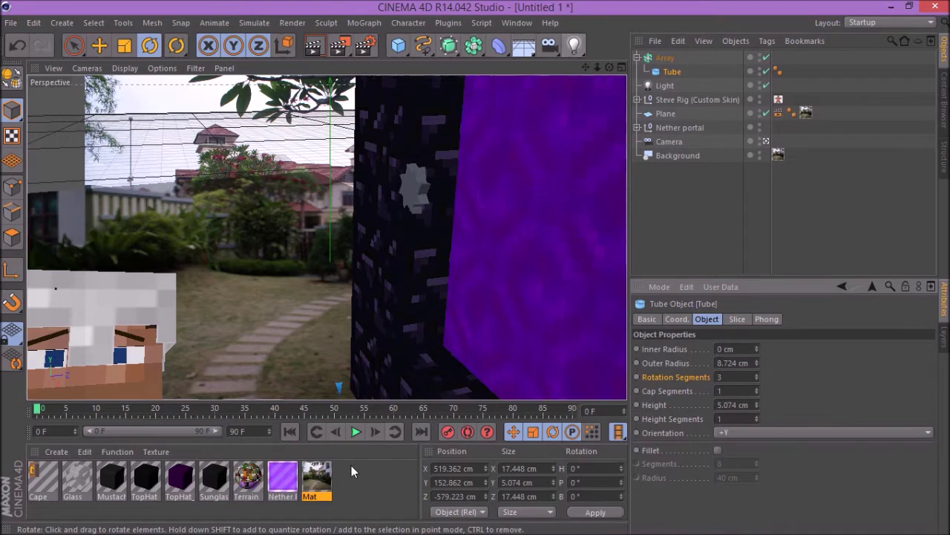
# Step: Apply the Nether Portal material to the array and render the current view to check the glow
pyautogui.click(293, 481)
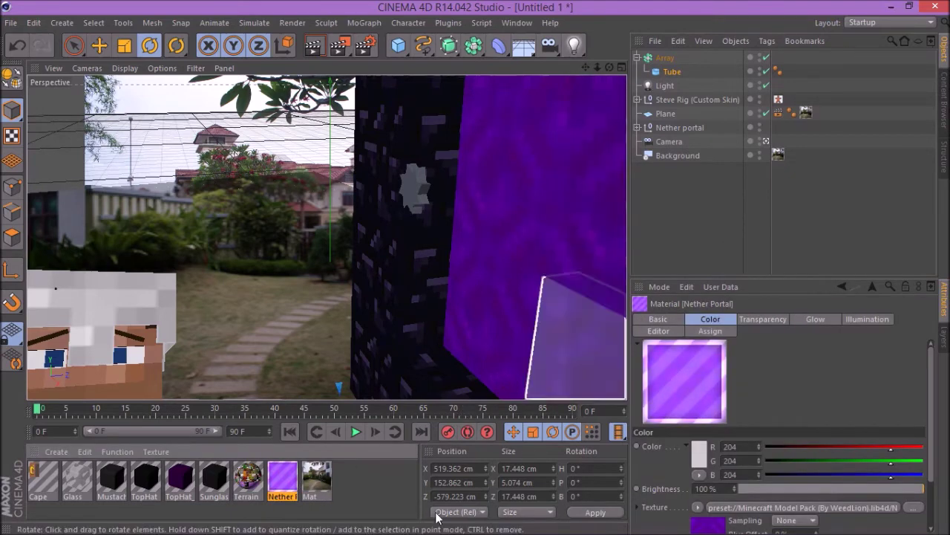
pyautogui.moveTo(289, 494); pyautogui.dragTo(670, 61)
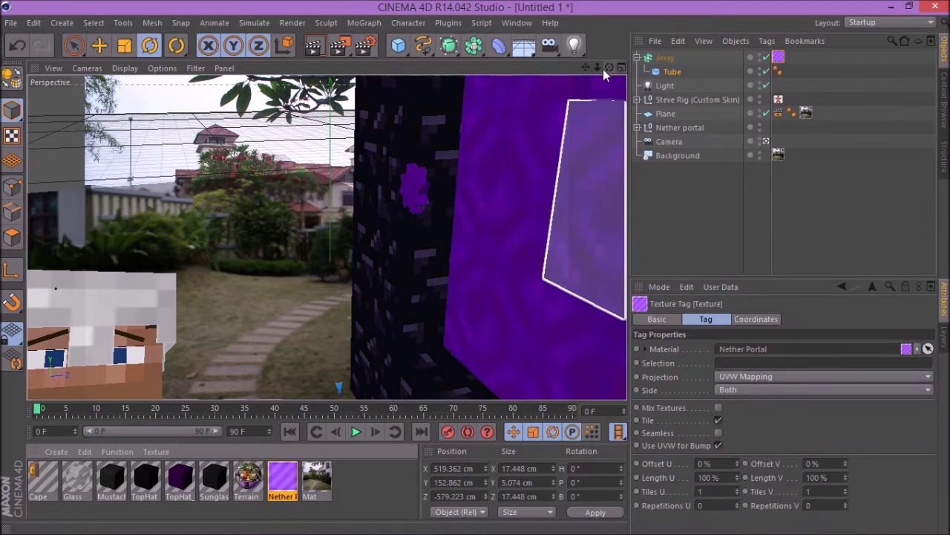
pyautogui.click(316, 48)
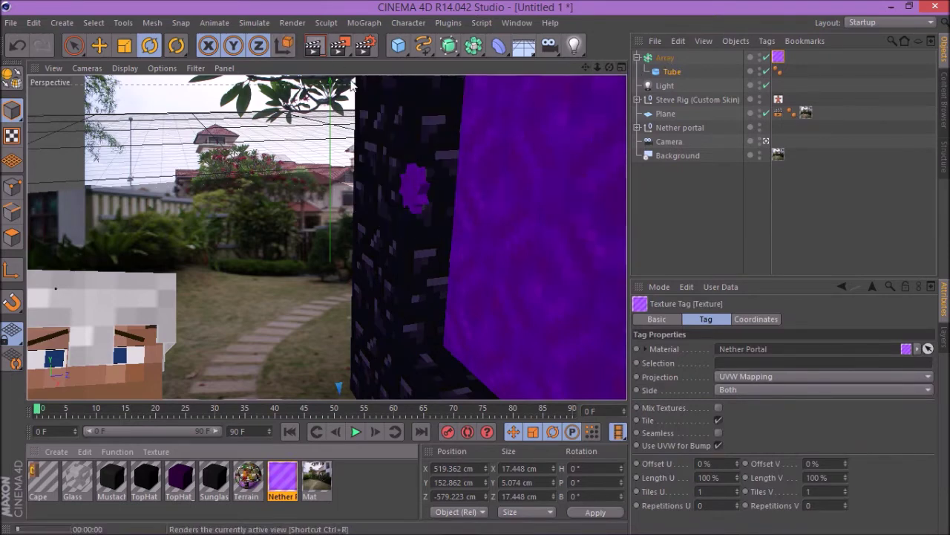
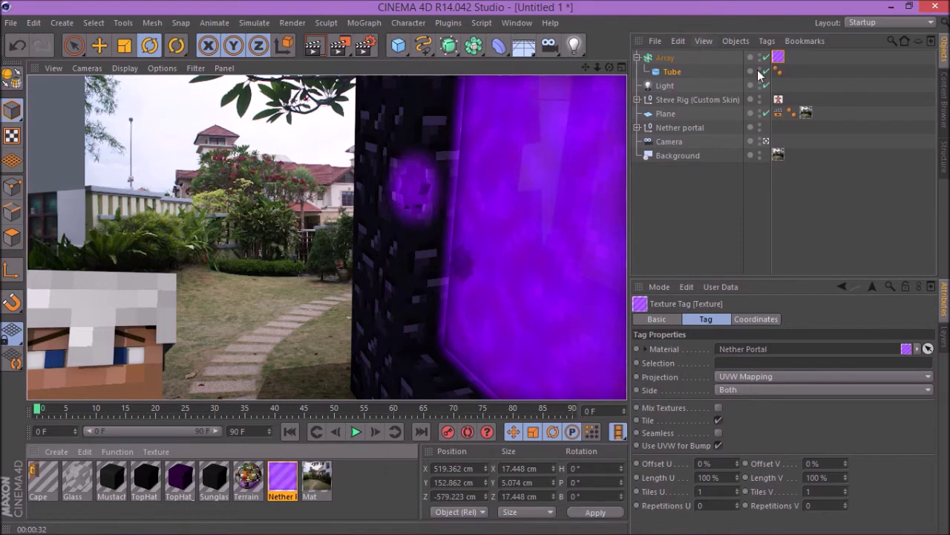
# Step: Duplicate the star array and move the copy in front of the portal, to about X 600, Y 319, Z -109 cm
pyautogui.click(766, 141)
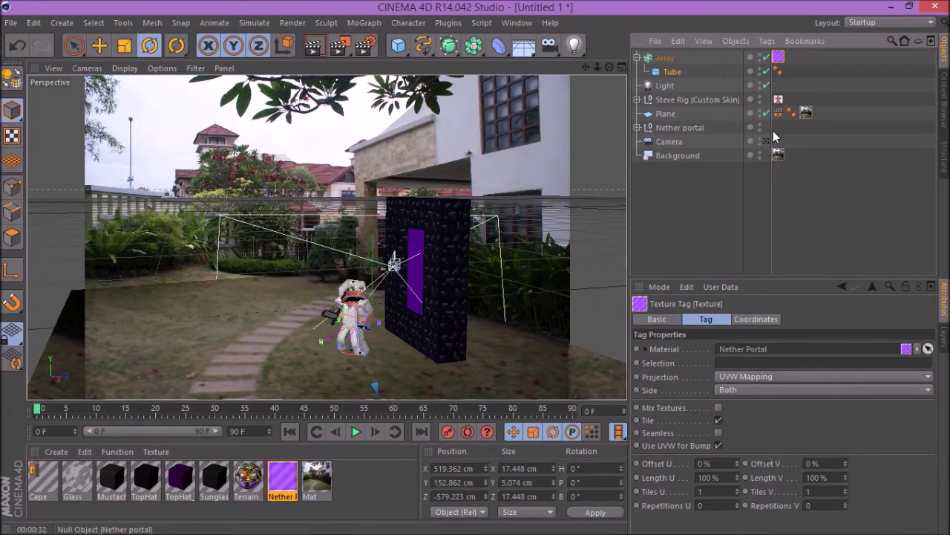
pyautogui.click(765, 142)
pyautogui.moveTo(596, 68); pyautogui.dragTo(592, 68)
pyautogui.click(664, 58)
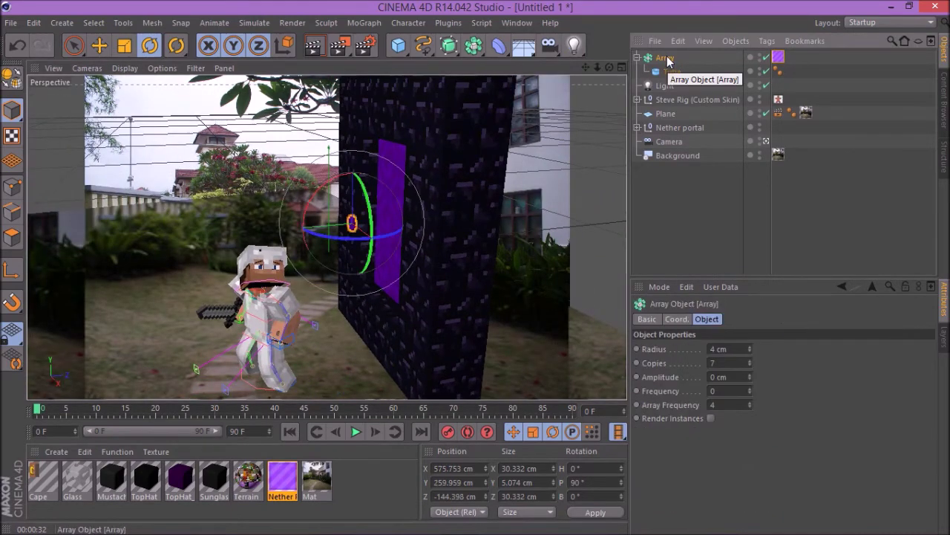
pyautogui.hotkey('ctrl', 'c')
pyautogui.hotkey('ctrl', 'v')
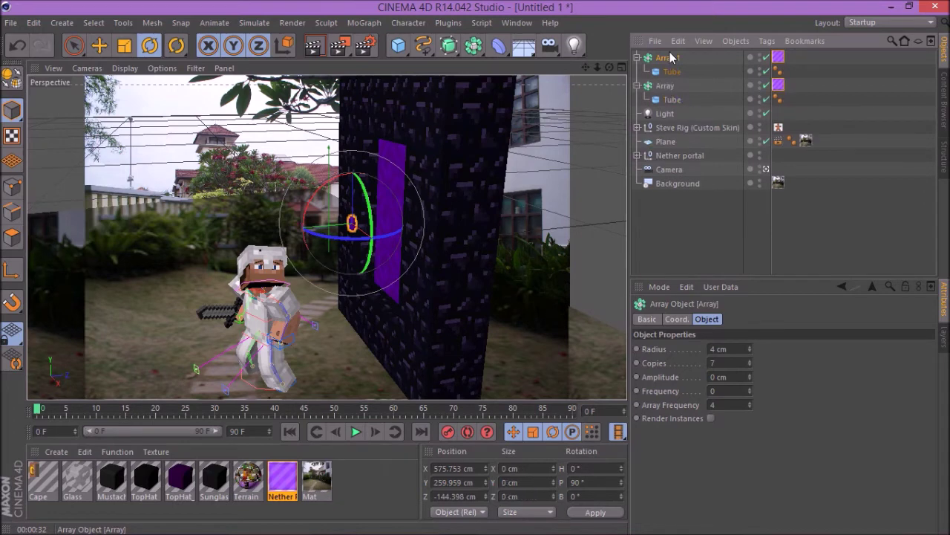
pyautogui.click(99, 45)
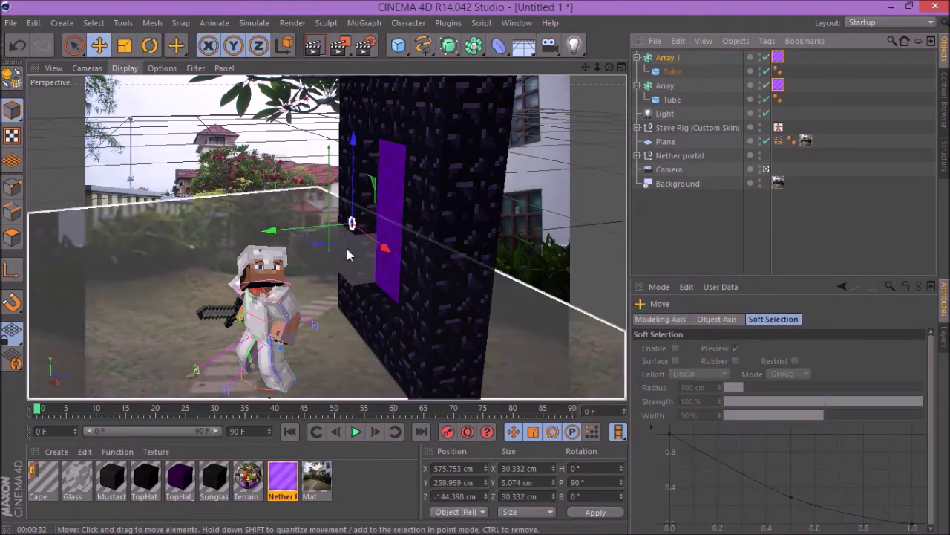
pyautogui.moveTo(375, 238); pyautogui.dragTo(401, 263)
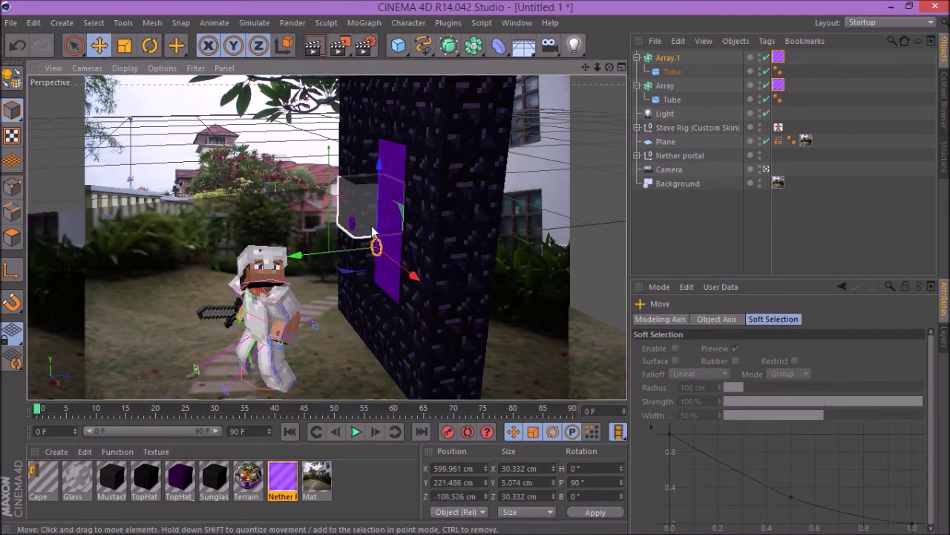
pyautogui.moveTo(377, 227); pyautogui.dragTo(380, 171)
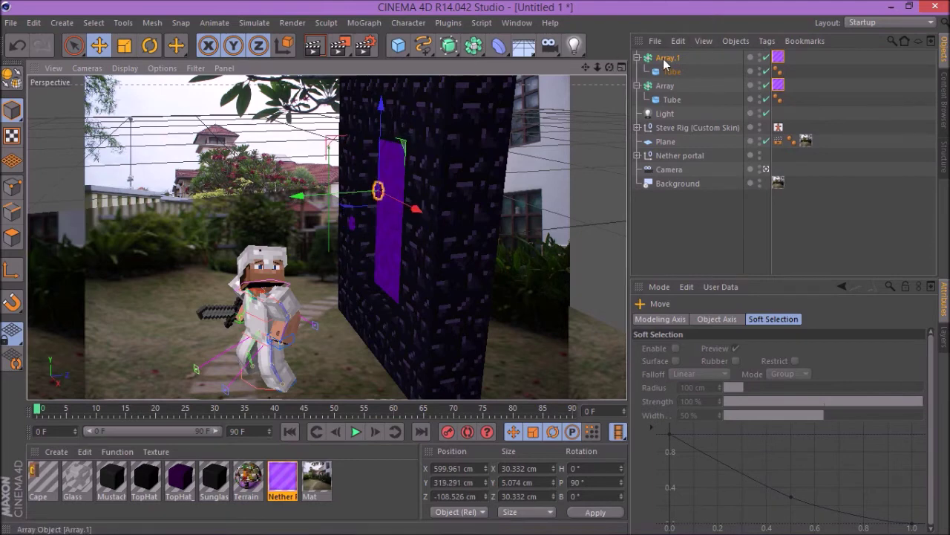
# Step: Duplicate the second star array and move the copy lower, to about X 581, Y 151, Z -163 cm
pyautogui.hotkey('ctrl', 'c')
pyautogui.hotkey('ctrl', 'v')
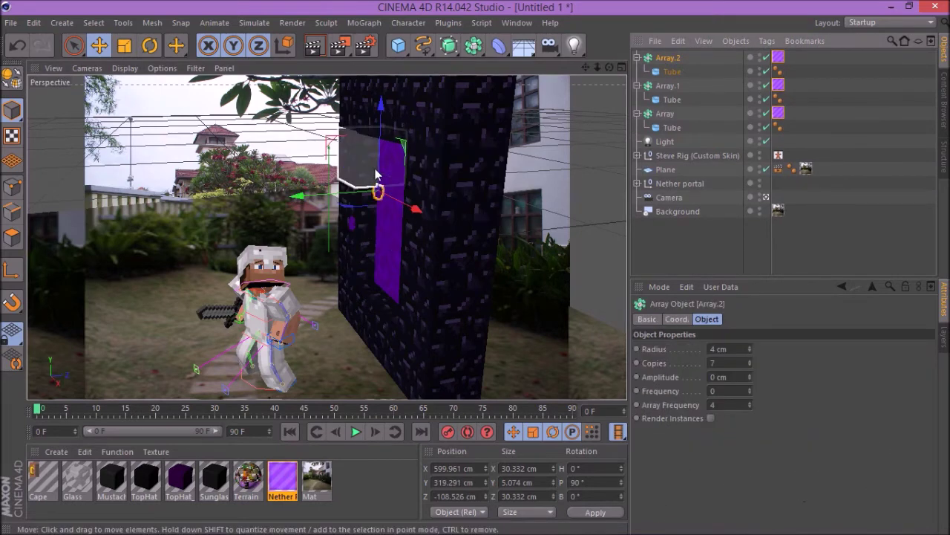
pyautogui.moveTo(377, 190); pyautogui.dragTo(389, 272)
pyautogui.moveTo(405, 318); pyautogui.dragTo(320, 298)
# Step: Paste another star array and raise it straight above the lowest one, to about Y 385 cm
pyautogui.doubleClick(667, 58)
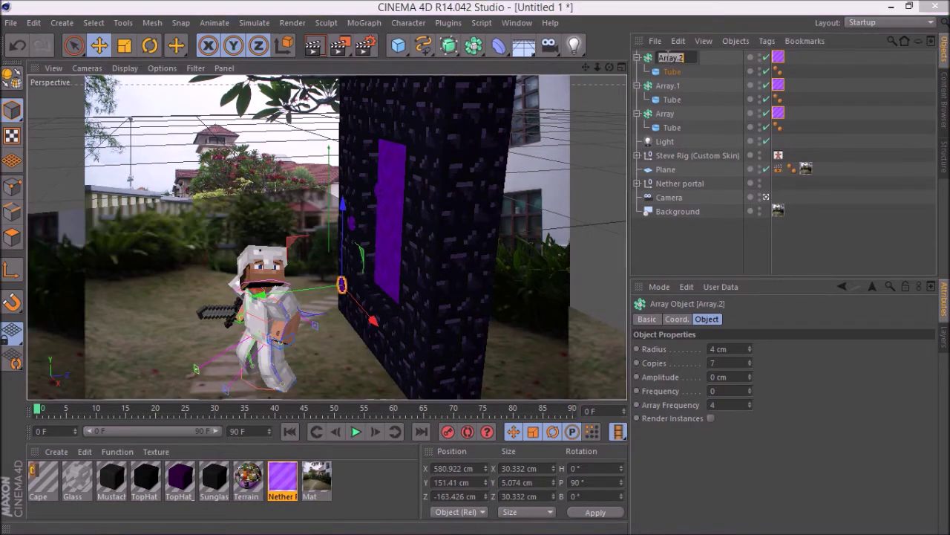
pyautogui.click(704, 60)
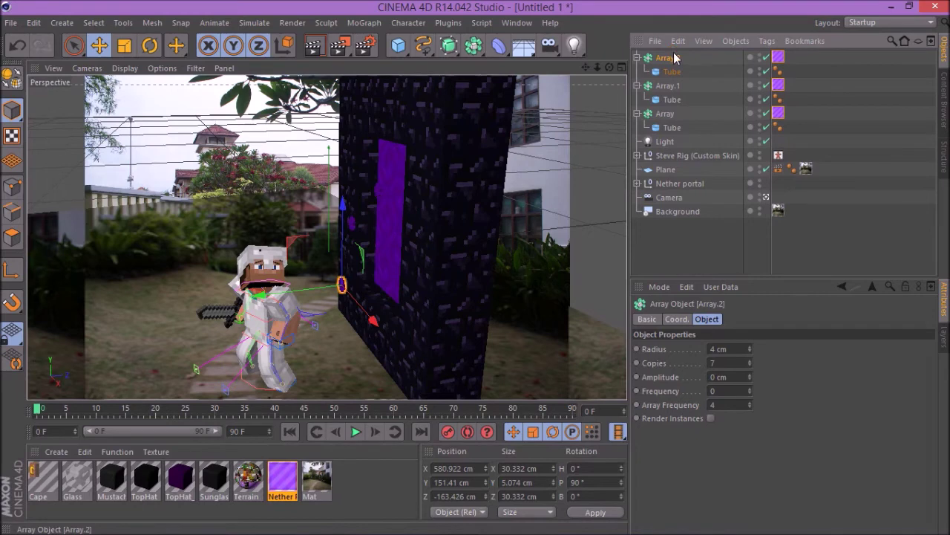
pyautogui.hotkey('ctrl', 'v')
pyautogui.moveTo(342, 199); pyautogui.dragTo(342, 74)
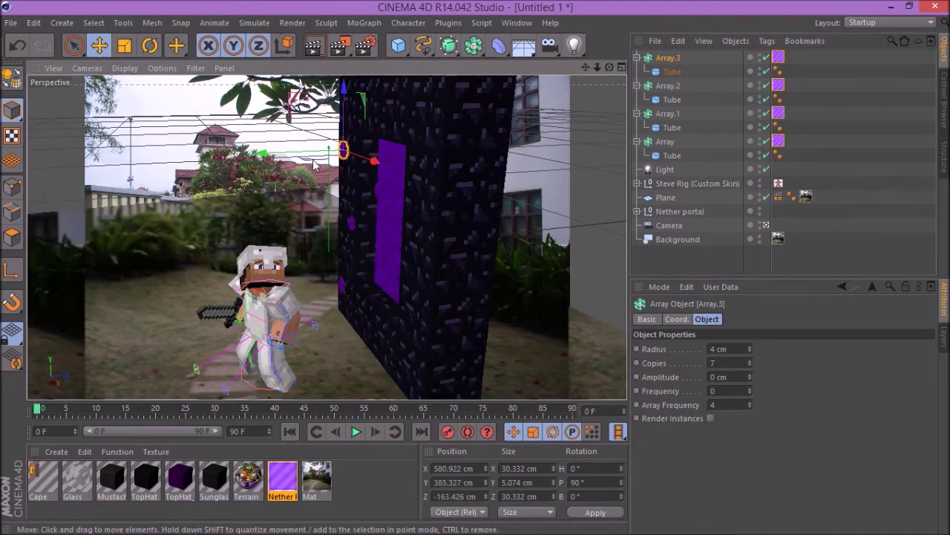
# Step: Move the upper star array along Z to about -184 cm and render the view to check it
pyautogui.moveTo(310, 153); pyautogui.dragTo(297, 153)
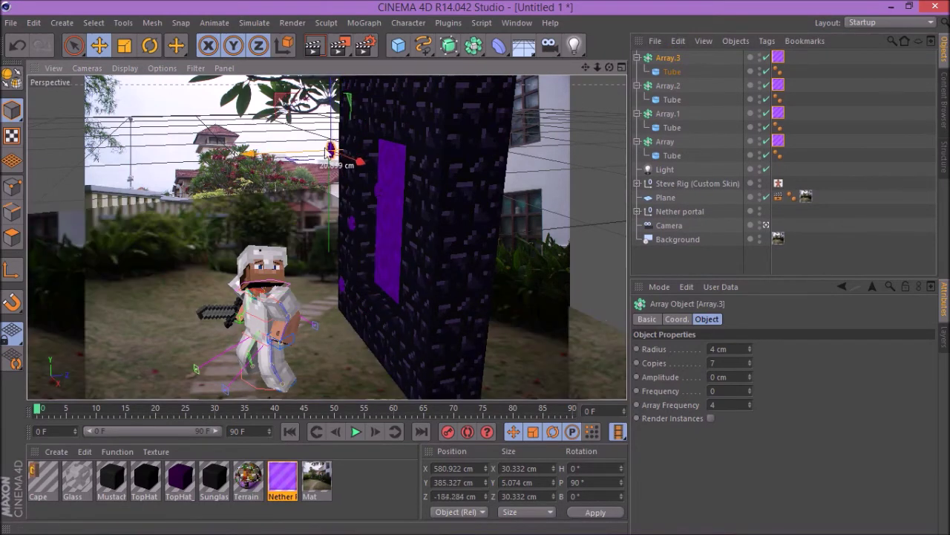
pyautogui.click(314, 45)
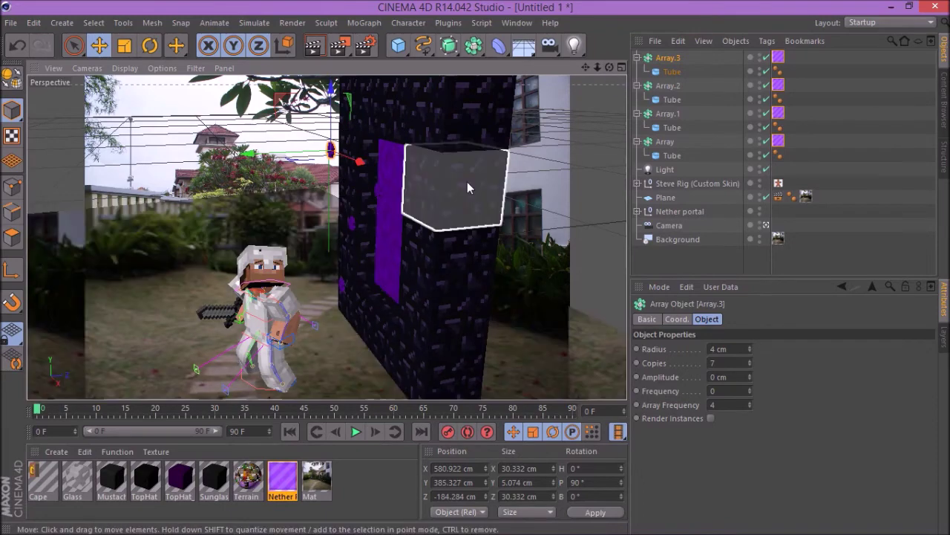
# Step: Paste two more copies of the upper star array and move the newest one along X to about 786 cm
pyautogui.click(765, 225)
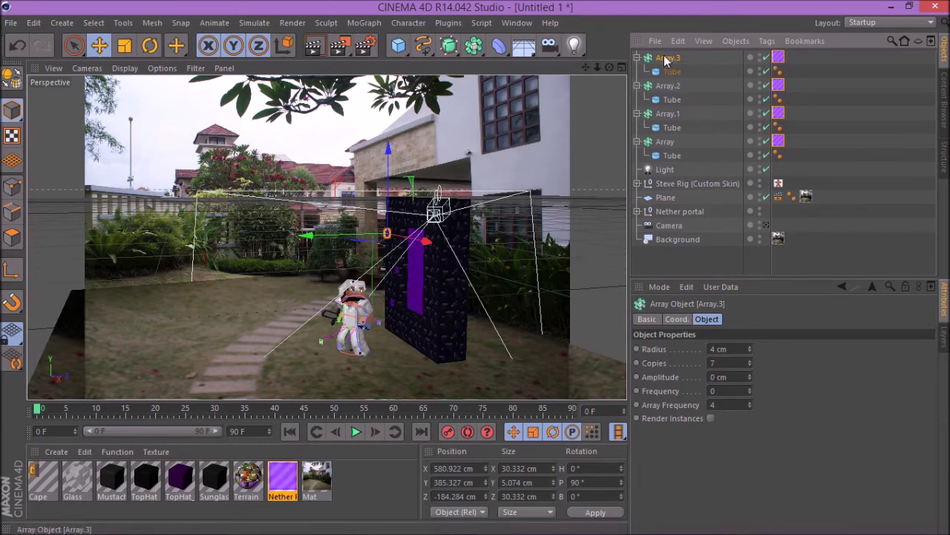
pyautogui.hotkey('ctrl', 'c')
pyautogui.hotkey('ctrl', 'v')
pyautogui.hotkey('ctrl', 'v')
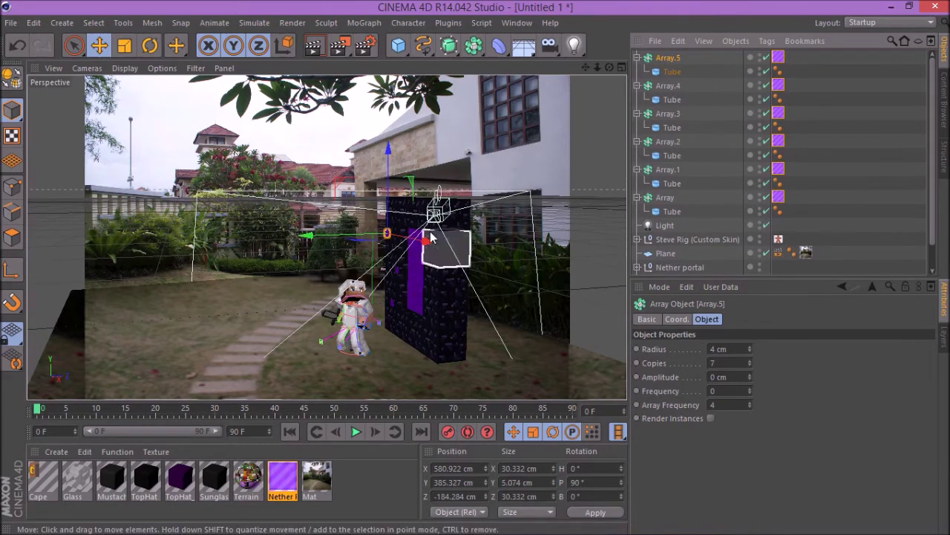
pyautogui.moveTo(425, 247); pyautogui.dragTo(461, 248)
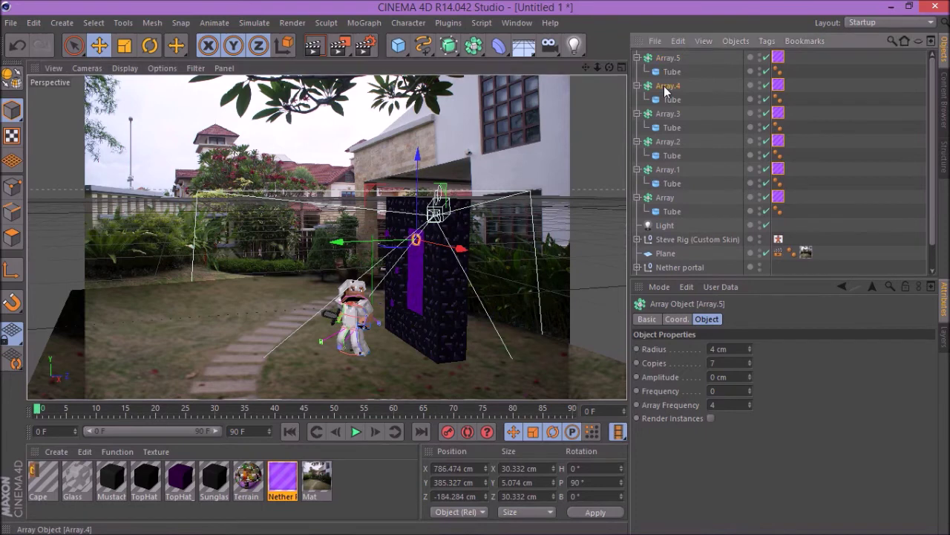
# Step: Move the other new star array to about X 755, Y 225 cm and render the view to check the particles
pyautogui.click(666, 86)
pyautogui.moveTo(392, 236); pyautogui.dragTo(416, 239)
pyautogui.moveTo(413, 165); pyautogui.dragTo(416, 215)
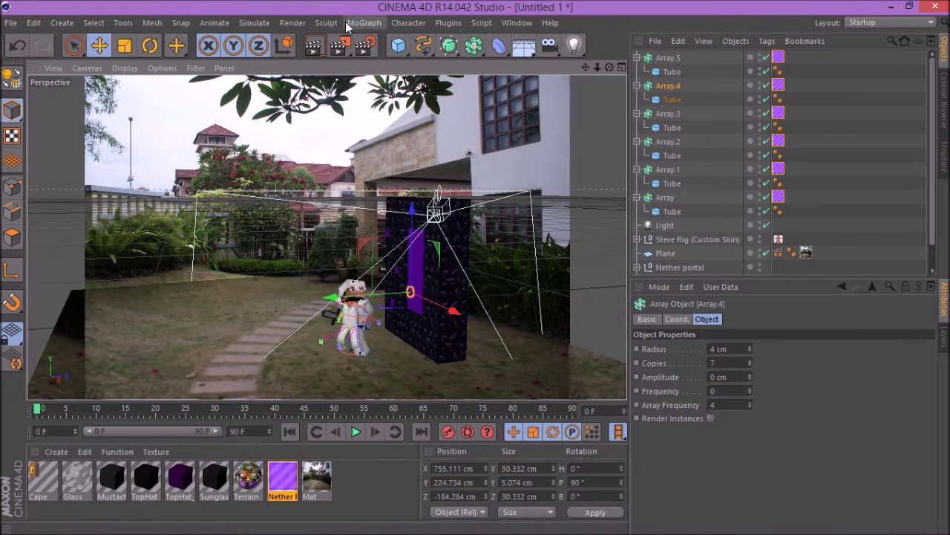
pyautogui.click(317, 46)
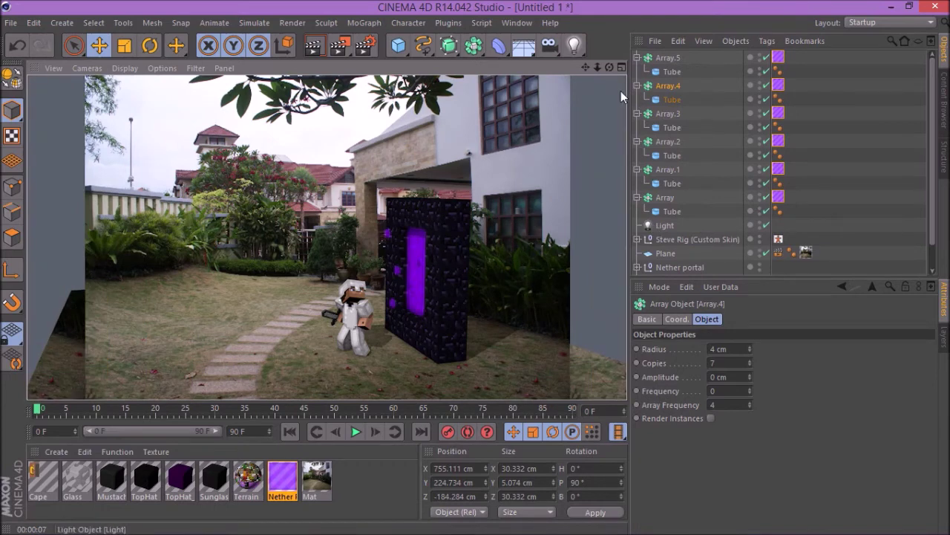
pyautogui.moveTo(703, 531)
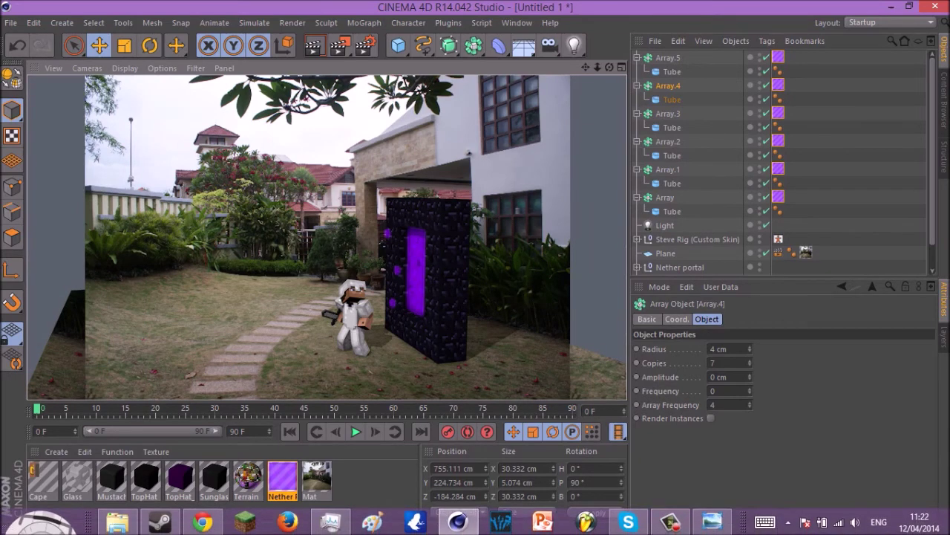
pyautogui.click(709, 526)
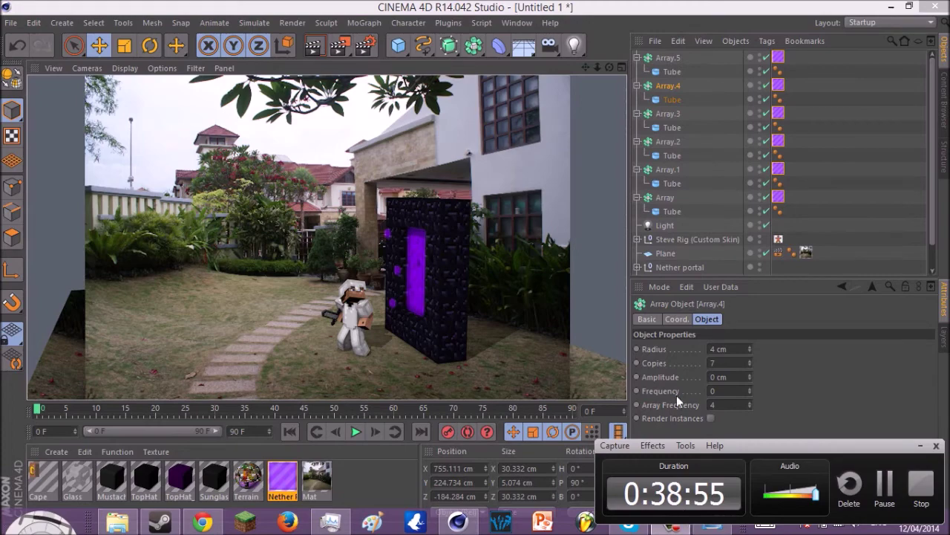
pyautogui.click(920, 445)
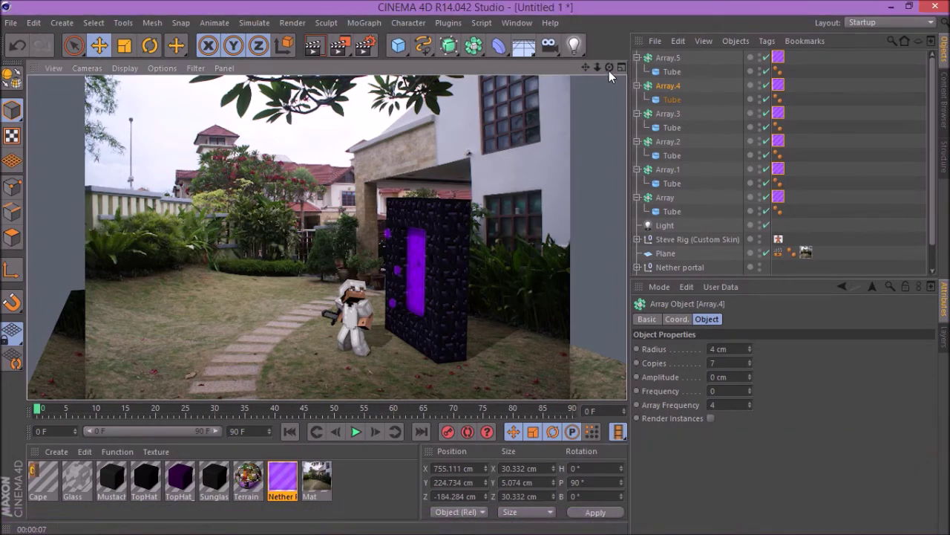
pyautogui.moveTo(597, 68); pyautogui.dragTo(592, 69)
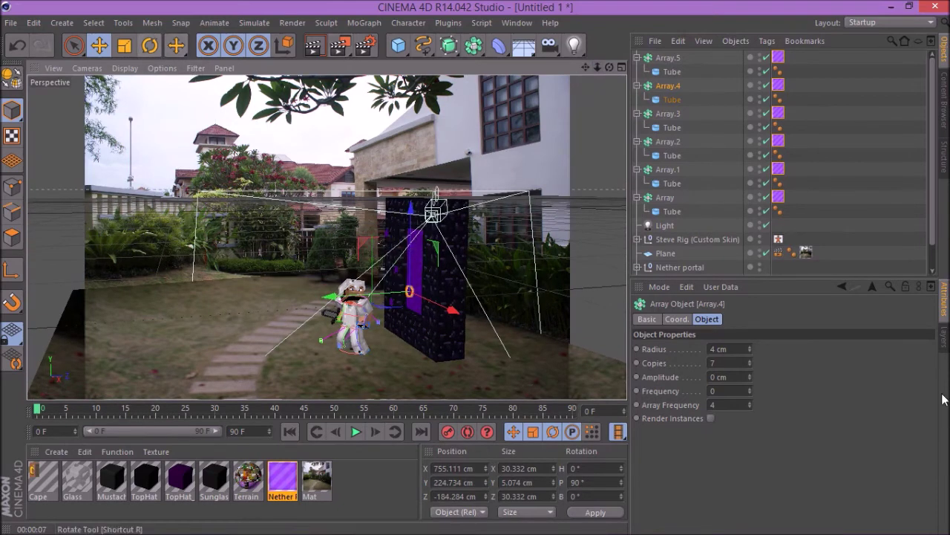
pyautogui.moveTo(609, 68); pyautogui.dragTo(603, 66)
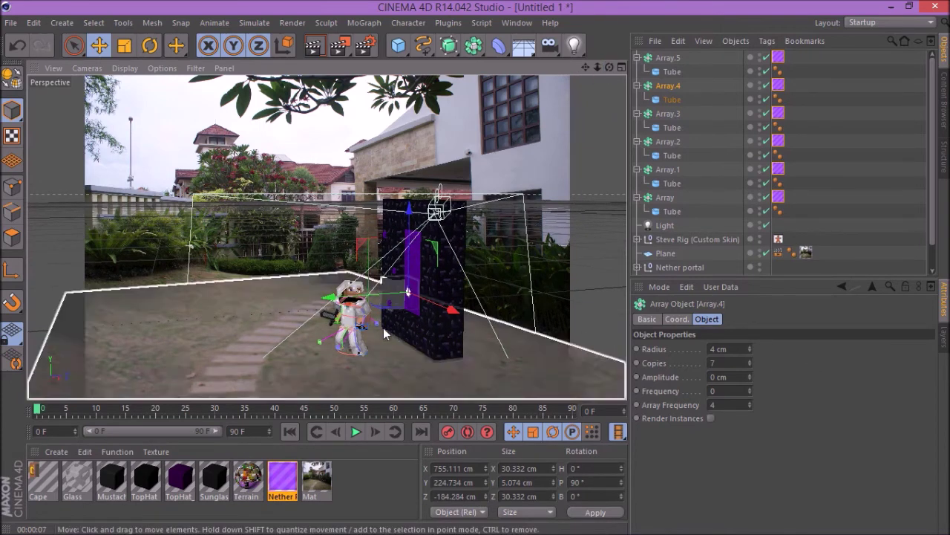
pyautogui.click(342, 49)
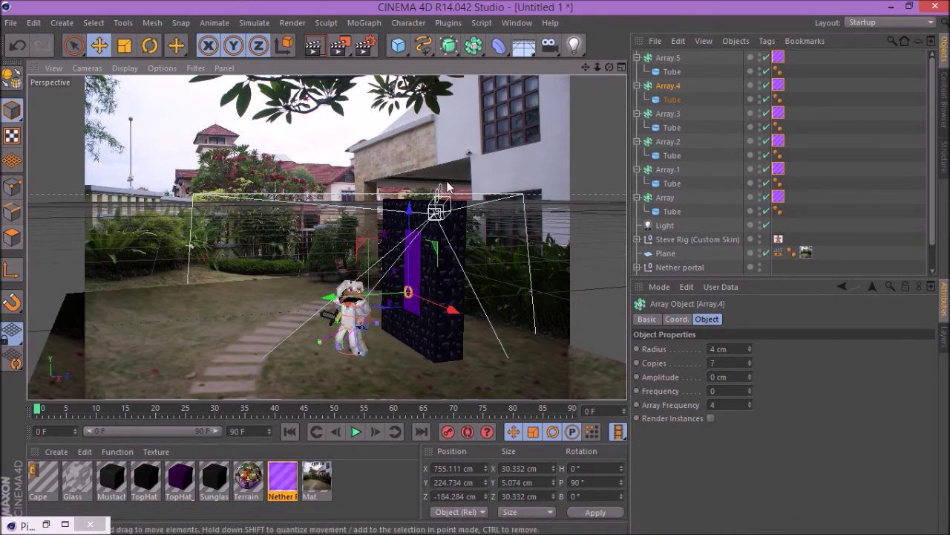
pyautogui.click(365, 44)
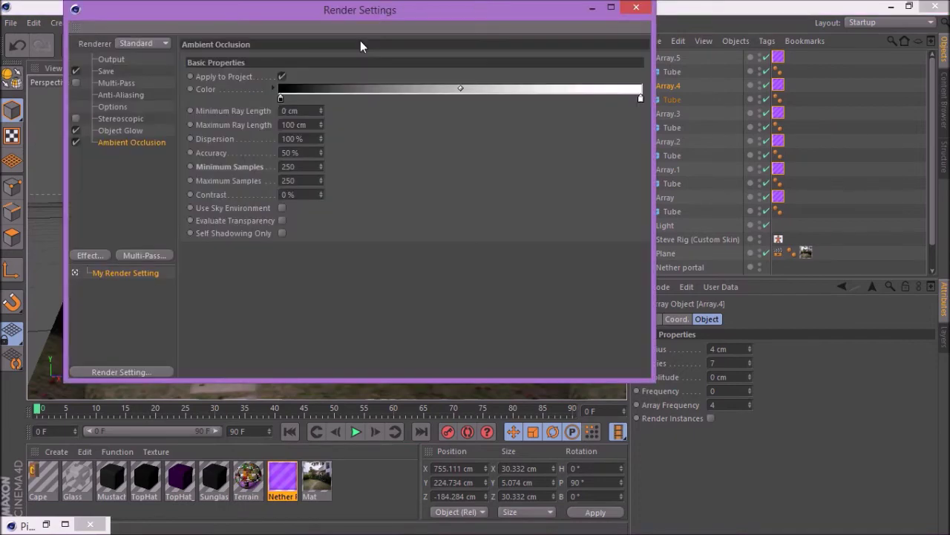
pyautogui.click(593, 9)
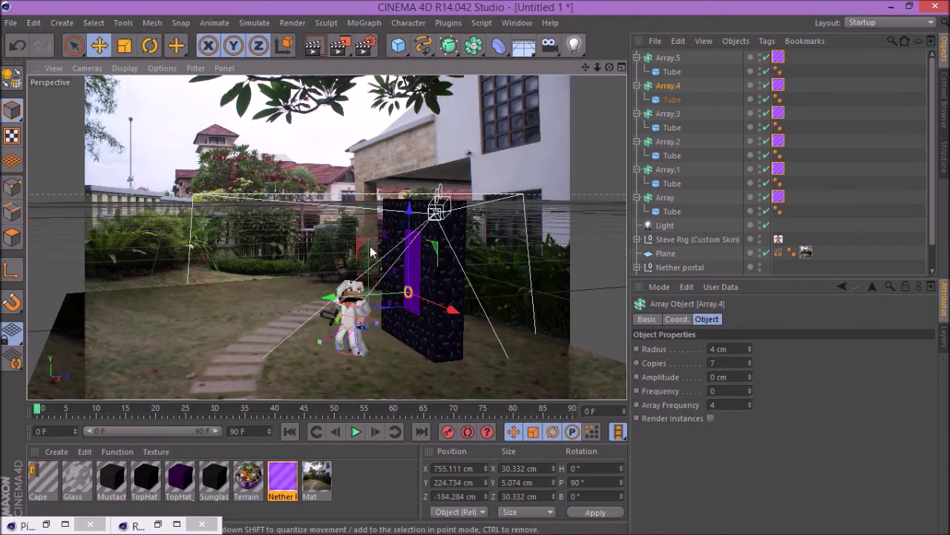
# Step: In the render settings, set anti-aliasing to Best with a maximum level of 8x8
pyautogui.click(366, 45)
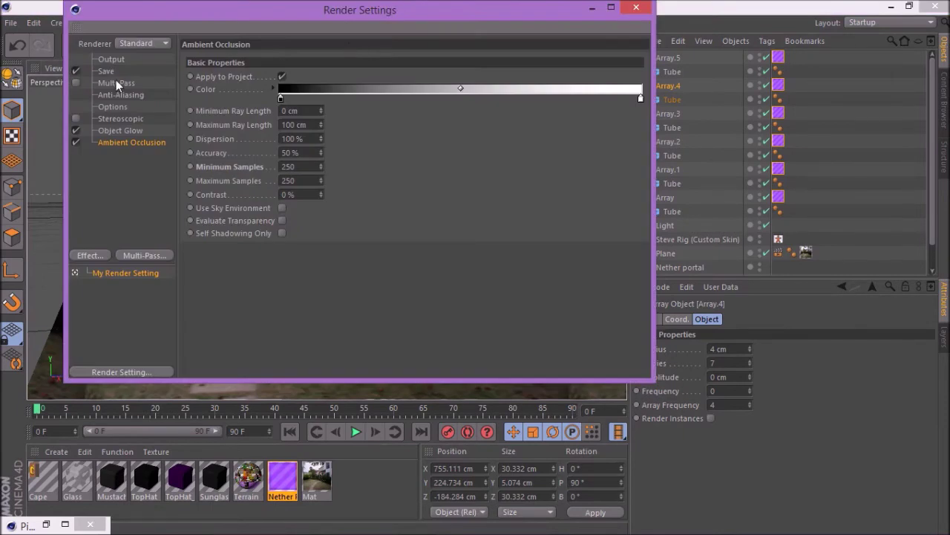
pyautogui.click(106, 70)
pyautogui.click(111, 59)
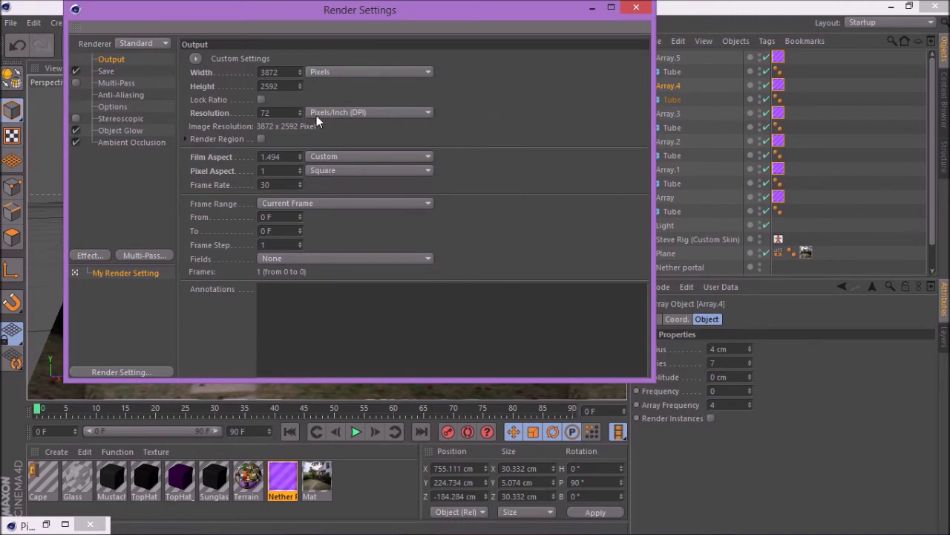
pyautogui.click(118, 95)
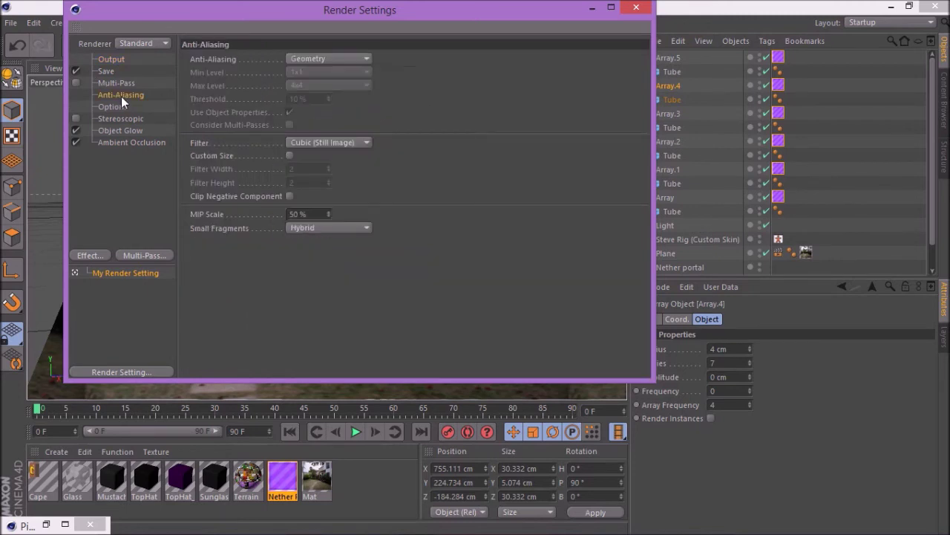
pyautogui.click(309, 61)
pyautogui.click(318, 86)
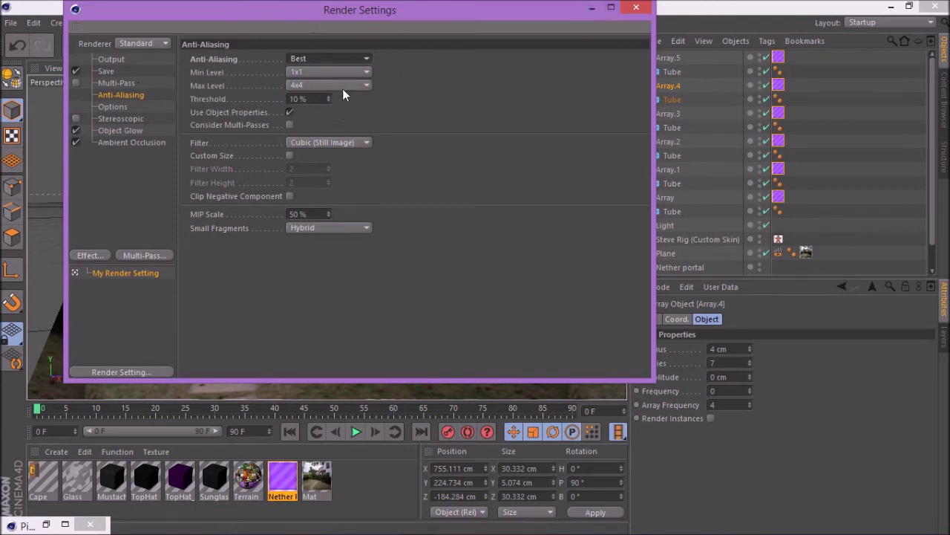
pyautogui.click(346, 86)
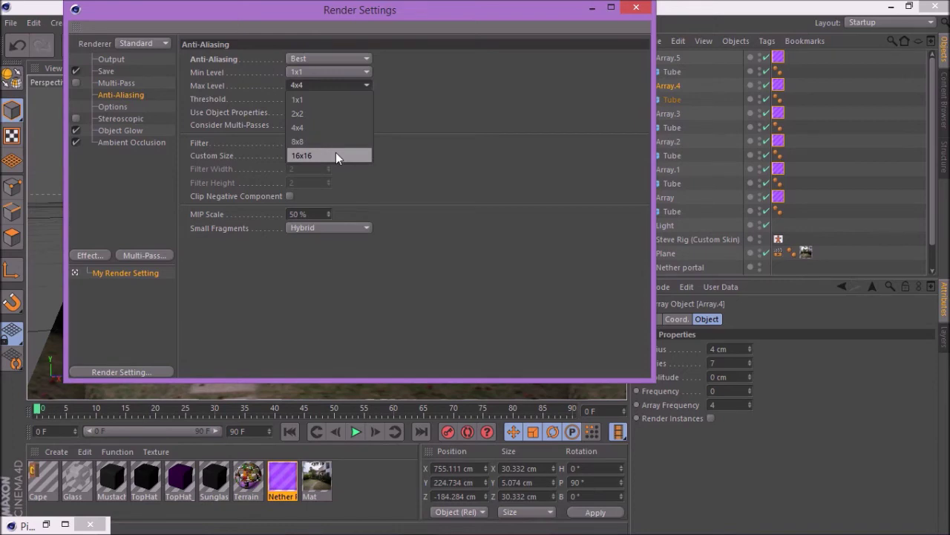
pyautogui.click(336, 154)
pyautogui.click(347, 84)
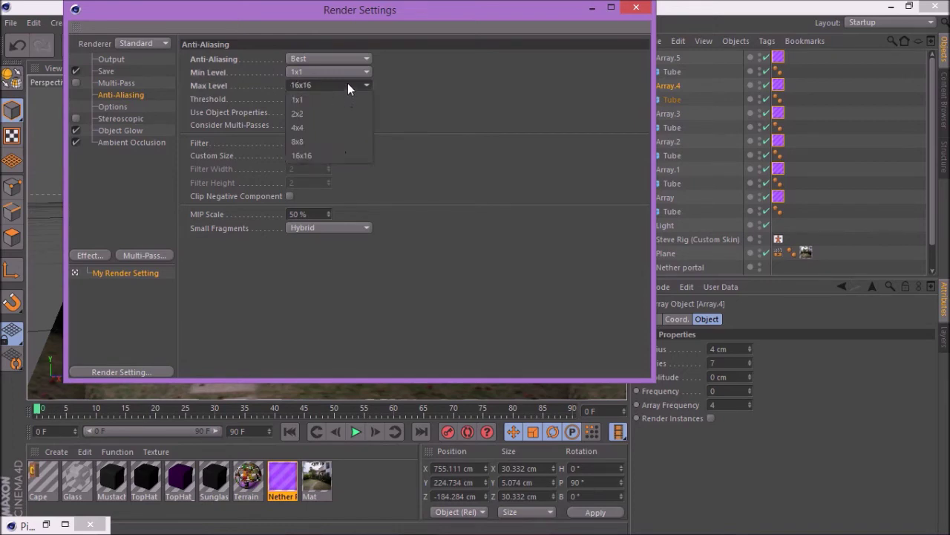
pyautogui.click(321, 142)
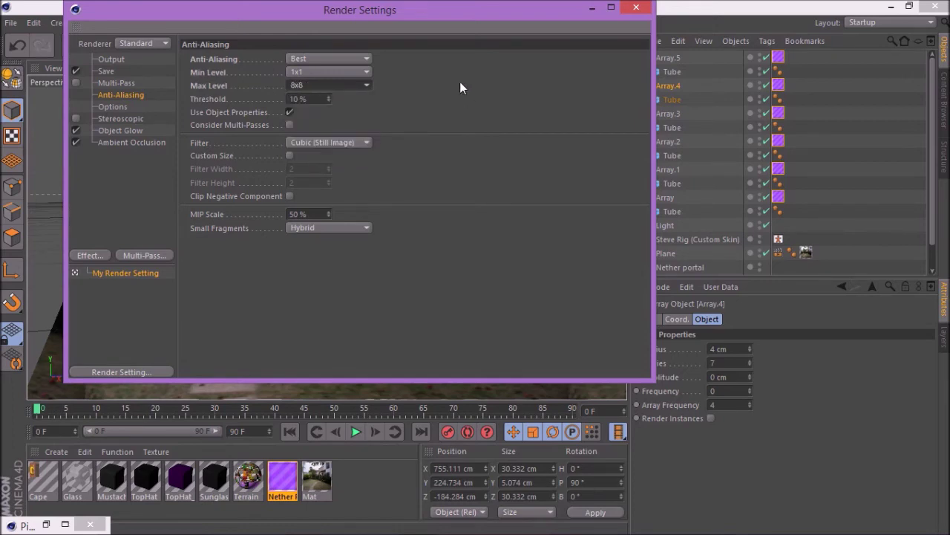
pyautogui.click(636, 7)
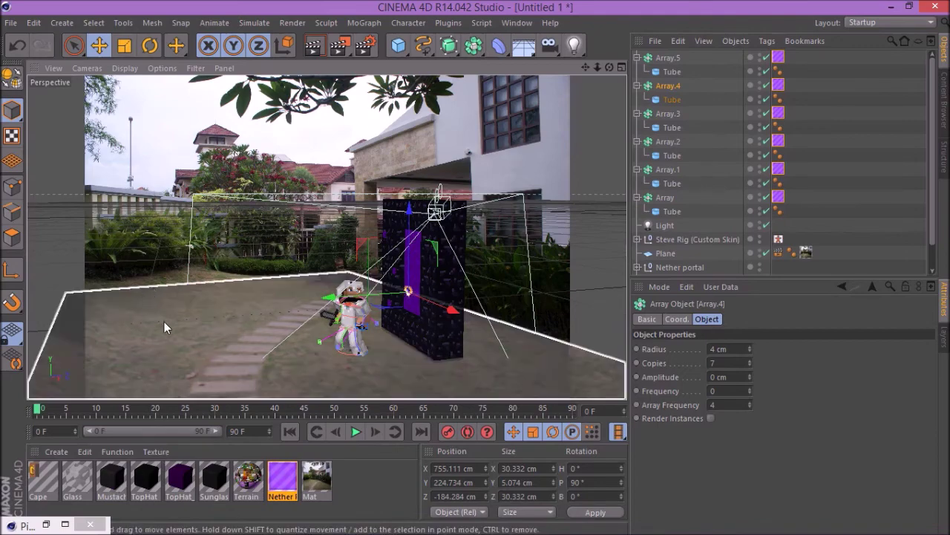
# Step: Start the final render of the scene in the Picture Viewer and fit the whole image in view
pyautogui.click(371, 46)
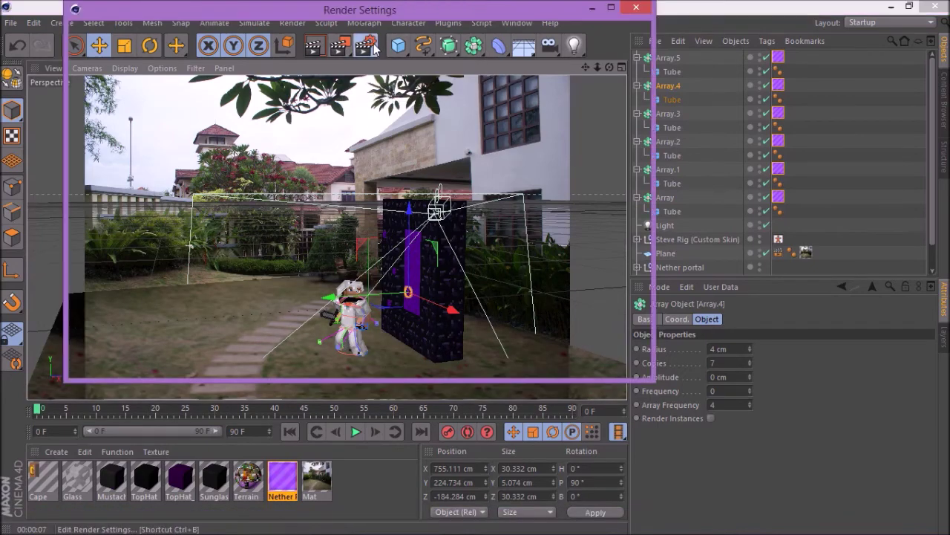
pyautogui.click(637, 7)
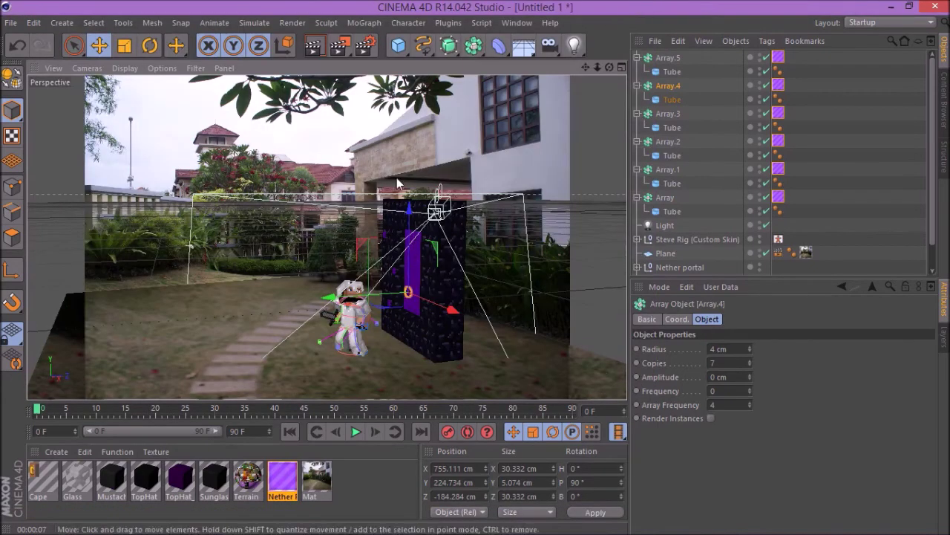
pyautogui.click(338, 47)
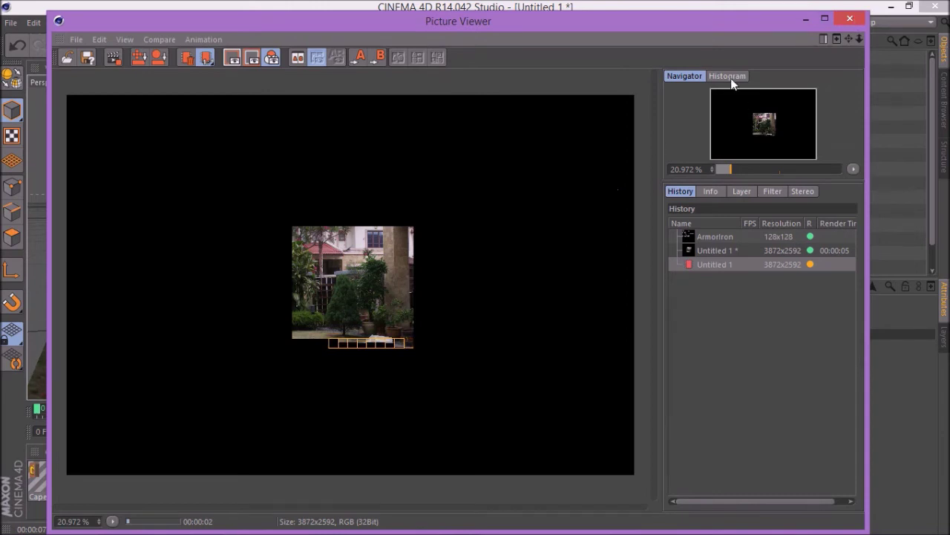
pyautogui.scroll(-5, 313, 291)
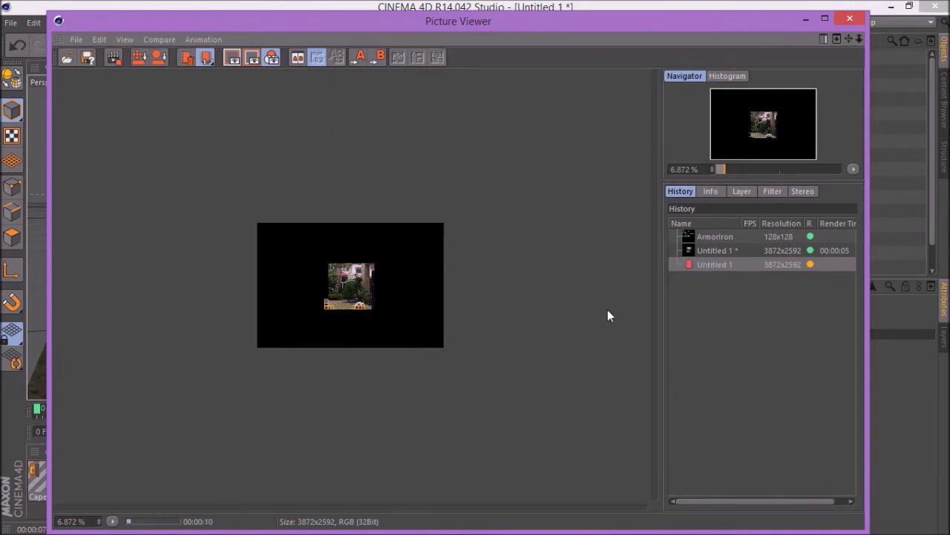
# Step: Save the render as a PNG still image named "steve goes to my garden" in the Animating in real life folder
pyautogui.click(113, 58)
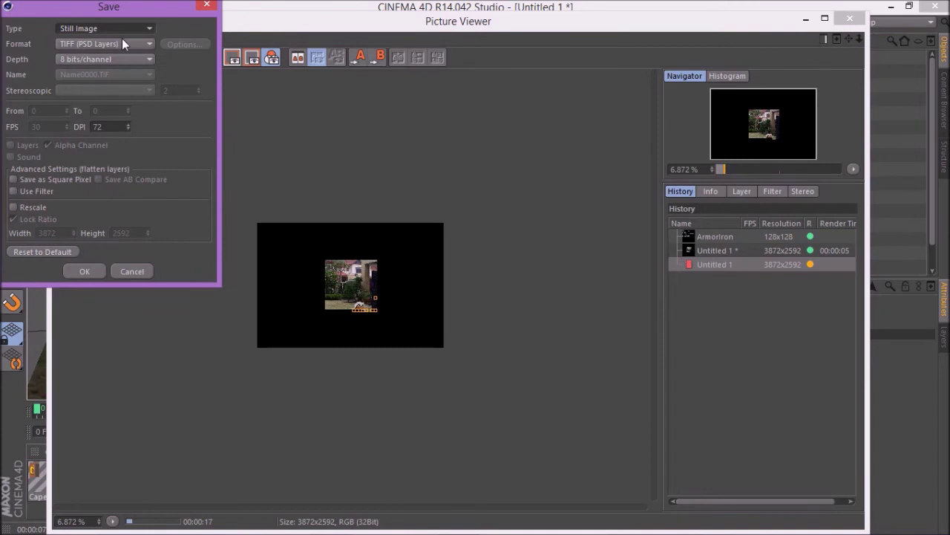
pyautogui.click(122, 42)
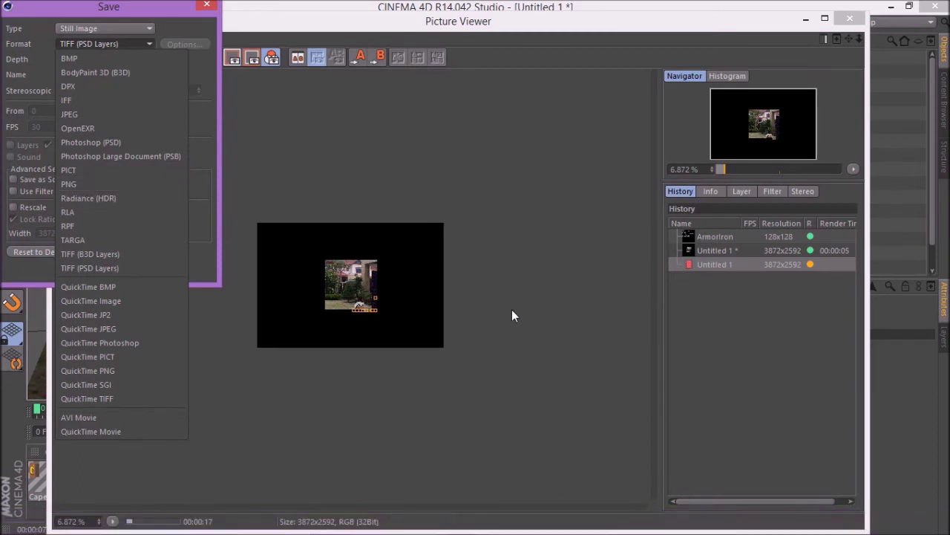
pyautogui.click(135, 183)
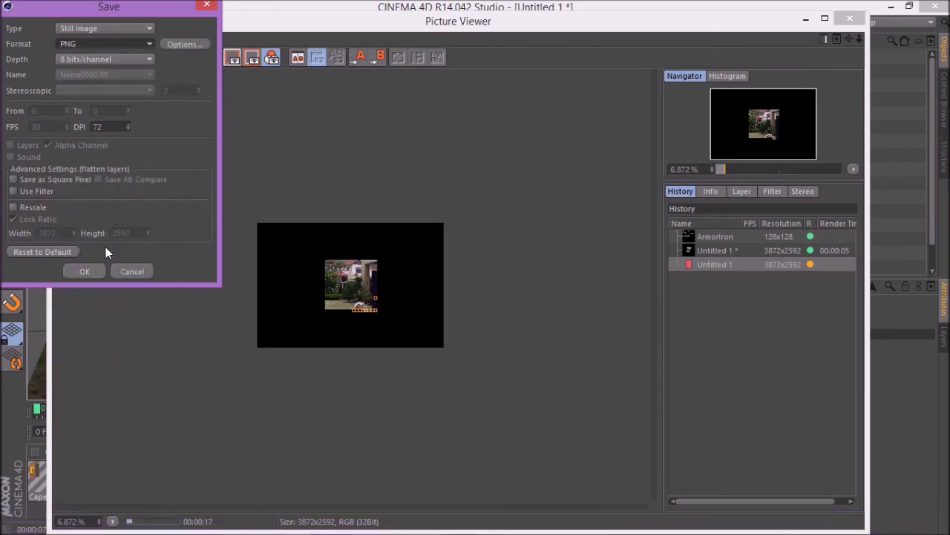
pyautogui.click(84, 271)
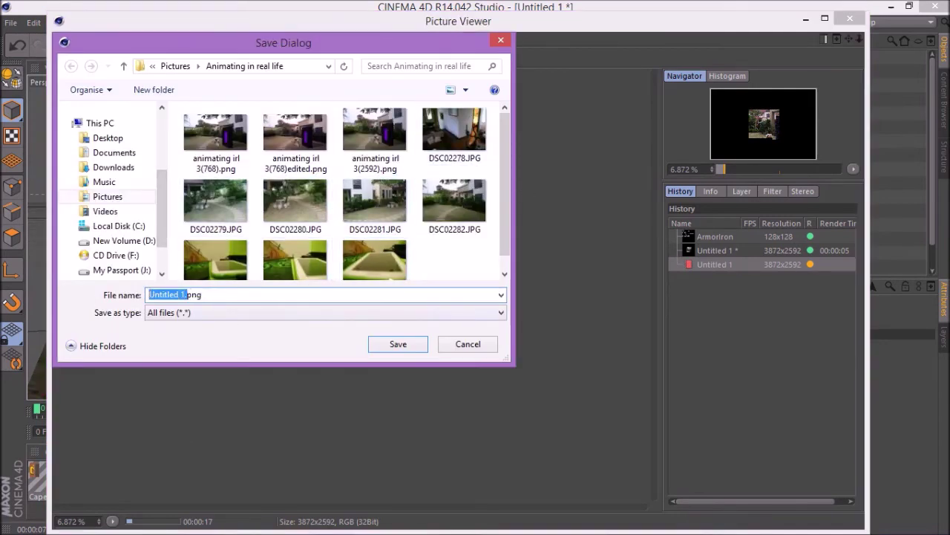
pyautogui.press('BackSpace')
pyautogui.write('steve')
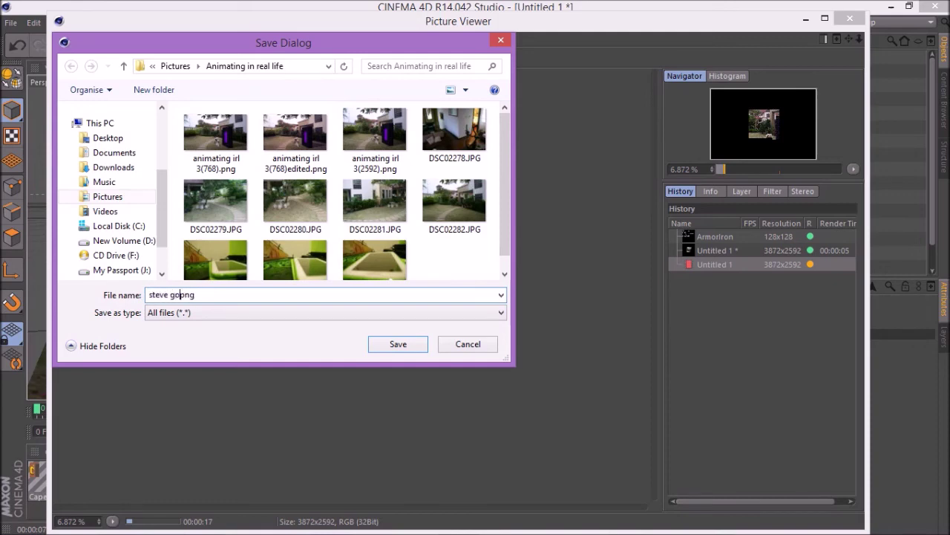
pyautogui.write(' goes to my garden.')
pyautogui.click(394, 345)
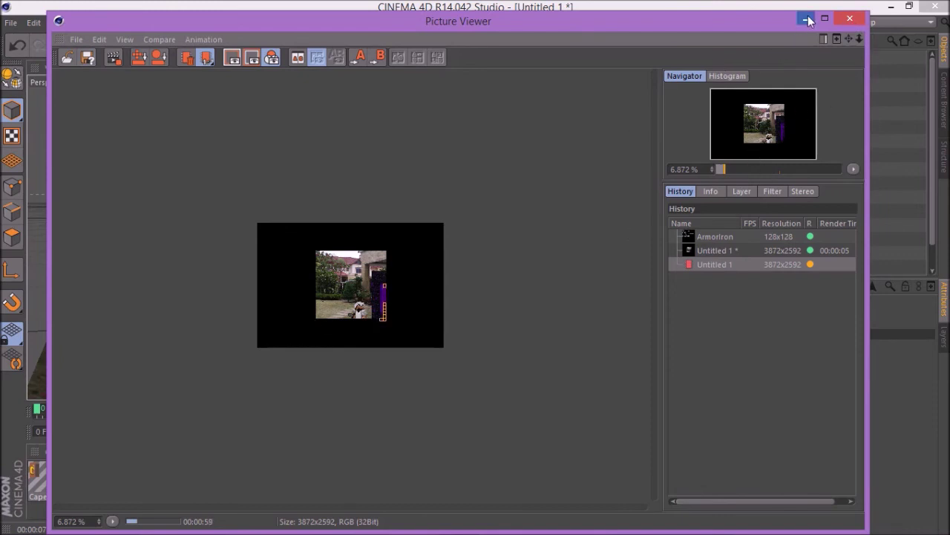
# Step: Inspect the render in progress up close, then minimise the Picture Viewer
pyautogui.scroll(-1, 313, 272)
pyautogui.scroll(4, 327, 274)
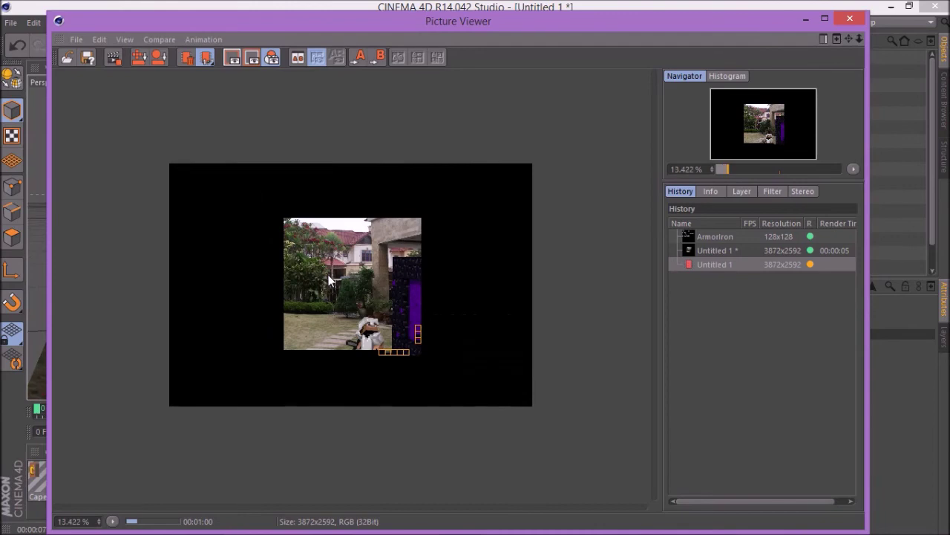
pyautogui.scroll(1, 316, 270)
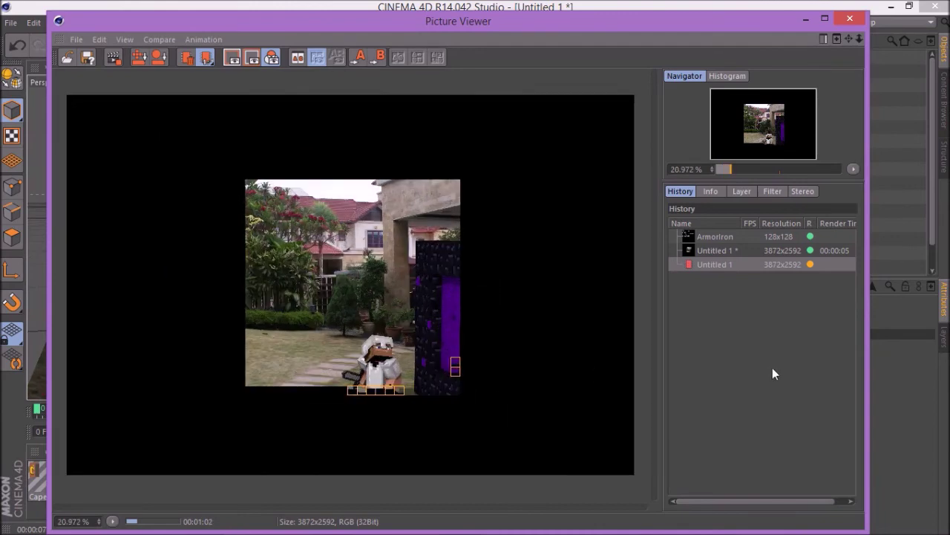
pyautogui.click(806, 21)
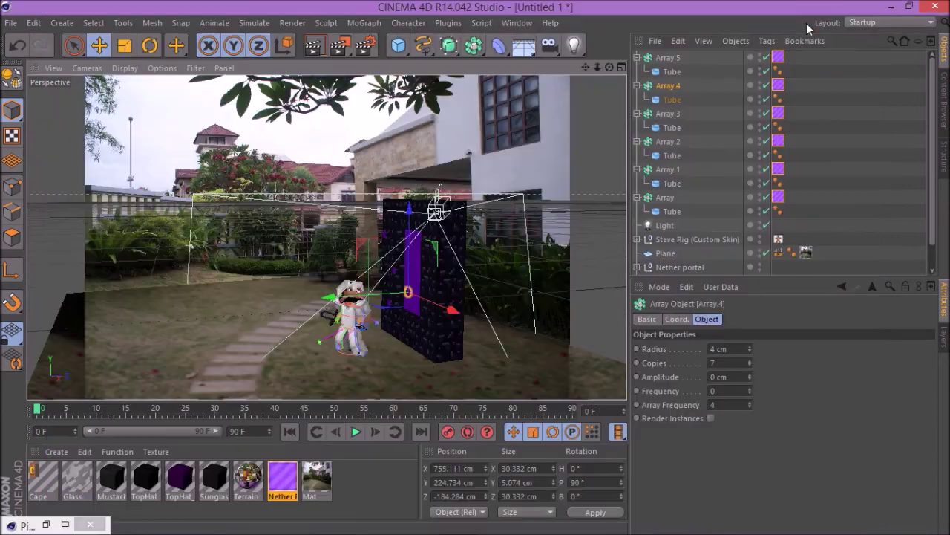